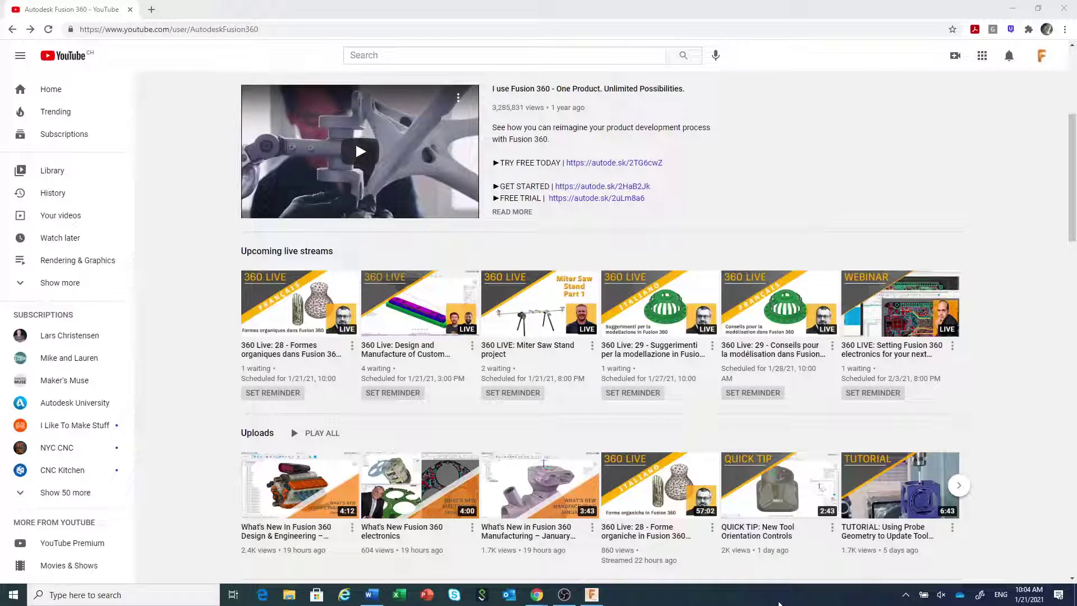
Step: Browse the Autodesk Fusion 360 channel page and open the French playlist "Contenu Fusion 360 en Français"
scroll(1050, 281, "up", 5)
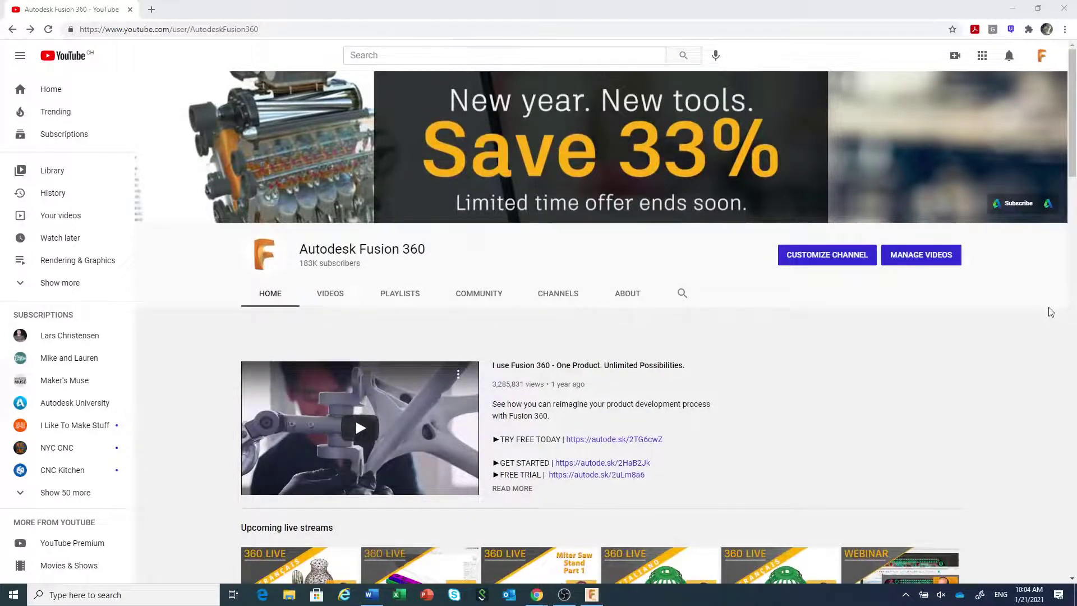
scroll(1046, 312, "down", 2)
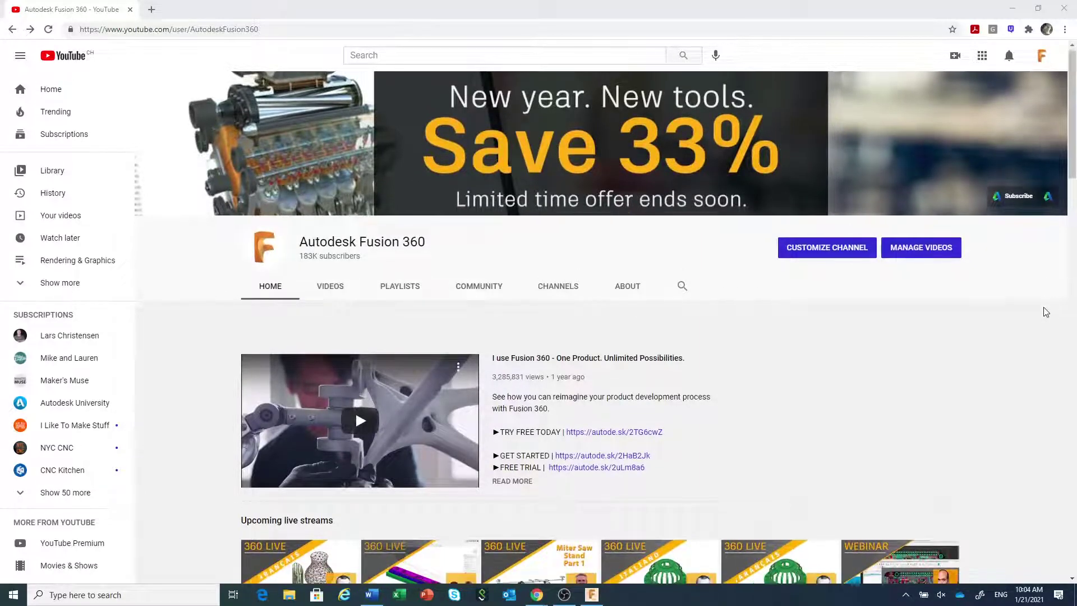
scroll(1046, 312, "up", 1)
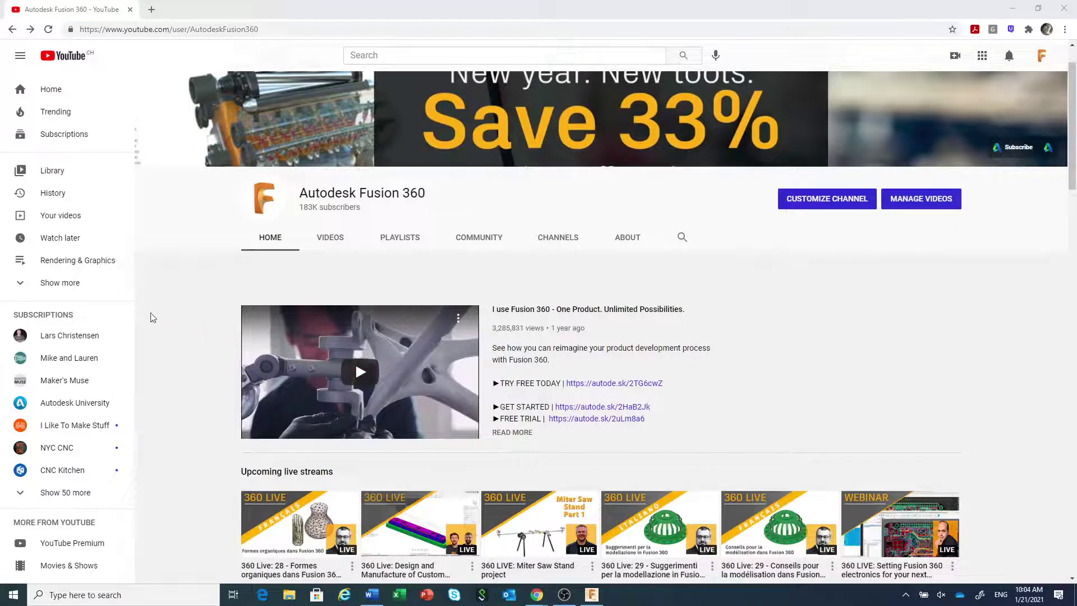
left_click(19, 285)
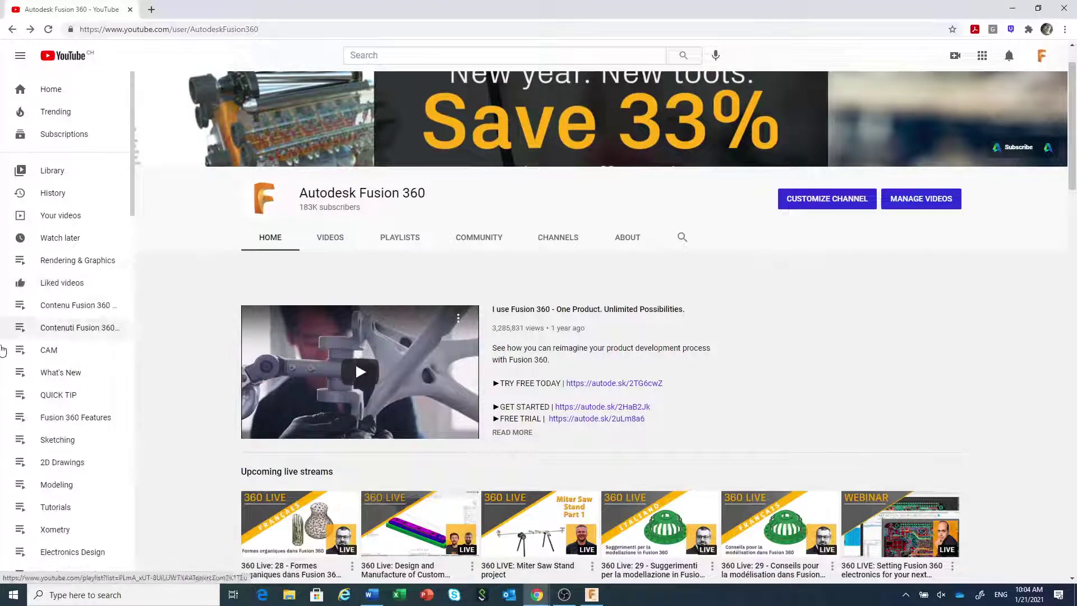
left_click(60, 307)
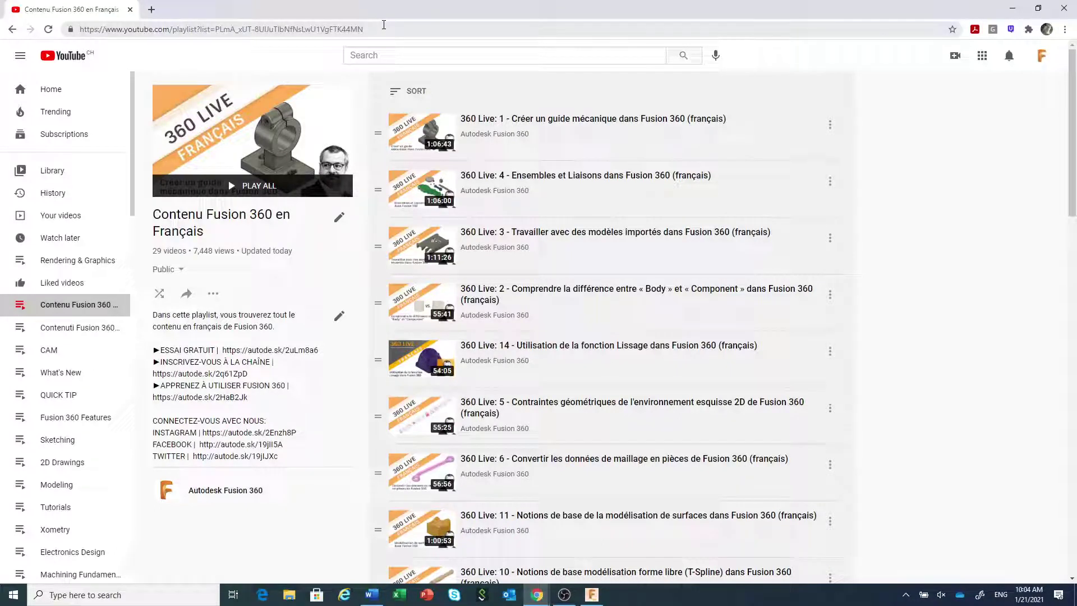
Step: Switch to Fusion 360 and hide the glass body Corps1 in the glass vase2 v2 design to view the lattice alone
left_click(591, 595)
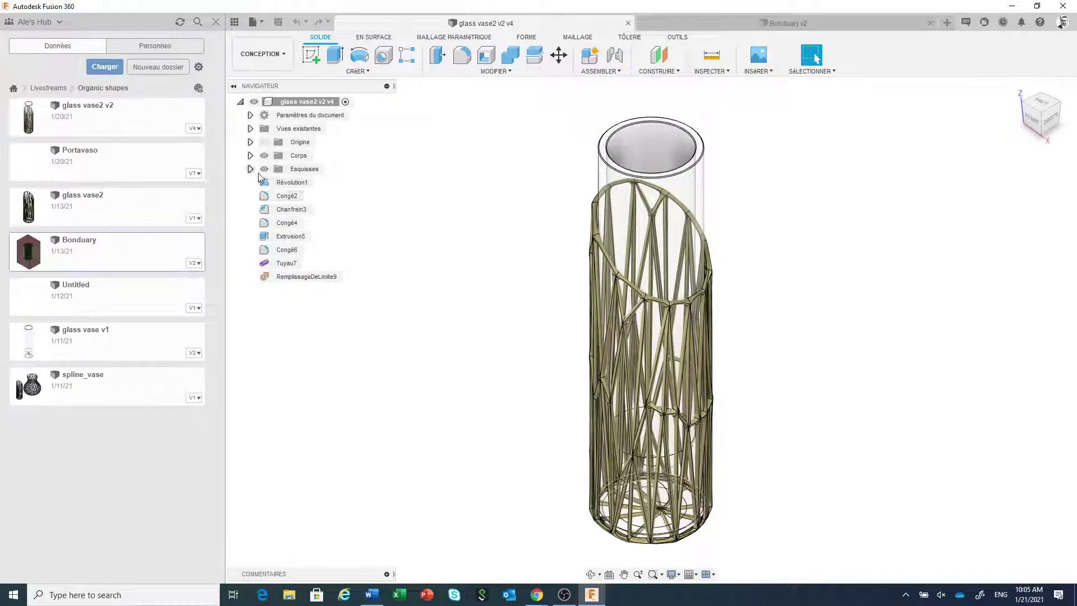
left_click(250, 155)
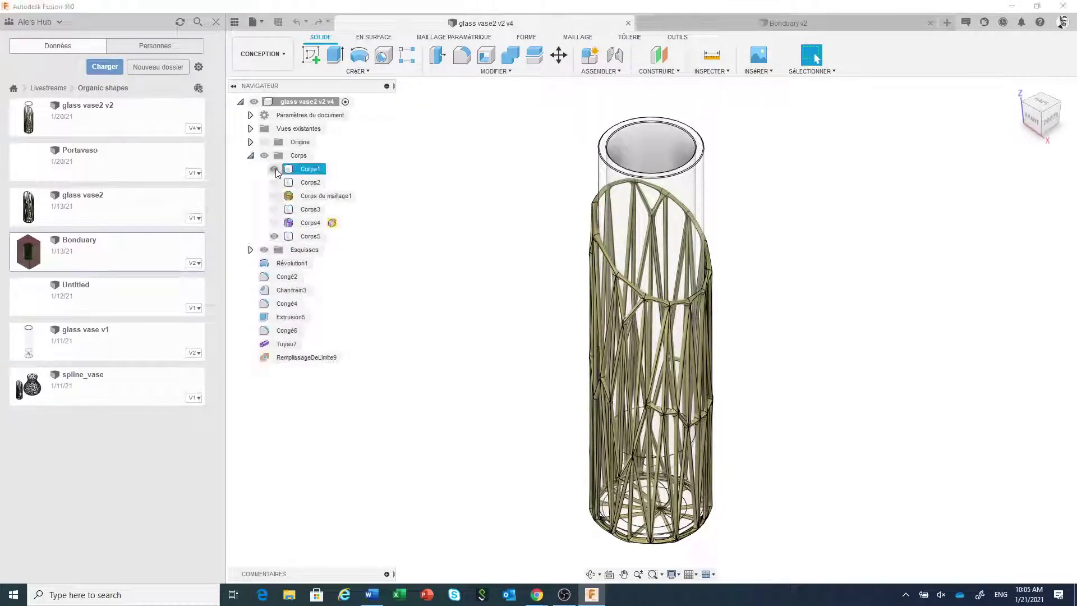
left_click(274, 169)
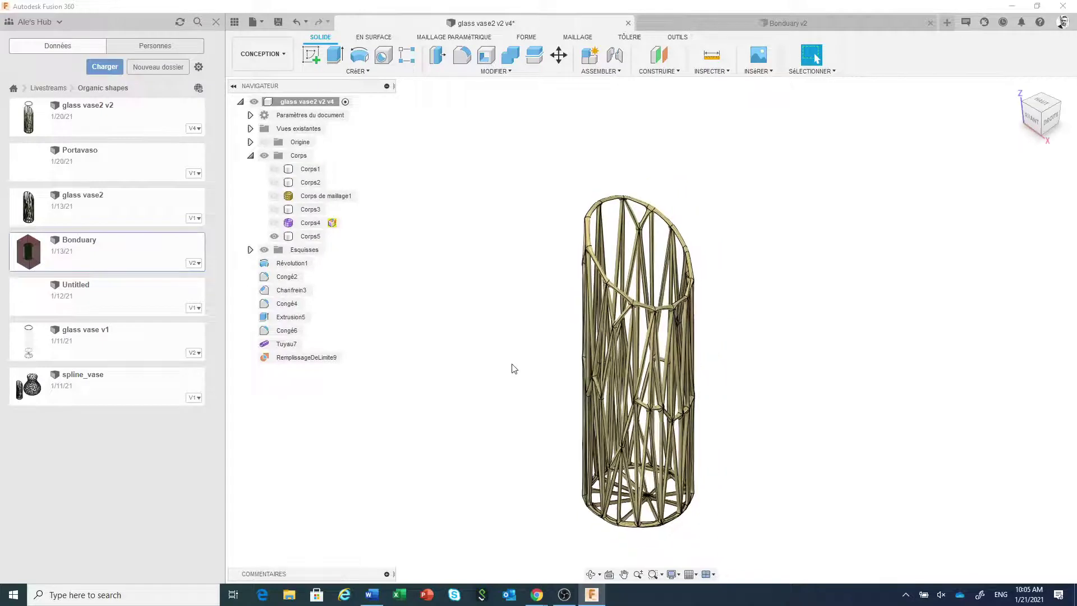
middle_click_drag(508, 361, 516, 328)
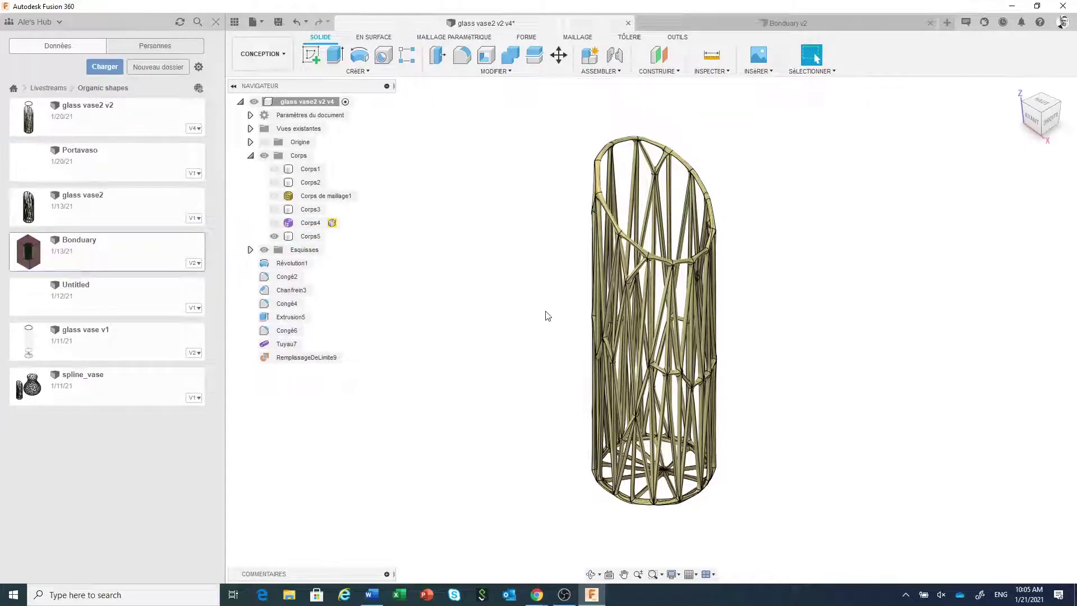
middle_click_drag(546, 315, 577, 362, "shift")
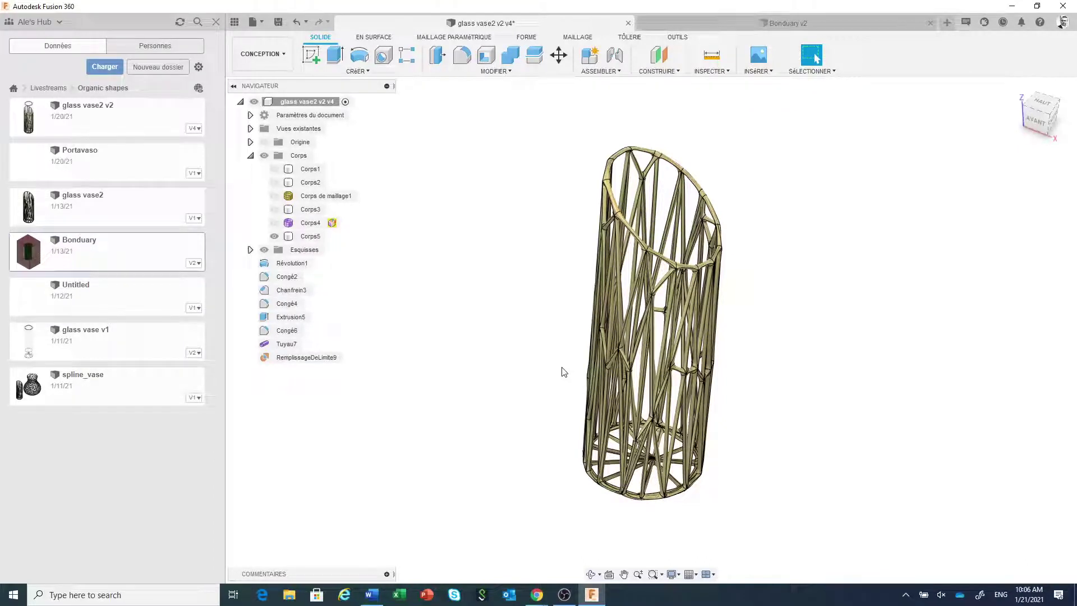
Step: Create a new design and save it as "Support" in the Livestreams > Organic shapes folder
left_click(262, 23)
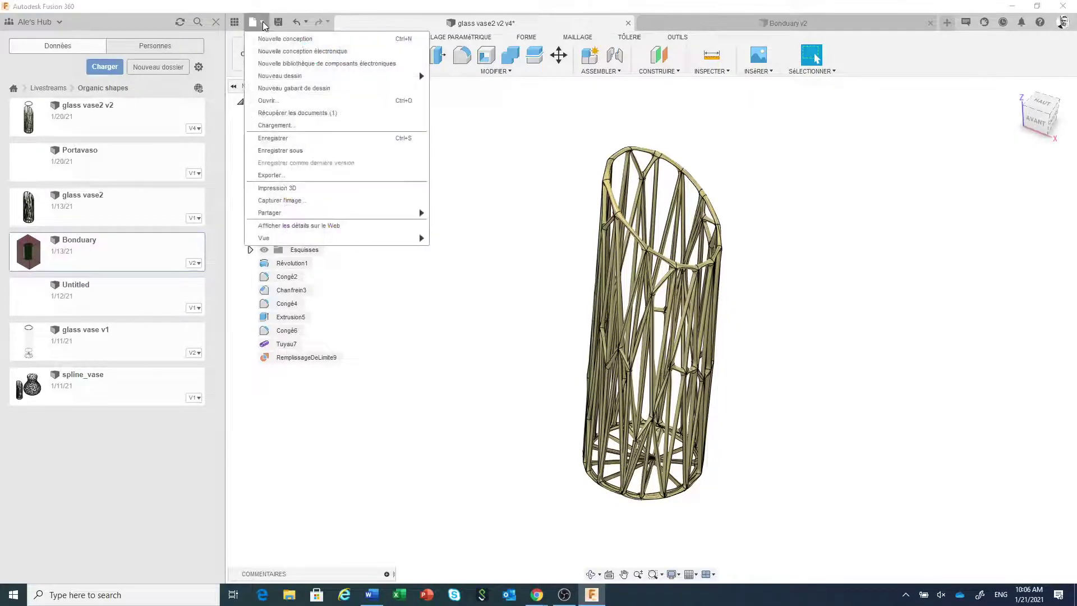
left_click(271, 39)
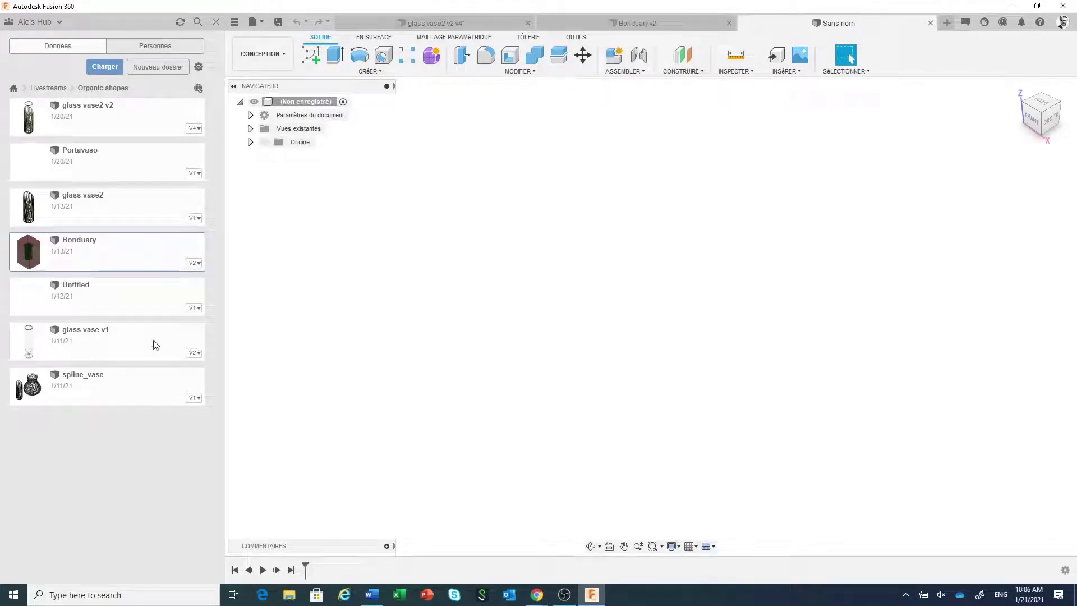
left_click(279, 23)
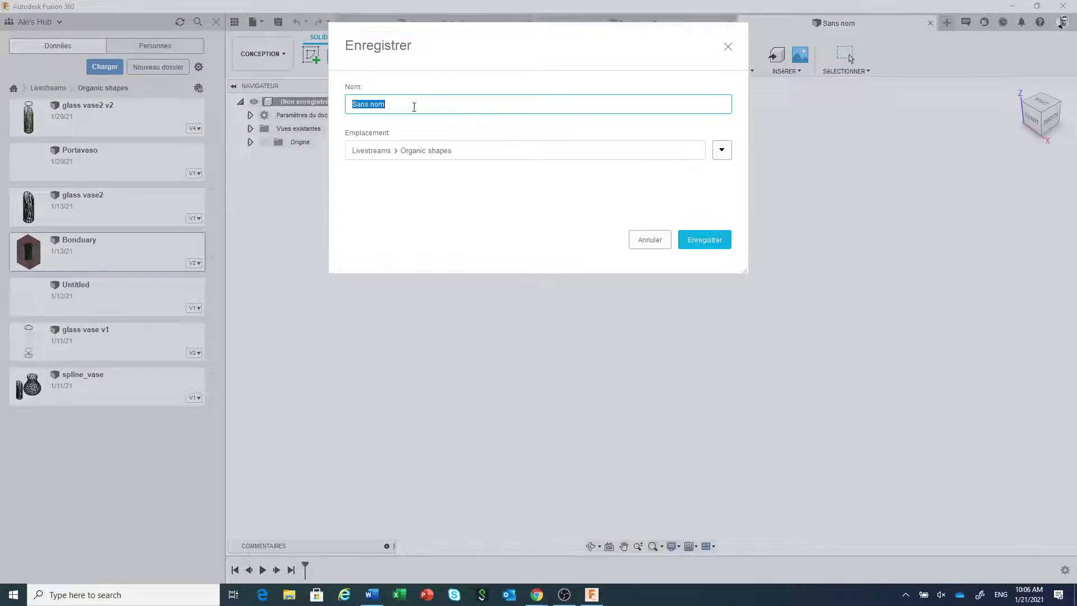
type("Support")
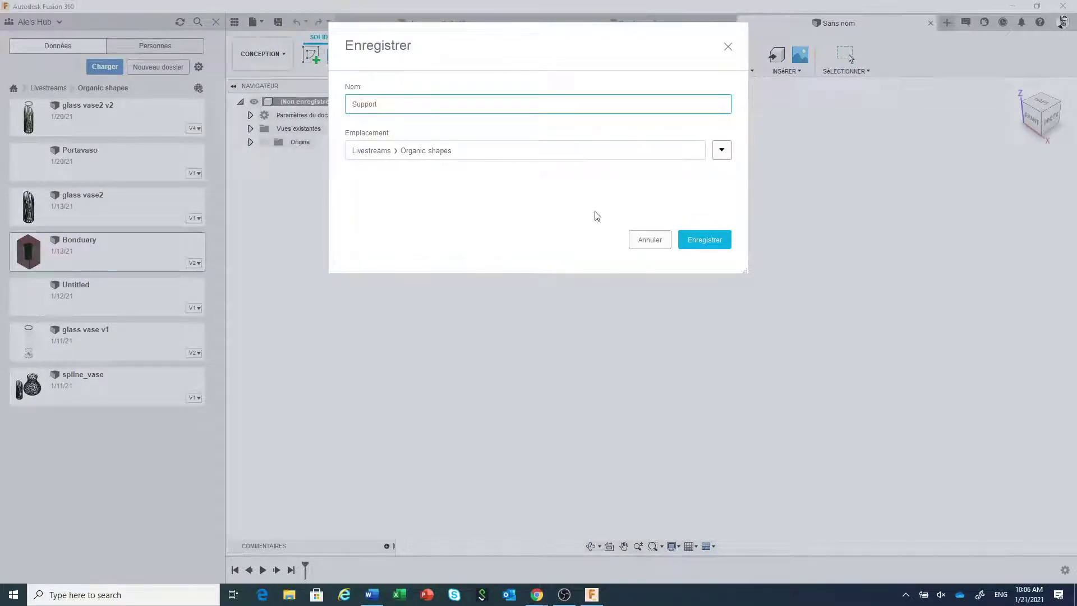
left_click(703, 243)
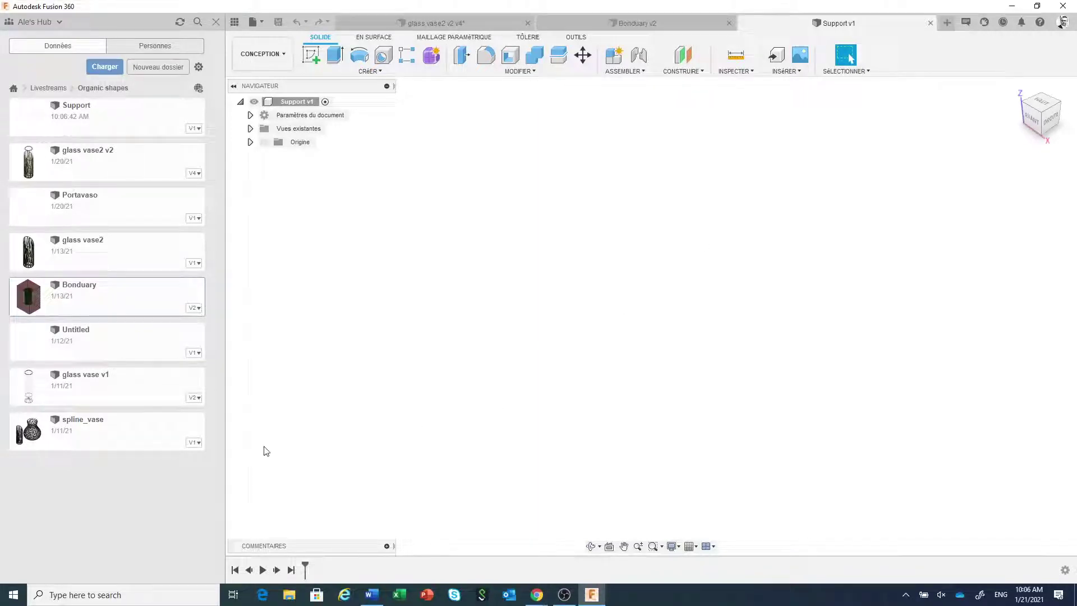
Step: Insert the glass vase v1 design into the active Support design at its default position
right_click(141, 398)
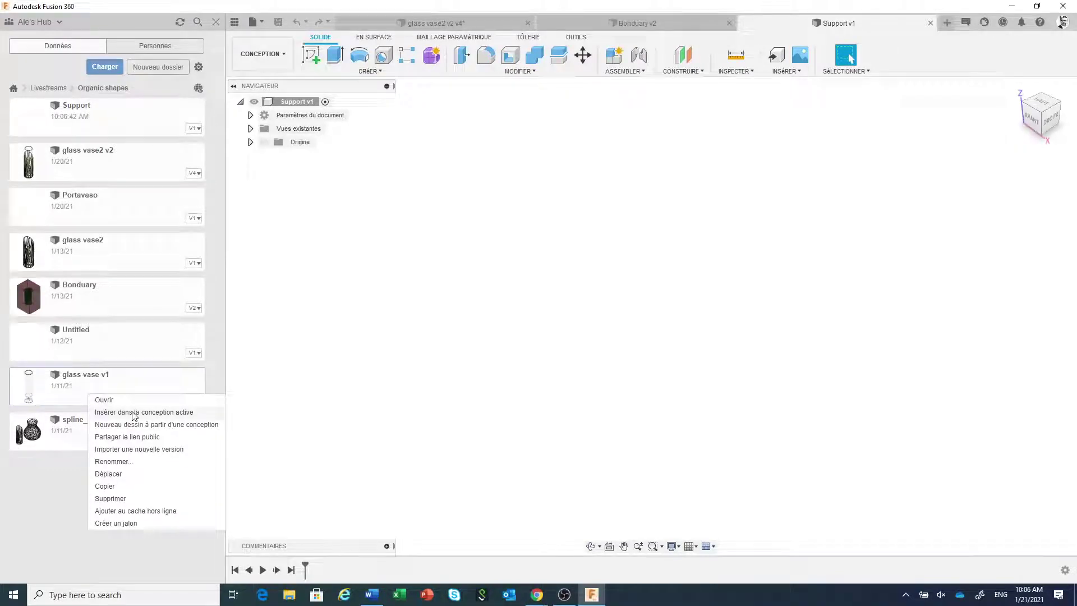
left_click(134, 413)
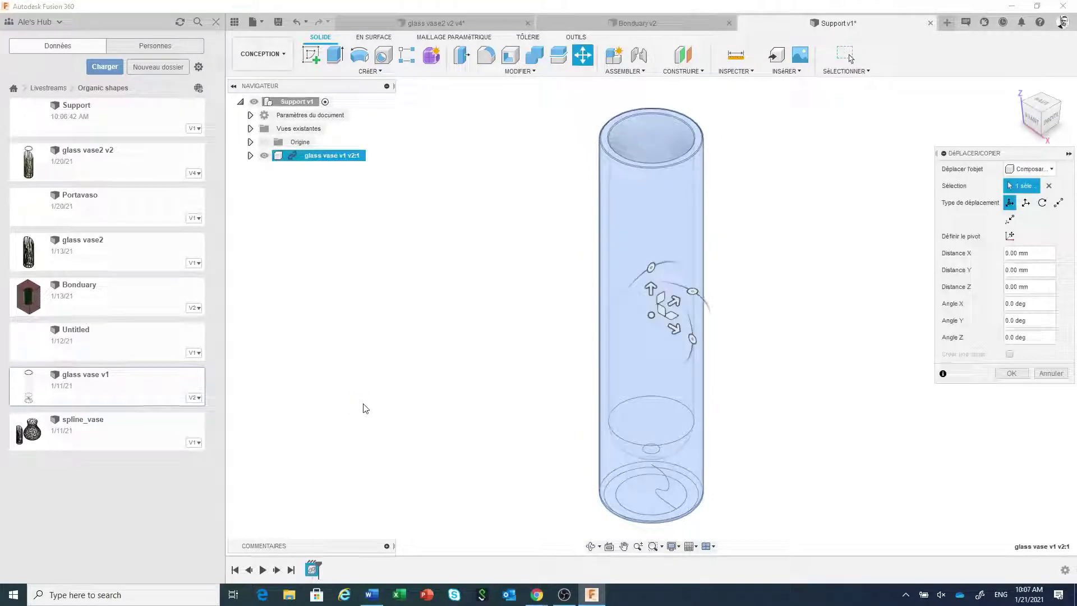
left_click(1011, 373)
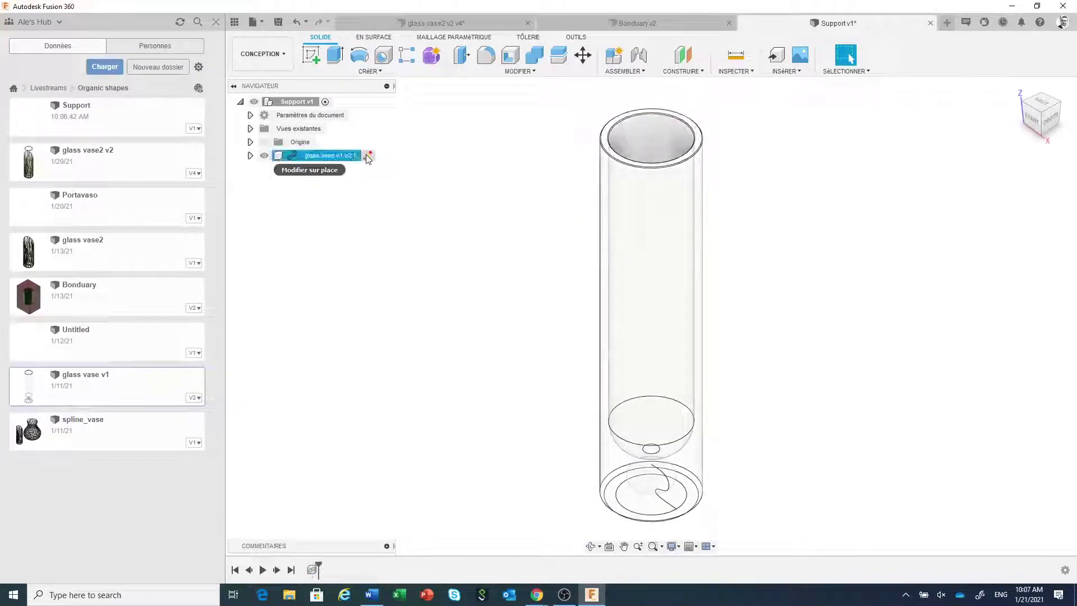
Step: Edit the inserted glass vase component in place and open its first sketch from the design history
left_click(368, 157)
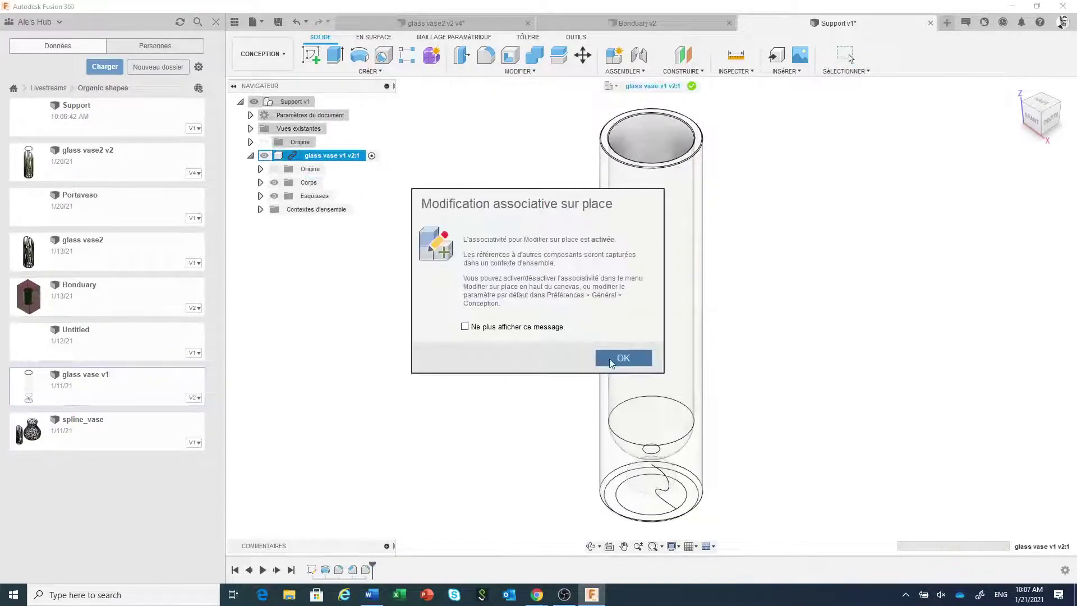
left_click(609, 359)
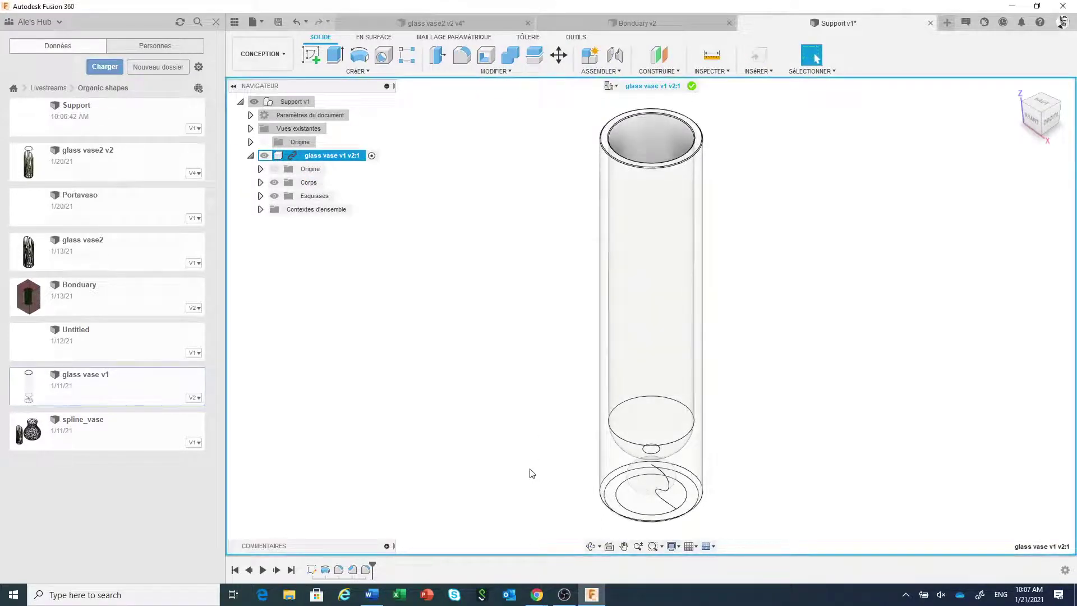
left_click(311, 570)
right_click(311, 571)
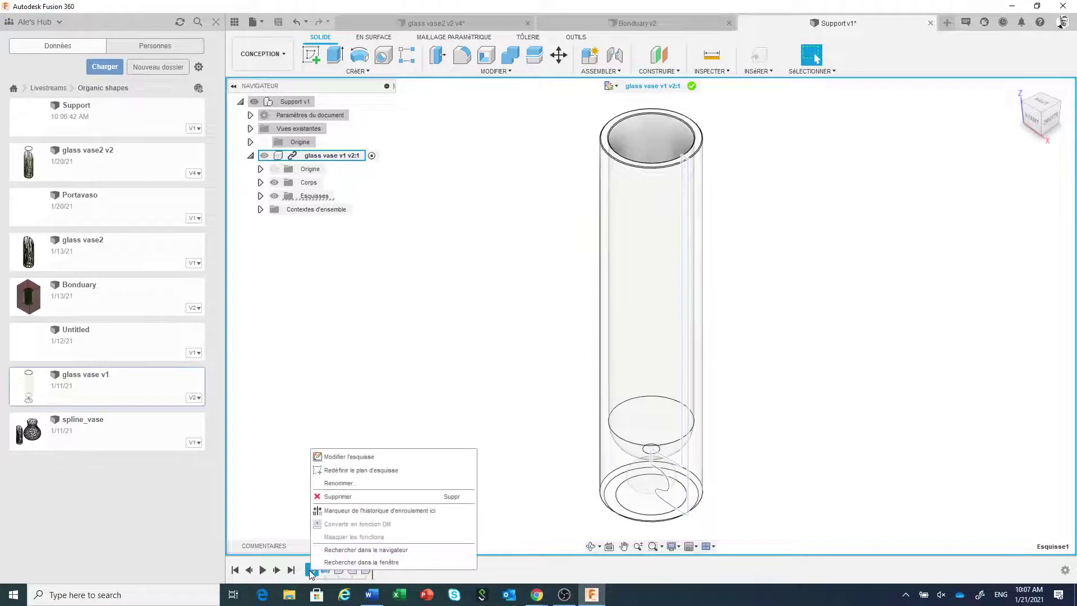
left_click(361, 457)
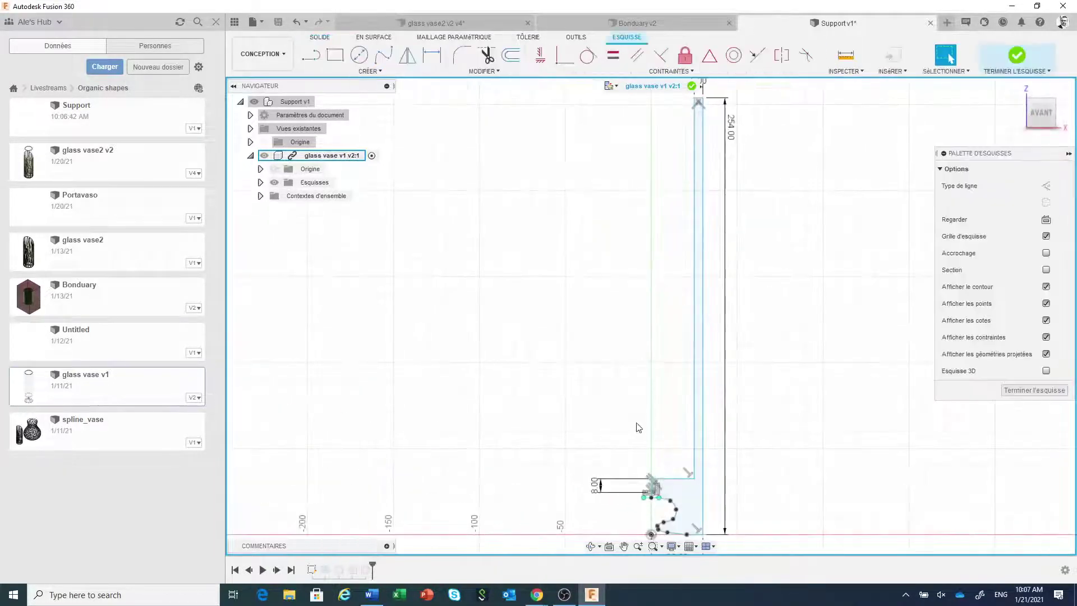
Step: Examine the vase's profile sketch and its dimensions, and leave in-place editing
scroll(634, 418, "down", 2)
middle_click_drag(628, 413, 584, 369)
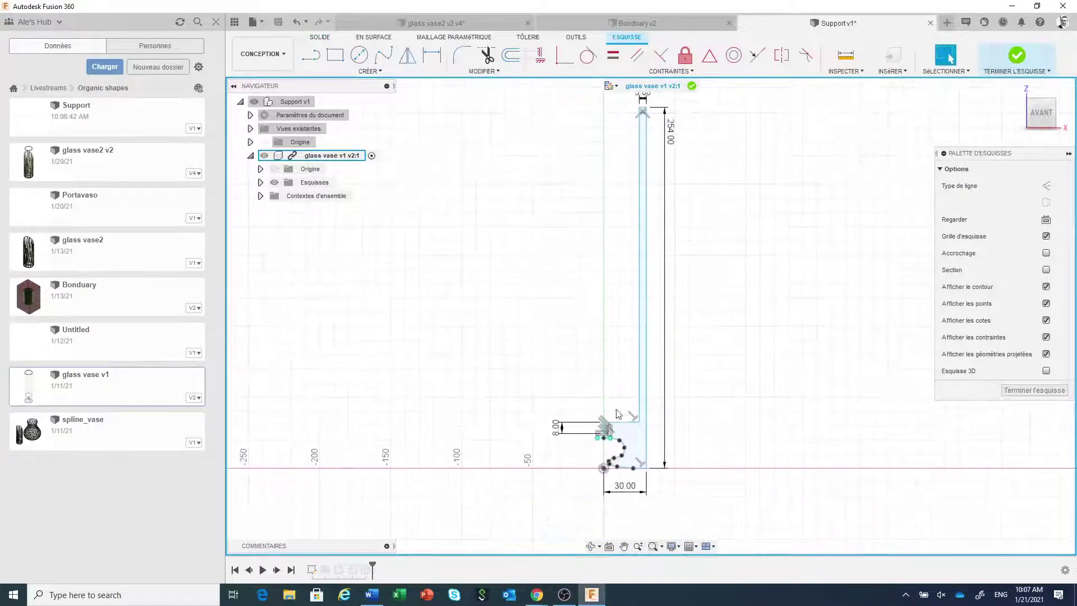
scroll(619, 466, "up", 3)
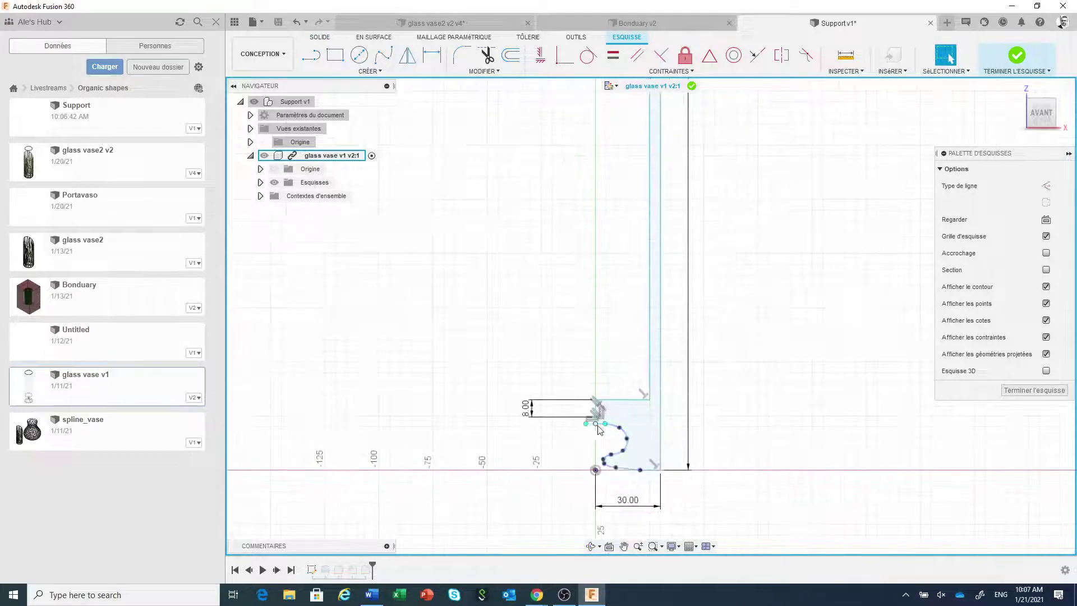
scroll(581, 461, "down", 1)
scroll(581, 460, "down", 2)
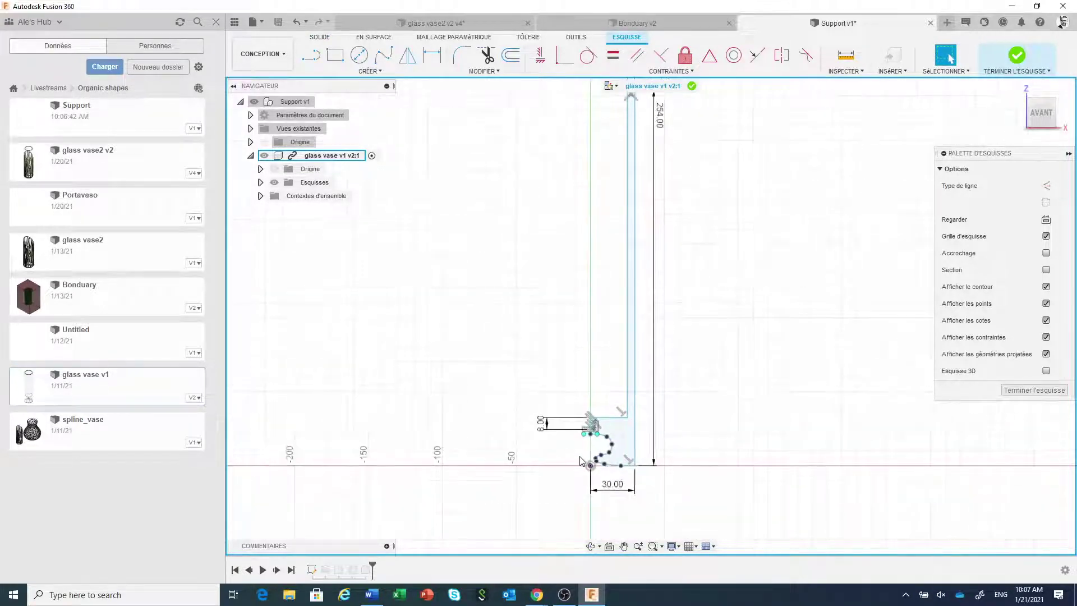
scroll(609, 406, "down", 1)
scroll(609, 406, "up", 1)
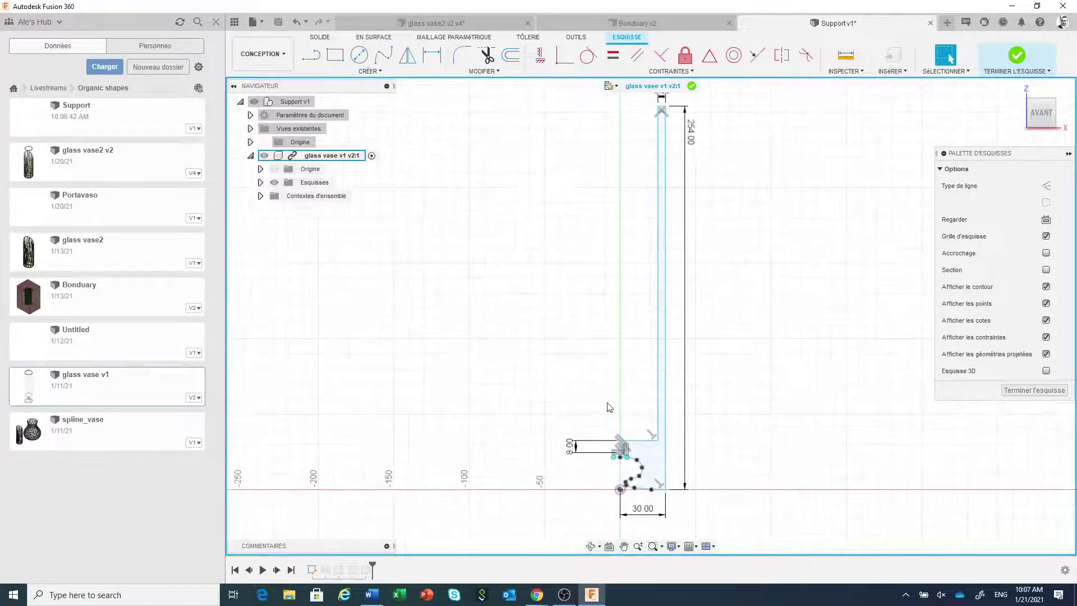
left_click(693, 86)
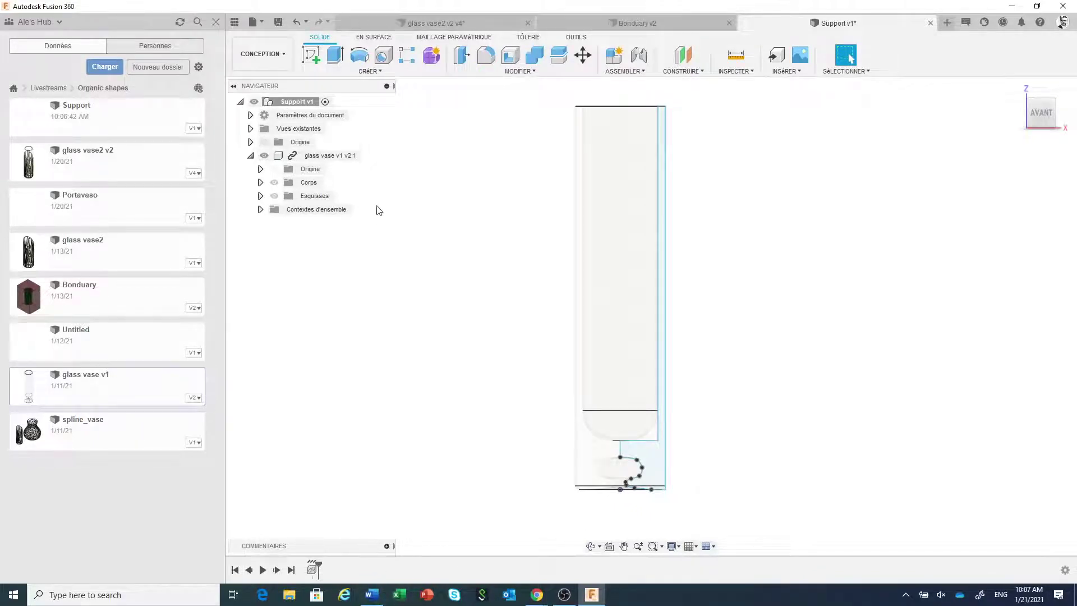
Step: Edit the vase in place again to review its revolve feature's settings, and return to the Support assembly without changes
left_click(367, 155)
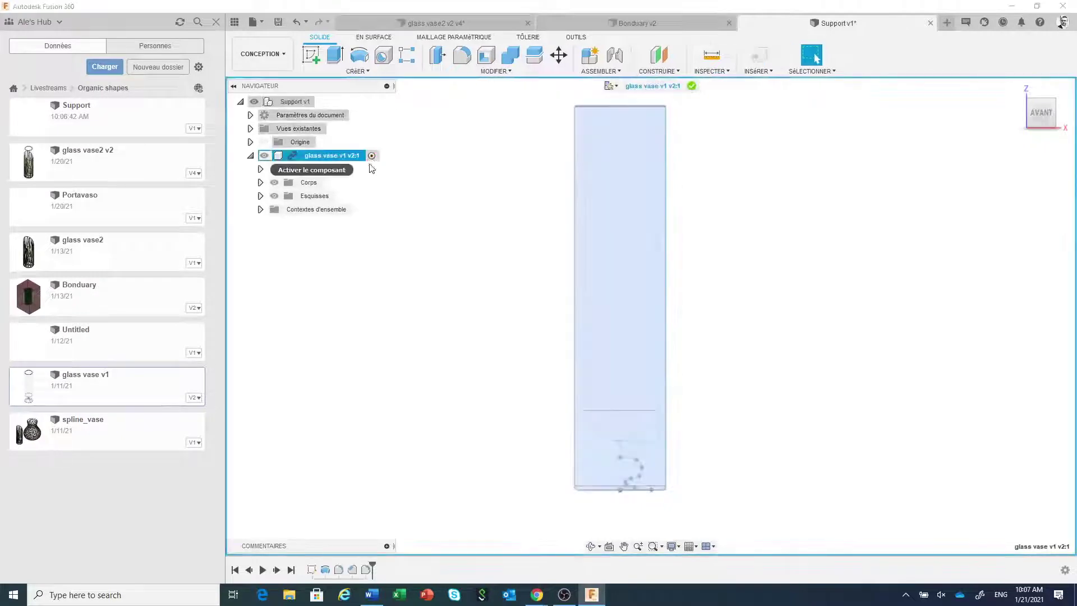
right_click(326, 569)
left_click(375, 462)
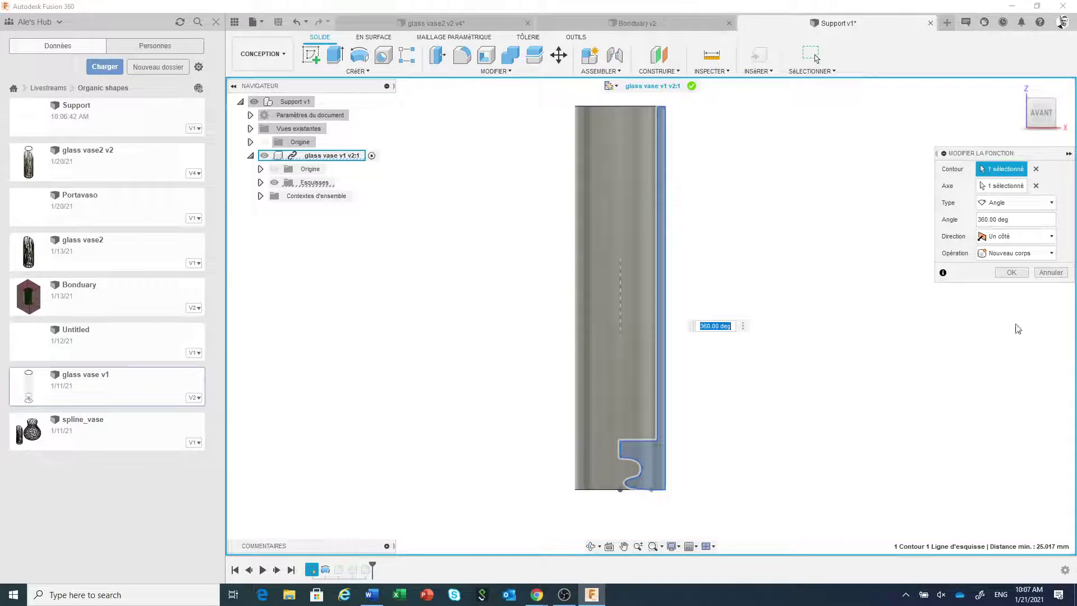
left_click(1044, 273)
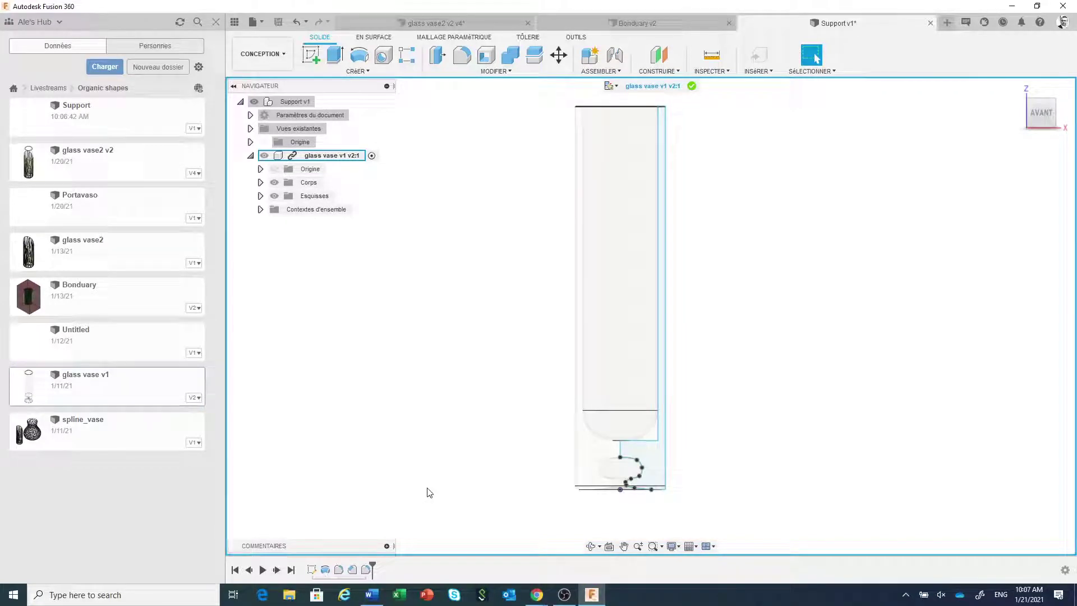
left_click(692, 87)
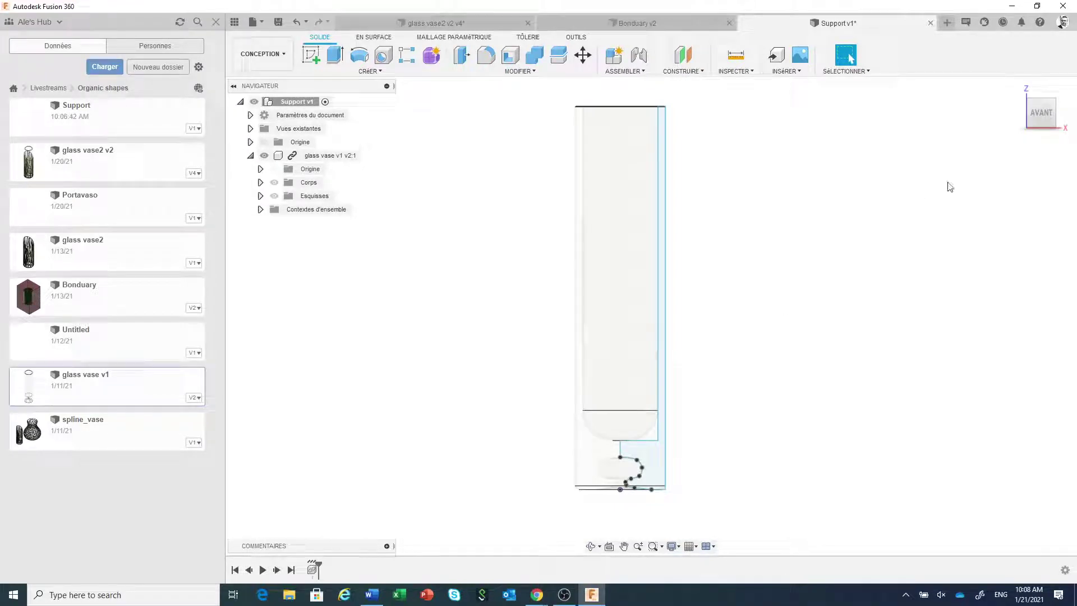
Step: Create a new active internal component of type Standard named "Support" in the assembly
mouse_move(1028, 104)
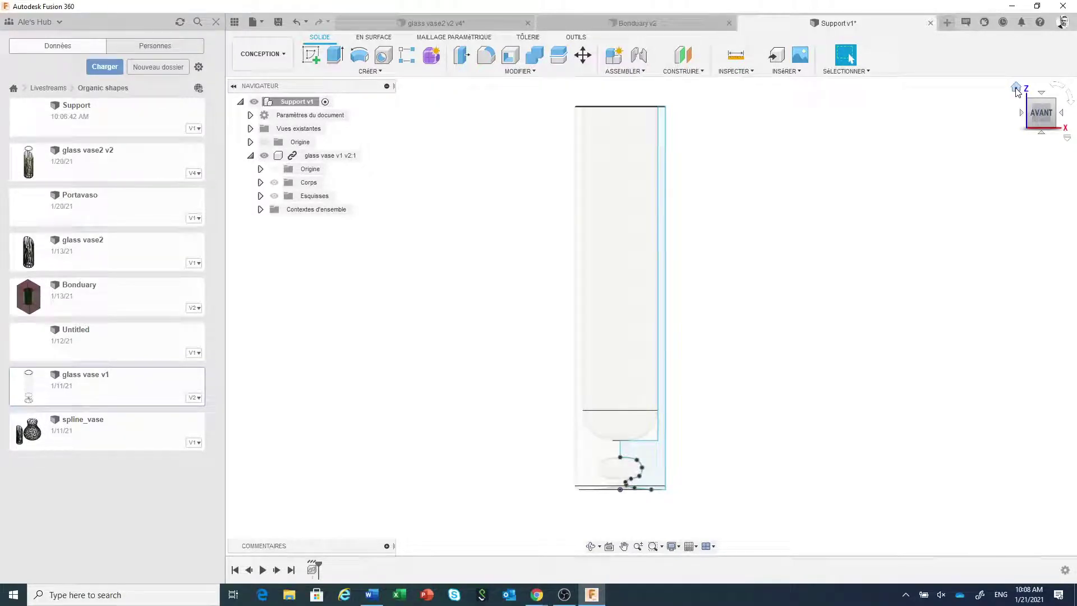
left_click(608, 62)
left_click_drag(959, 220, 918, 216)
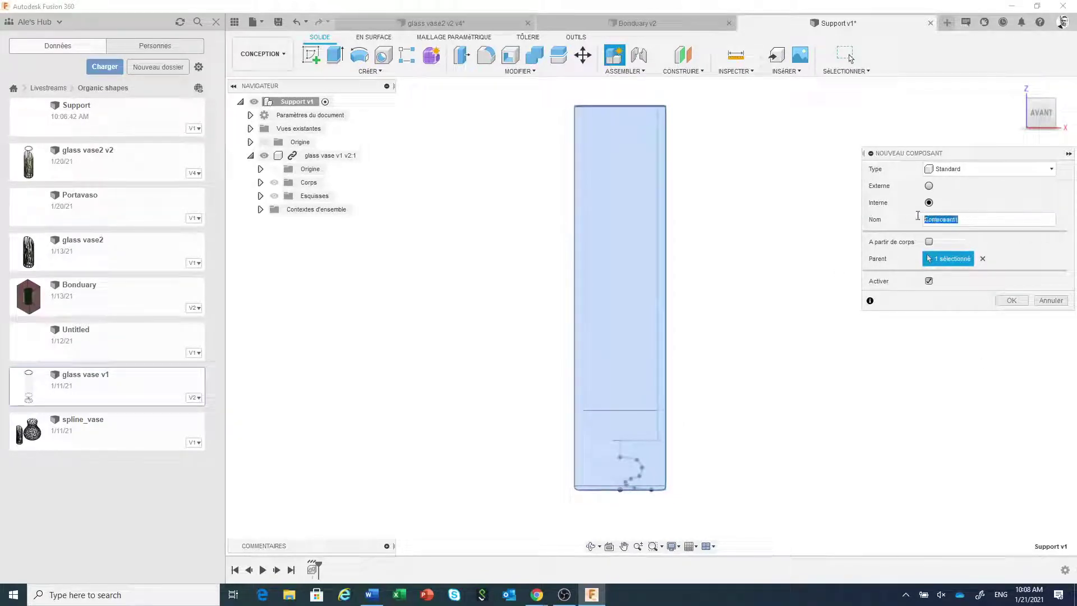
type("Sup")
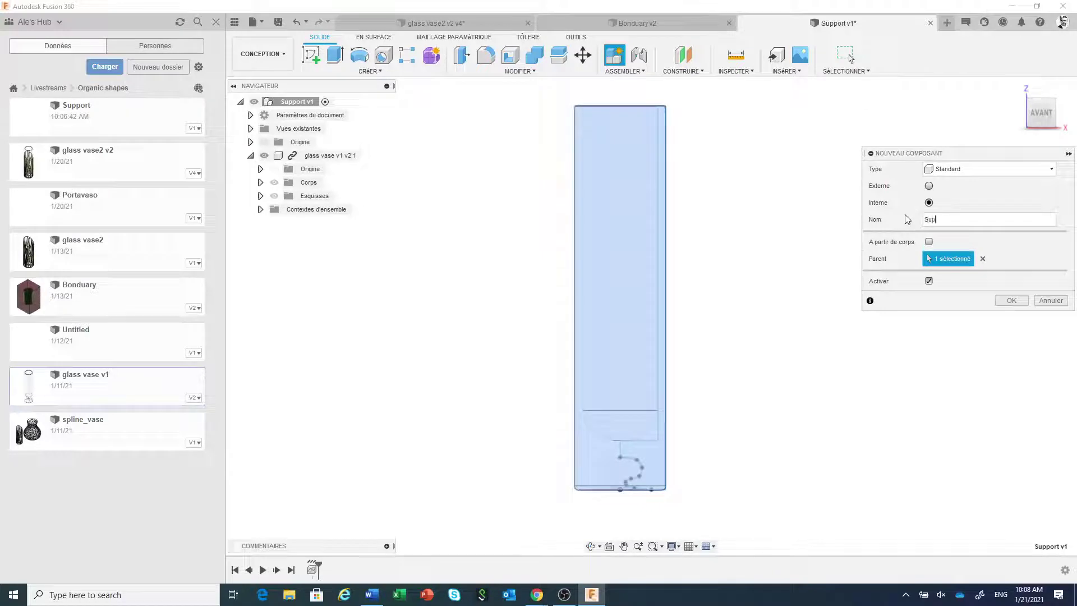
type("port")
left_click(1006, 300)
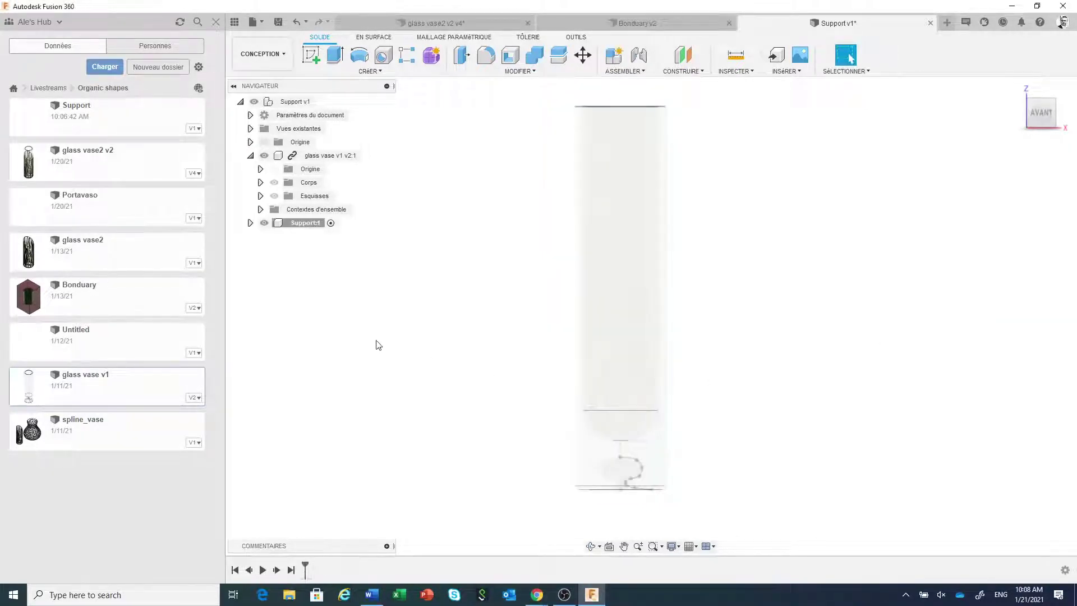
Step: Start a Cylinder on the horizontal origin plane with a 70 mm diameter base circle centred on the origin
left_click(250, 155)
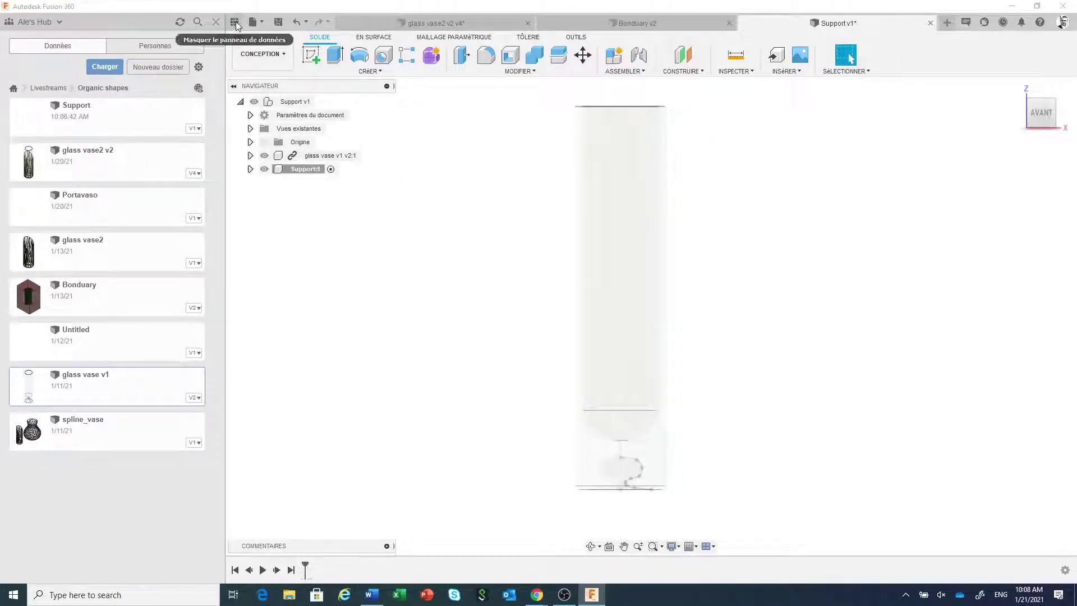
left_click(216, 21)
left_click(144, 71)
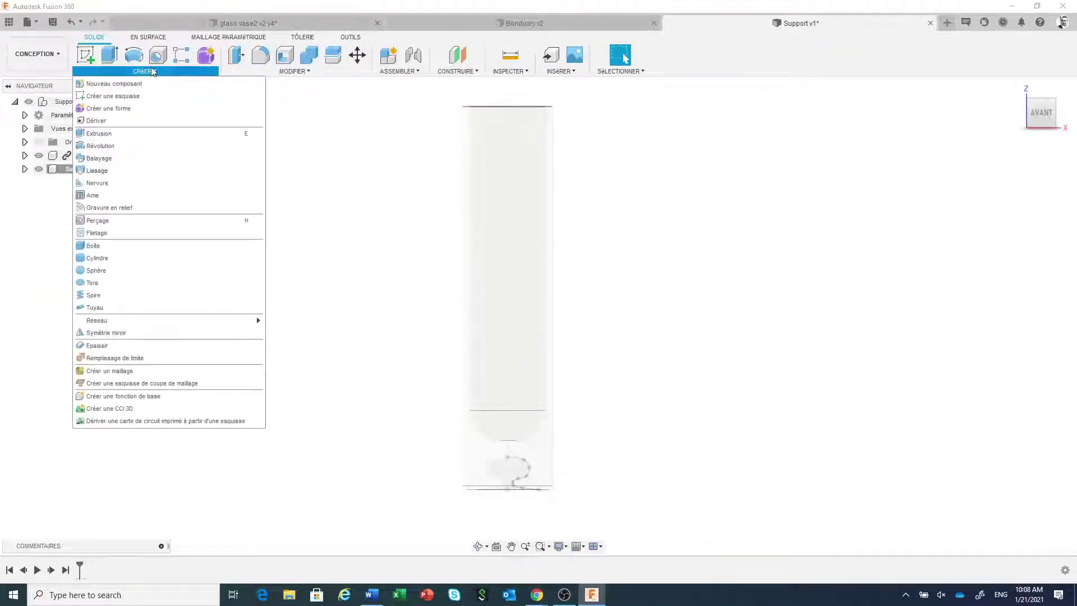
left_click(108, 259)
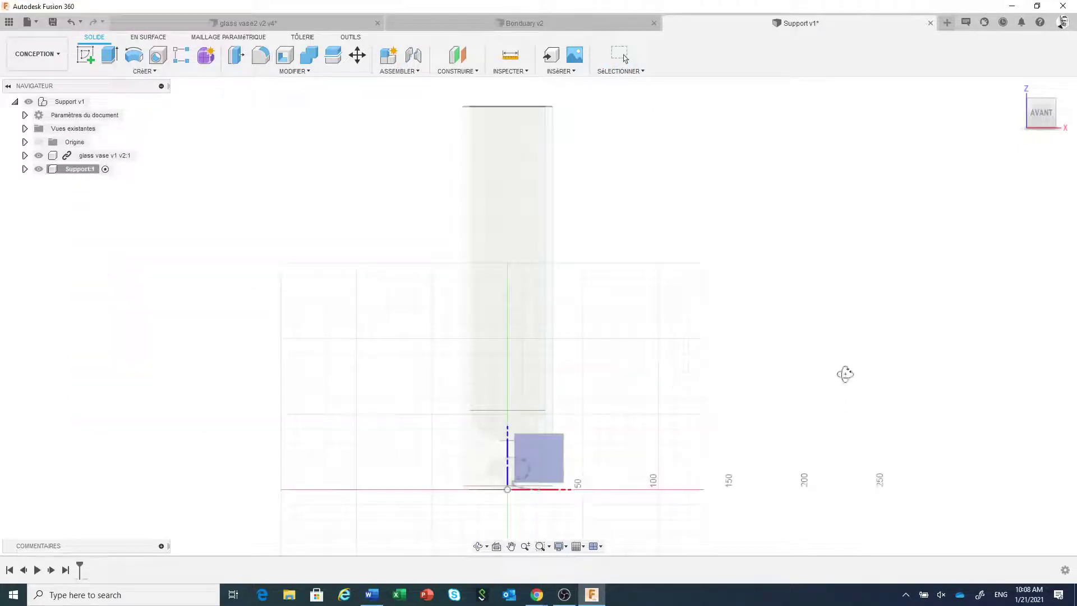
scroll(803, 403, "down", 3)
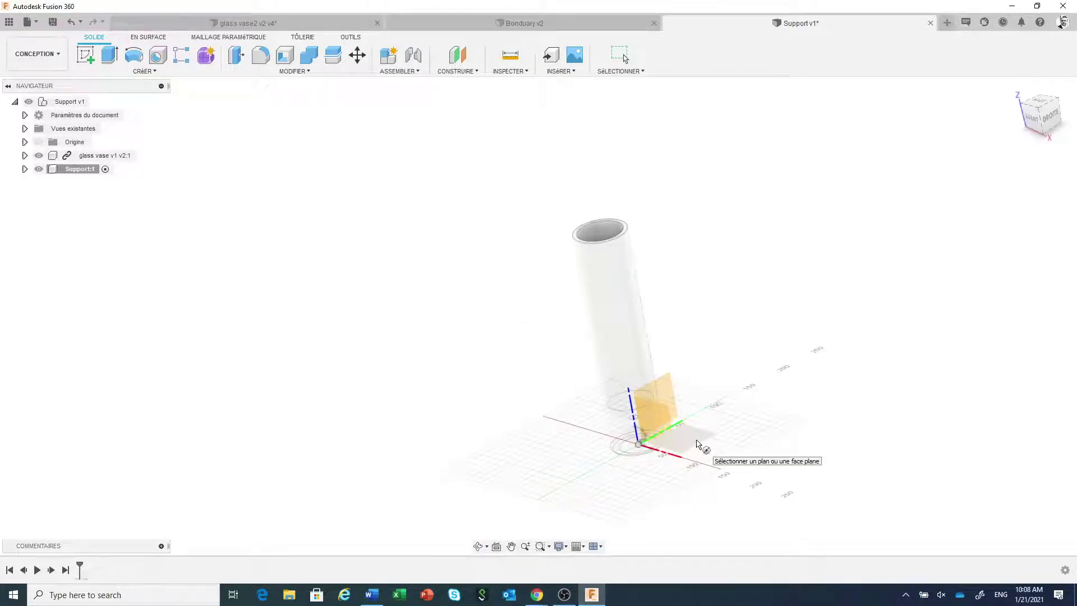
left_click(697, 445)
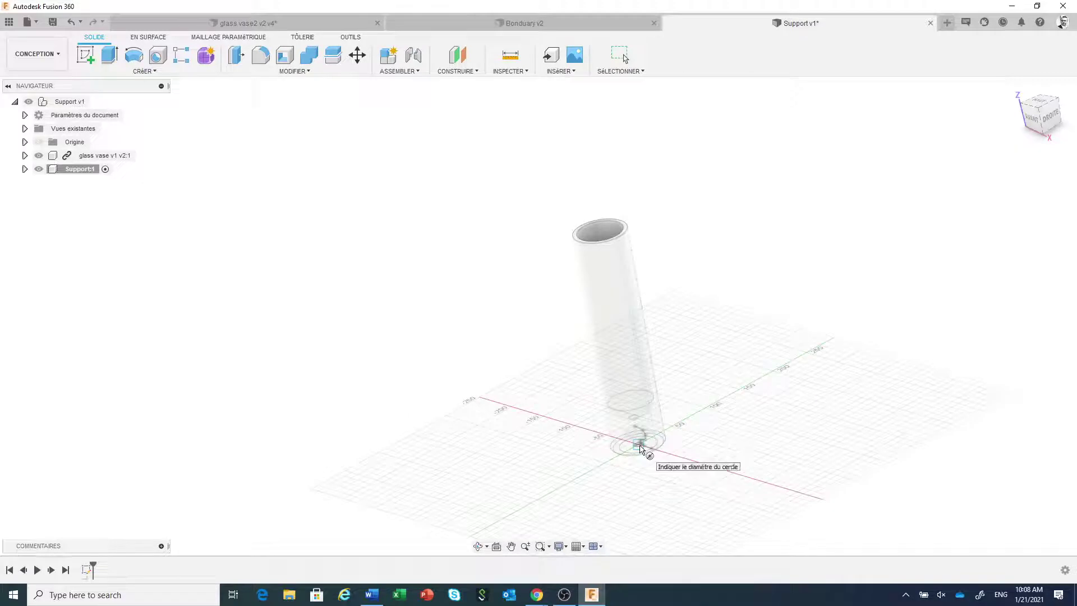
left_click(640, 446)
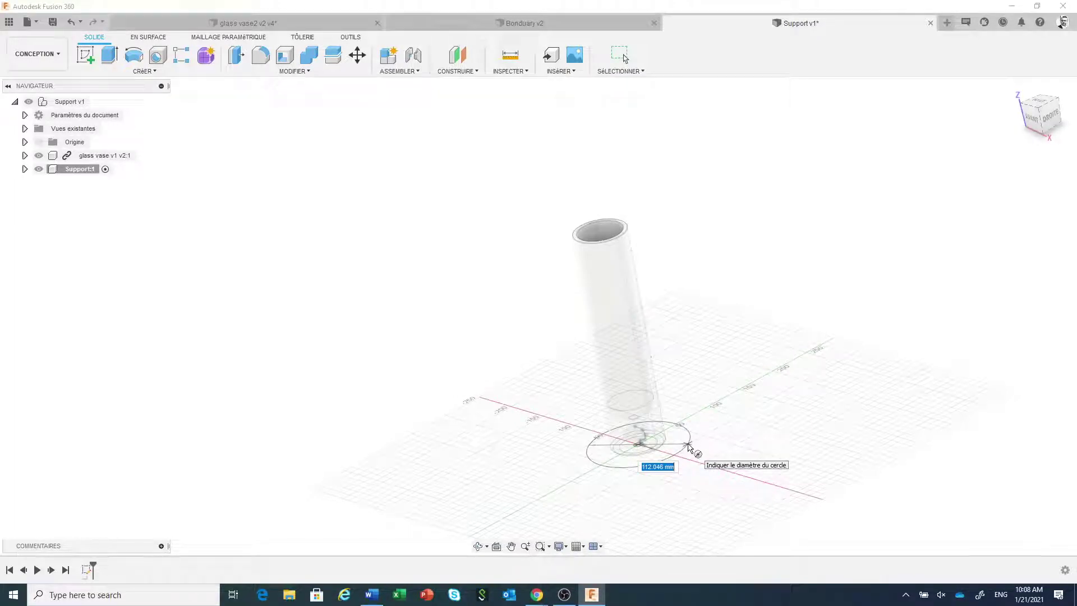
type("70")
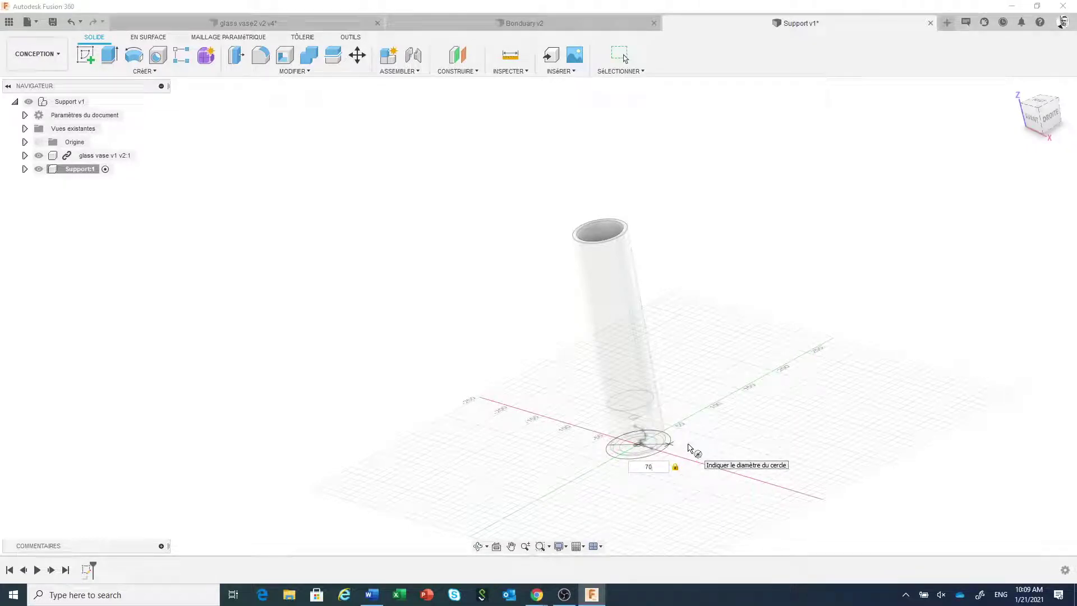
key("Return")
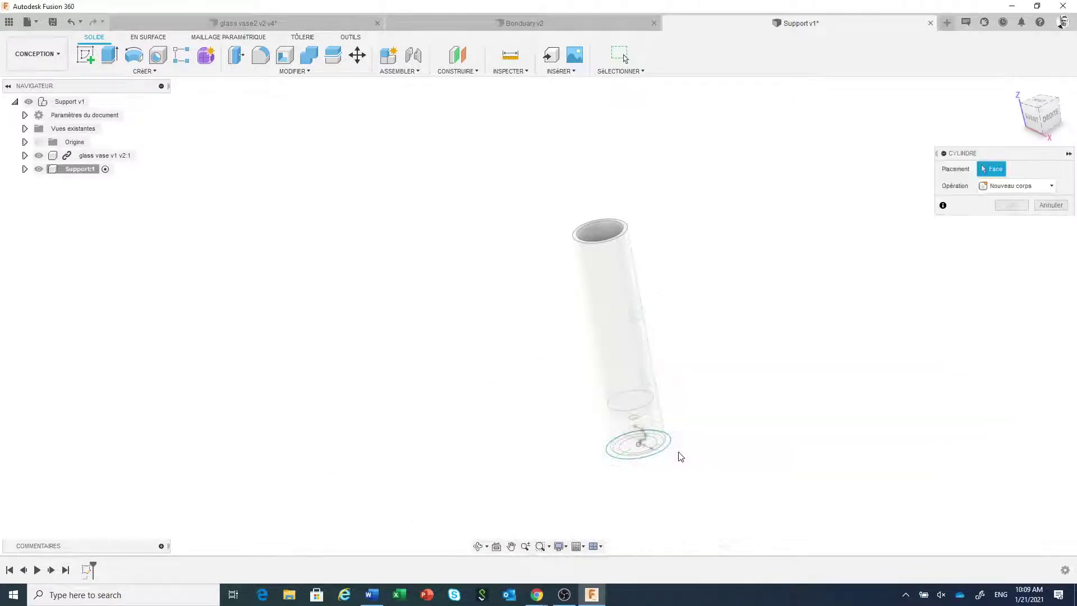
Step: Create the cylinder as a new body with a height of 200 mm, and hide the glass vase component
left_click(673, 449)
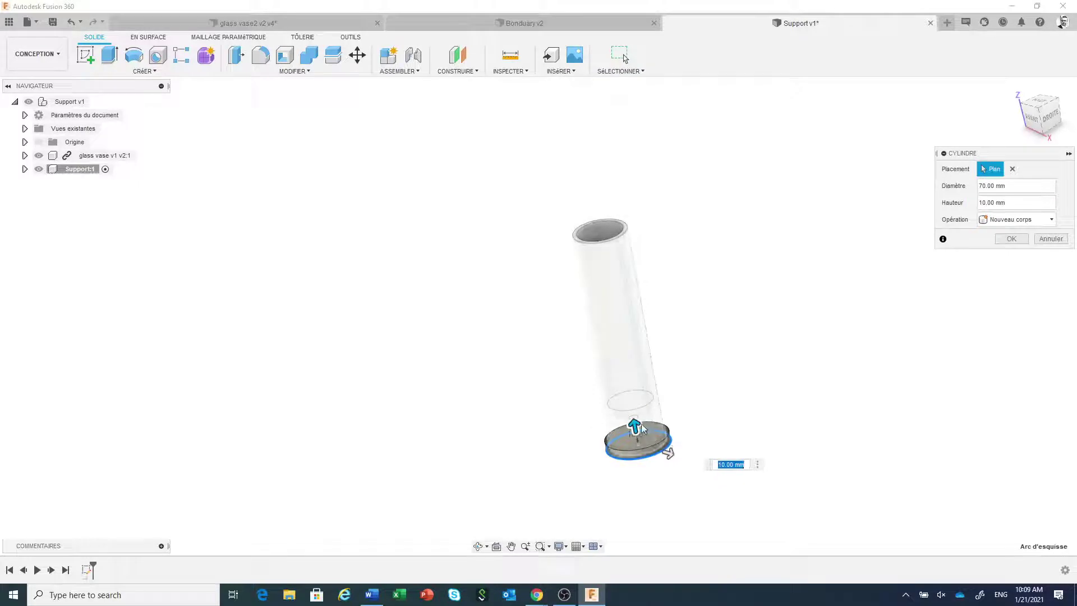
left_click_drag(633, 422, 606, 270)
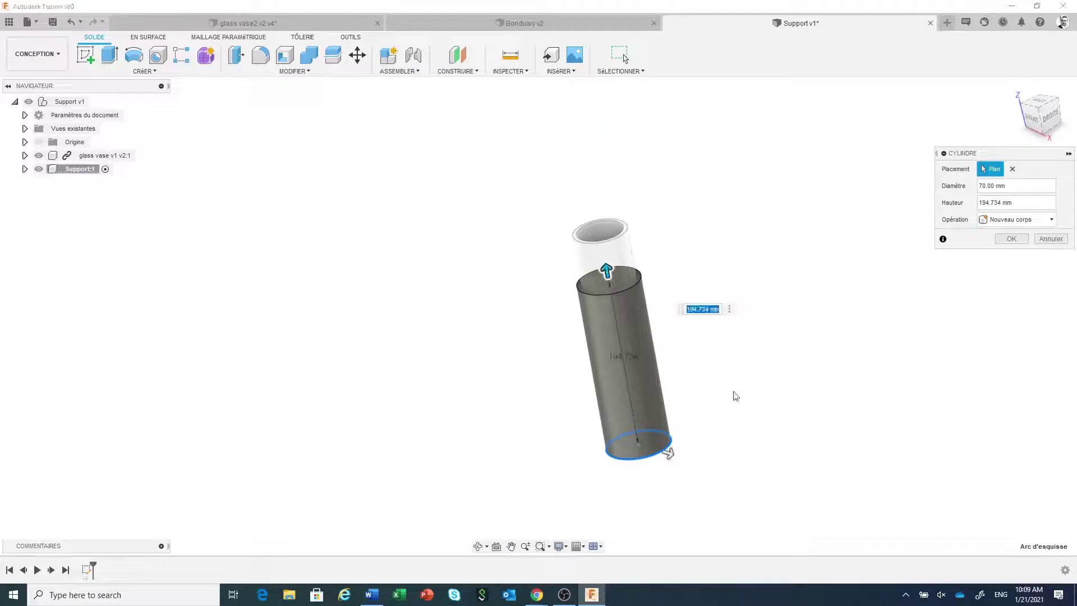
type("200")
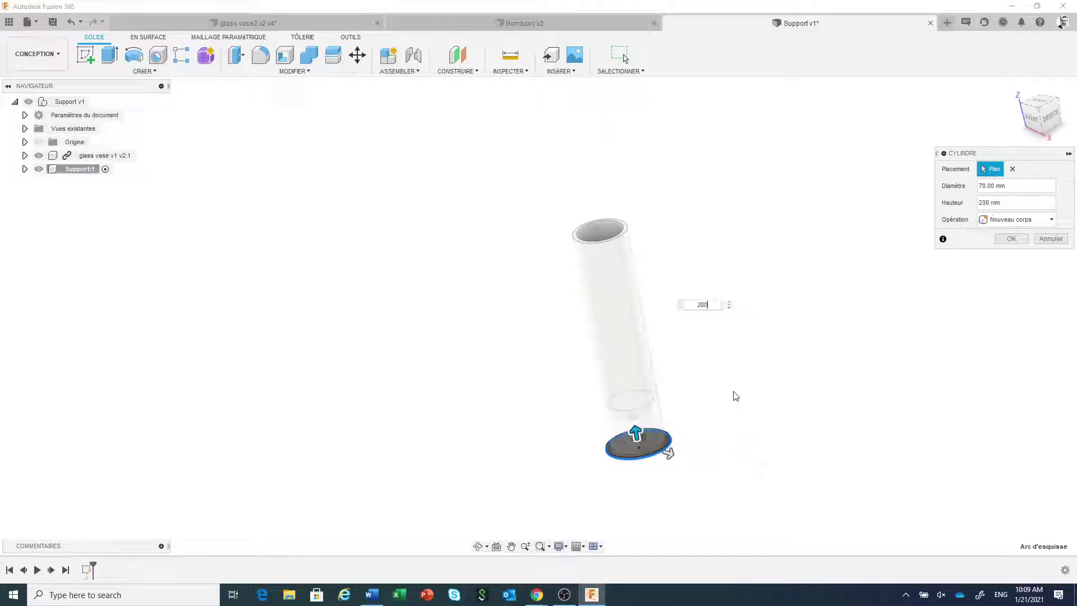
key("Return")
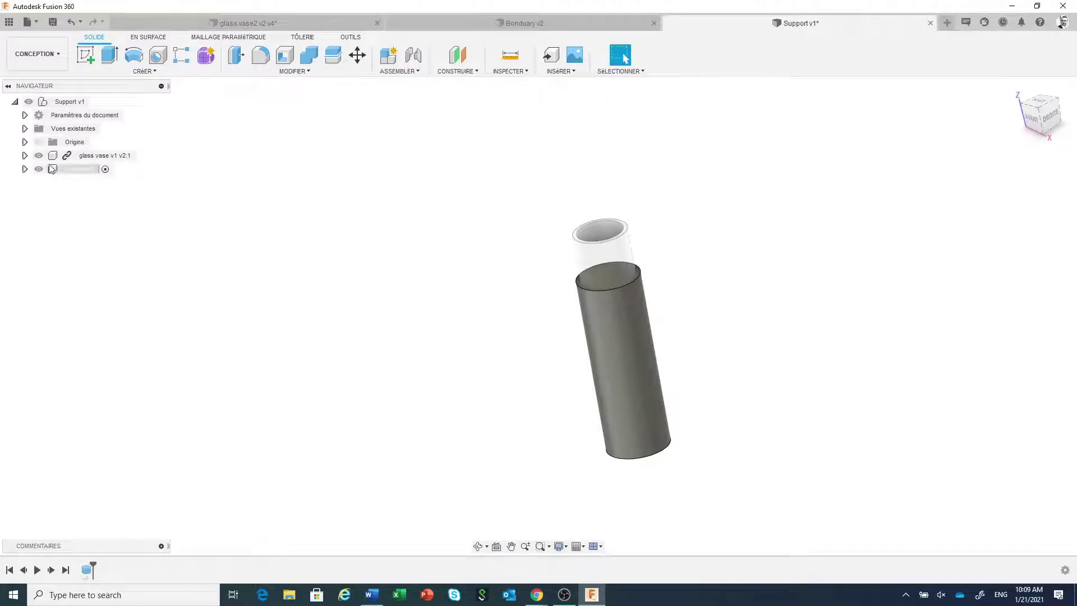
left_click(45, 157)
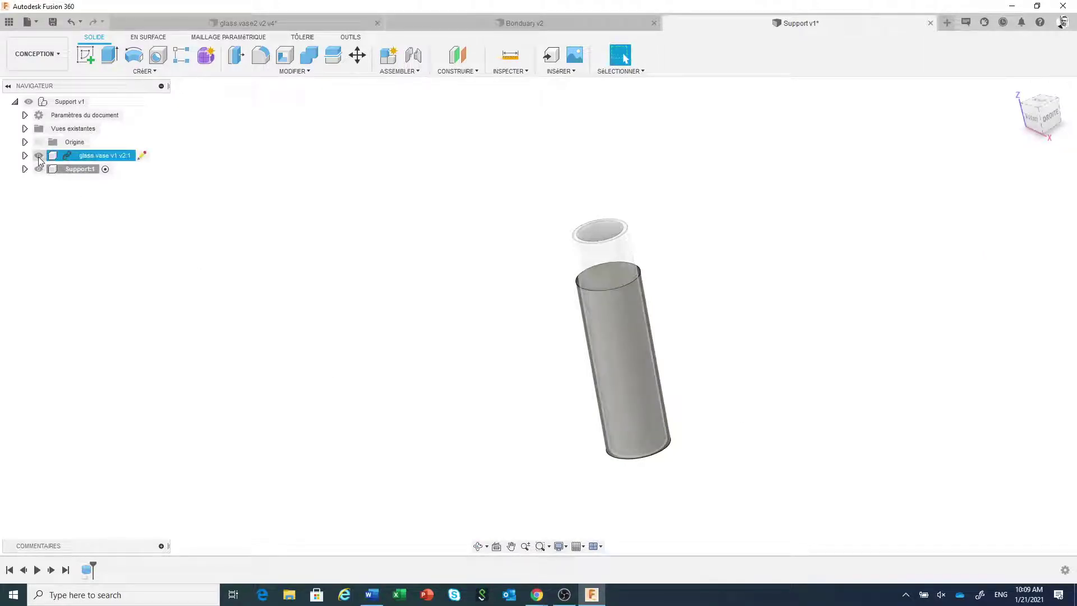
left_click(39, 156)
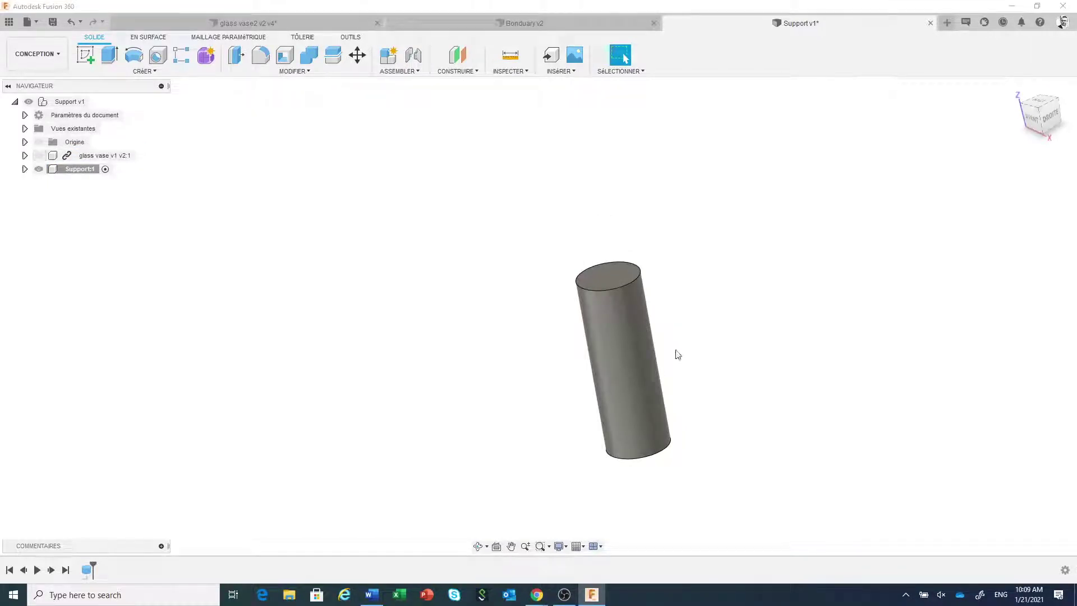
Step: Start Move/Copy on the cylinder's top face and set the pivot at the face's centre in the front view
left_click(1034, 121)
middle_click_drag(837, 218, 822, 238, "shift")
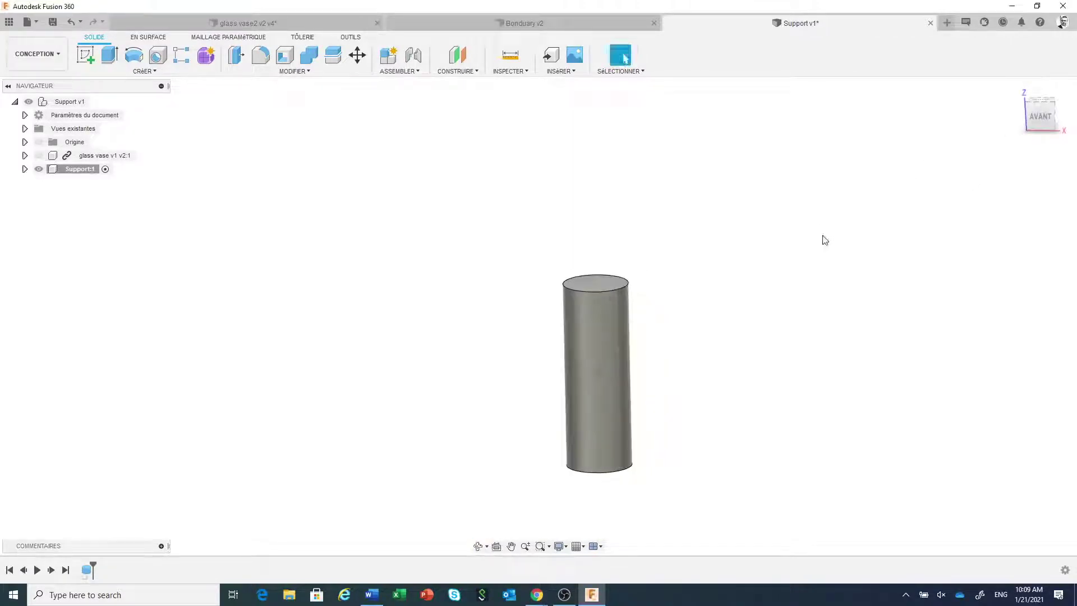
left_click(605, 289)
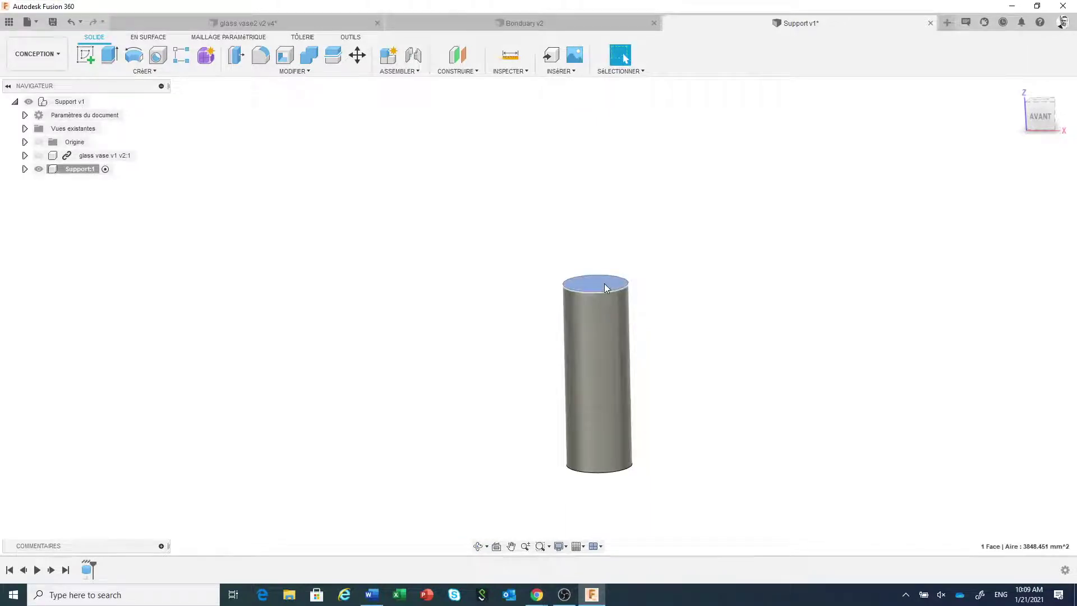
right_click(605, 288)
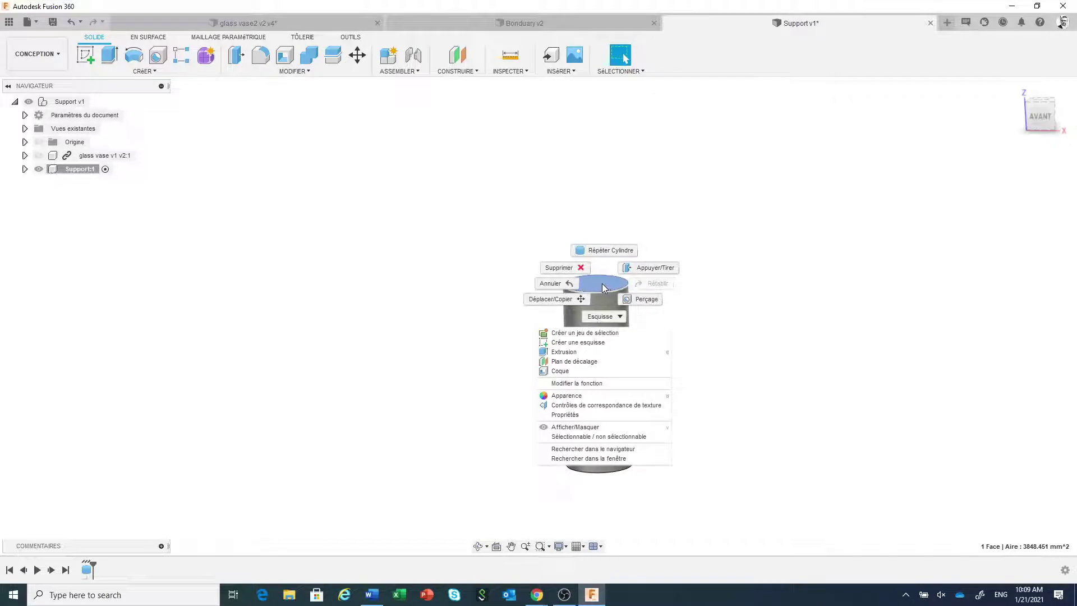
left_click(557, 299)
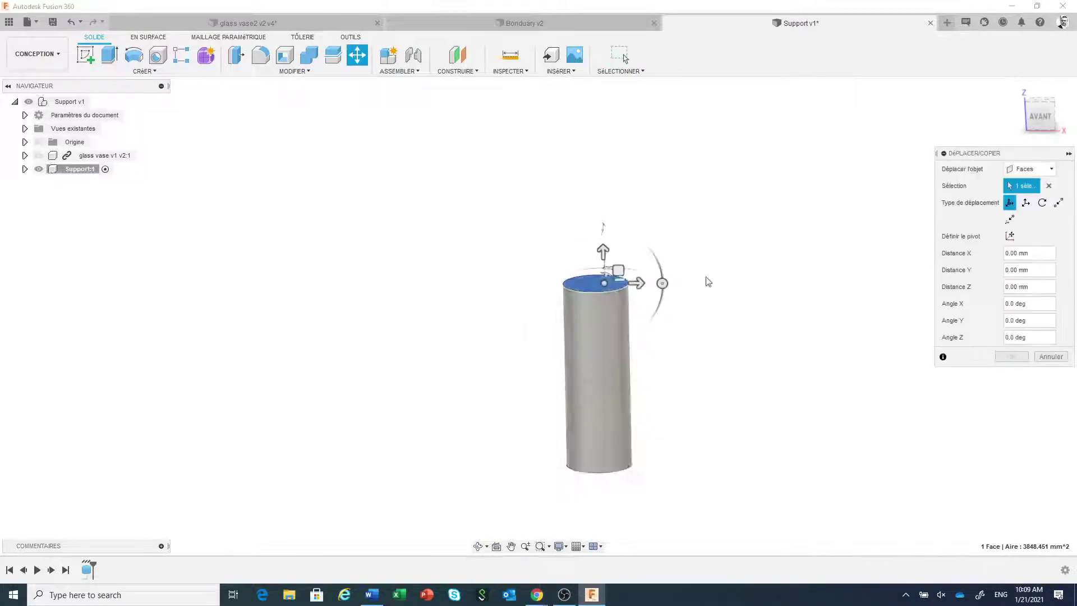
left_click(1041, 121)
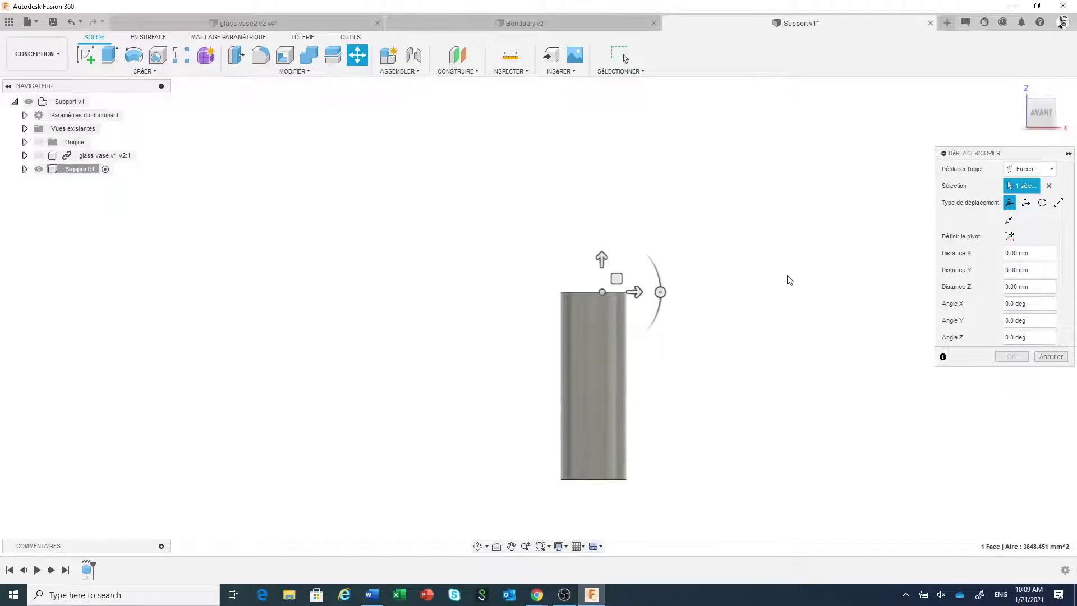
left_click(1009, 236)
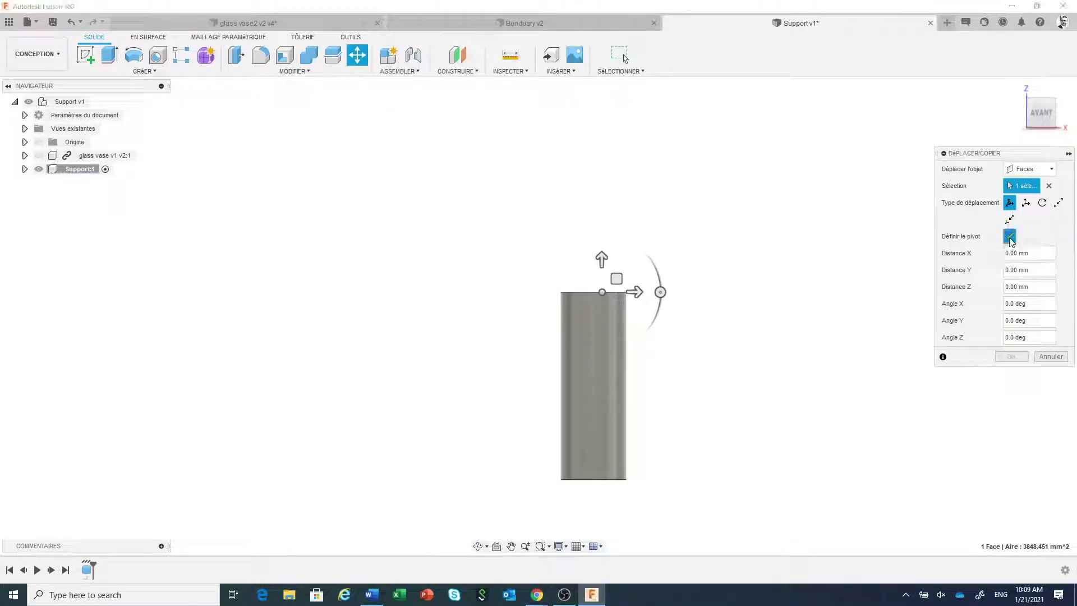
left_click(593, 306)
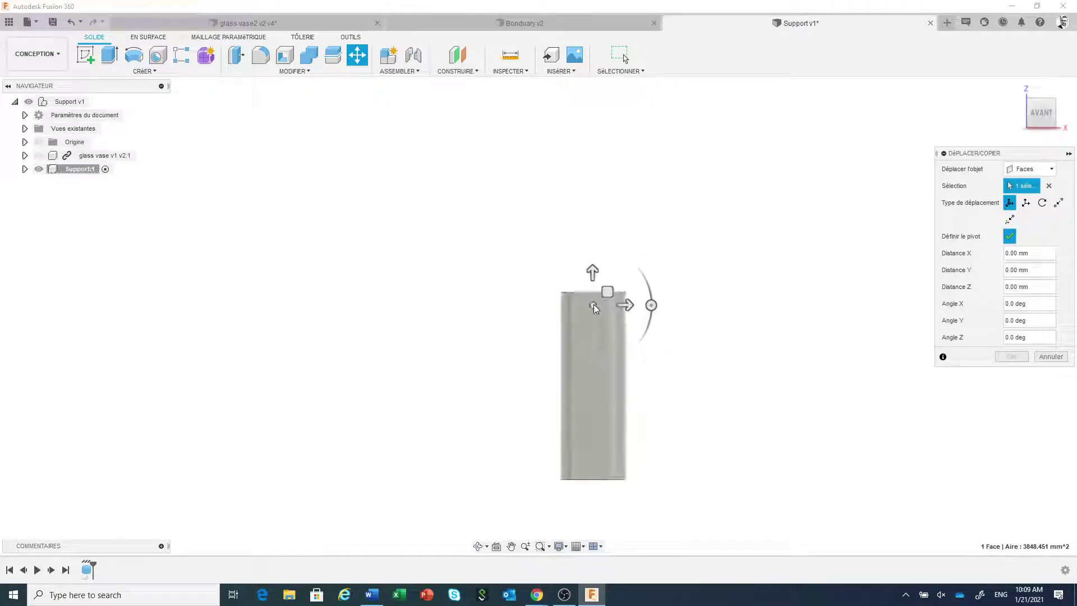
left_click(595, 293)
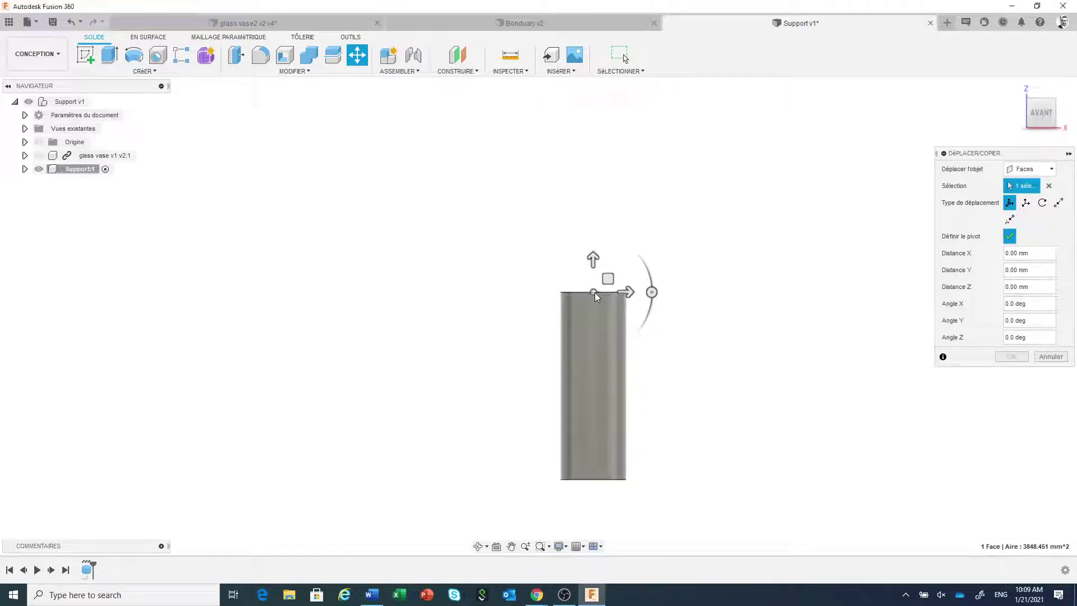
left_click(1009, 237)
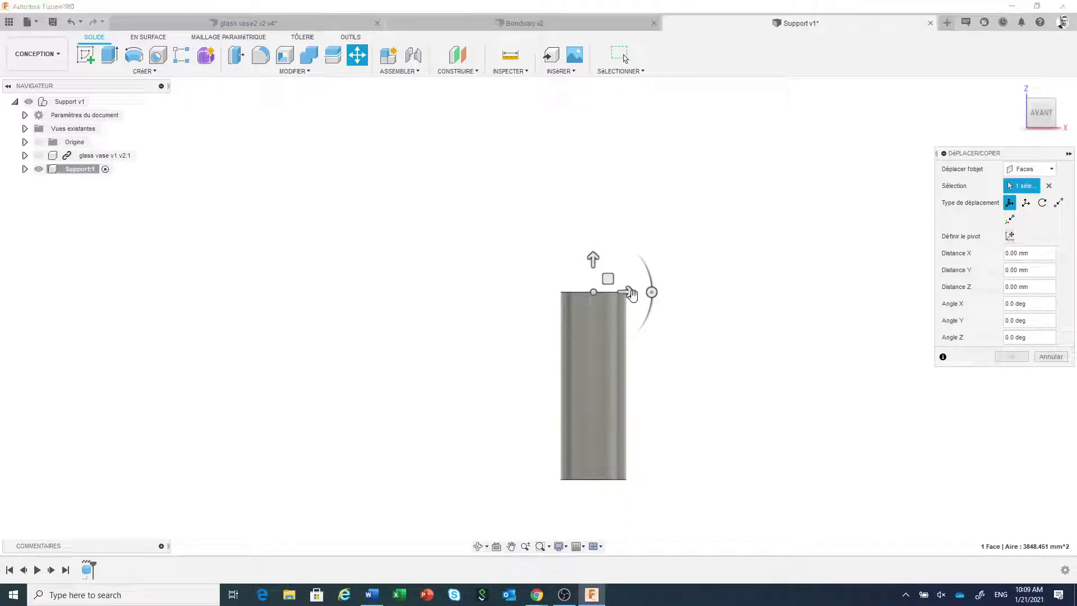
Step: Tilt the cylinder's top face by 35 degrees about the Y axis and apply the move
left_click_drag(651, 292, 638, 326)
type("35")
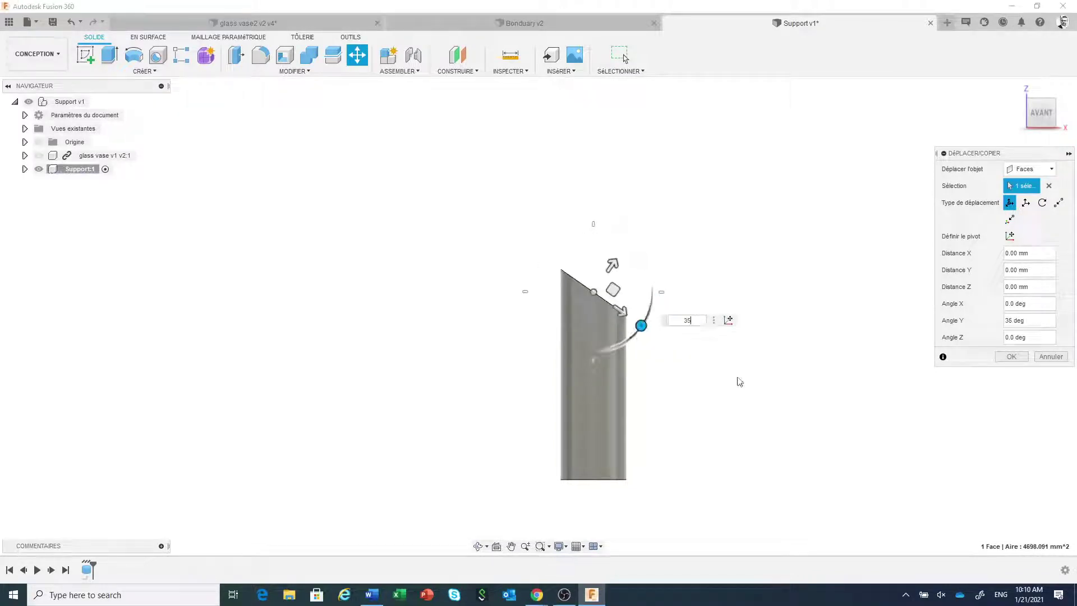
left_click(1009, 356)
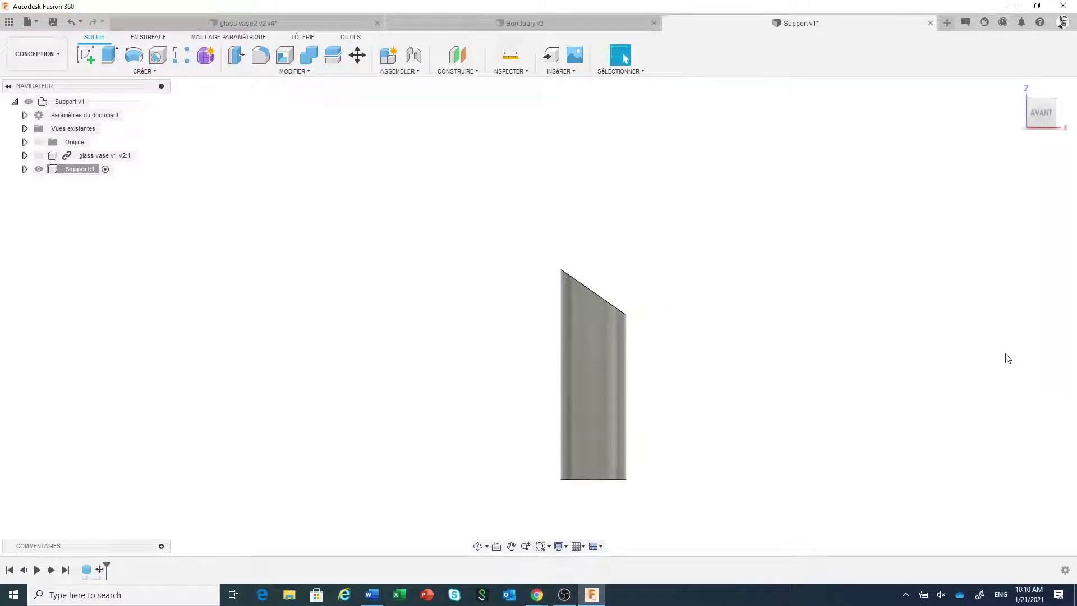
scroll(636, 293, "up", 1)
middle_click_drag(636, 294, 660, 227)
scroll(643, 254, "up", 1)
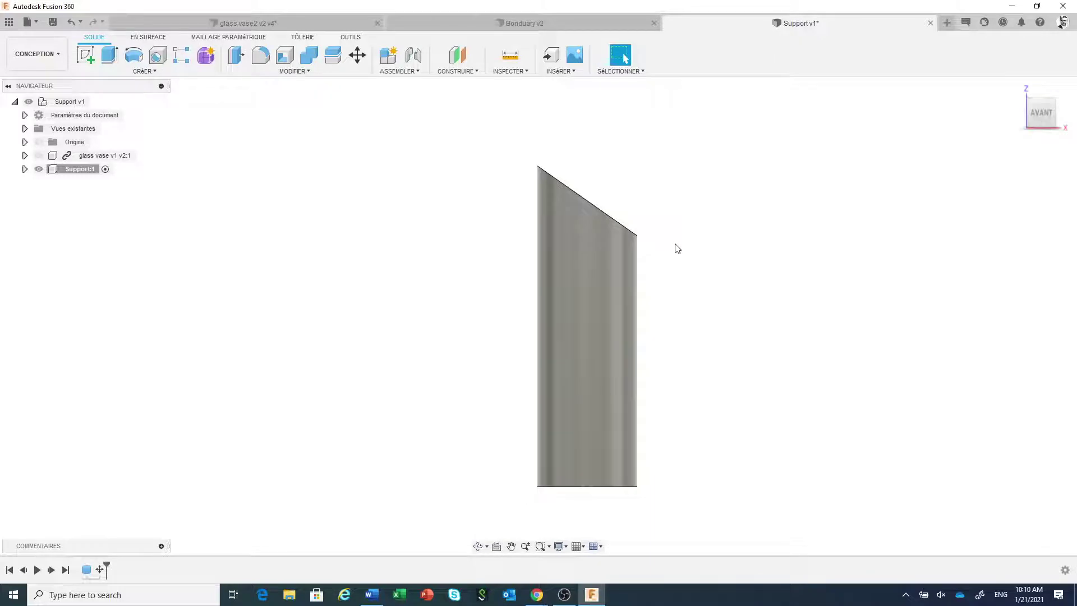
mouse_move(680, 245)
middle_mouse_down("shift")
mouse_move(663, 250)
mouse_move(673, 264)
middle_mouse_up("shift")
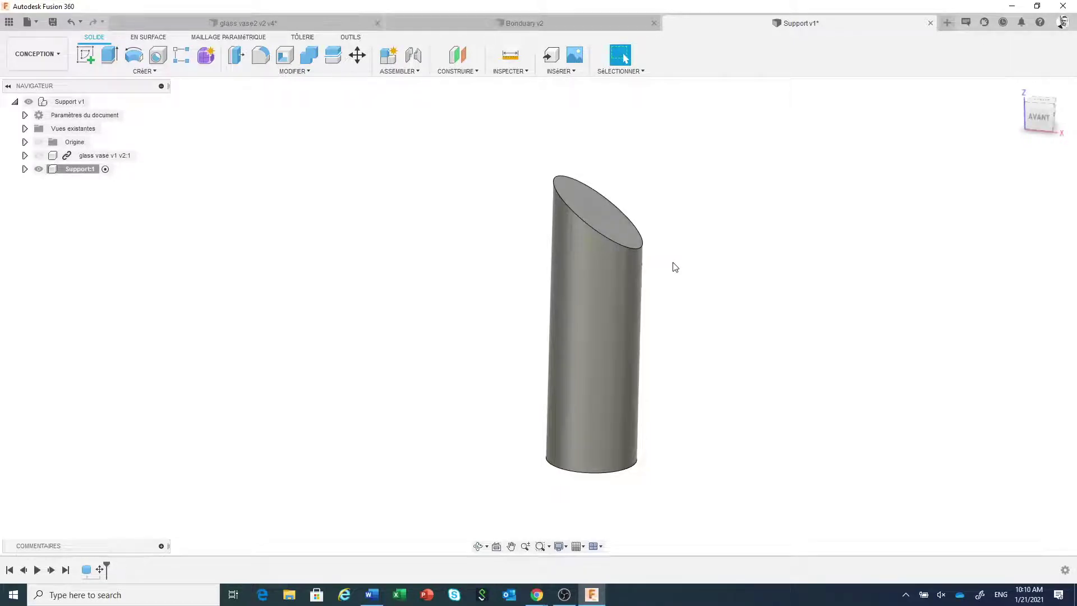
right_click(77, 105)
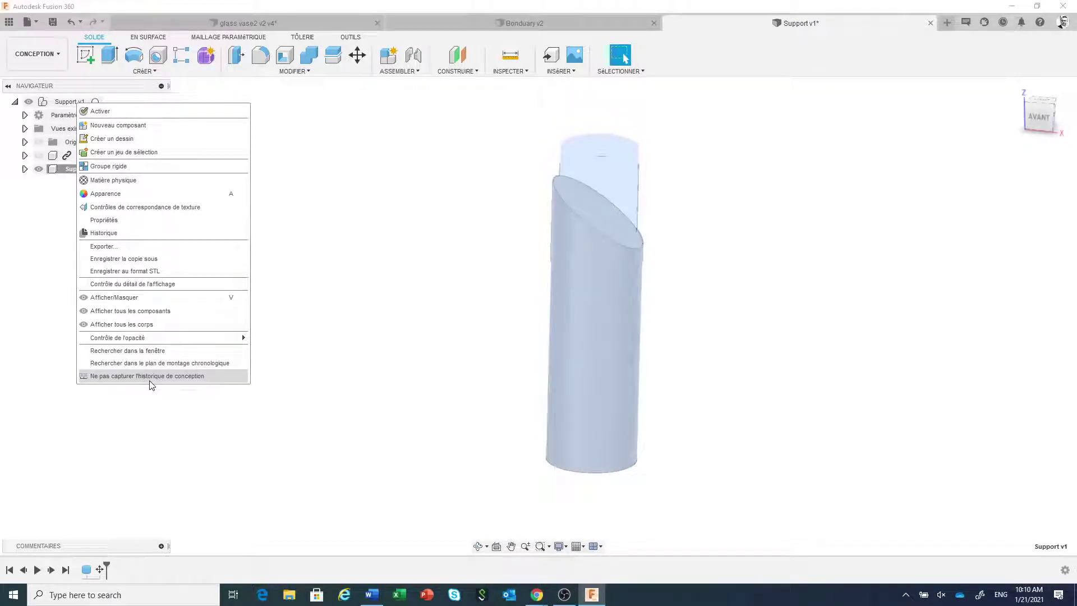
left_click(313, 410)
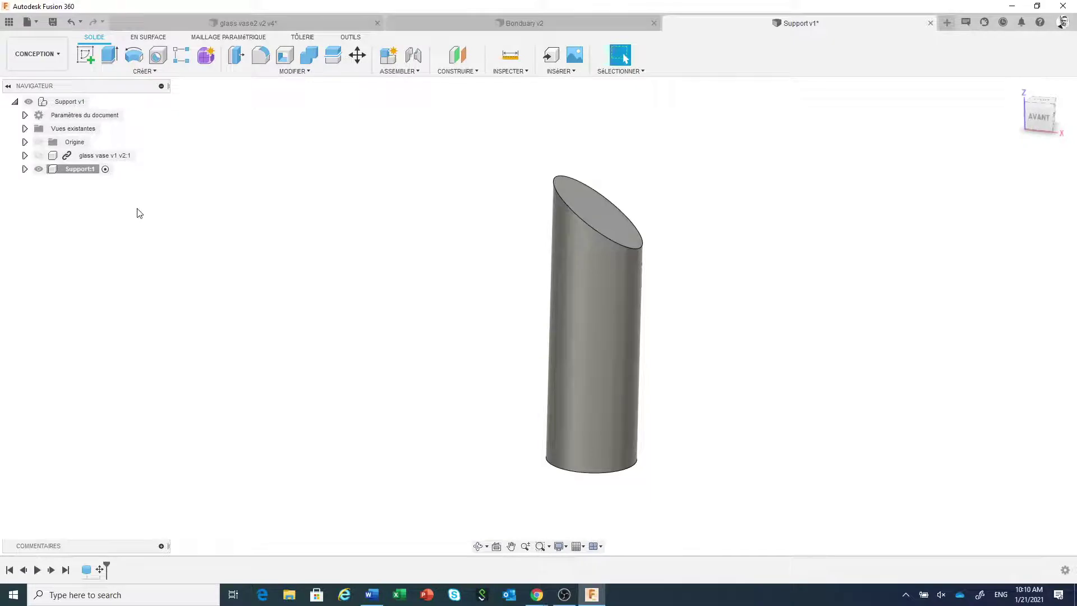
right_click(77, 104)
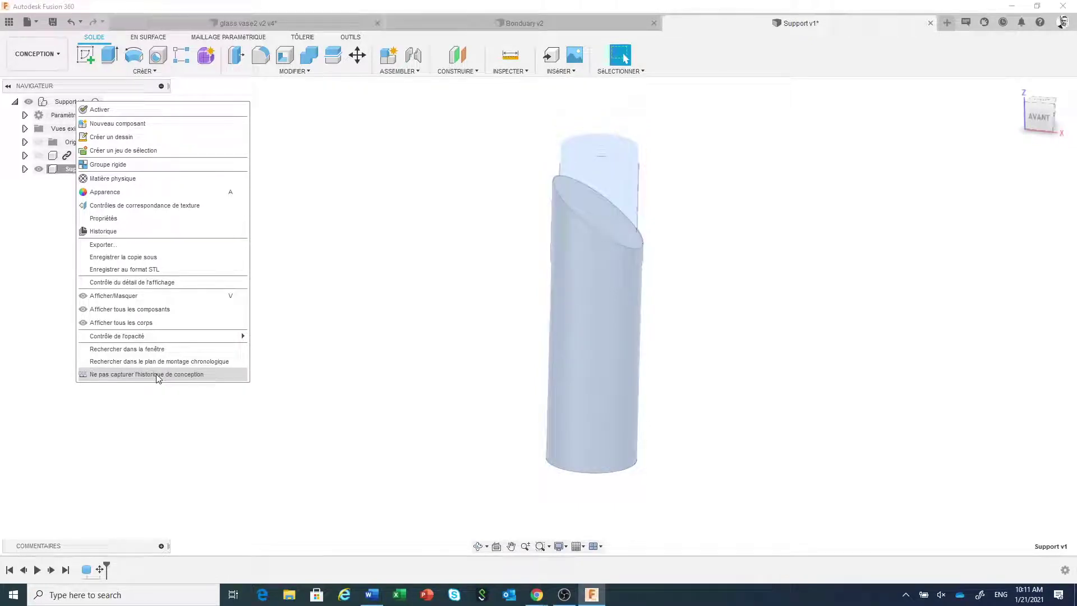
left_click(182, 431)
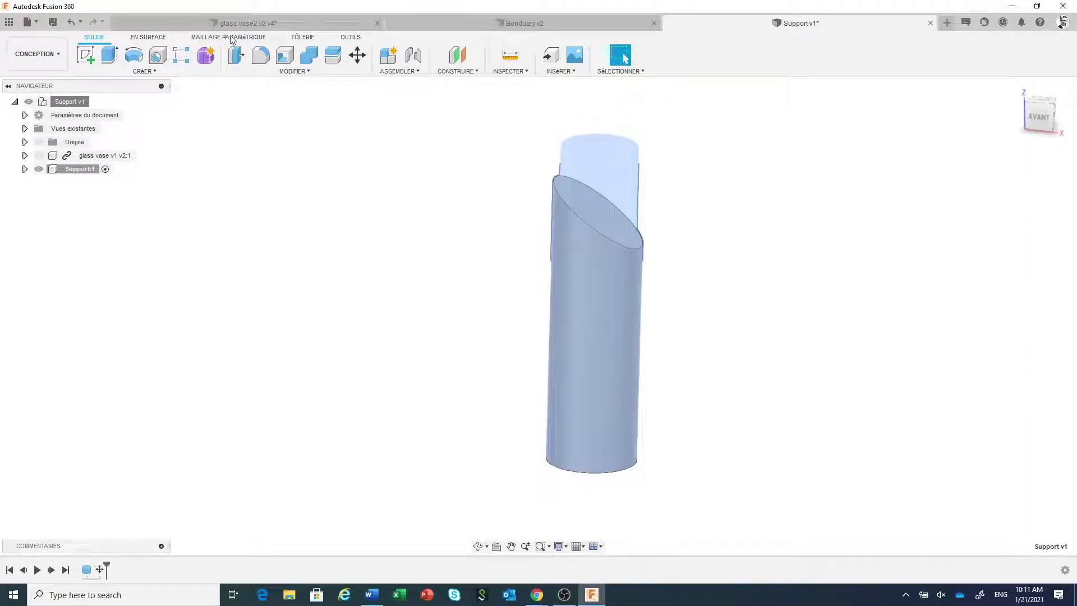
left_click(81, 169)
Step: Turn off design history capture for the Support assembly and expand the Support component's contents in the browser
right_click(78, 106)
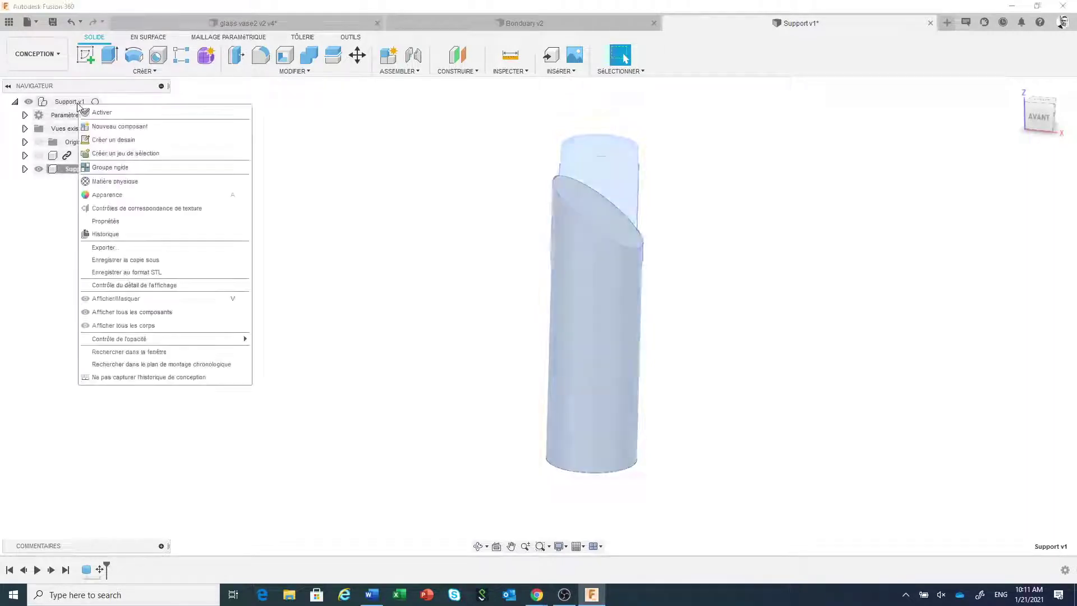
left_click(154, 378)
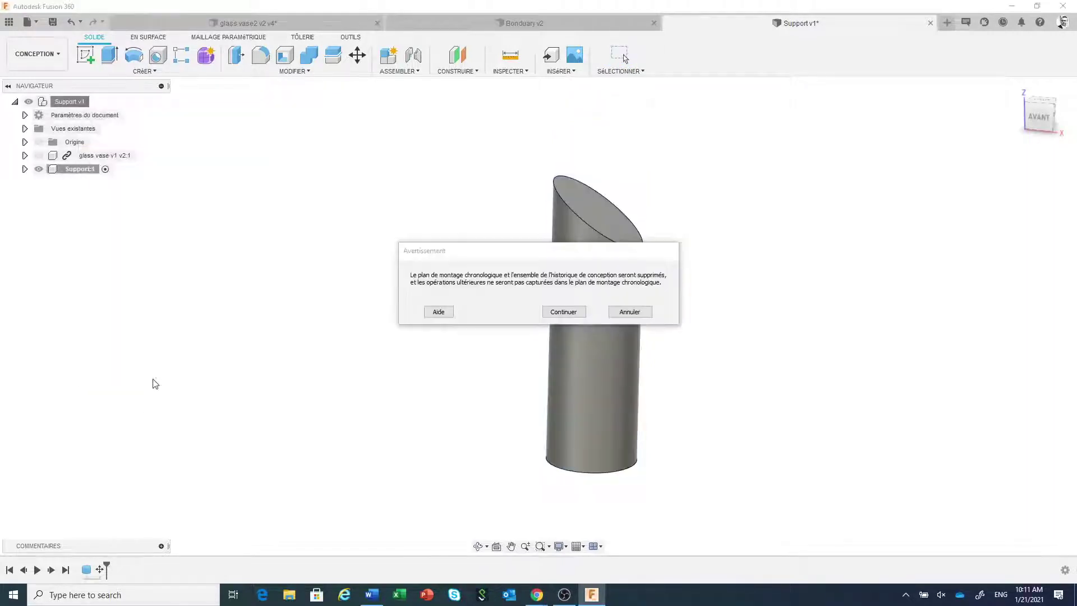
left_click(554, 312)
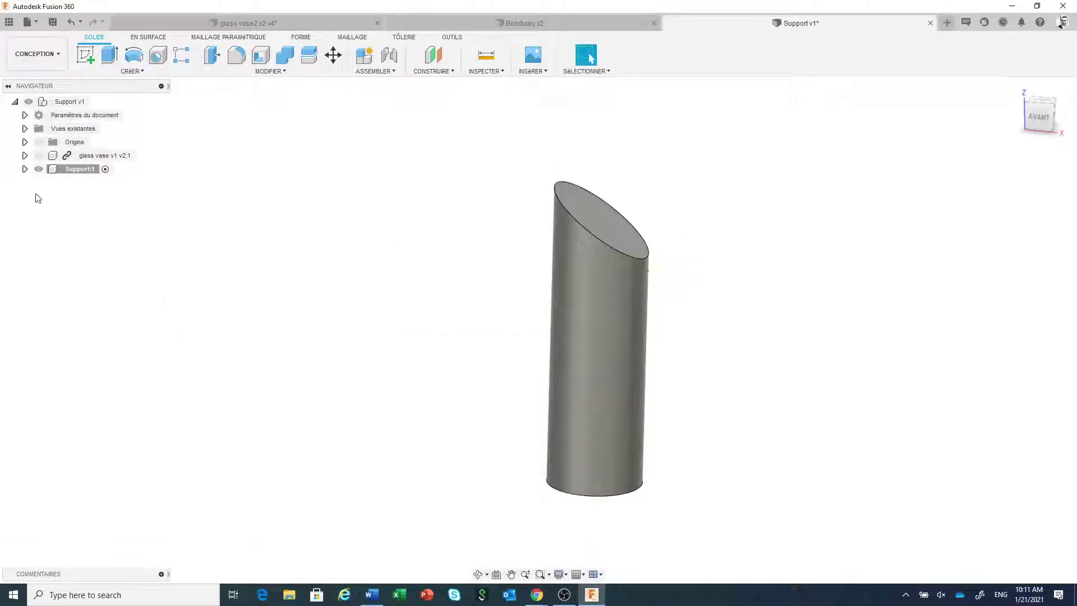
left_click(25, 168)
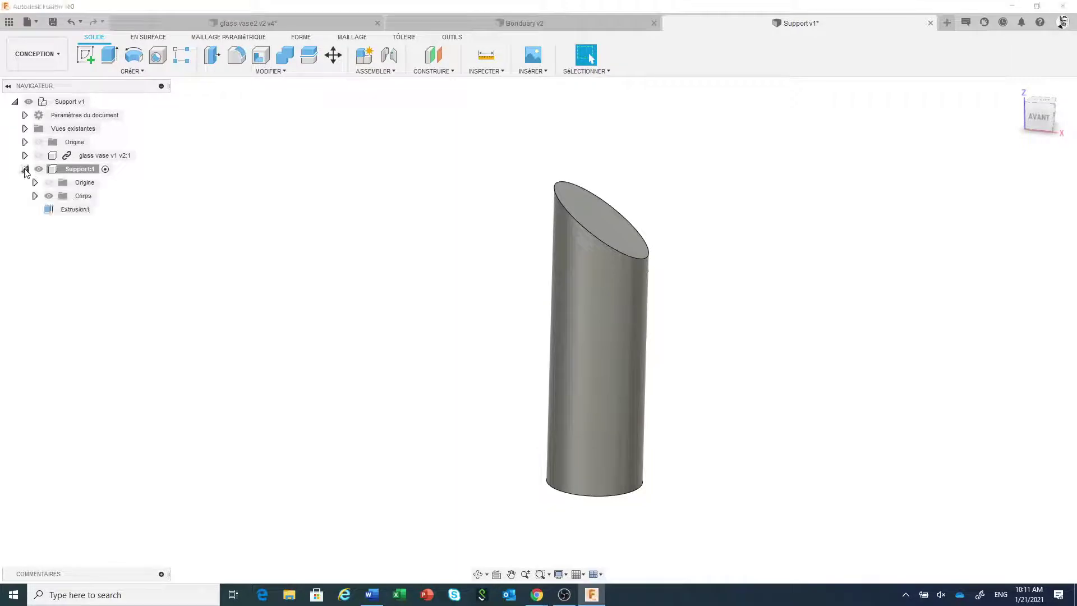
Step: Start a BRep to Mesh conversion of the slanted cylinder body in the Support component, with the mesh preview enabled
left_click(34, 195)
left_click(95, 212)
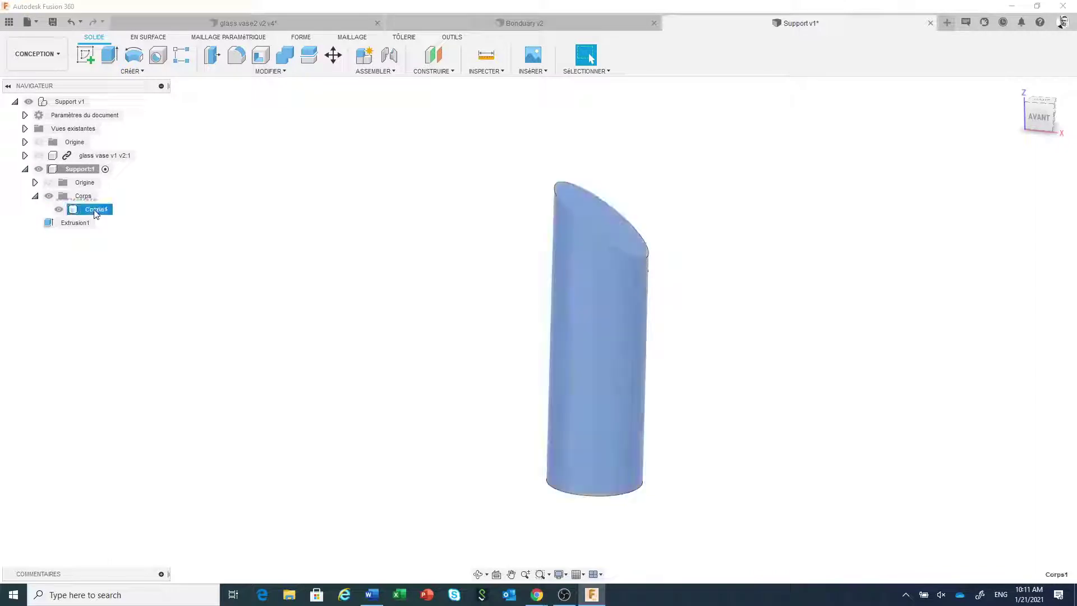
right_click(96, 214)
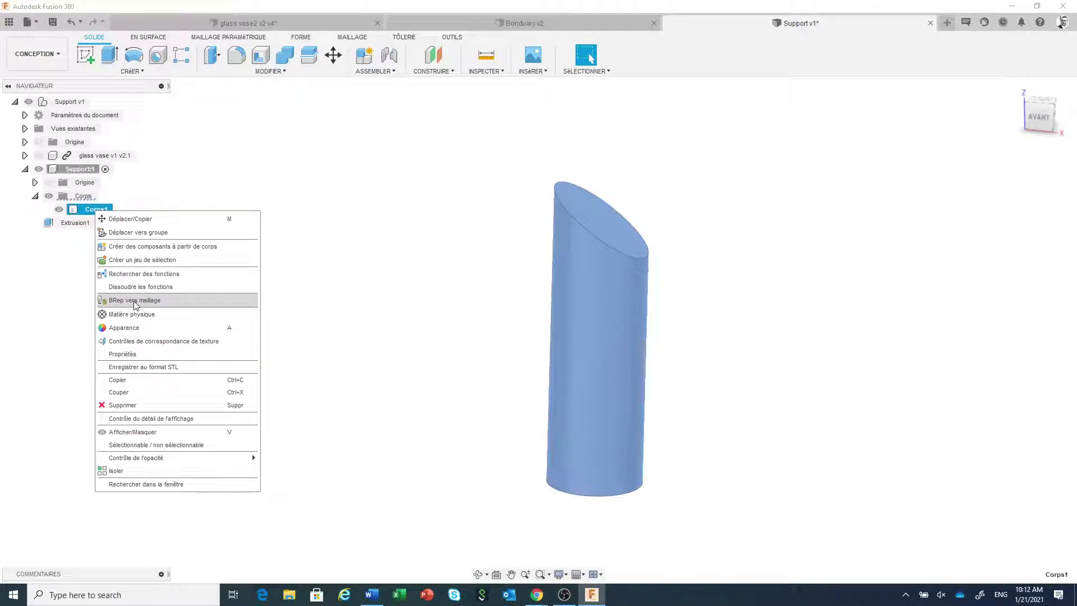
left_click(135, 301)
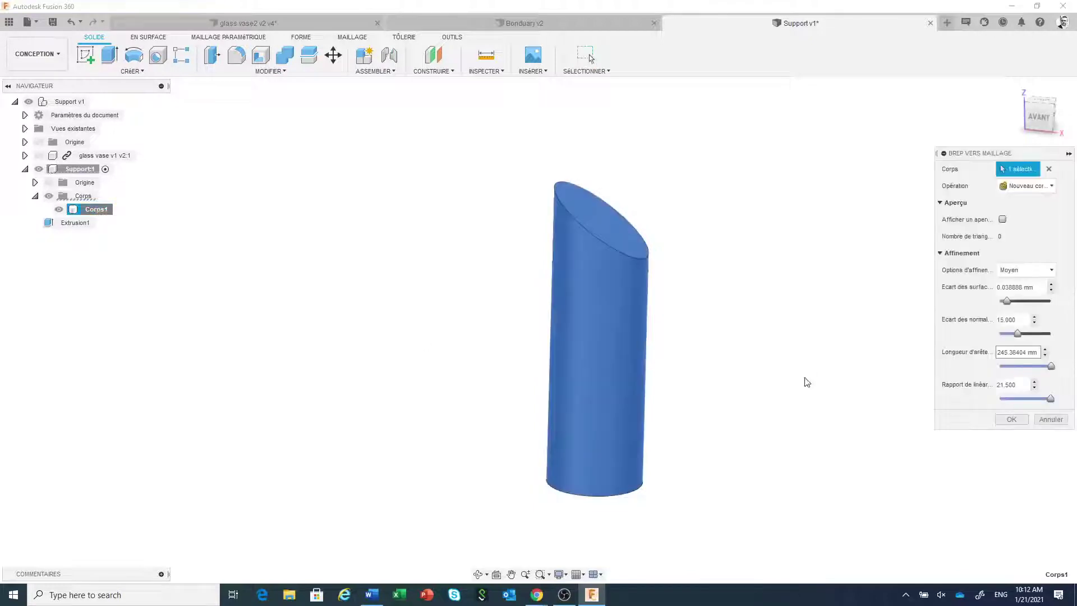
left_click_drag(1044, 155, 916, 139)
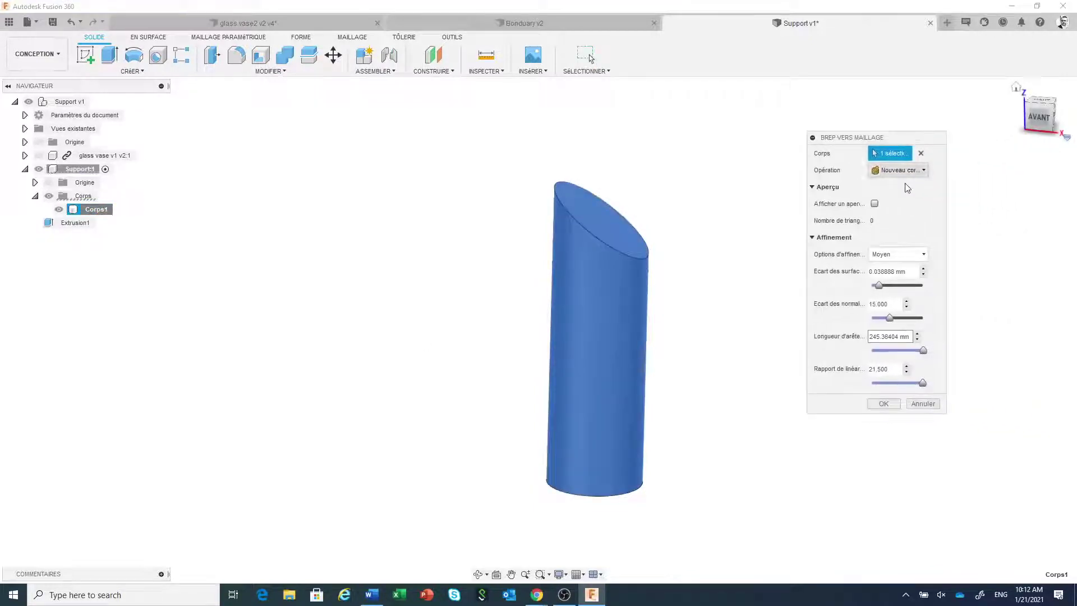
left_click(875, 204)
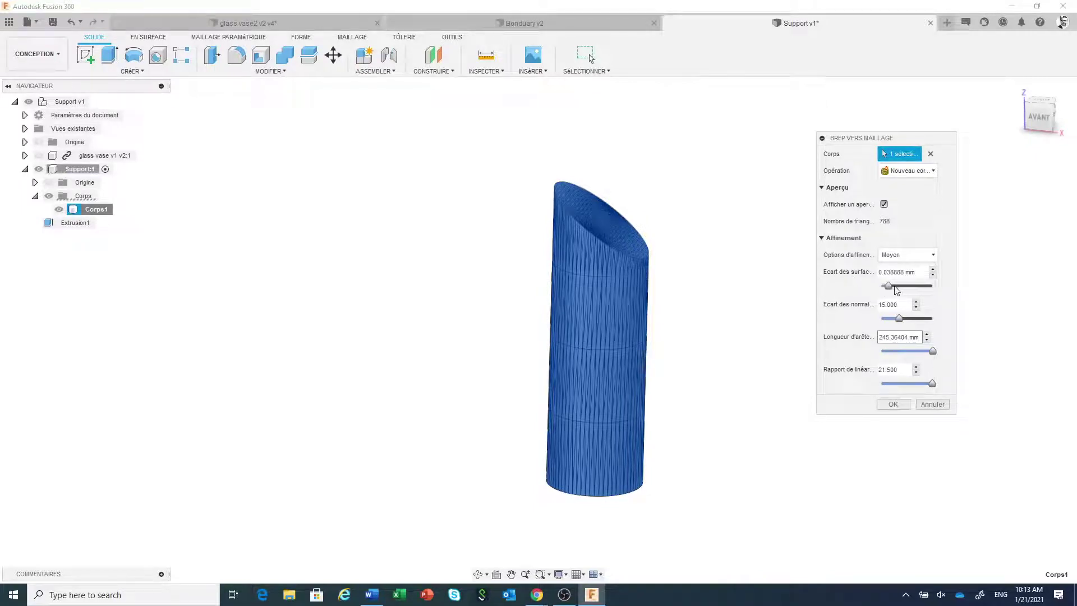
Step: Coarsen the mesh to a surface deviation of about 0.164 mm and a maximum edge length of about 210.73 mm, and create it
left_click_drag(896, 290, 917, 290)
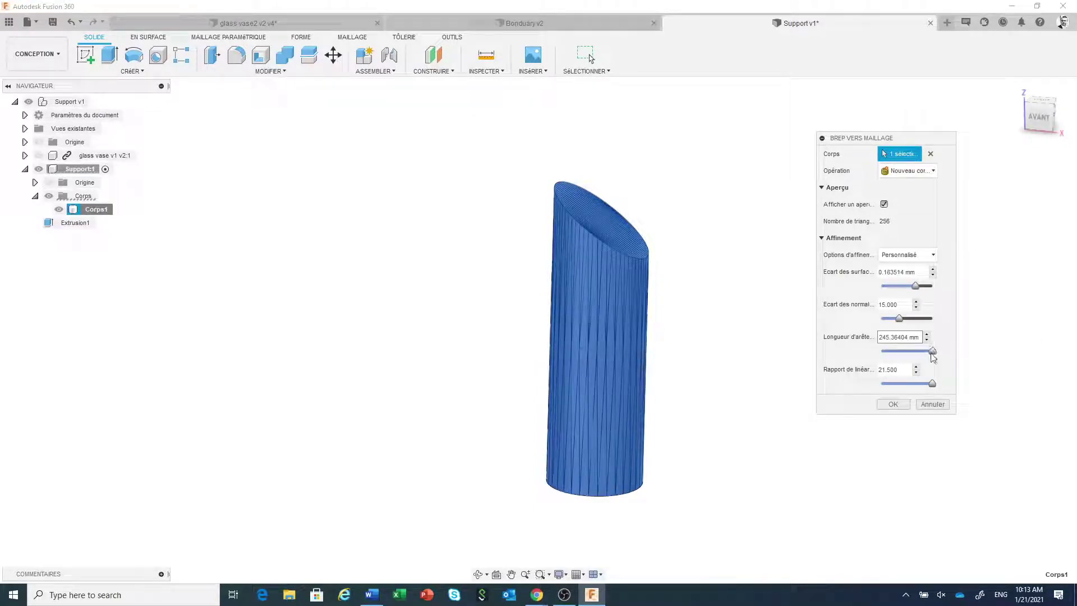
left_click_drag(932, 352, 928, 354)
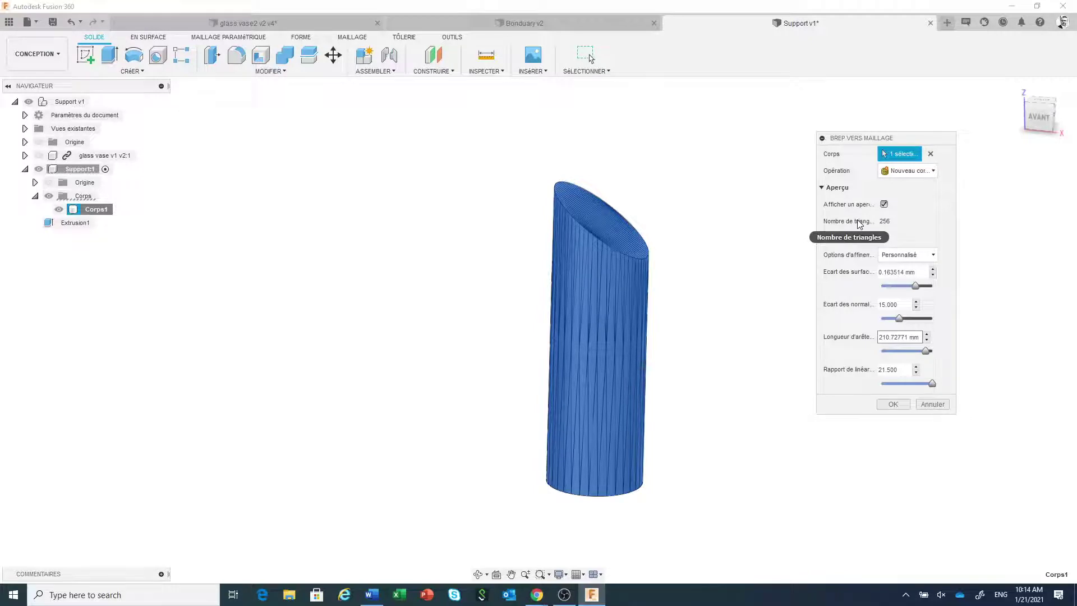
left_click(892, 404)
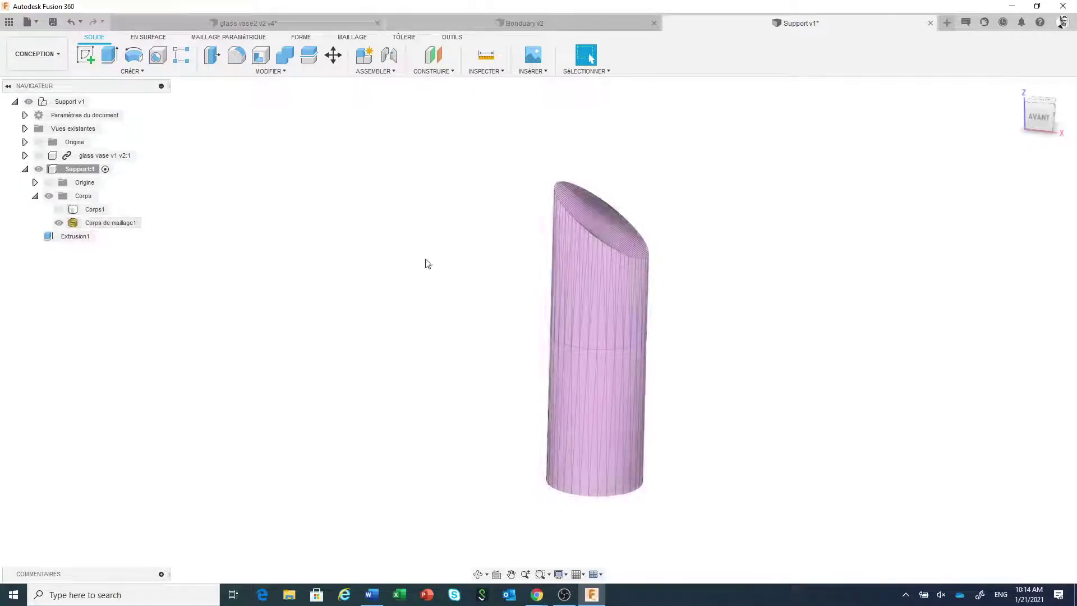
Step: Examine the triangle layout on the mesh cylinder's slanted top and side wall
scroll(659, 323, "up", 2)
scroll(659, 322, "down", 2)
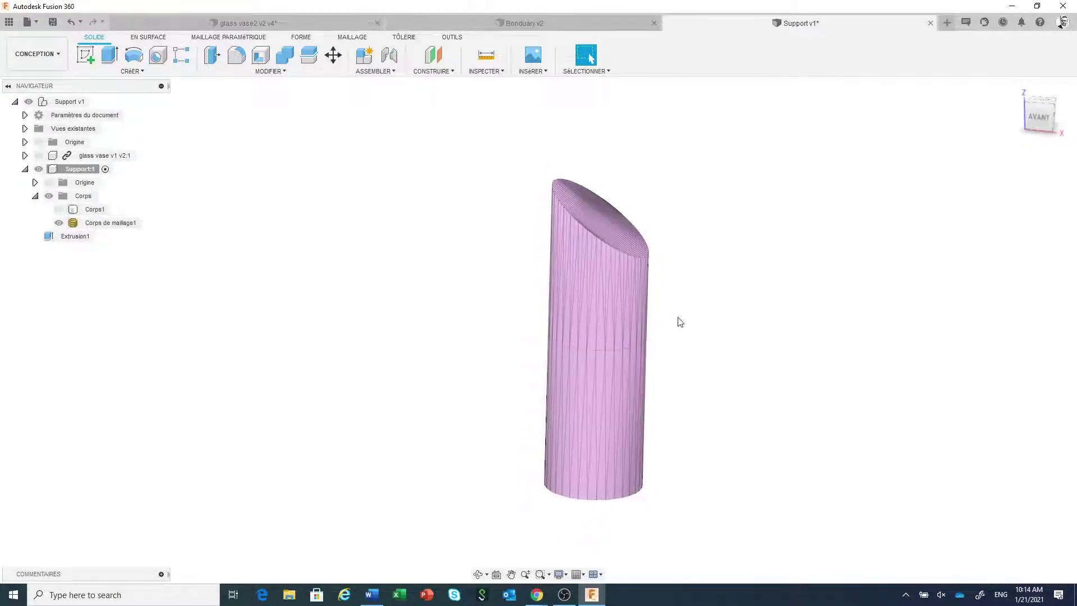
scroll(691, 321, "up", 1)
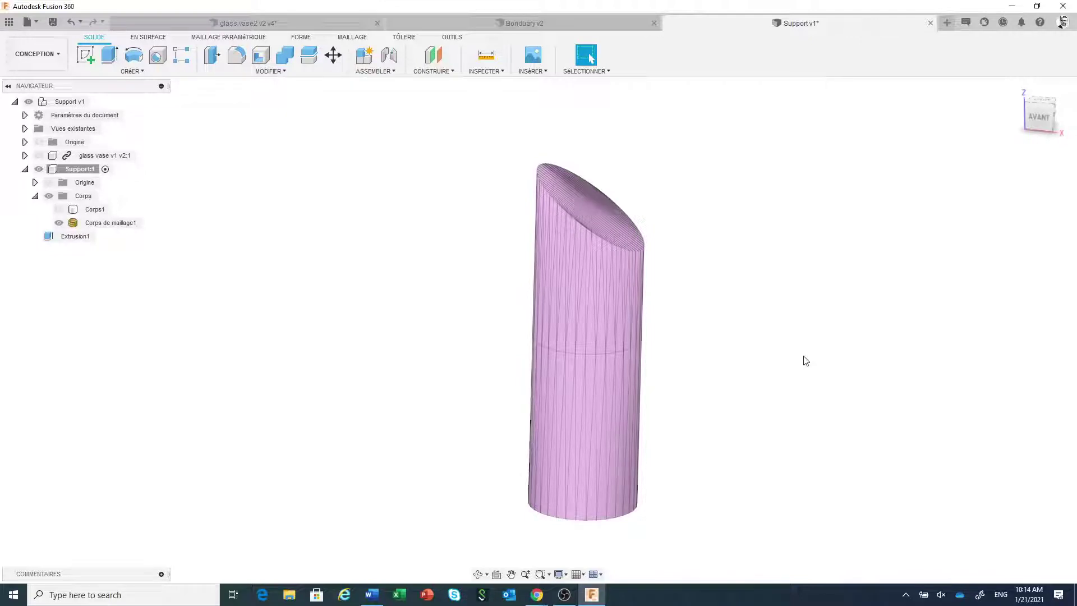
scroll(742, 376, "up", 1)
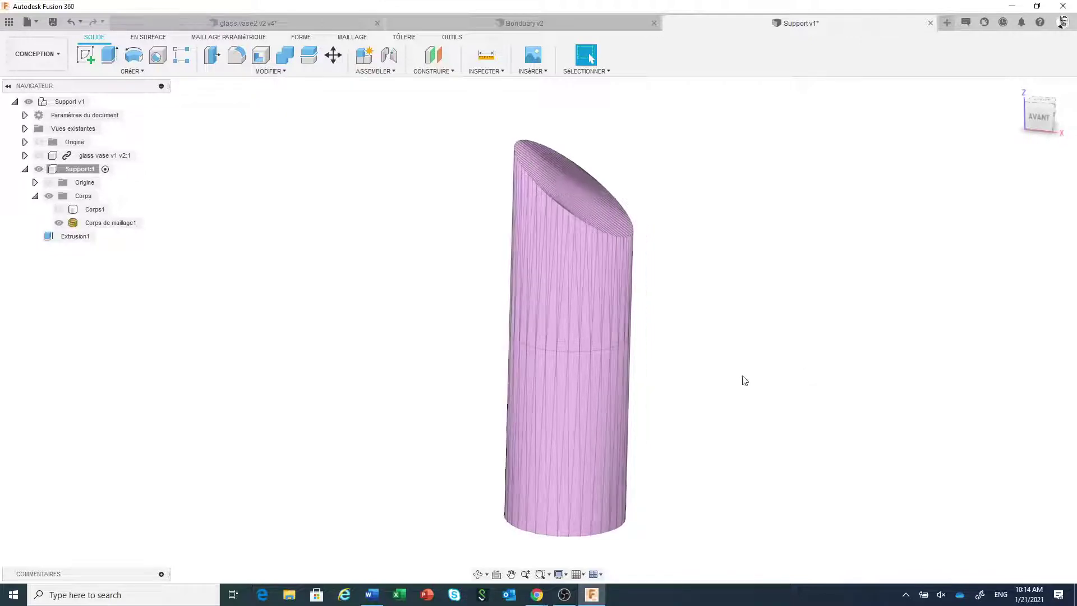
scroll(743, 376, "down", 2)
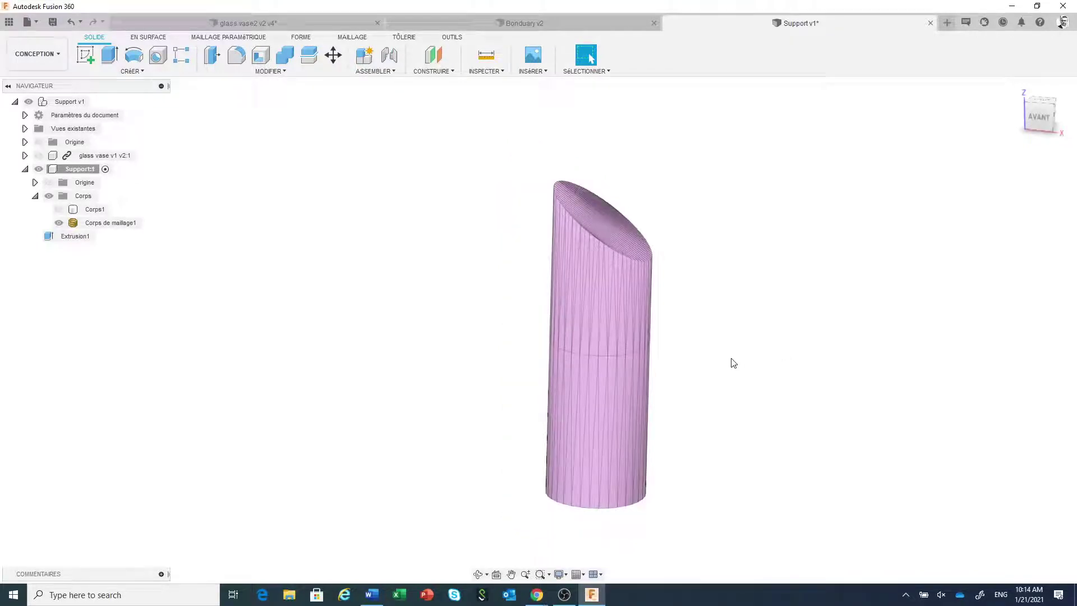
mouse_move(731, 363)
middle_mouse_down("shift")
mouse_move(707, 371)
mouse_move(723, 375)
mouse_move(714, 362)
middle_mouse_up("shift")
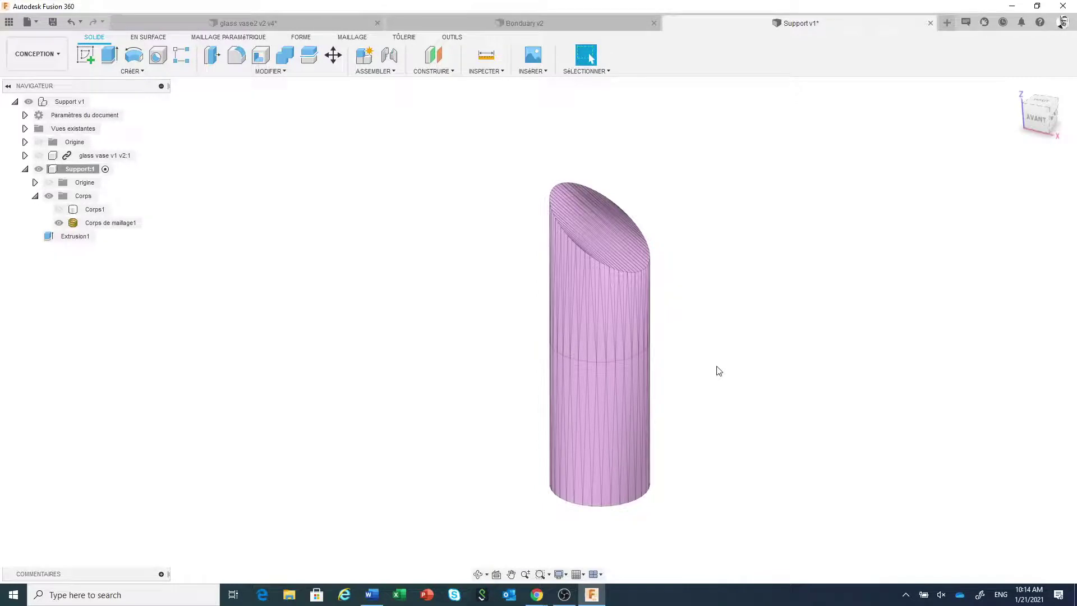
scroll(719, 370, "up", 1)
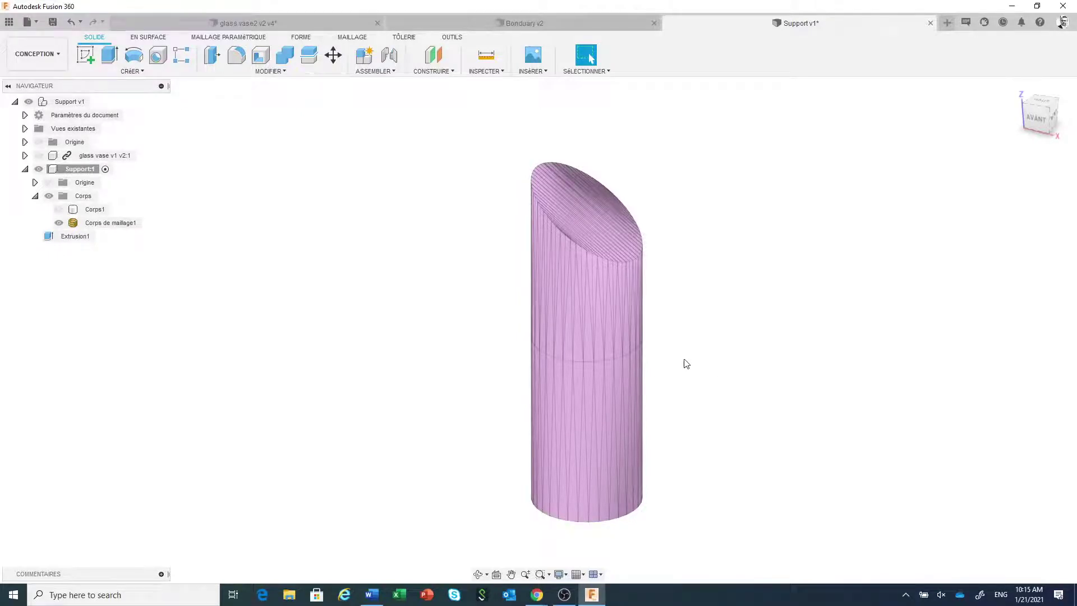
Step: Start Remesh on the cylinder's mesh body with the adaptive mesh type and the preview enabled
left_click(357, 38)
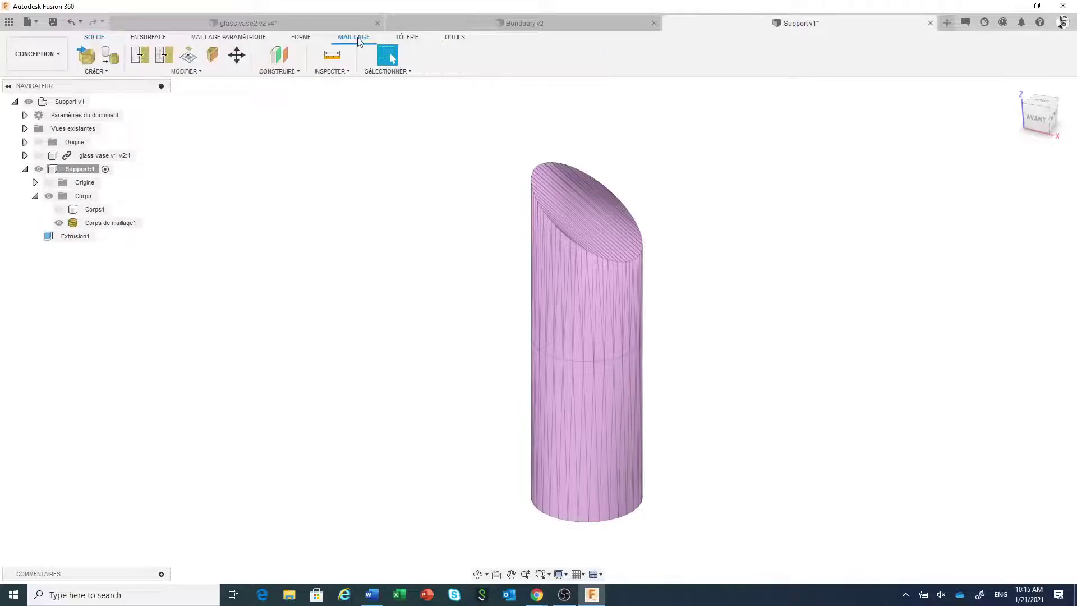
left_click(144, 58)
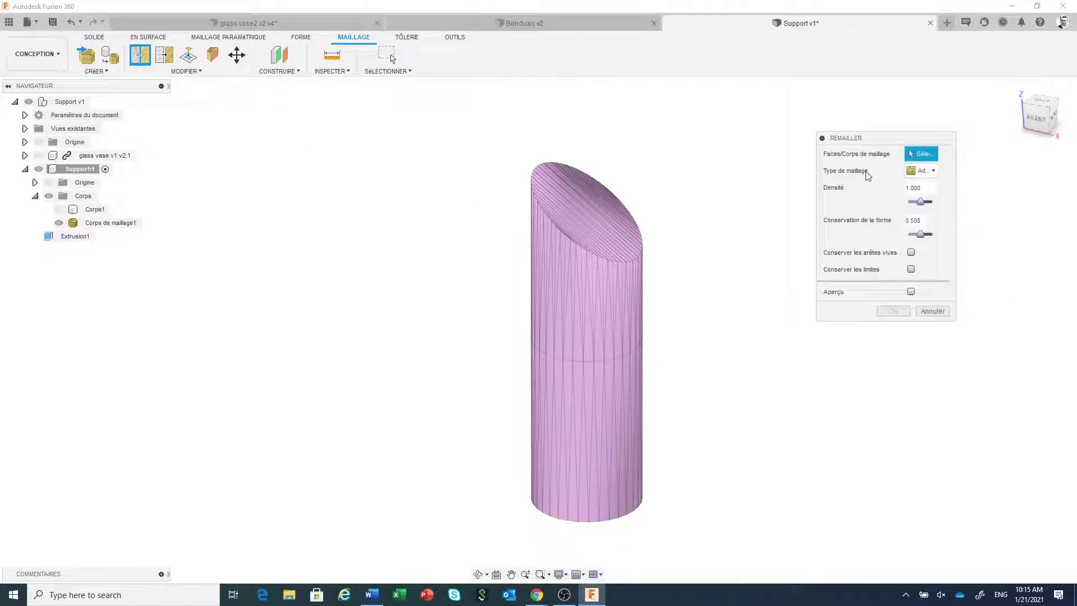
left_click(922, 172)
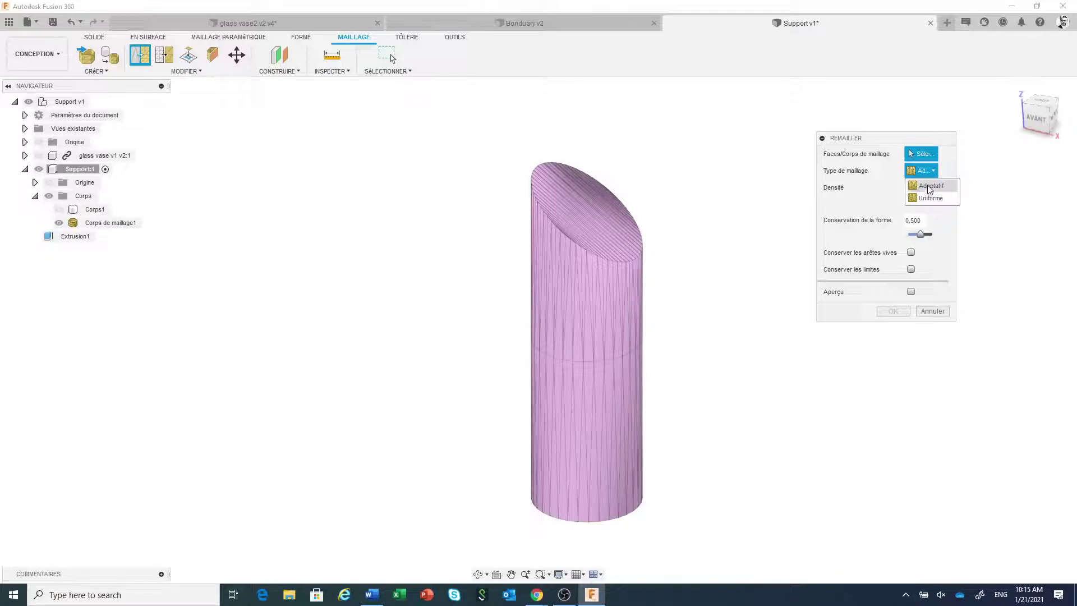
left_click(929, 187)
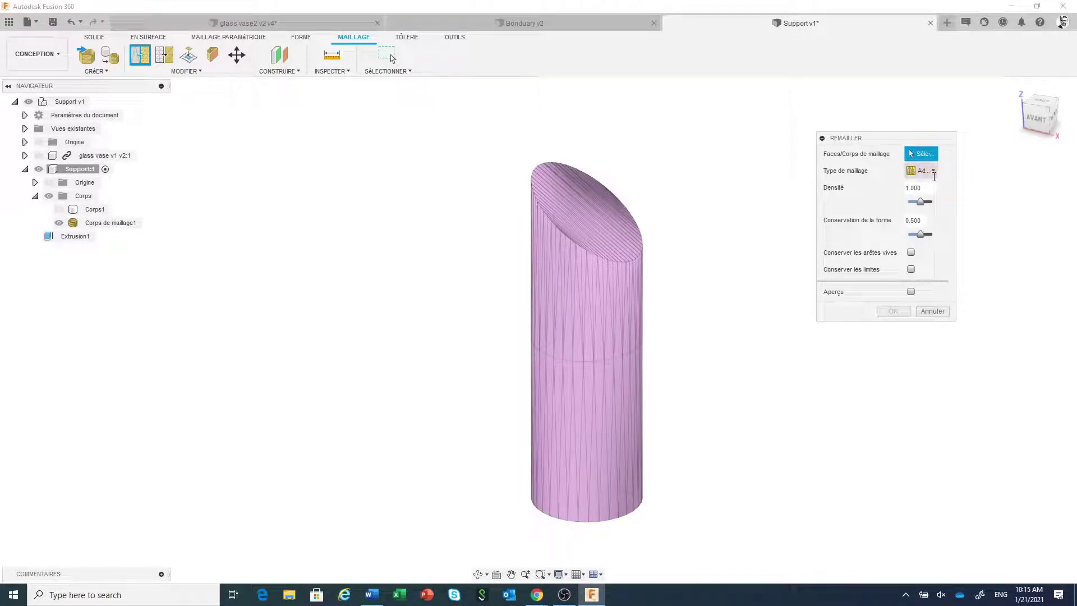
left_click(104, 224)
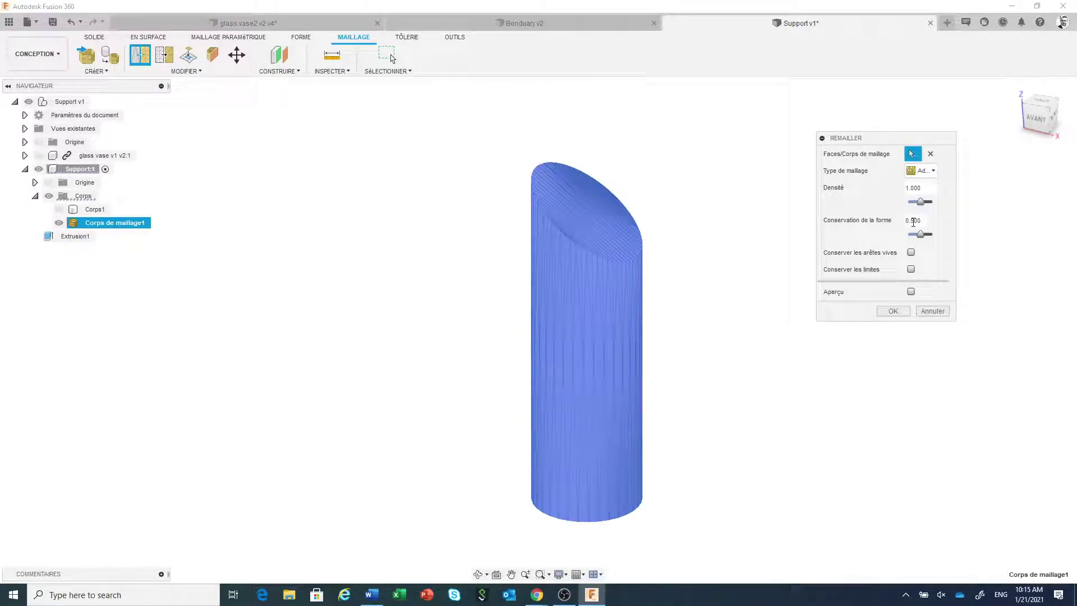
left_click(910, 291)
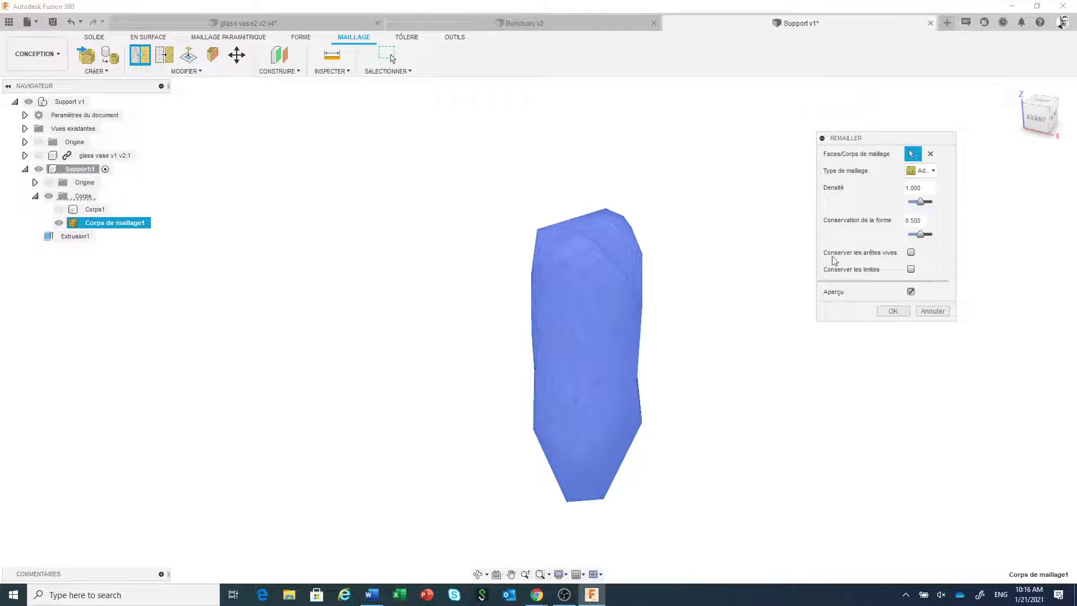
Step: Preserve the sharp edges in the remesh and apply it to the cylinder's mesh body
left_click(910, 252)
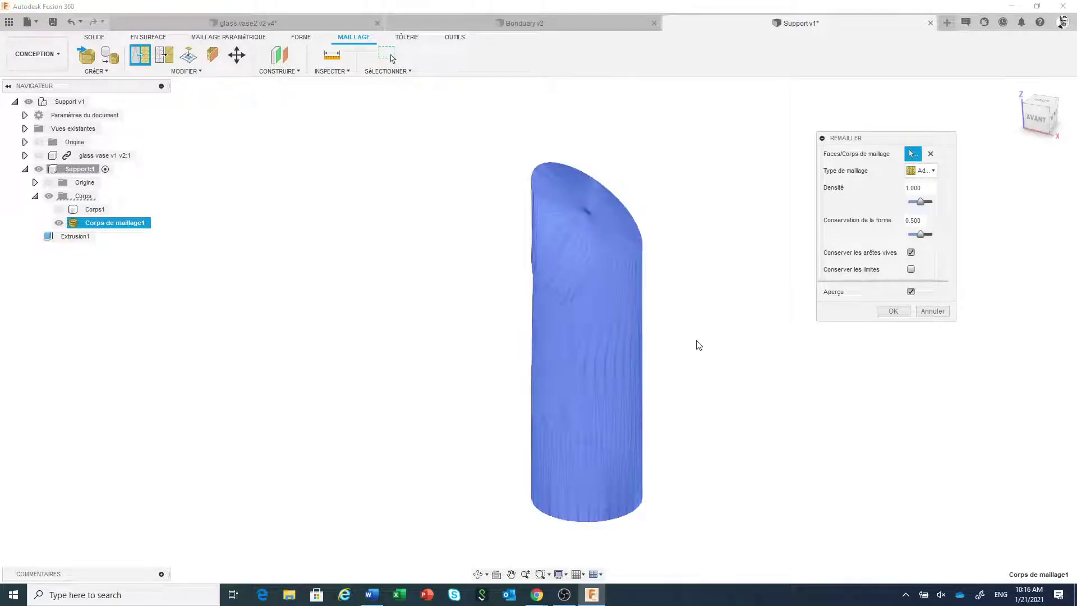
mouse_move(697, 347)
middle_mouse_down("shift")
mouse_move(747, 387)
mouse_move(675, 319)
mouse_move(688, 334)
middle_mouse_up("shift")
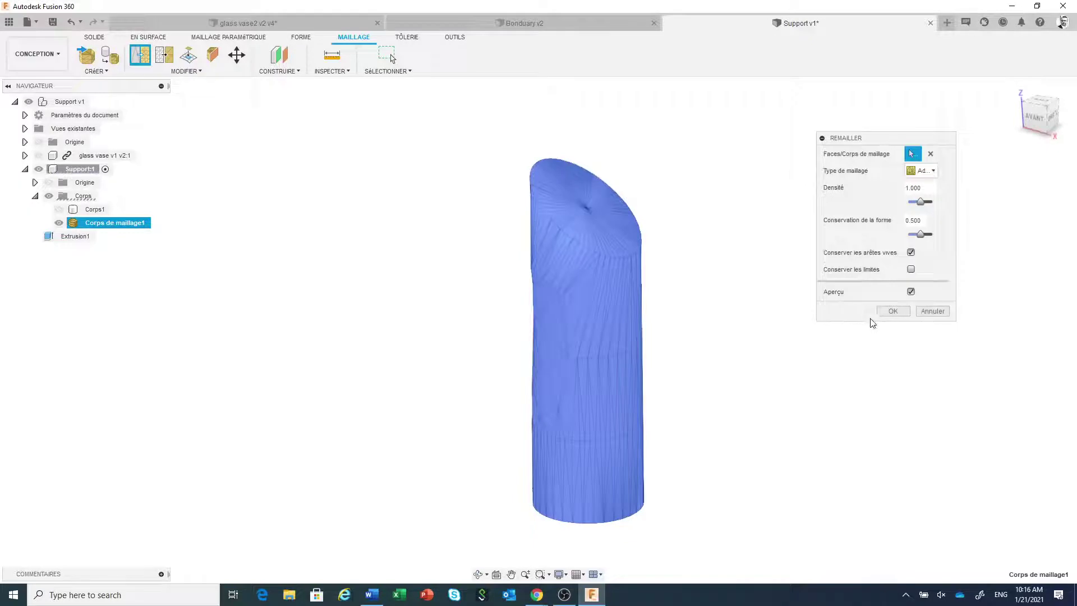
left_click(883, 312)
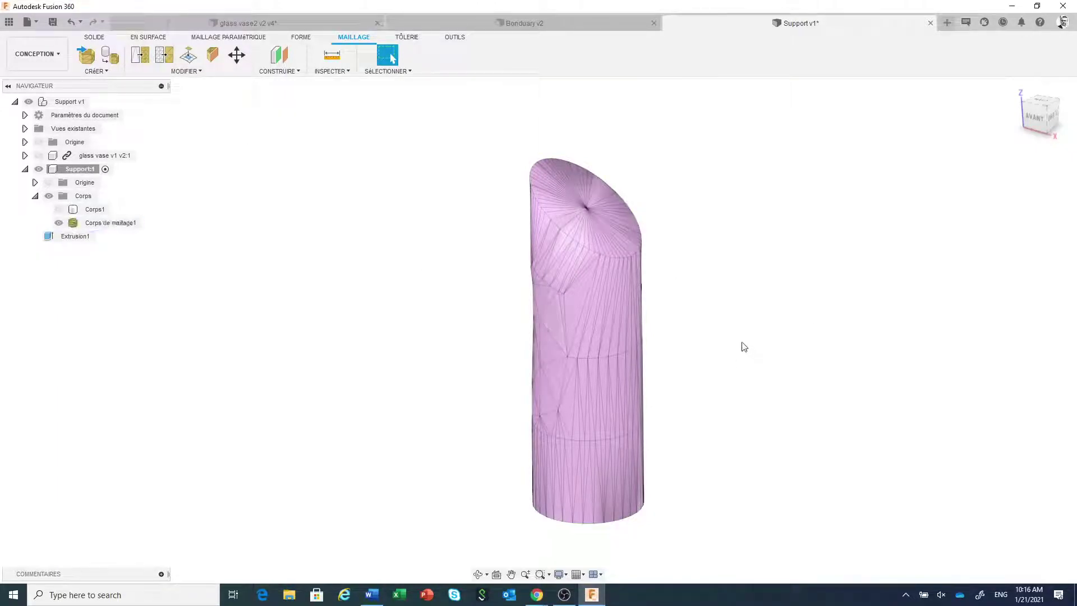
mouse_move(740, 339)
middle_mouse_down("shift")
mouse_move(768, 387)
mouse_move(754, 401)
mouse_move(742, 348)
middle_mouse_up("shift")
key("Escape")
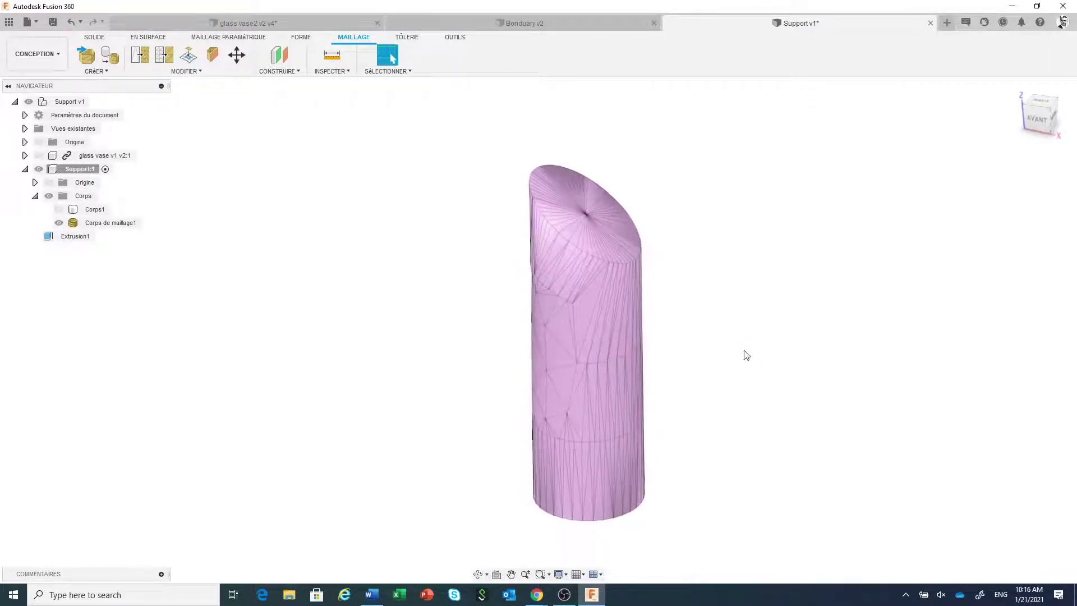
Step: Start Reduce on the remeshed cylinder body and enable the preview
left_click(163, 57)
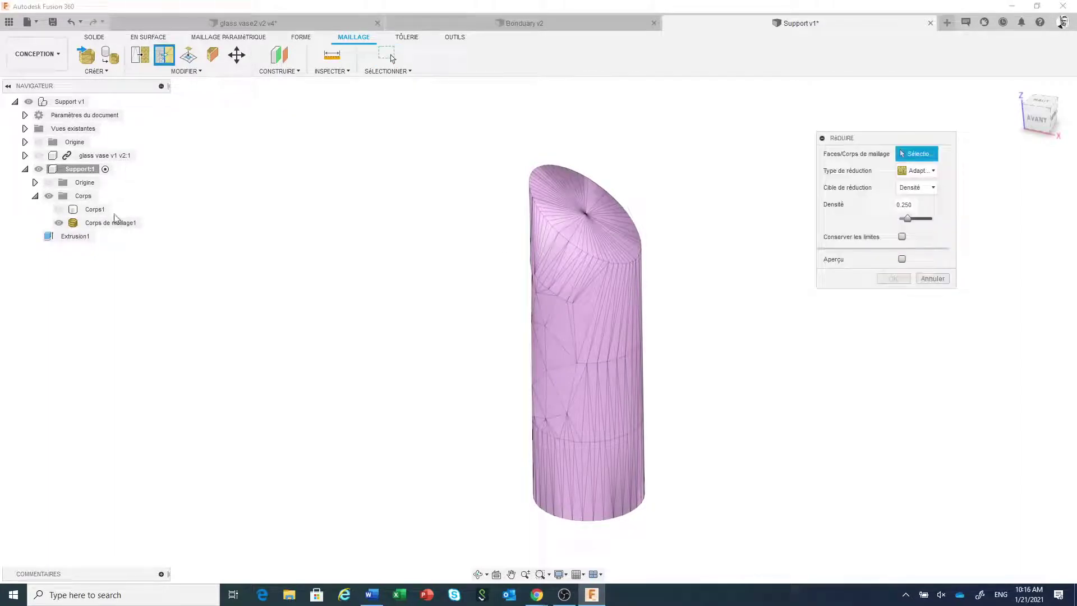
left_click(106, 223)
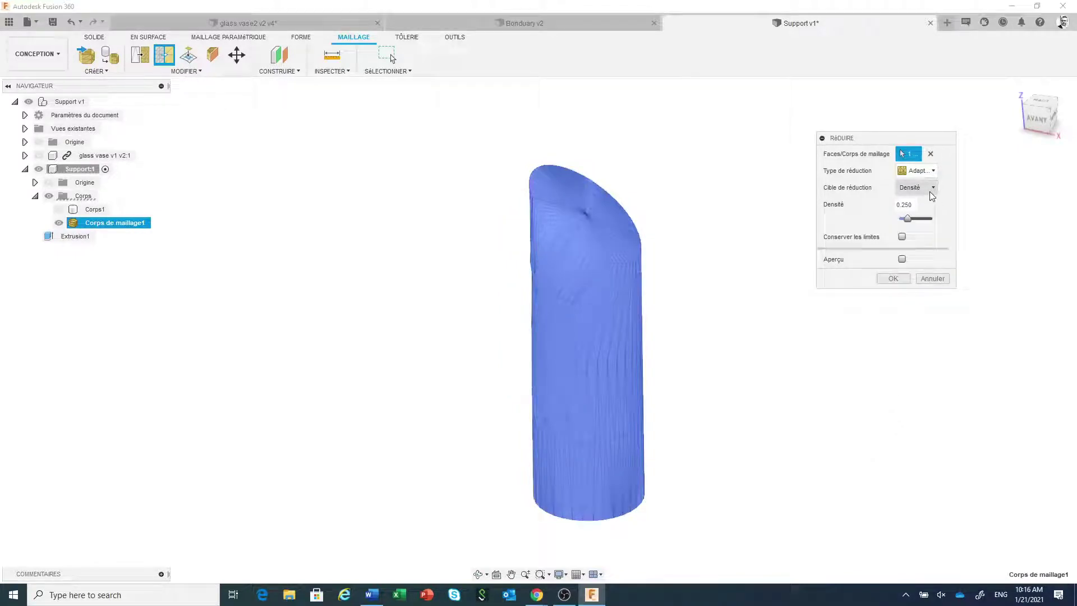
left_click(902, 259)
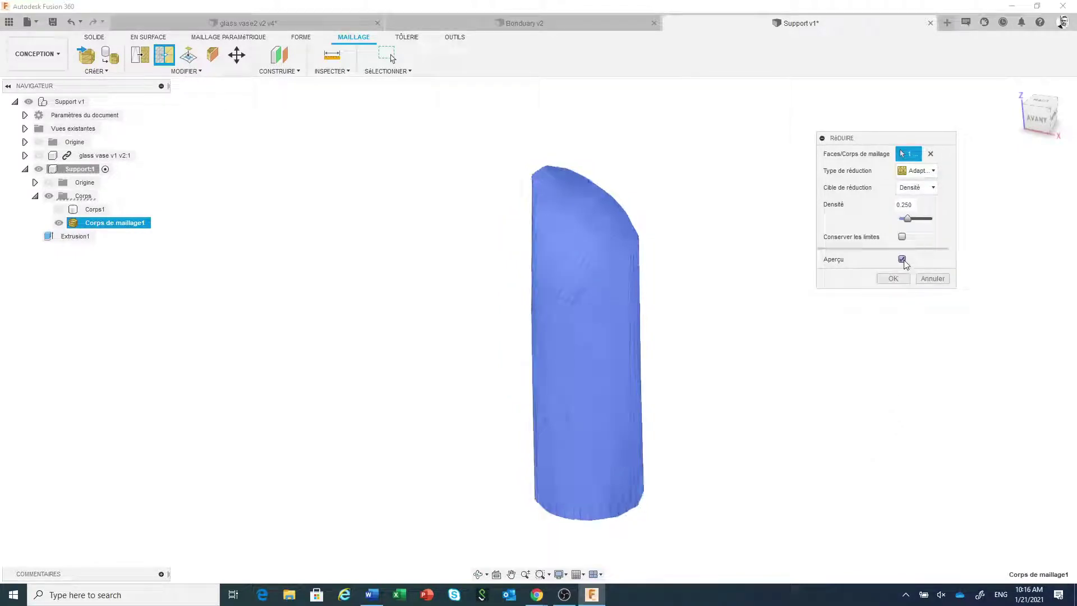
Step: Try face count and tolerance as the reduction target, and return to density with the adaptive reduction type
left_click(927, 192)
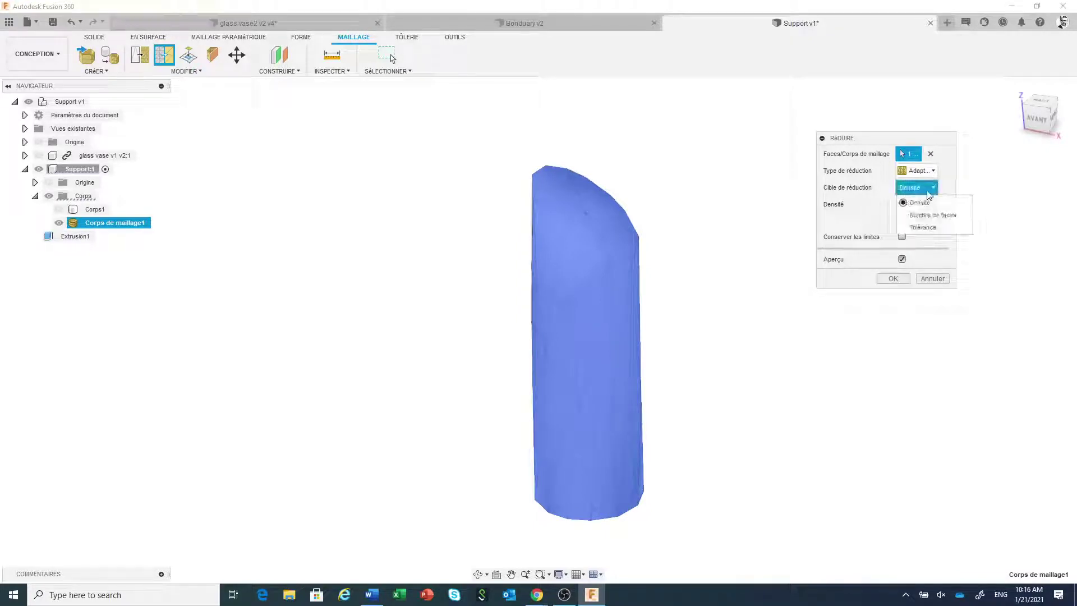
left_click(926, 217)
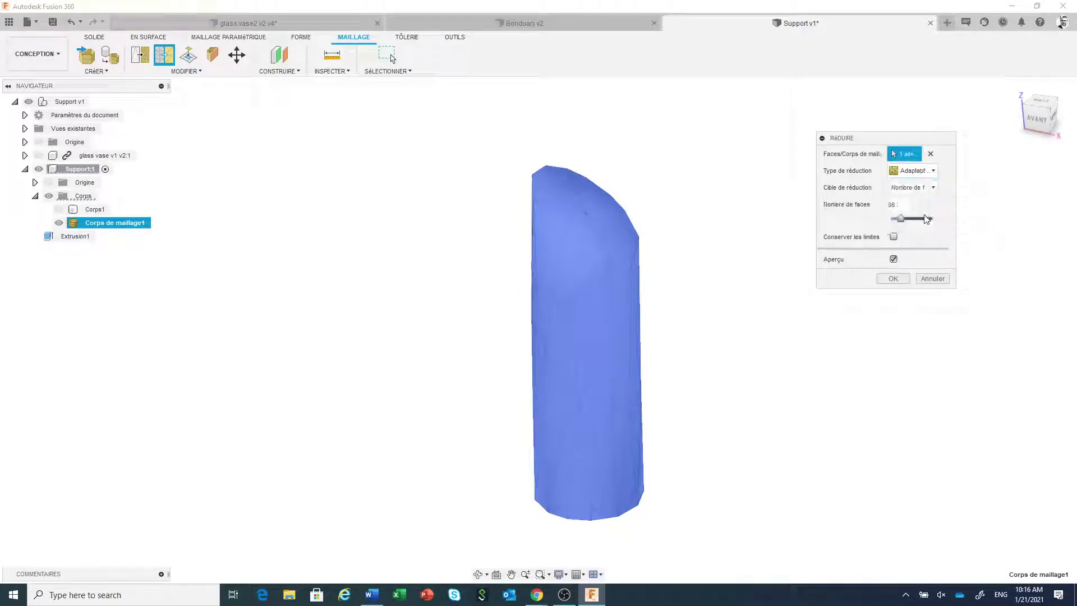
left_click(928, 189)
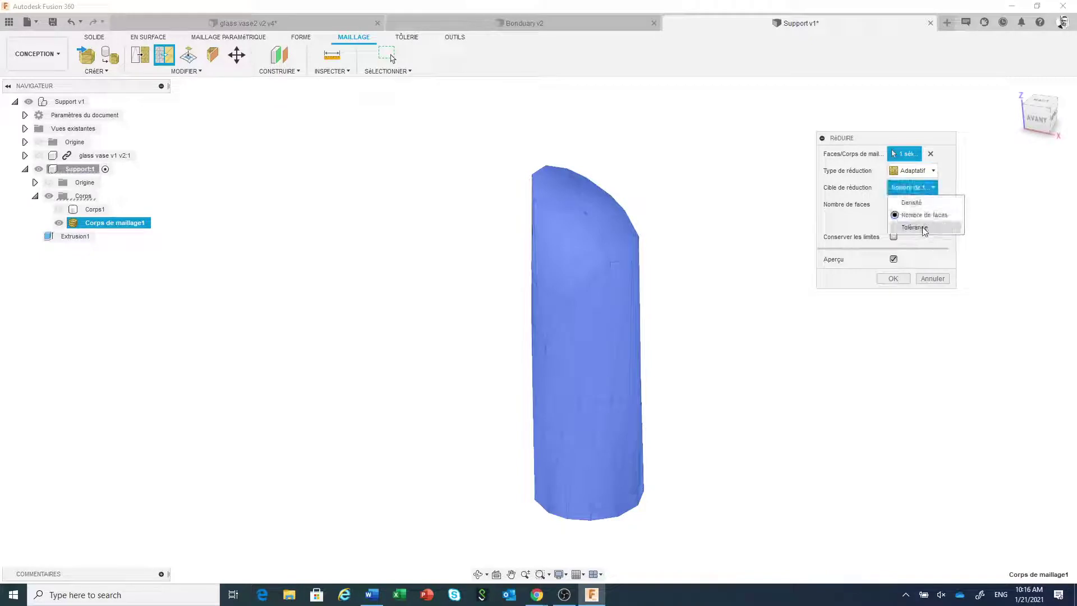
left_click(920, 227)
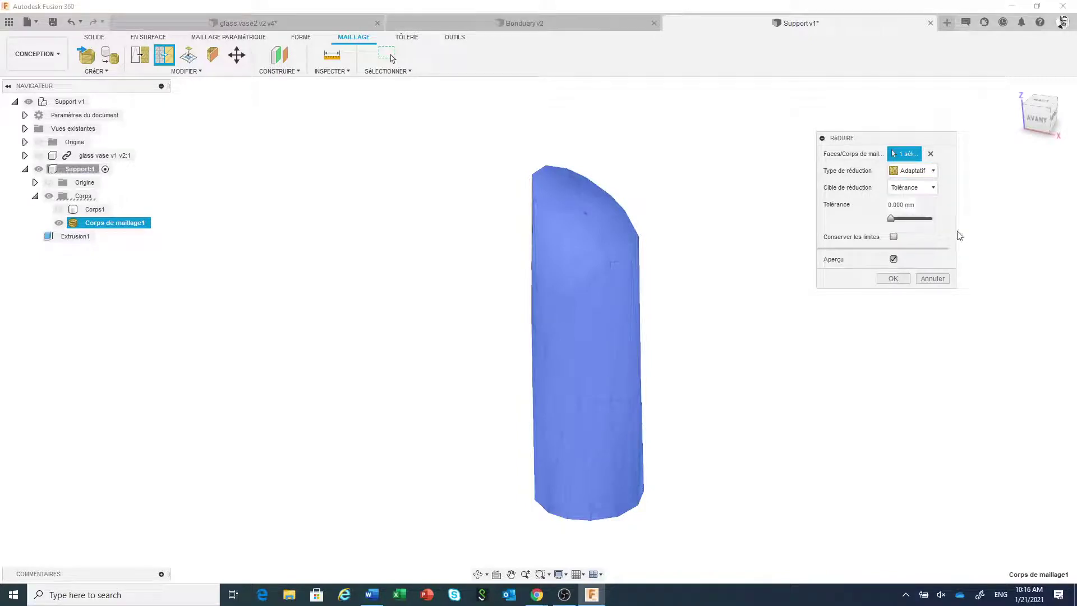
left_click(931, 191)
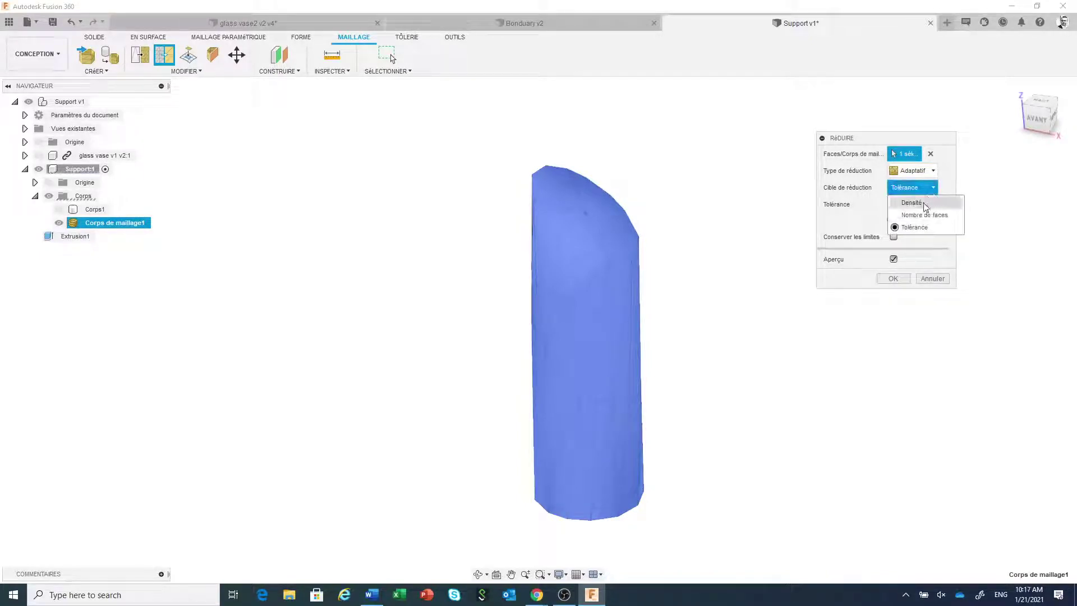
left_click(925, 203)
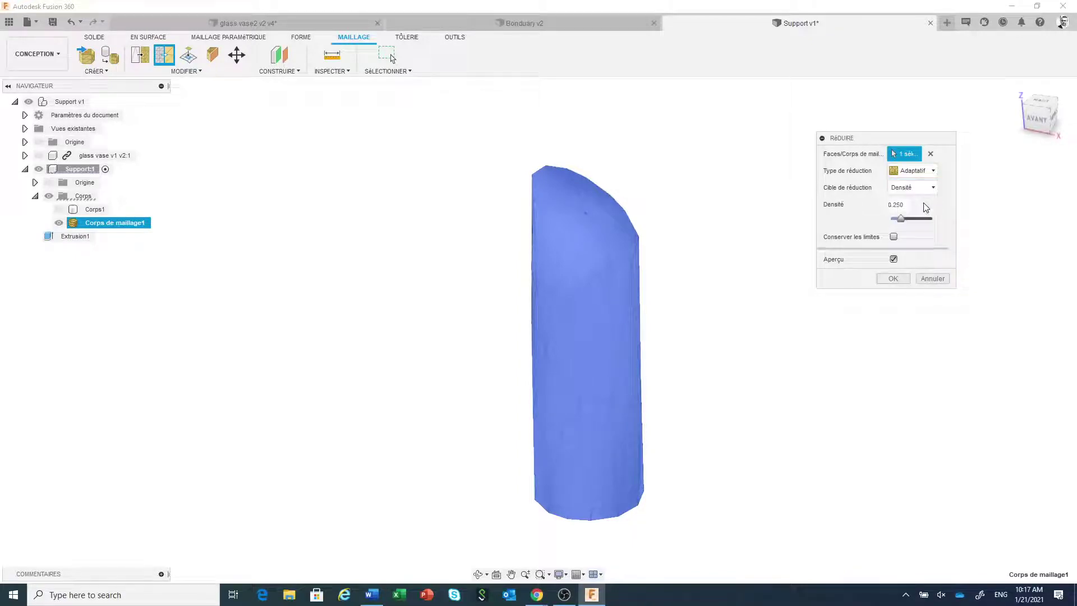
left_click(920, 171)
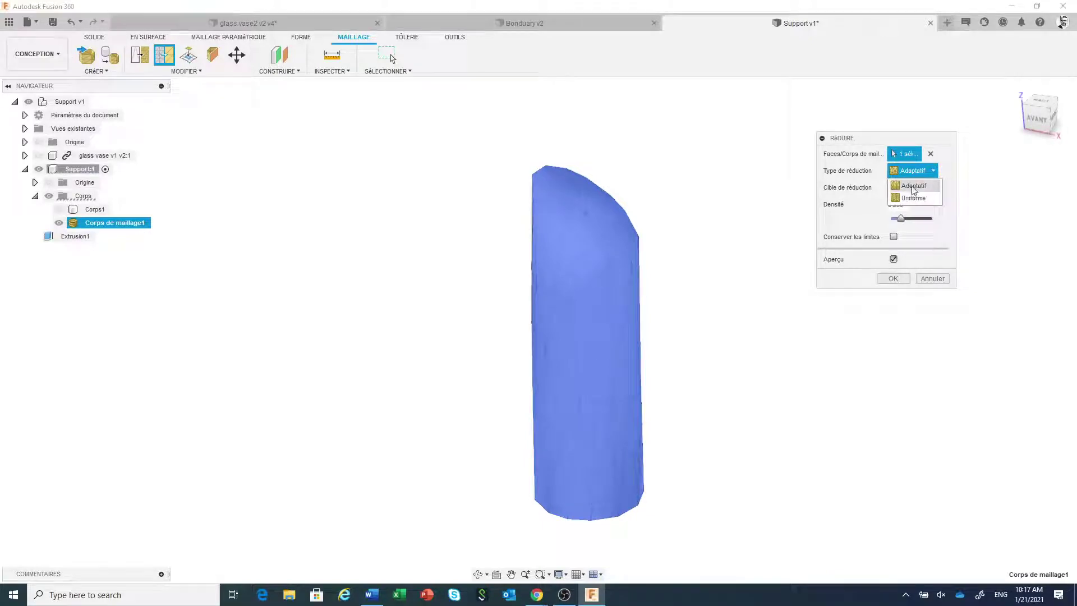
left_click(914, 186)
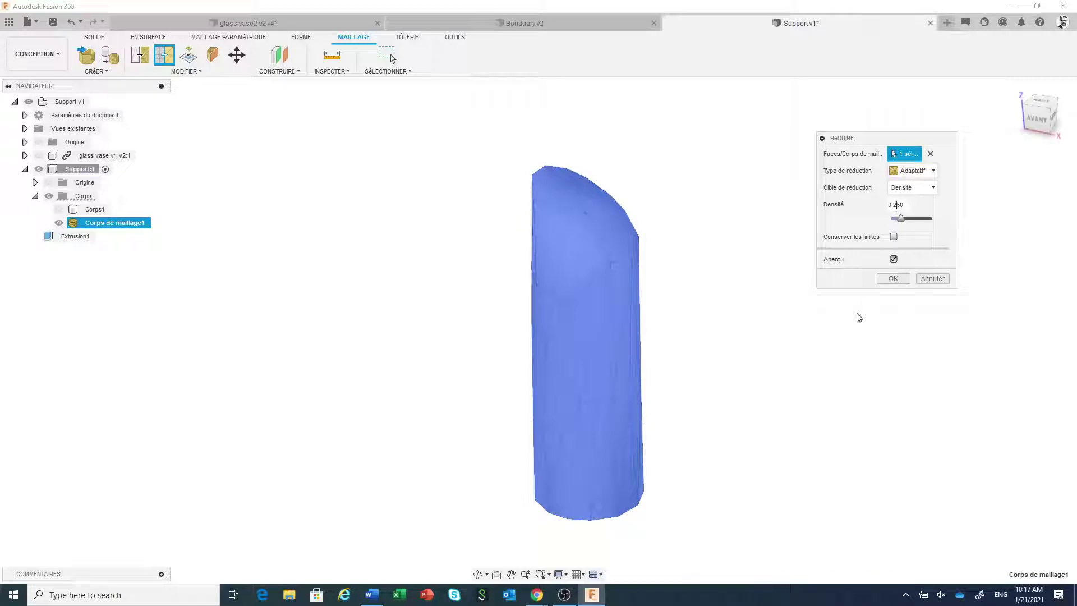
Step: Set the reduction density to 0.150 and apply Reduce to the cylinder's mesh body
key("BackSpace")
type("1")
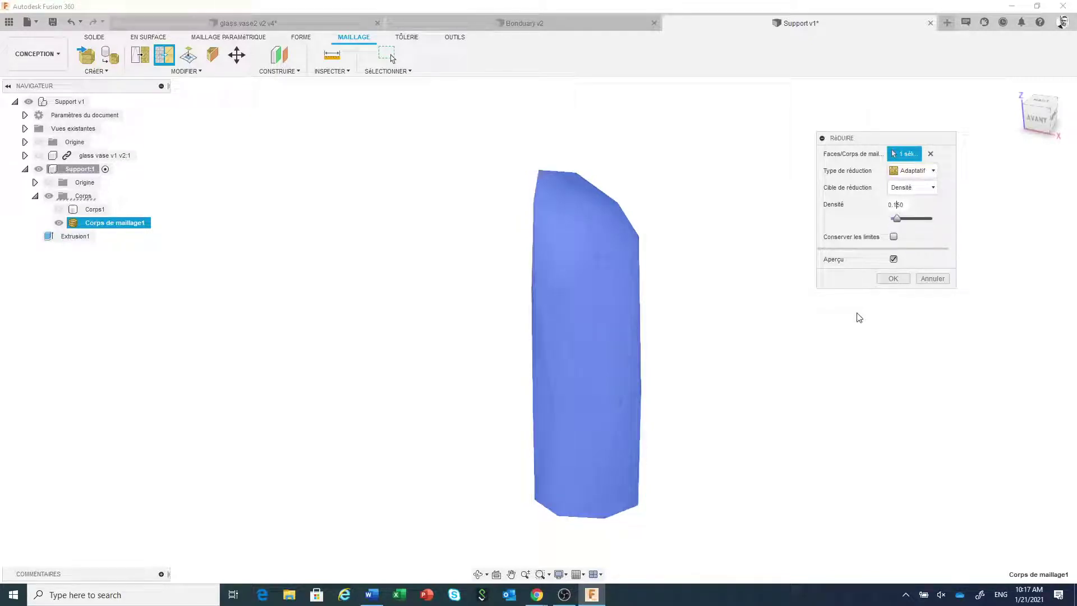
left_click(882, 278)
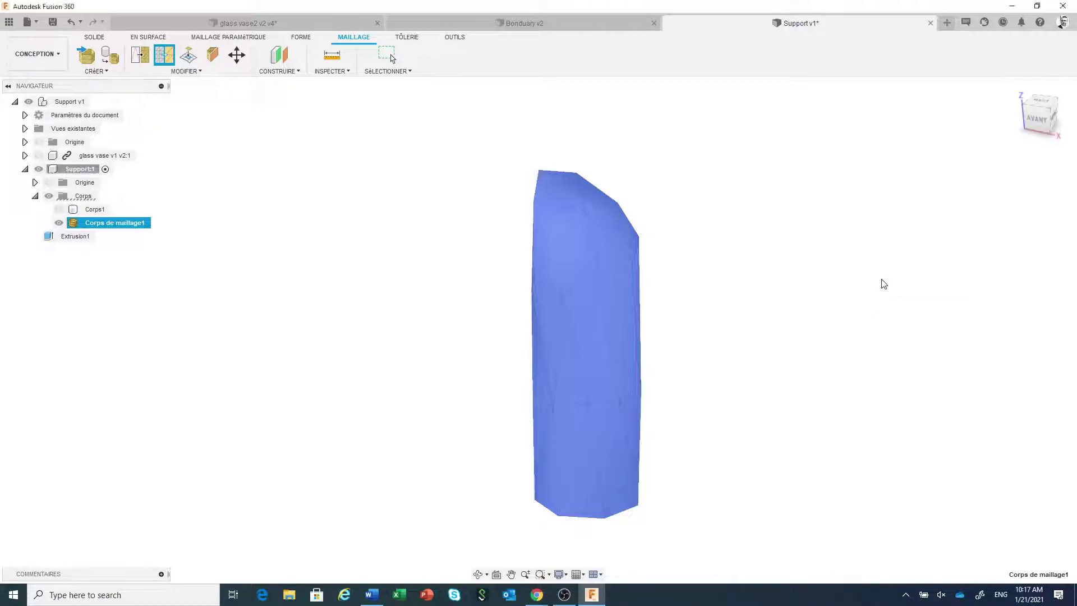
left_click(854, 300)
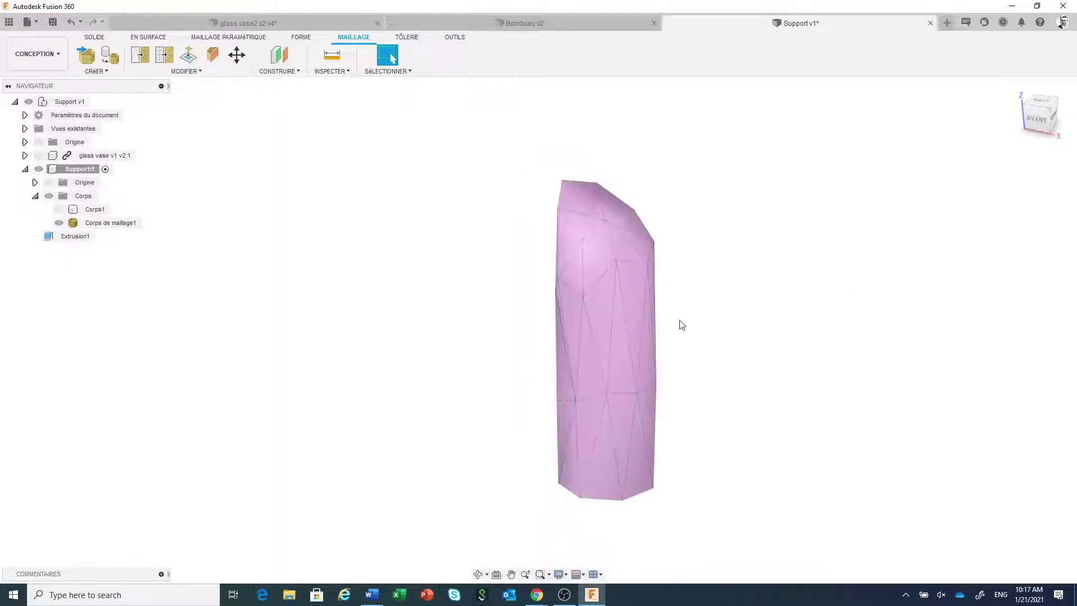
Step: Convert the reduced cylinder mesh into a BRep solid with Mesh to BRep, using the new body operation
mouse_move(688, 313)
middle_mouse_down("shift")
mouse_move(675, 343)
mouse_move(701, 384)
mouse_move(692, 329)
mouse_move(675, 320)
mouse_move(701, 308)
mouse_move(718, 317)
mouse_move(685, 320)
middle_mouse_up("shift")
scroll(685, 320, "up", 2)
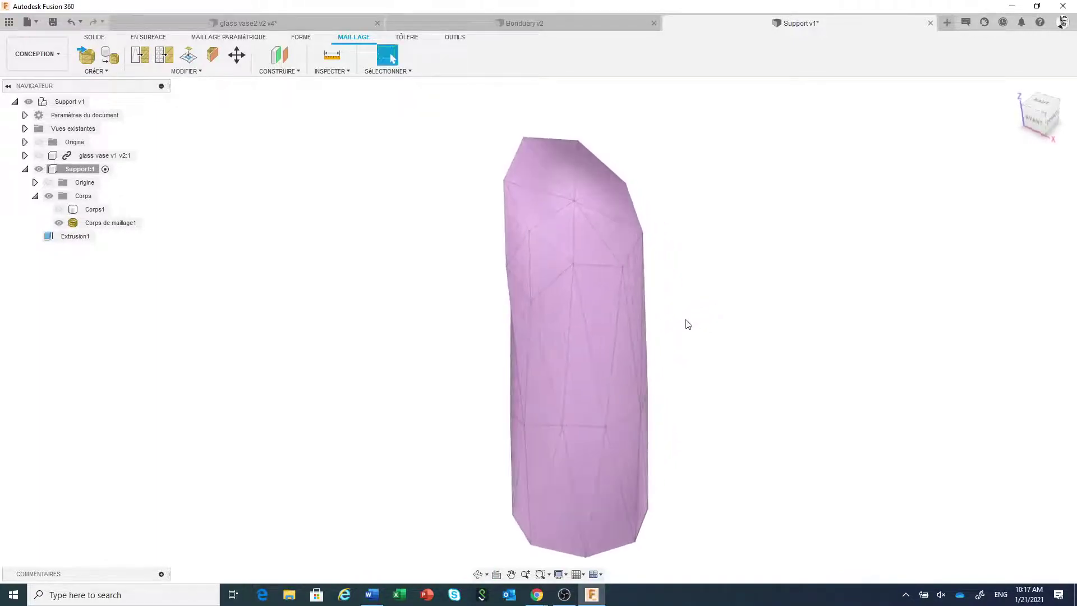
scroll(686, 320, "down", 1)
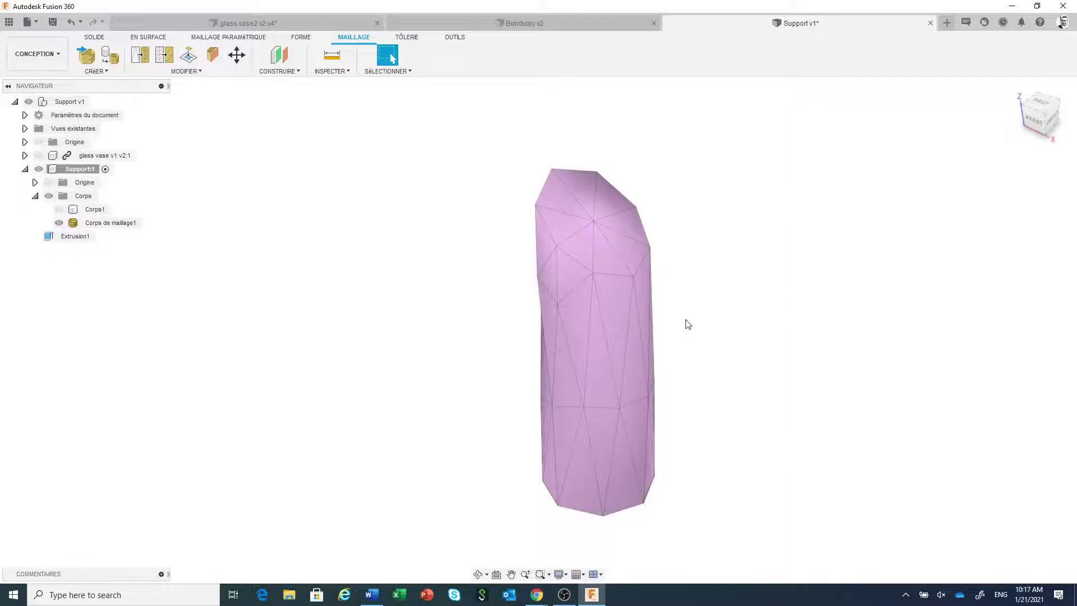
scroll(688, 324, "up", 1)
scroll(687, 324, "down", 1)
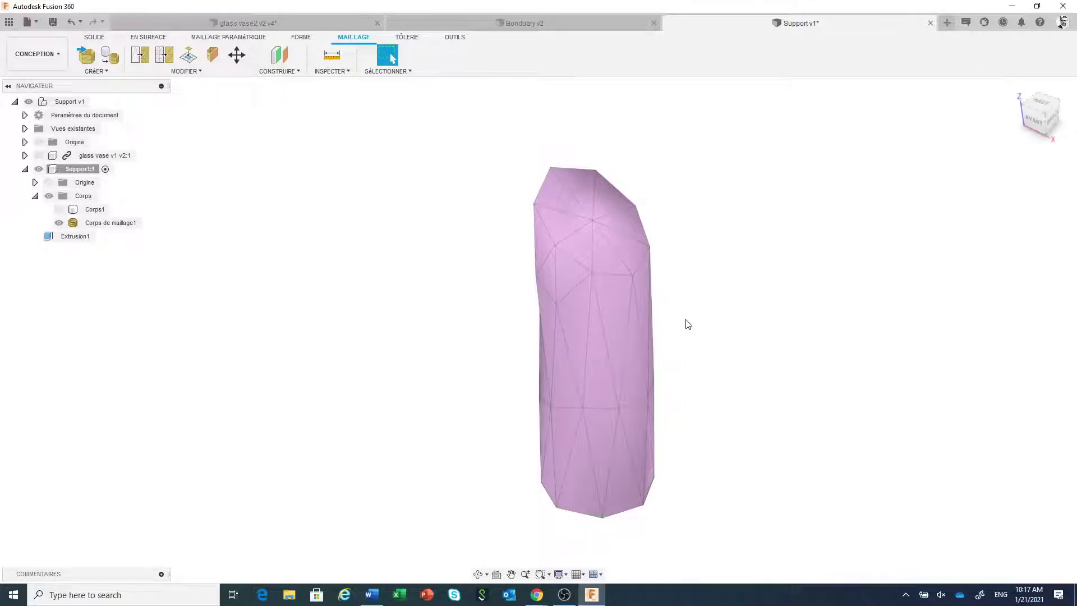
left_click(95, 38)
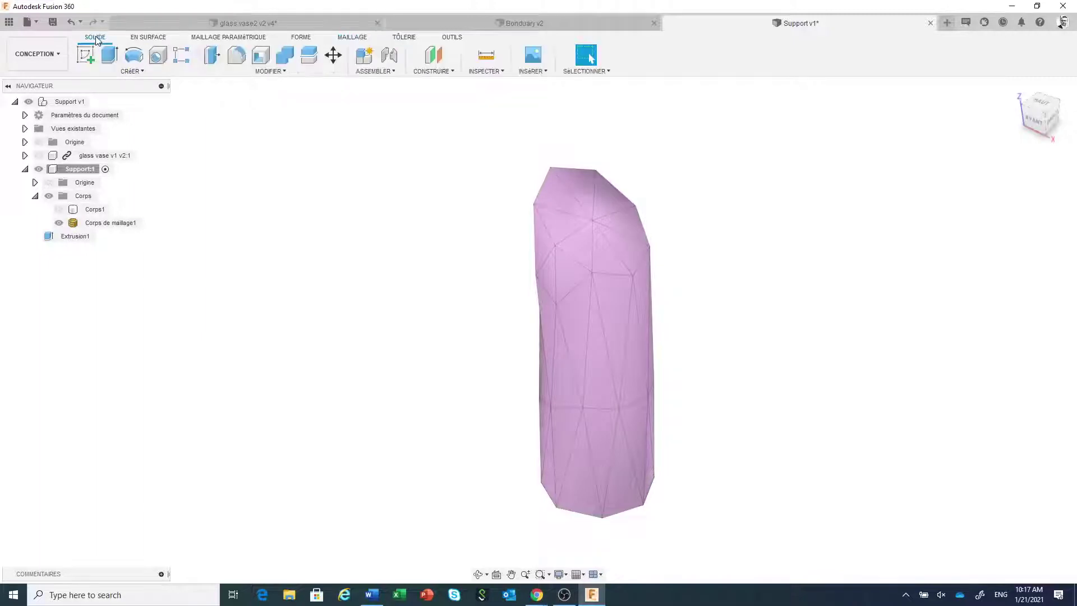
left_click(284, 72)
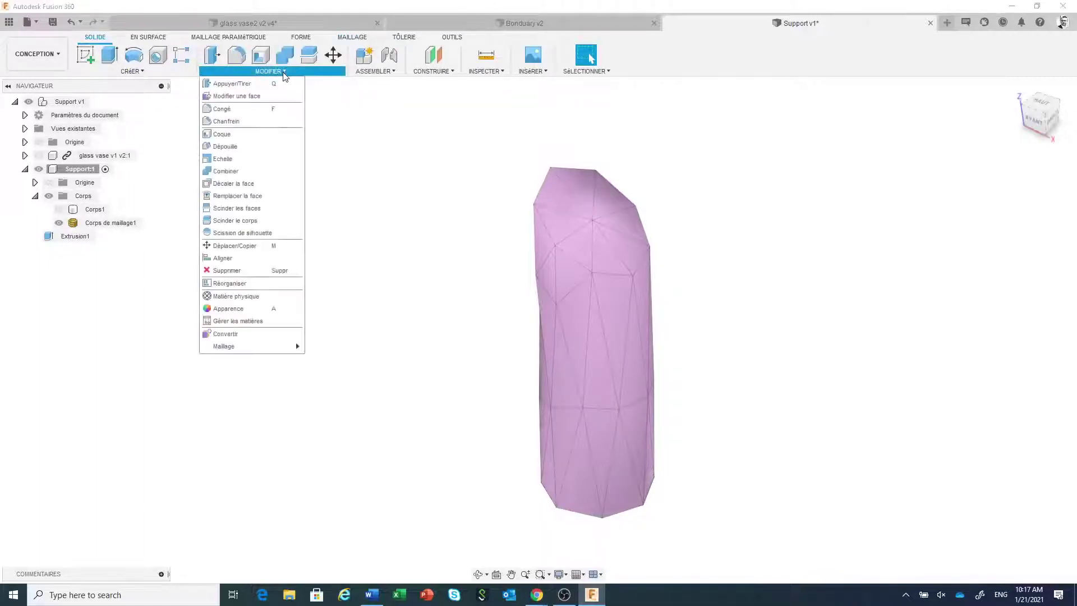
mouse_move(268, 348)
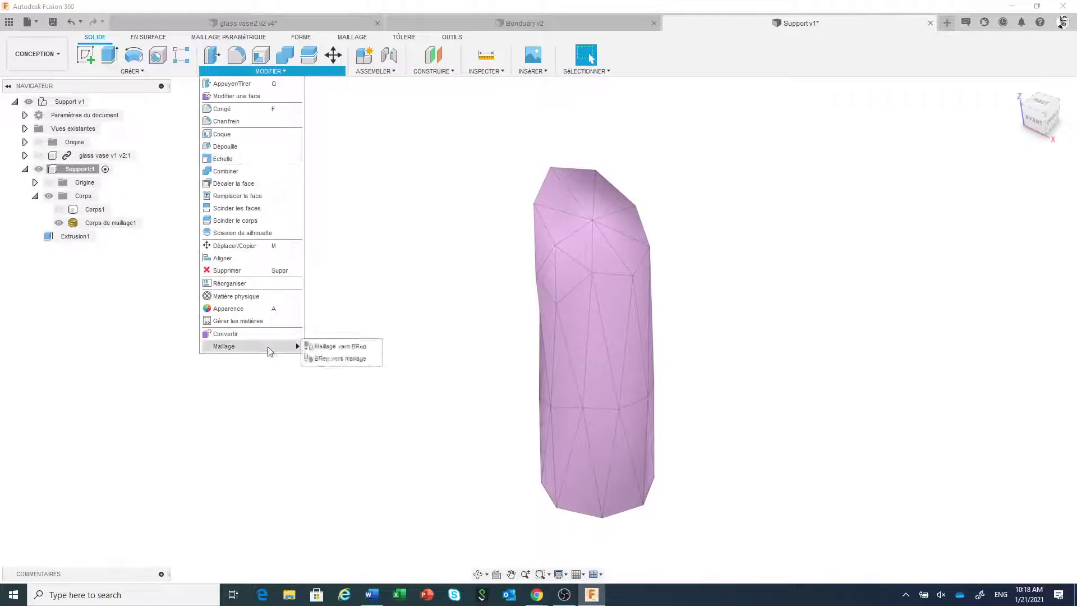
left_click(332, 348)
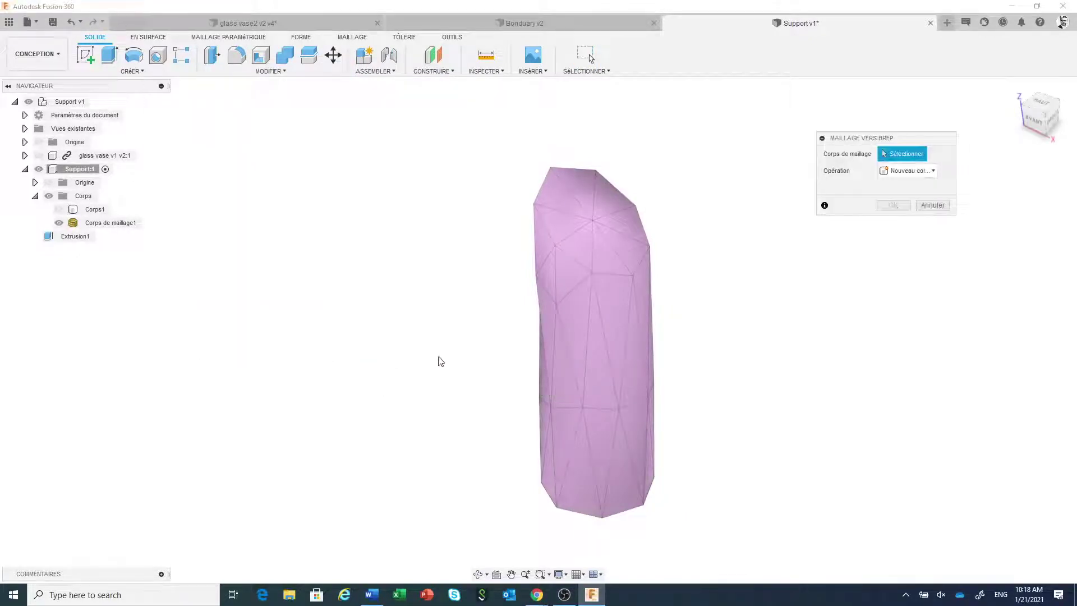
left_click(561, 343)
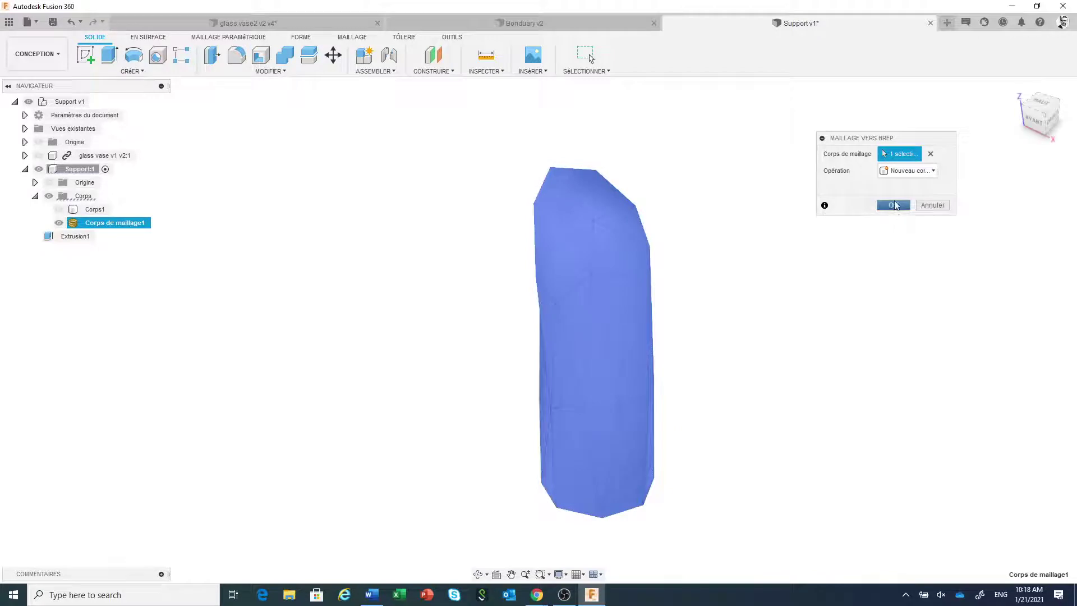
left_click(892, 205)
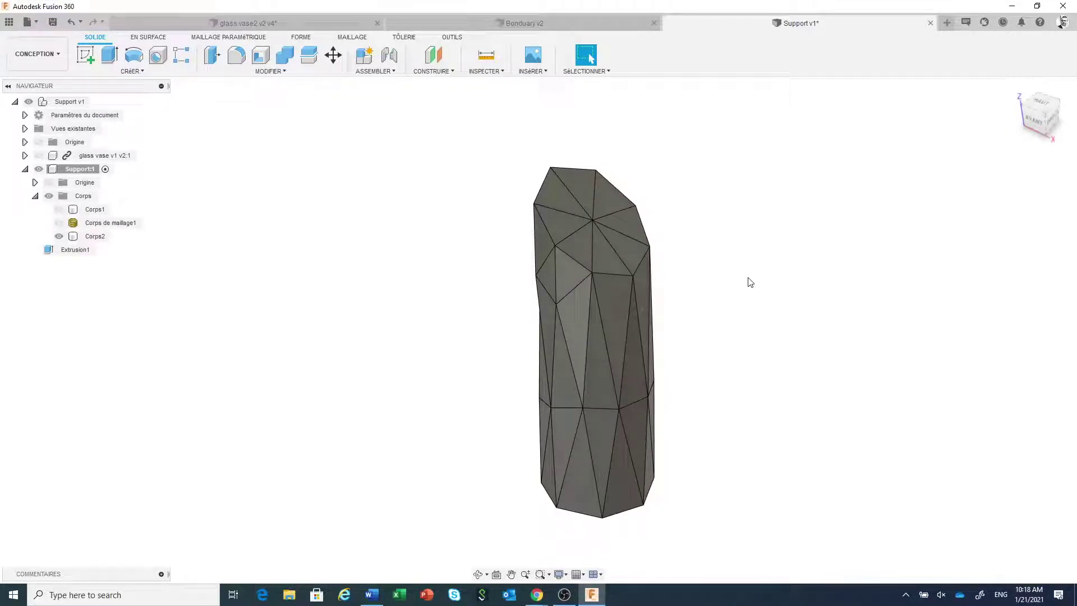
Step: Examine the triangular faces and edges of the converted solid body from several angles
scroll(746, 277, "down", 2)
scroll(746, 279, "up", 2)
middle_click_drag(745, 284, 742, 258, "shift")
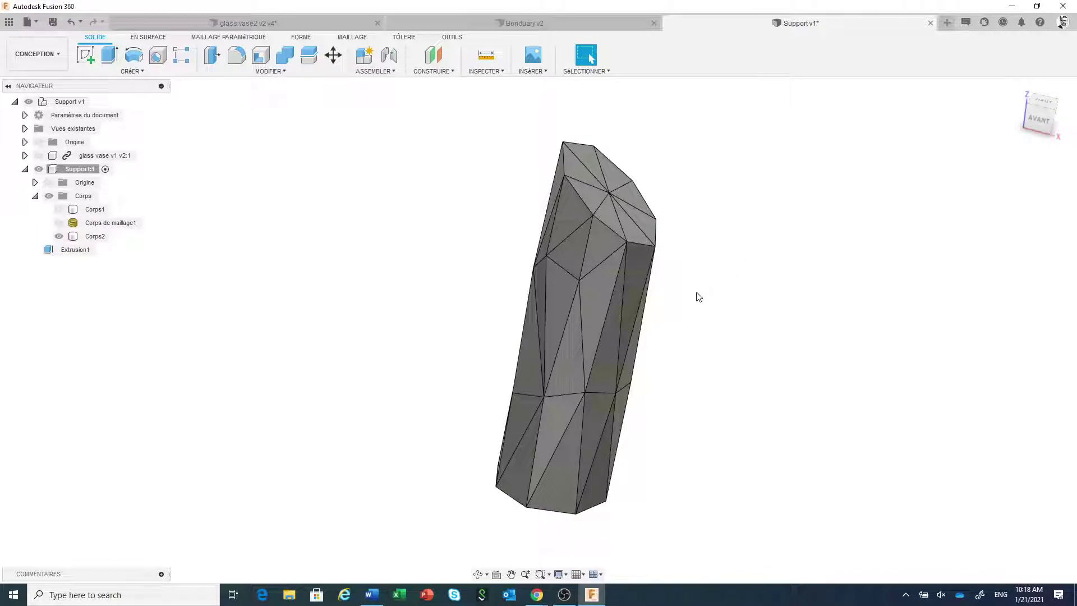
middle_click_drag(697, 296, 679, 312, "shift")
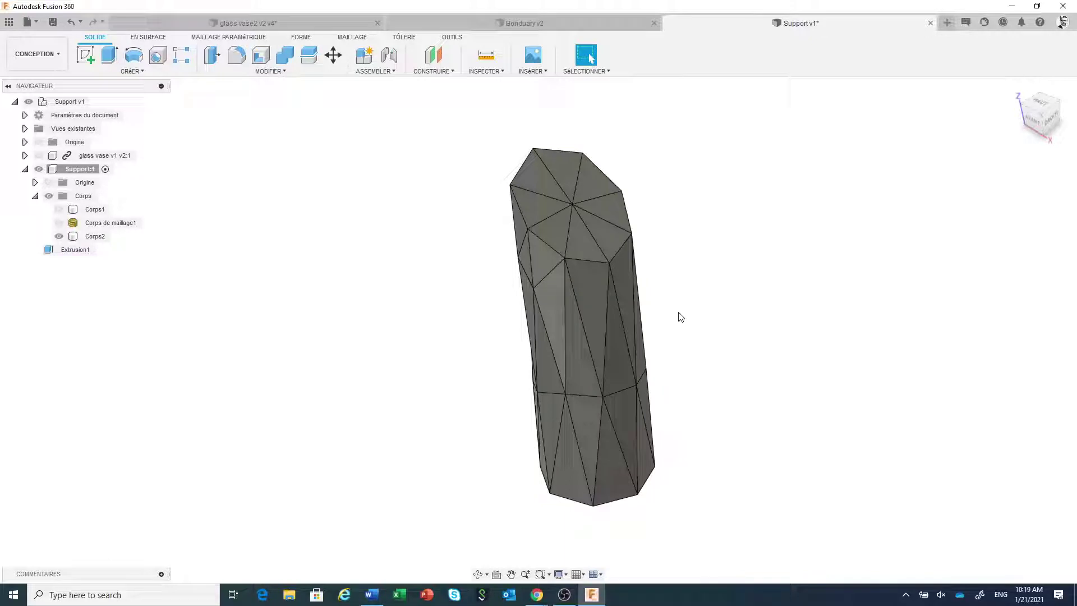
mouse_move(677, 314)
middle_mouse_down("shift")
mouse_move(702, 327)
mouse_move(683, 310)
mouse_move(698, 298)
mouse_move(684, 303)
mouse_move(712, 307)
mouse_move(675, 300)
middle_mouse_up("shift")
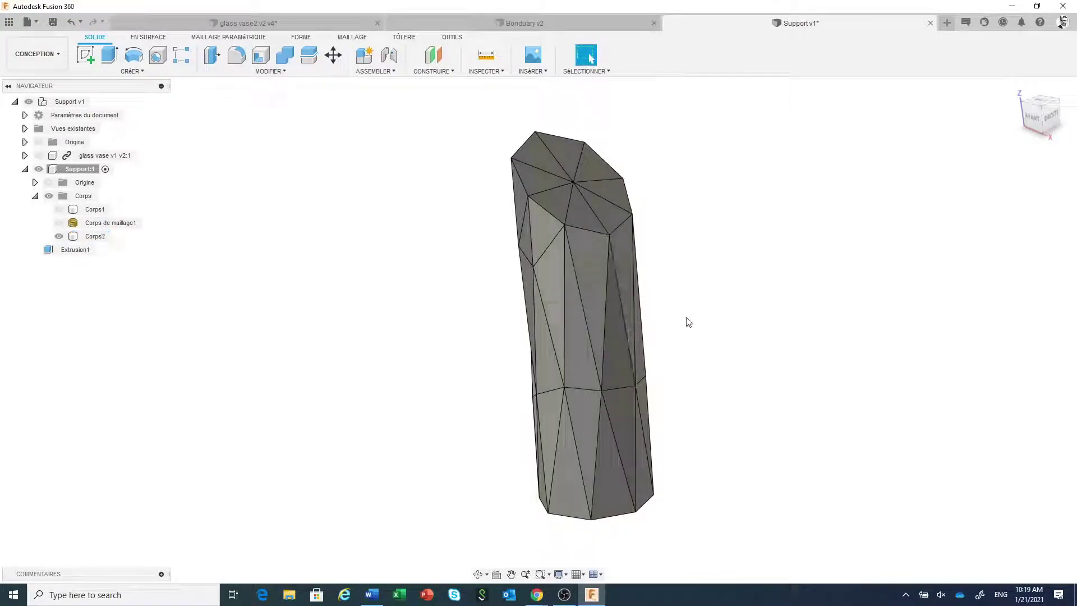
scroll(691, 322, "up", 1)
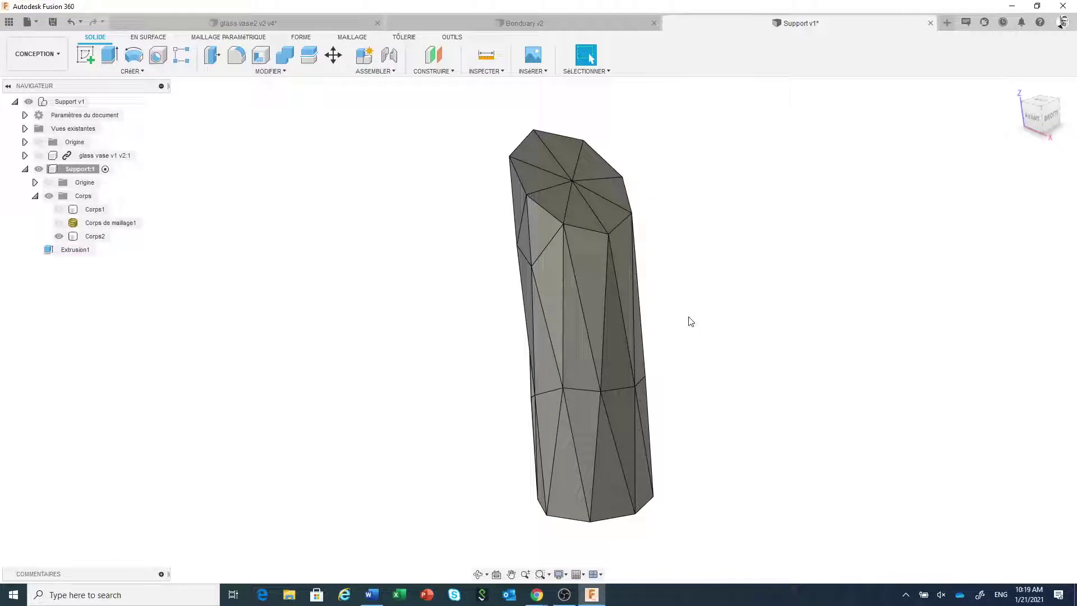
Step: Create a new design and start a sketch on the horizontal origin plane
left_click(37, 23)
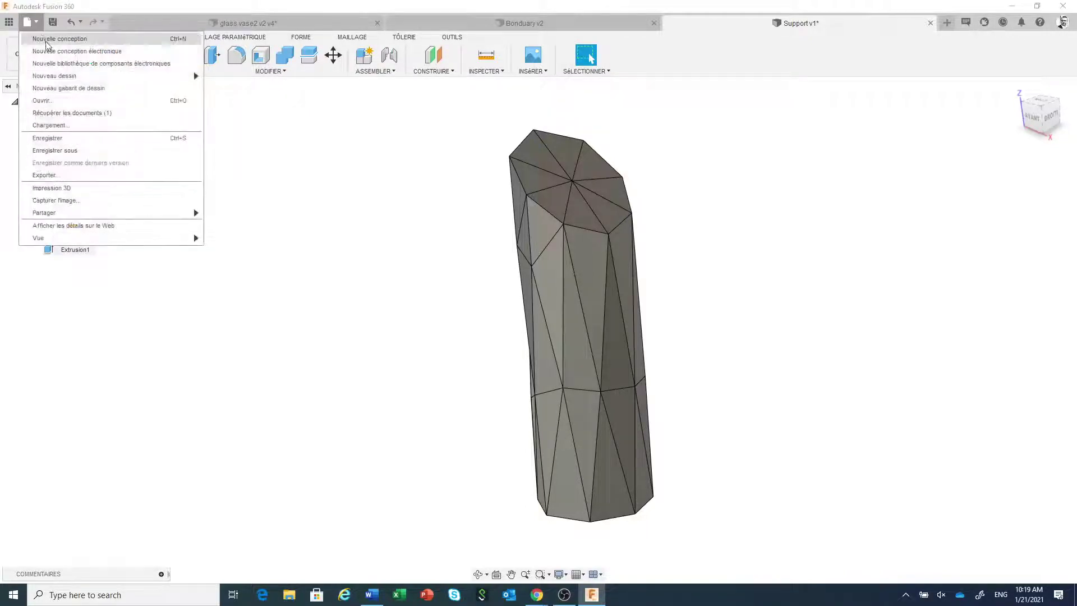
left_click(49, 40)
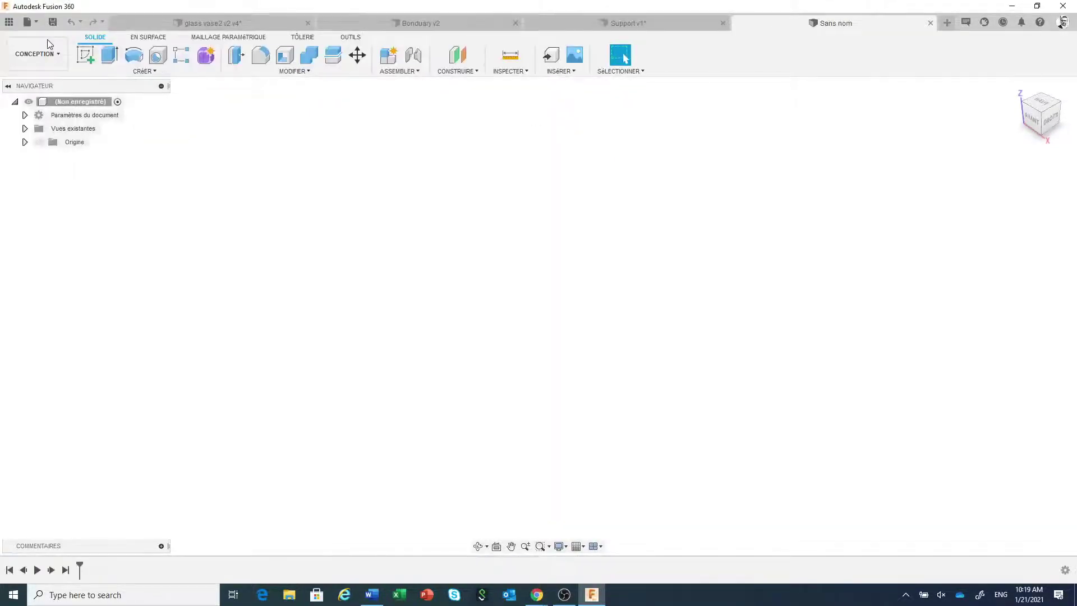
left_click(87, 52)
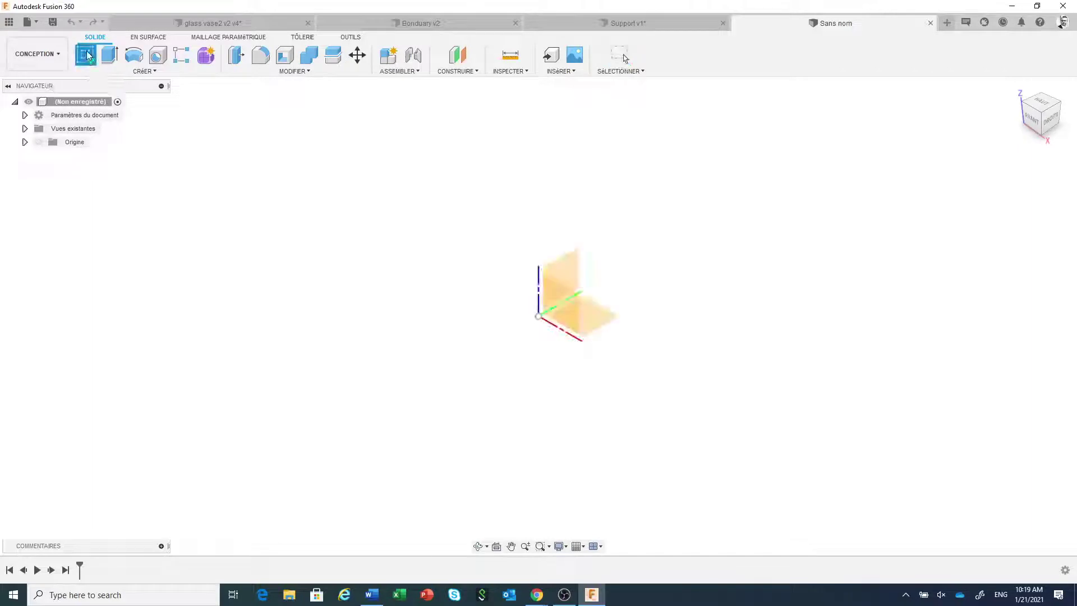
left_click(601, 314)
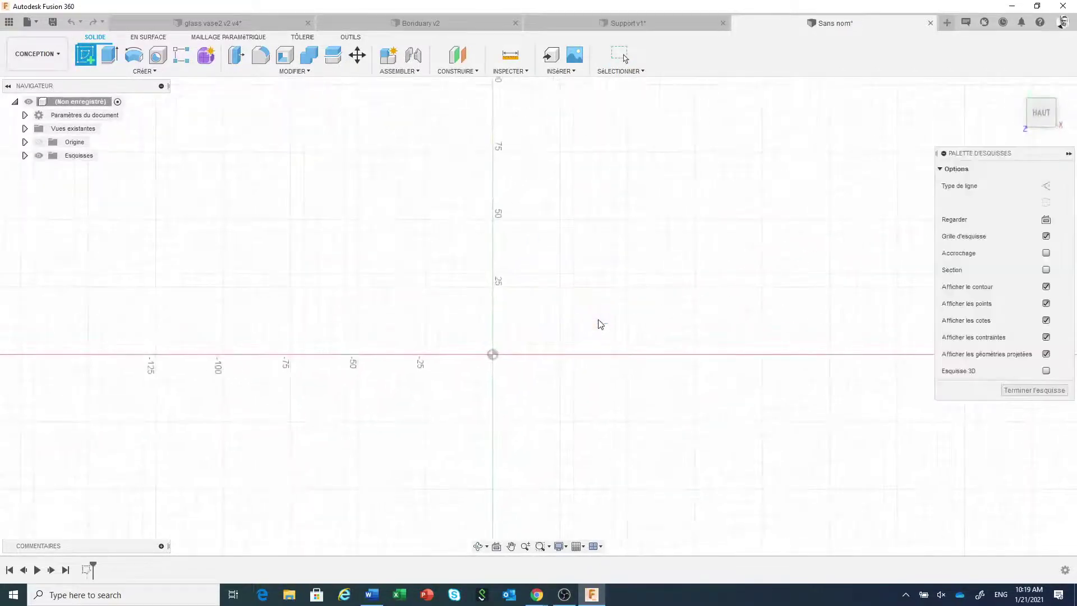
Step: Sketch three lines of different lengths and directions that branch out from one shared point near the origin
left_click(85, 55)
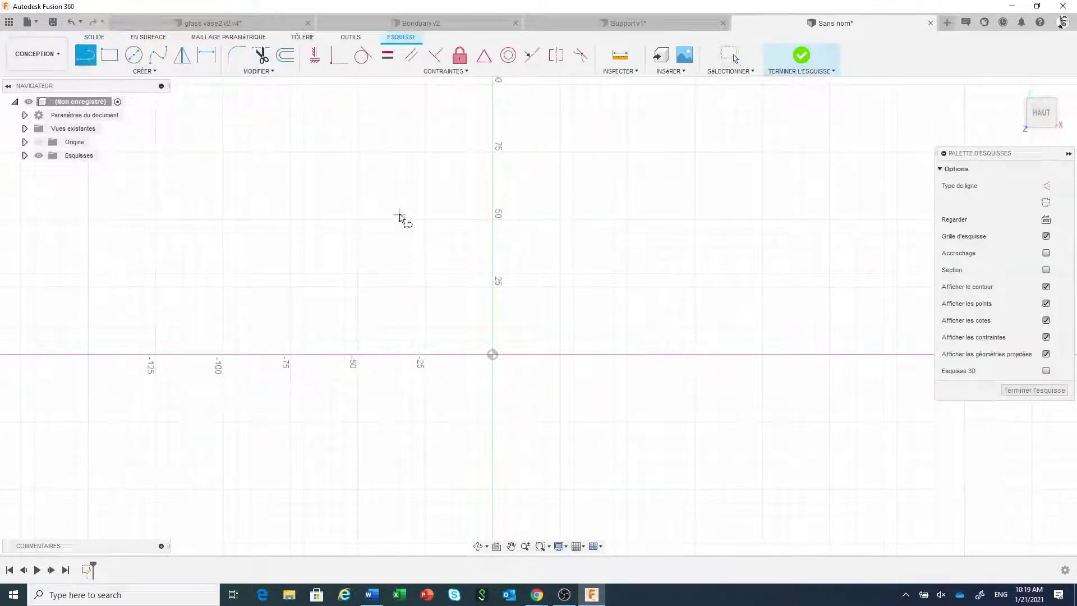
left_click(400, 210)
left_click(566, 309)
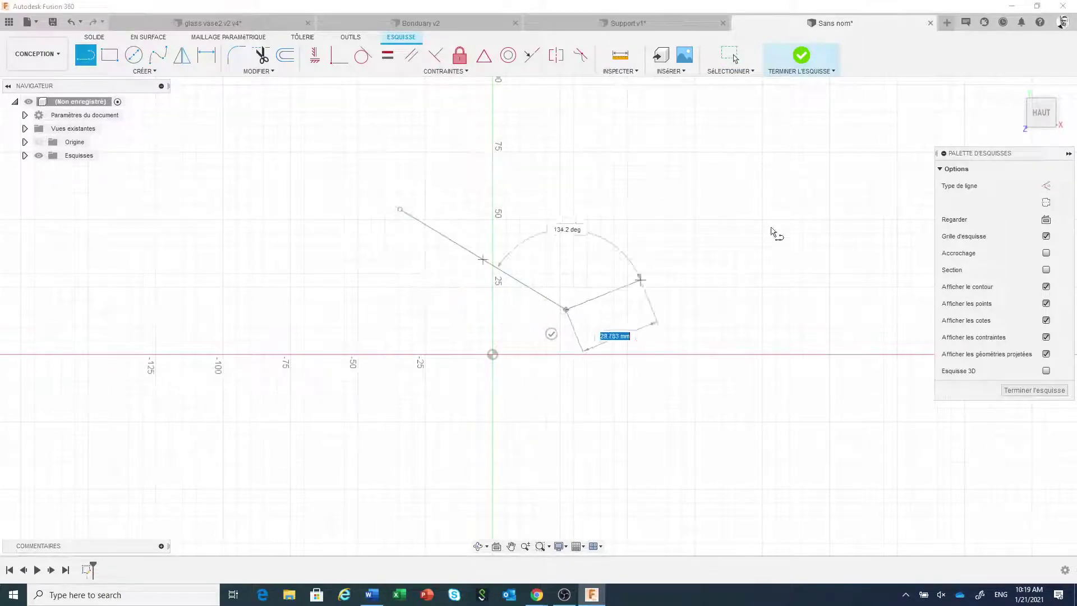
left_click(848, 176)
right_click(828, 223)
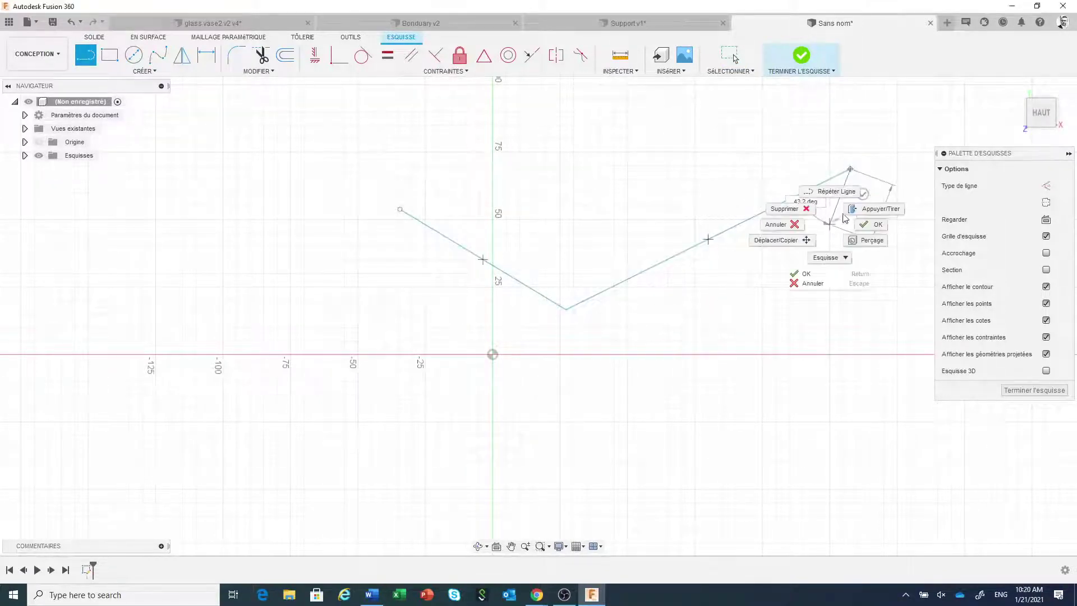
left_click(836, 191)
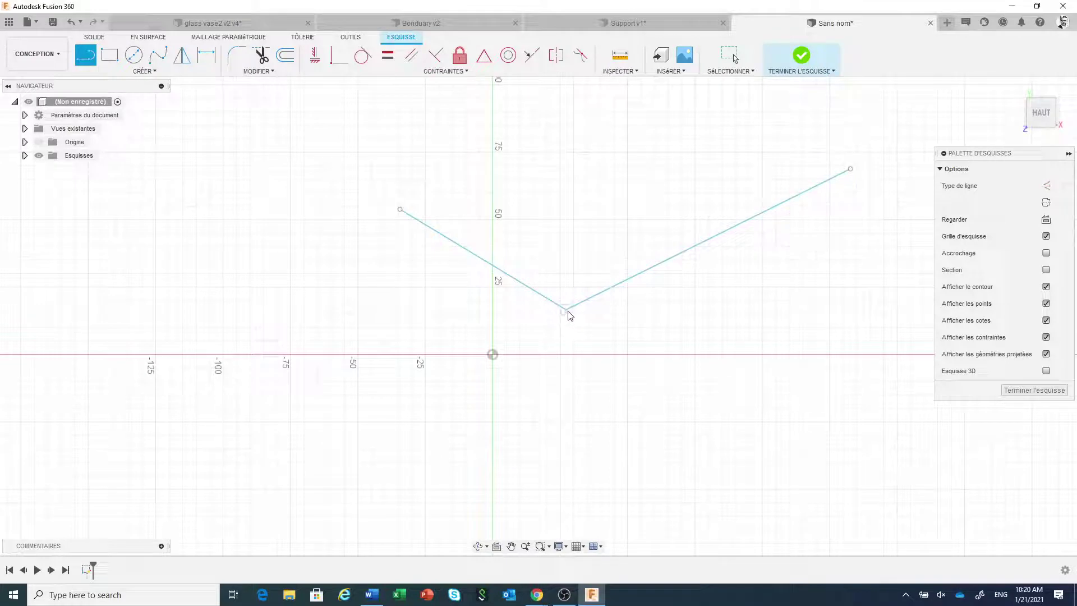
left_click(566, 309)
left_click(451, 441)
right_click(583, 434)
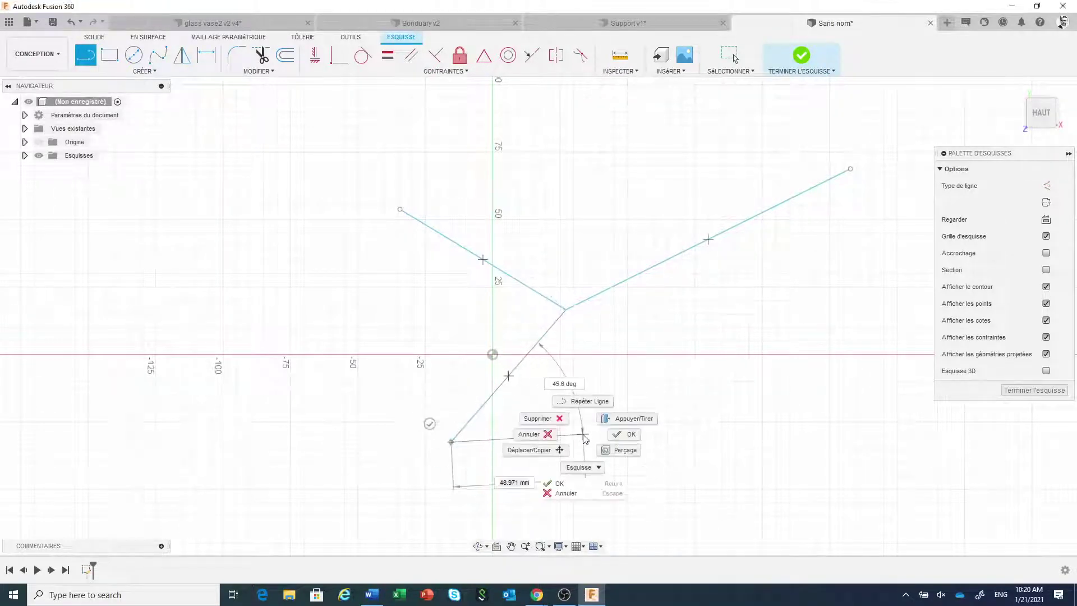
left_click(620, 435)
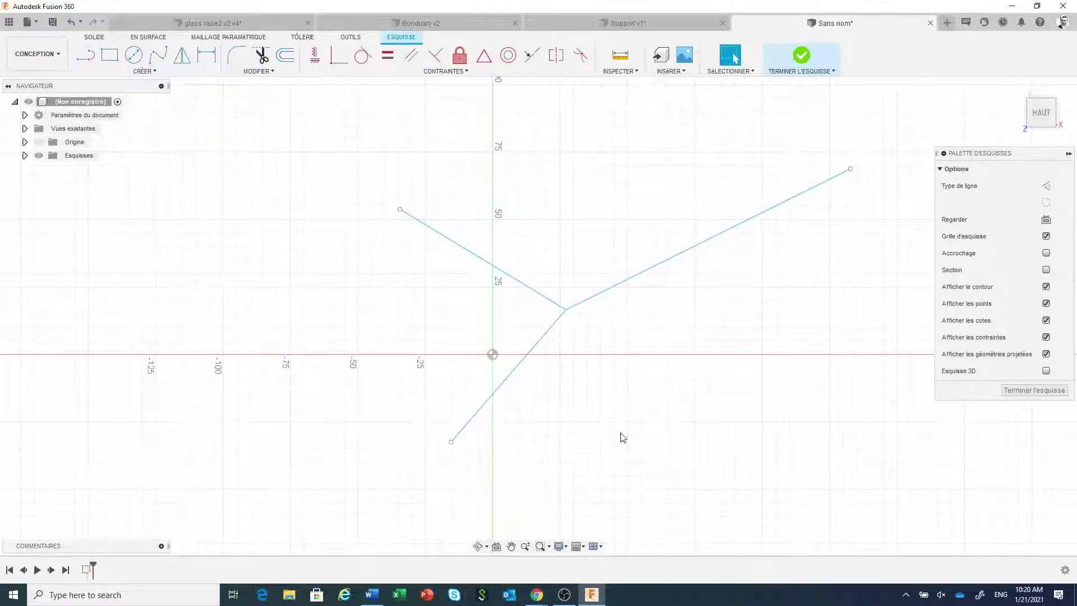
Step: Move the free endpoint of the longest line upward along Z, out of the sketch plane, and finish the sketch
right_click(851, 171)
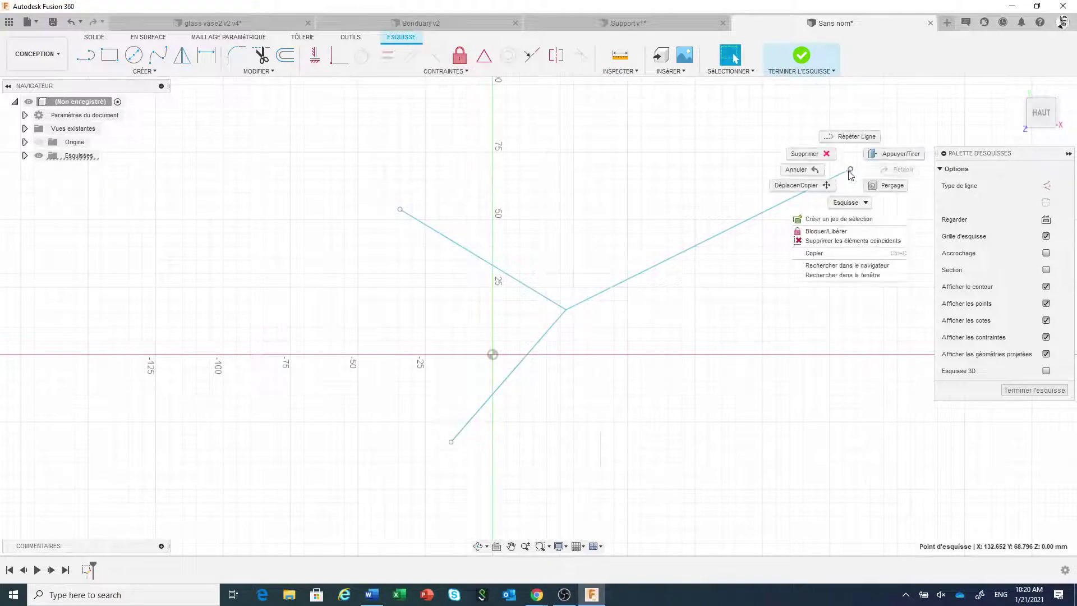
left_click(815, 187)
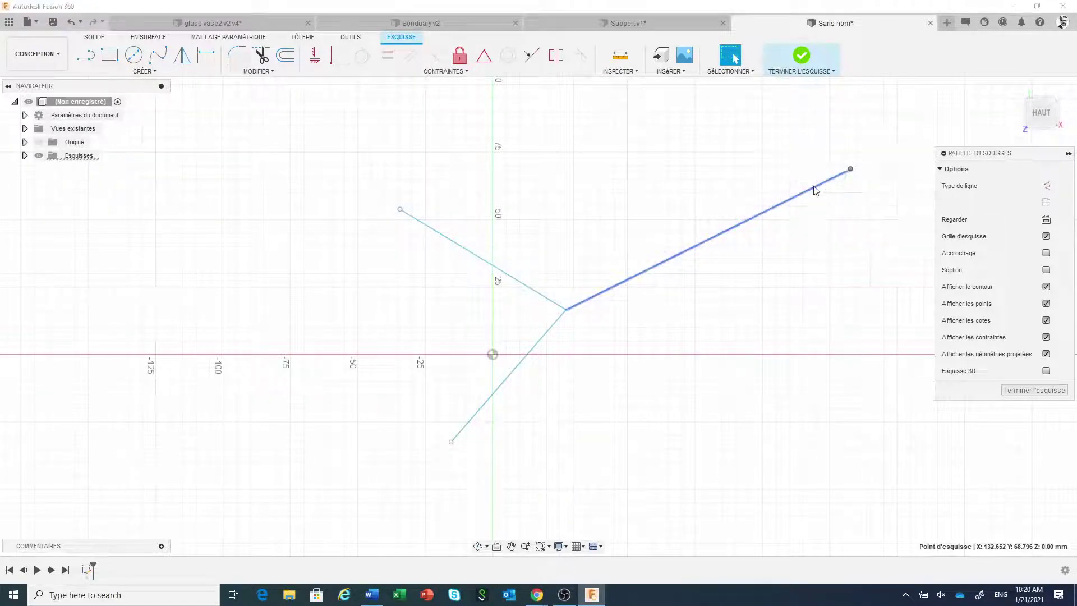
mouse_move(672, 197)
middle_mouse_down()
mouse_move(570, 200)
mouse_move(519, 214)
middle_mouse_up()
left_click(1042, 128)
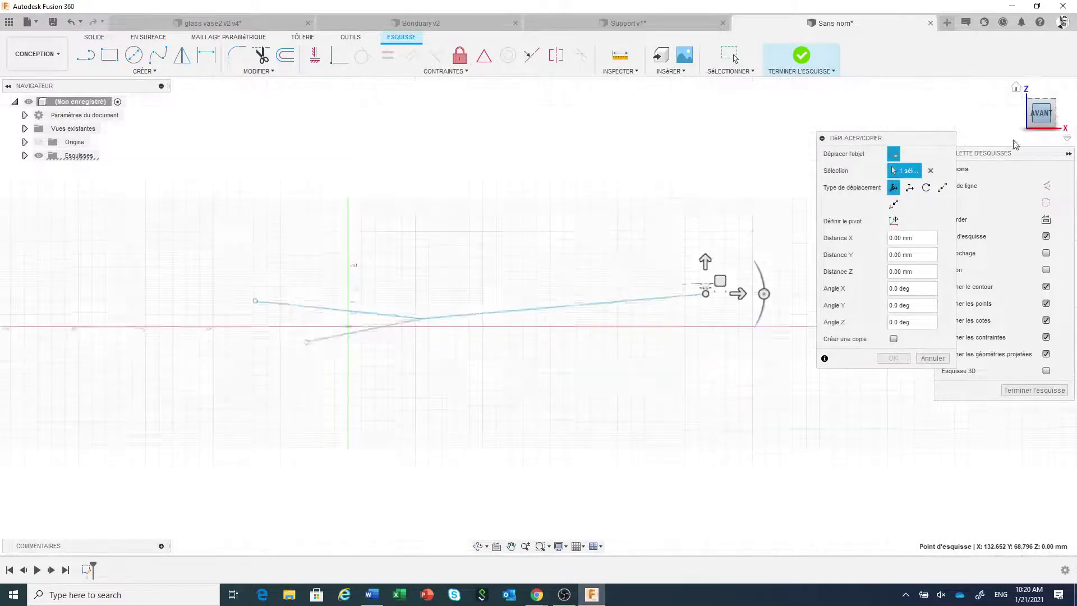
left_click_drag(705, 284, 705, 210)
left_click(892, 357)
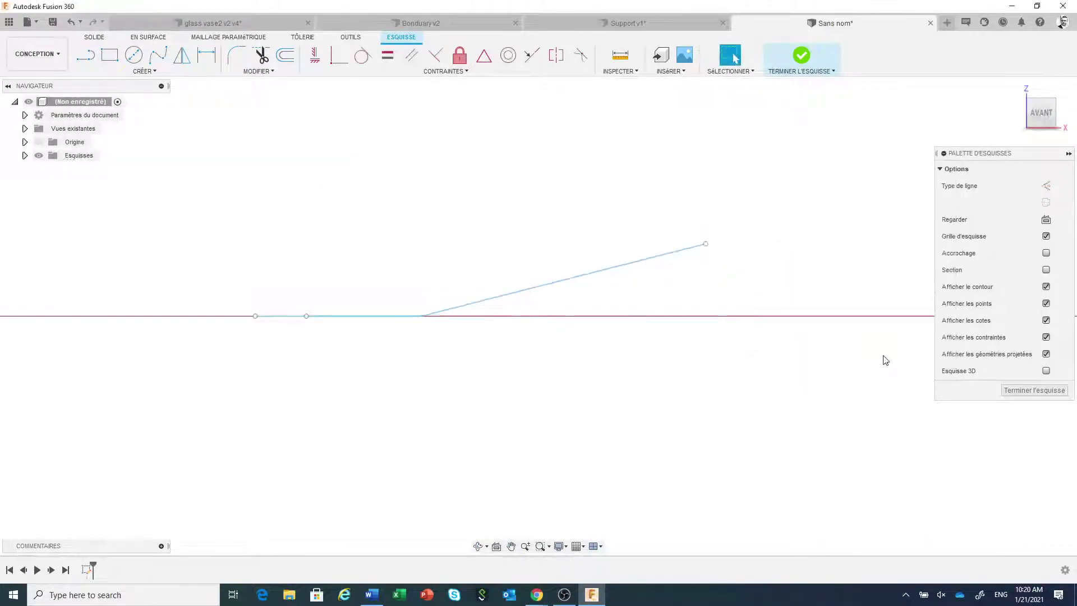
left_click(794, 56)
Step: Create a form and start a Pipe with a 20 mm global diameter along all three branching sketch lines
mouse_move(733, 234)
middle_mouse_down("shift")
mouse_move(757, 238)
mouse_move(745, 281)
mouse_move(756, 295)
middle_mouse_up("shift")
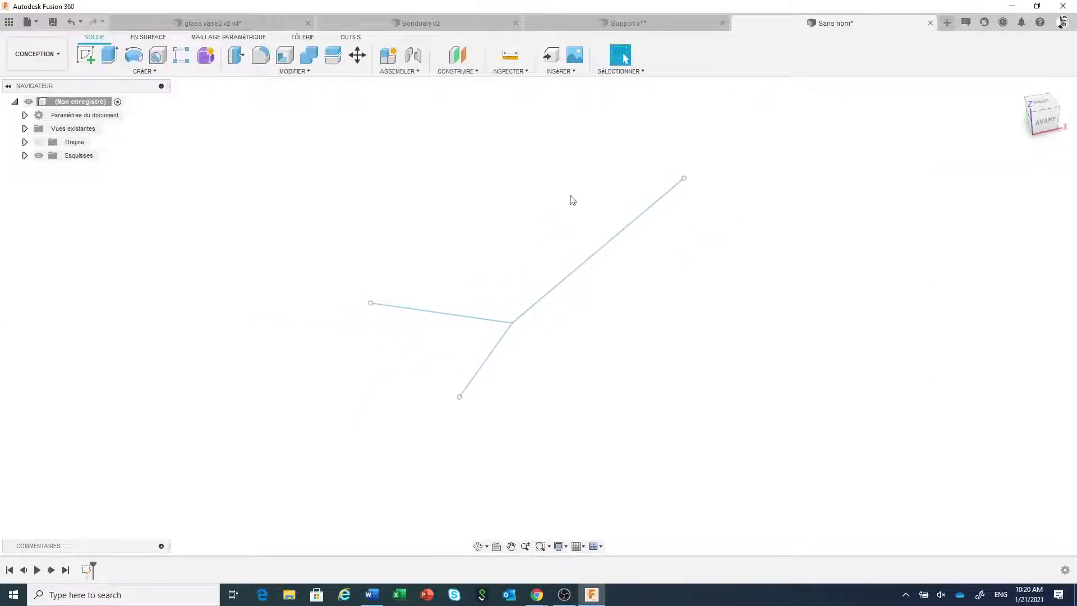
left_click(206, 55)
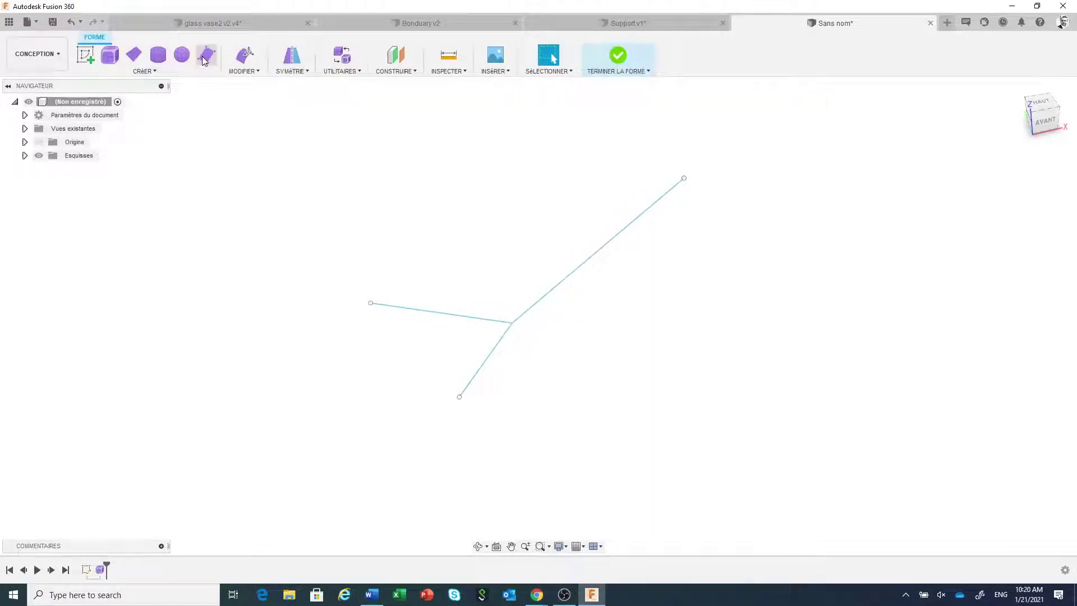
left_click(164, 71)
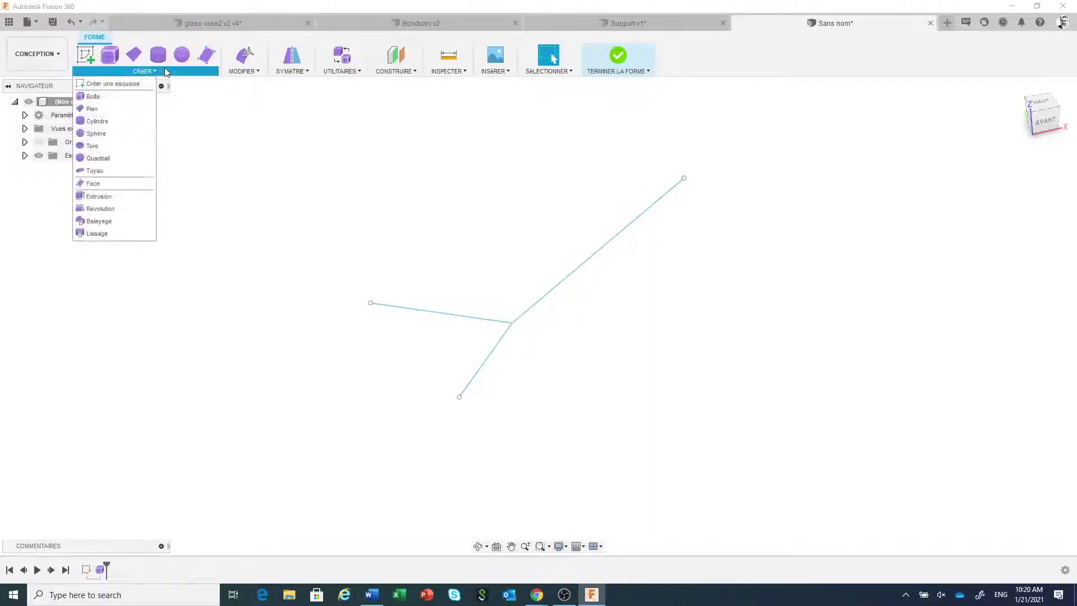
left_click(111, 176)
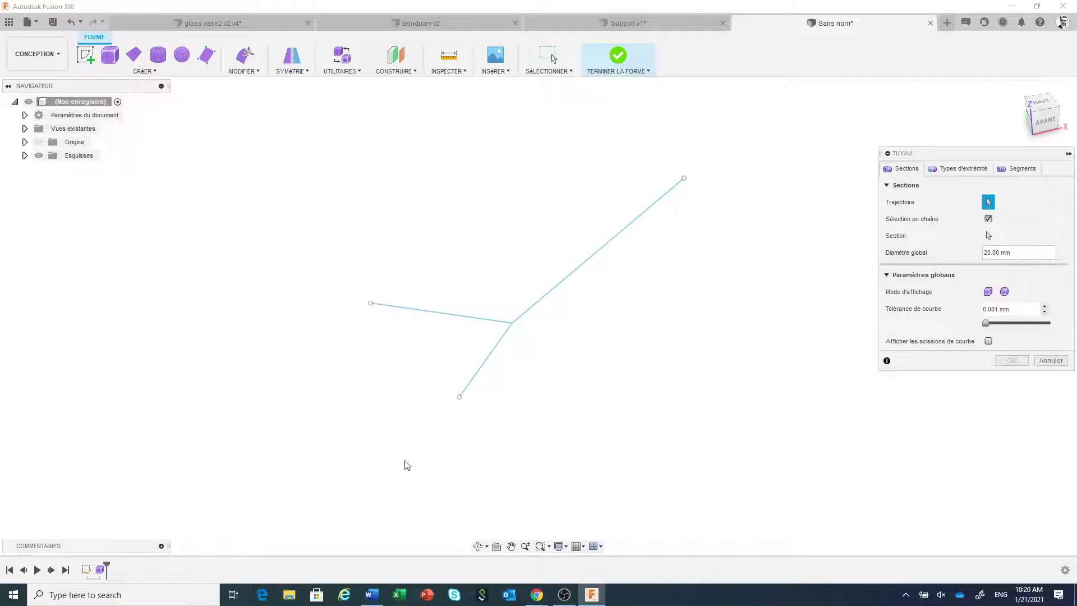
mouse_move(317, 457)
left_mouse_down()
mouse_move(714, 205)
mouse_move(765, 155)
left_mouse_up()
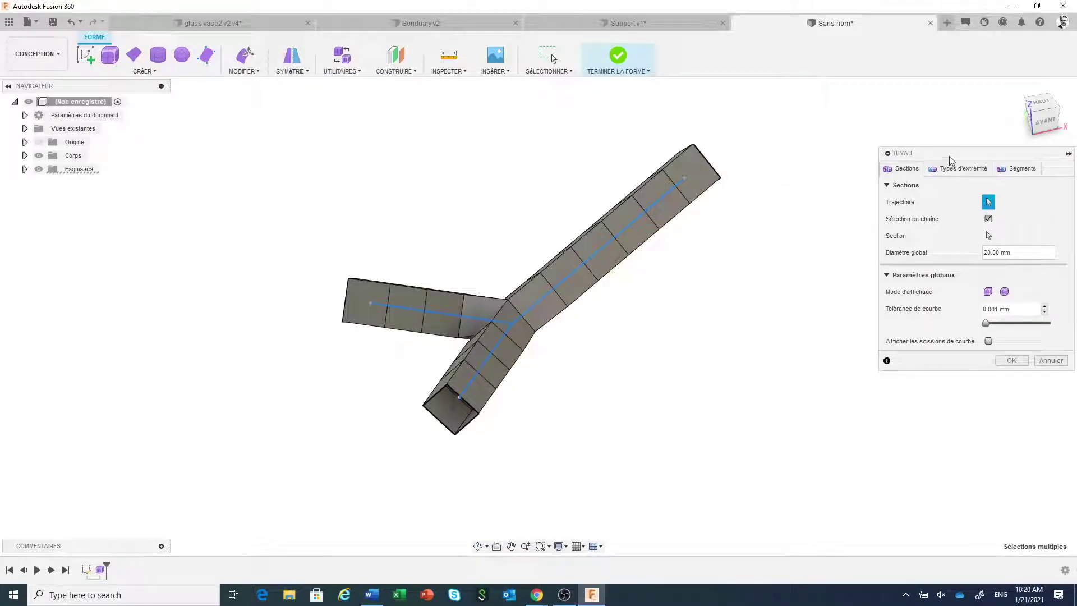
left_click_drag(951, 161, 849, 192)
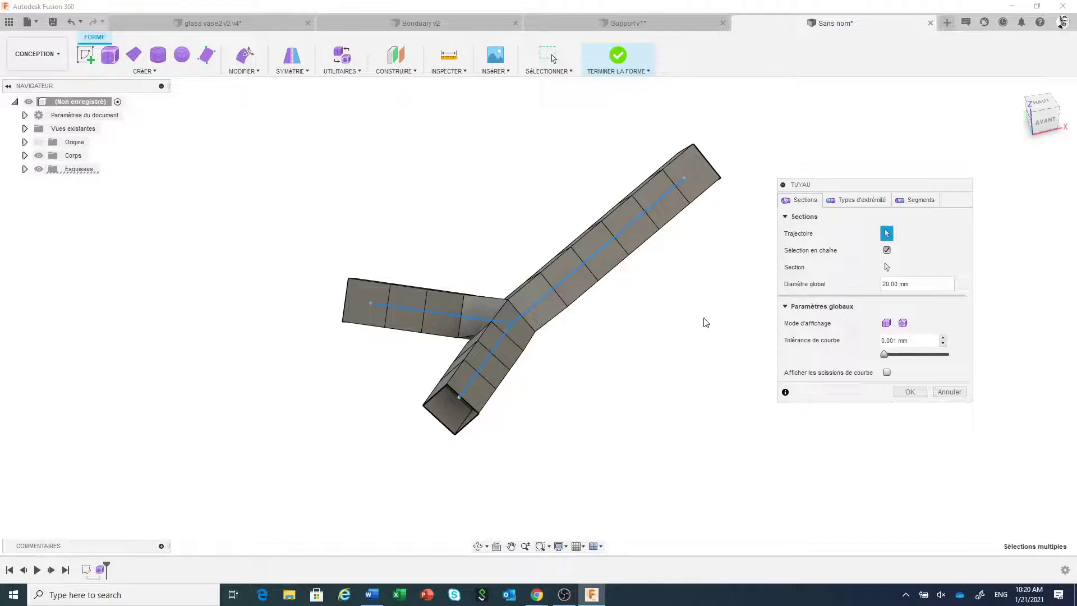
Step: Switch the pipe preview from the box form to the smooth display mode and inspect the branching joint
mouse_move(656, 329)
middle_mouse_down("shift")
mouse_move(694, 351)
mouse_move(661, 329)
mouse_move(671, 300)
mouse_move(641, 305)
mouse_move(666, 343)
middle_mouse_up("shift")
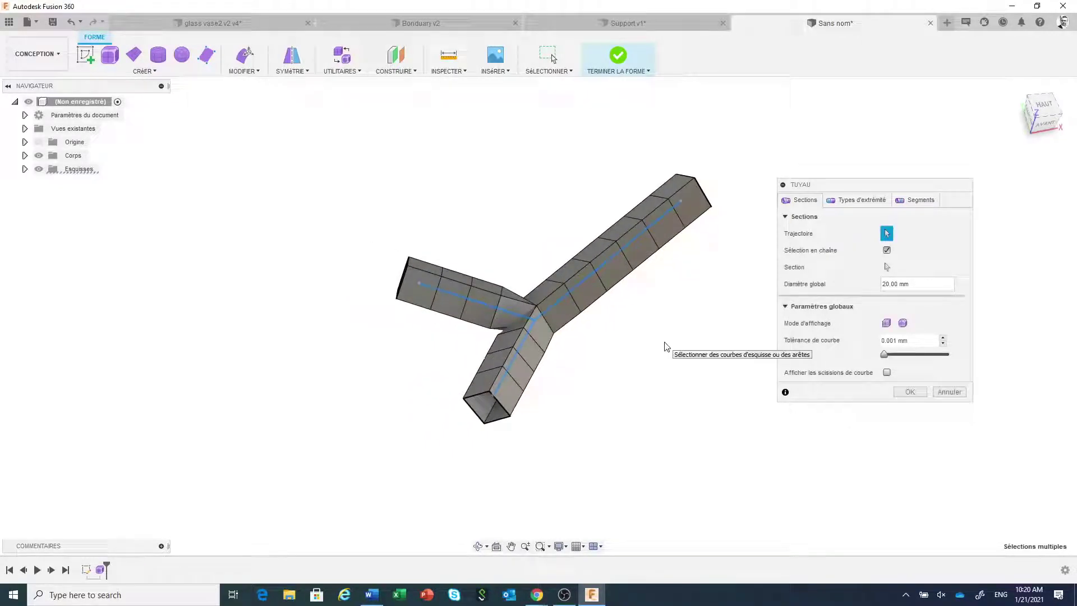
left_click(903, 324)
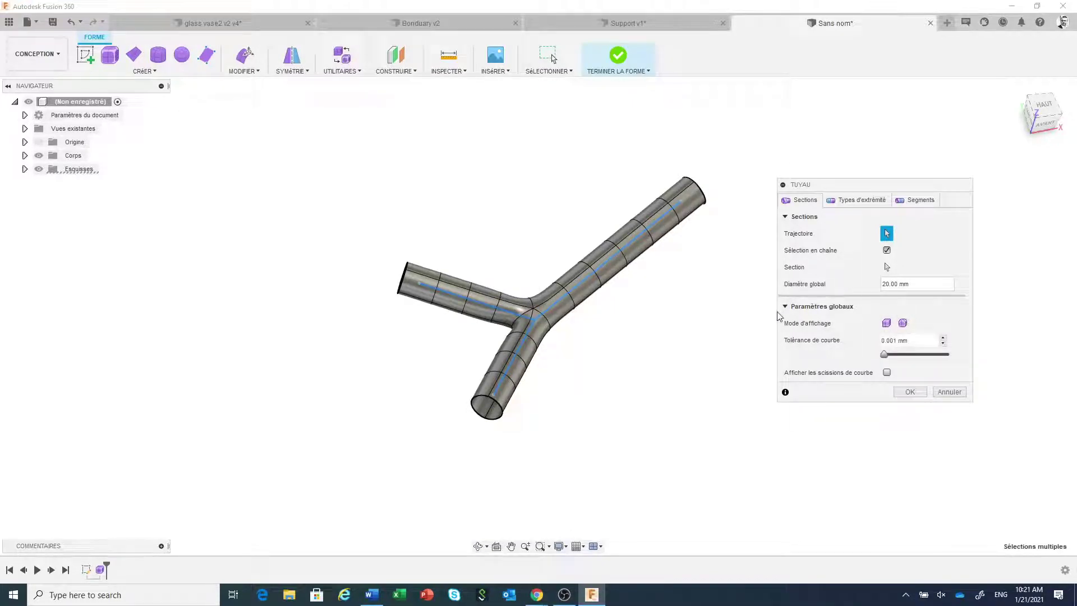
scroll(593, 319, "up", 2)
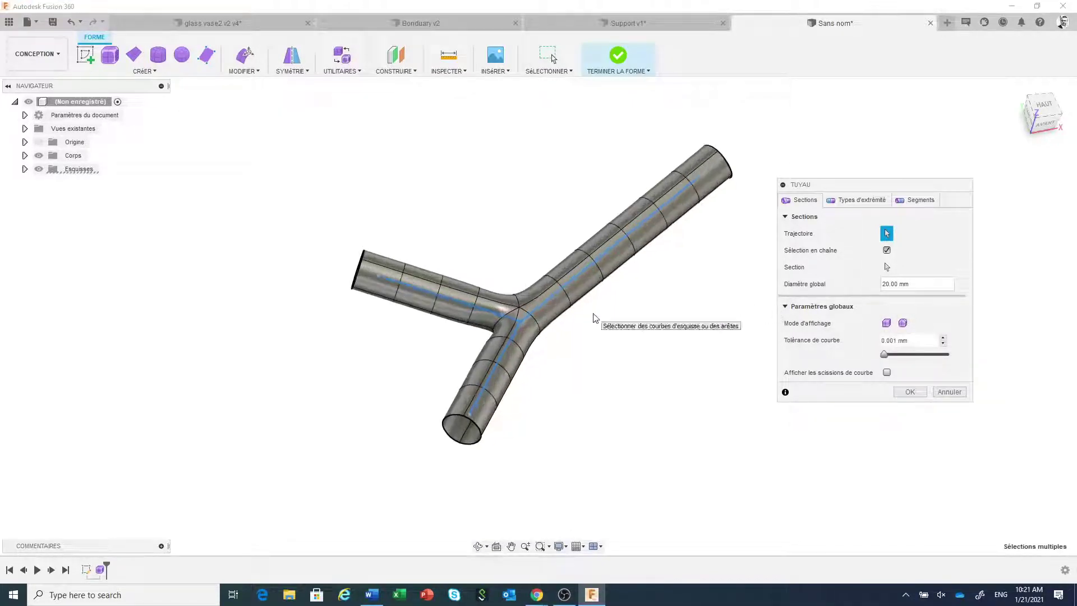
scroll(594, 314, "up", 2)
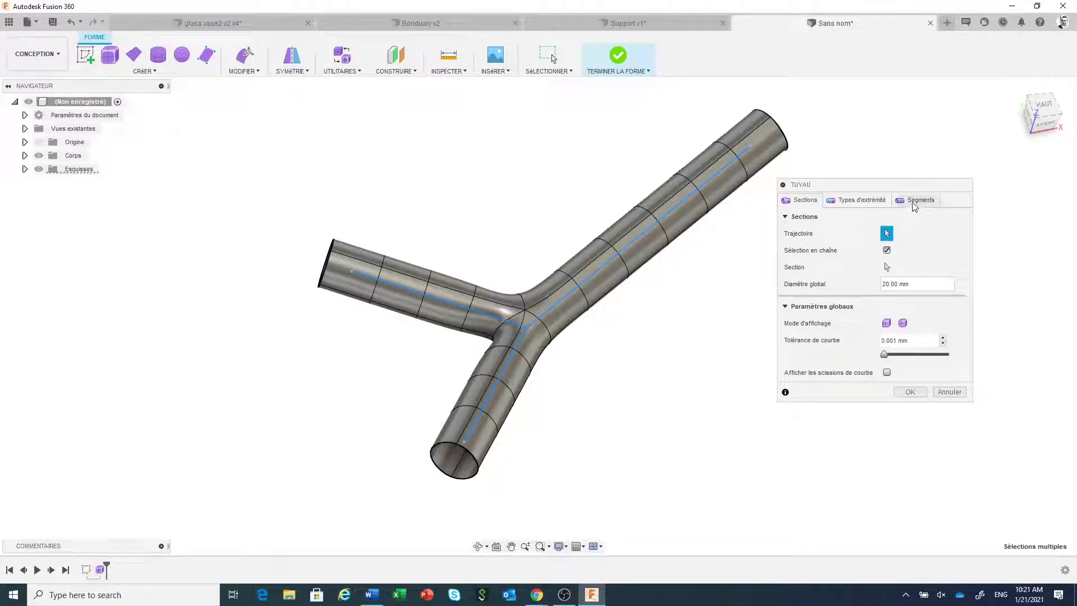
Step: Try the maximum segment density on the pipe, reduce it to the minimum, inspect the blended junction and accept the pipe
left_click(915, 202)
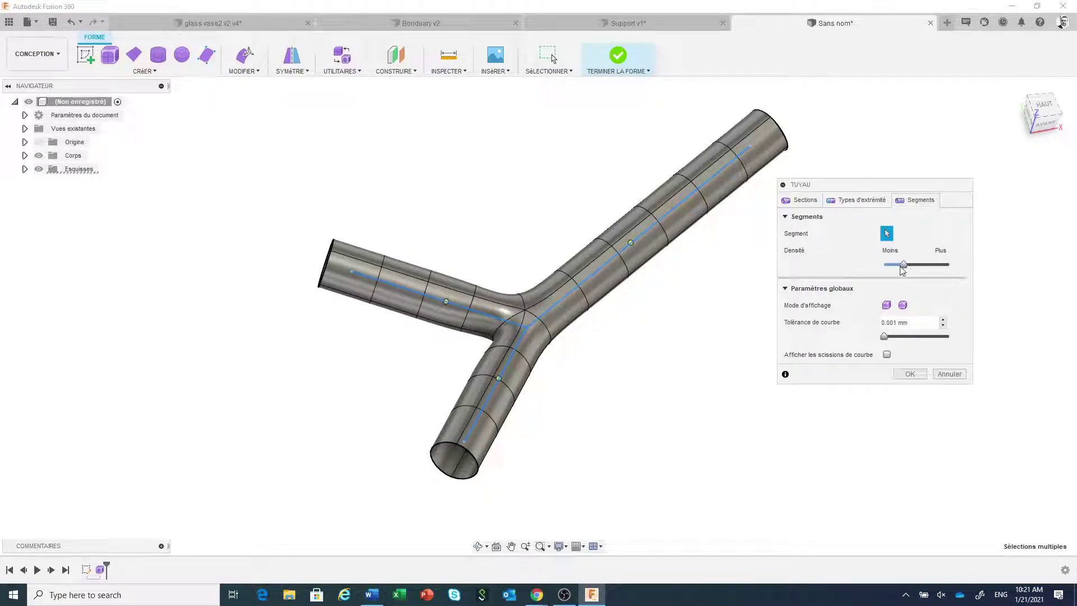
left_click_drag(904, 265, 950, 265)
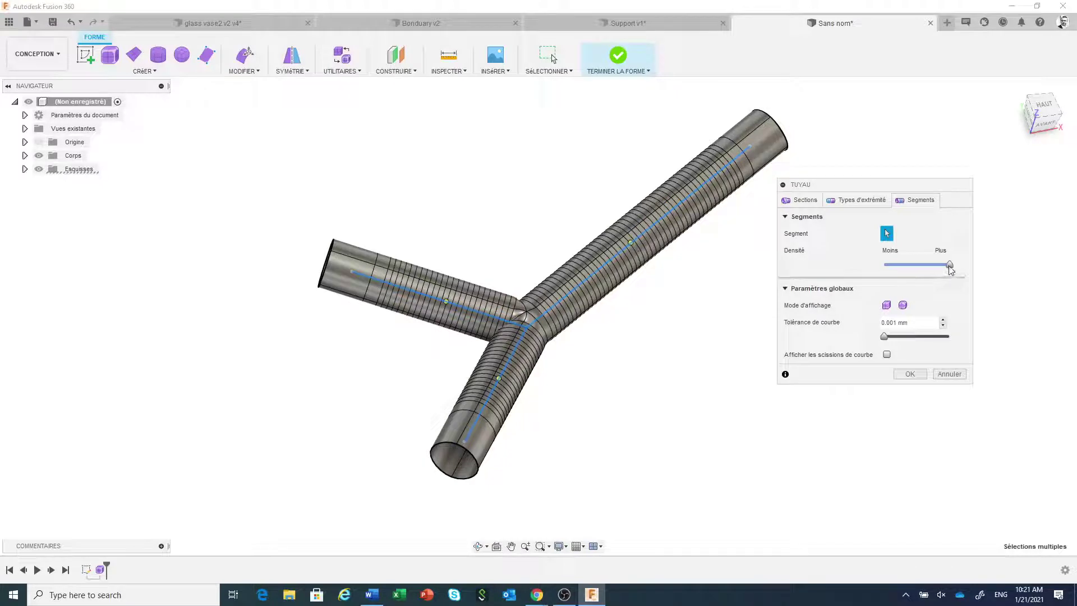
left_click_drag(950, 268, 859, 269)
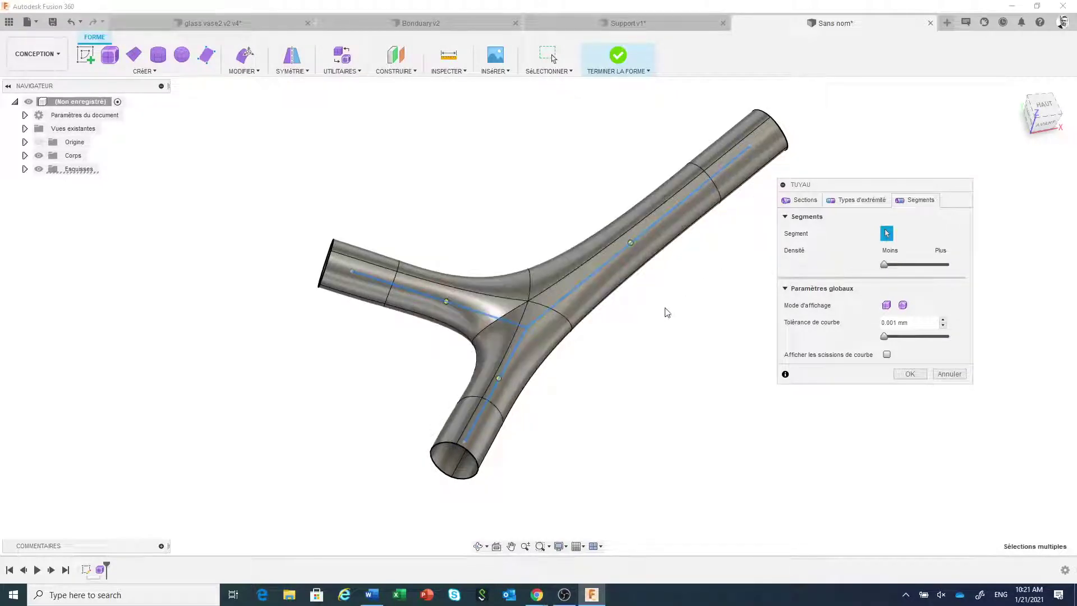
scroll(643, 346, "down", 1)
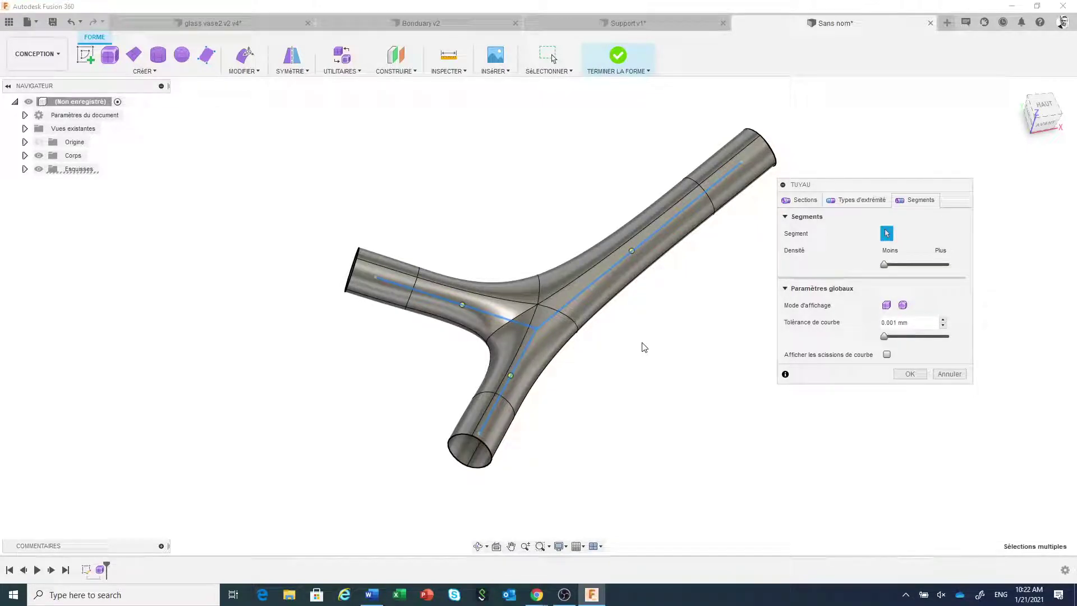
mouse_move(619, 349)
middle_mouse_down("shift")
mouse_move(642, 382)
mouse_move(612, 389)
mouse_move(623, 351)
mouse_move(608, 363)
mouse_move(630, 351)
mouse_move(610, 358)
mouse_move(620, 368)
middle_mouse_up("shift")
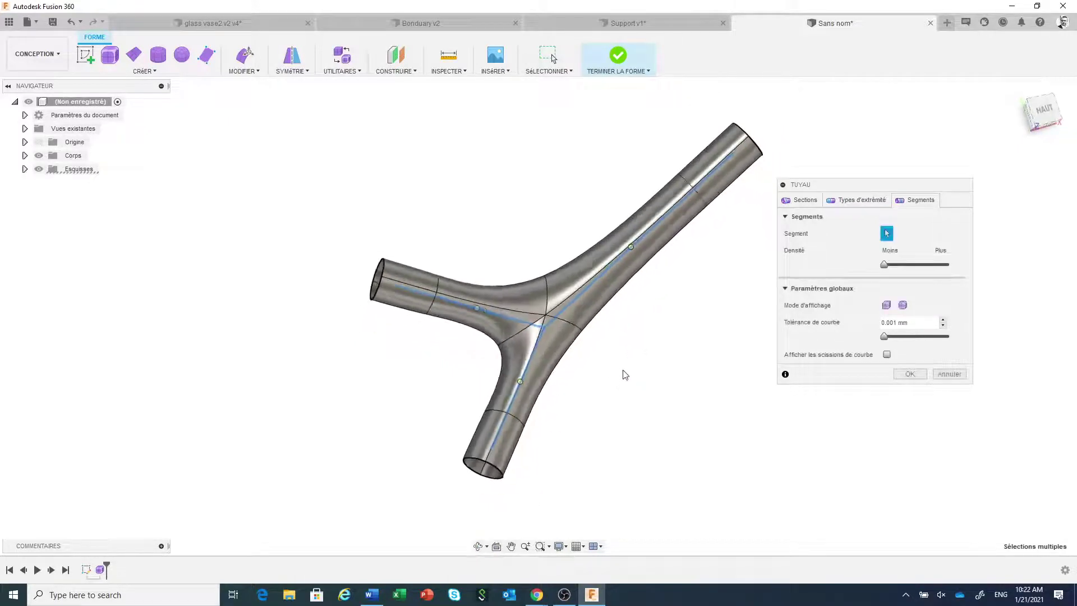
scroll(626, 374, "up", 2)
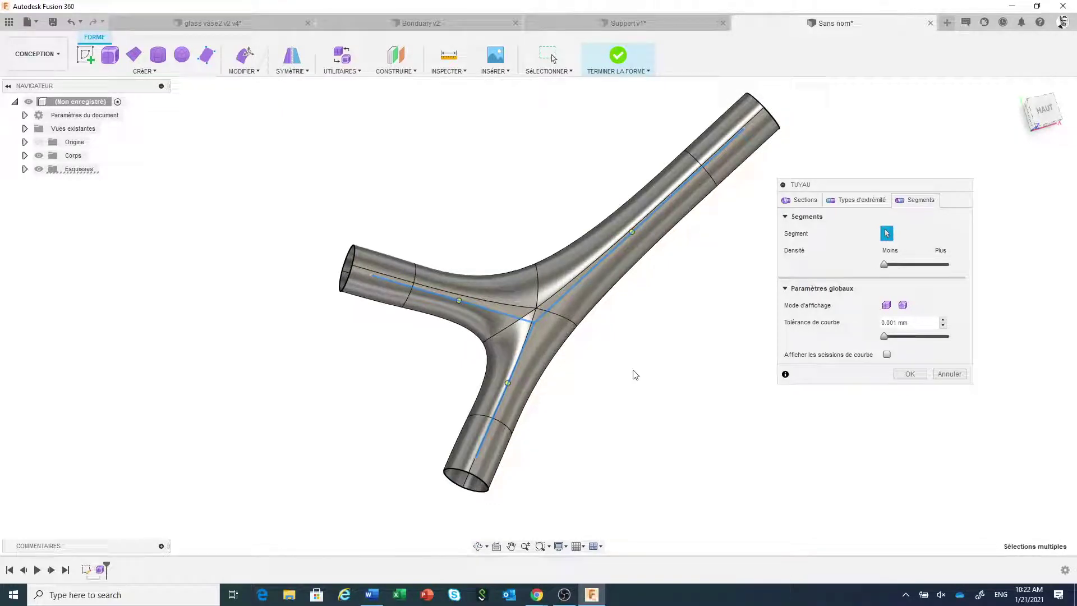
scroll(633, 375, "down", 1)
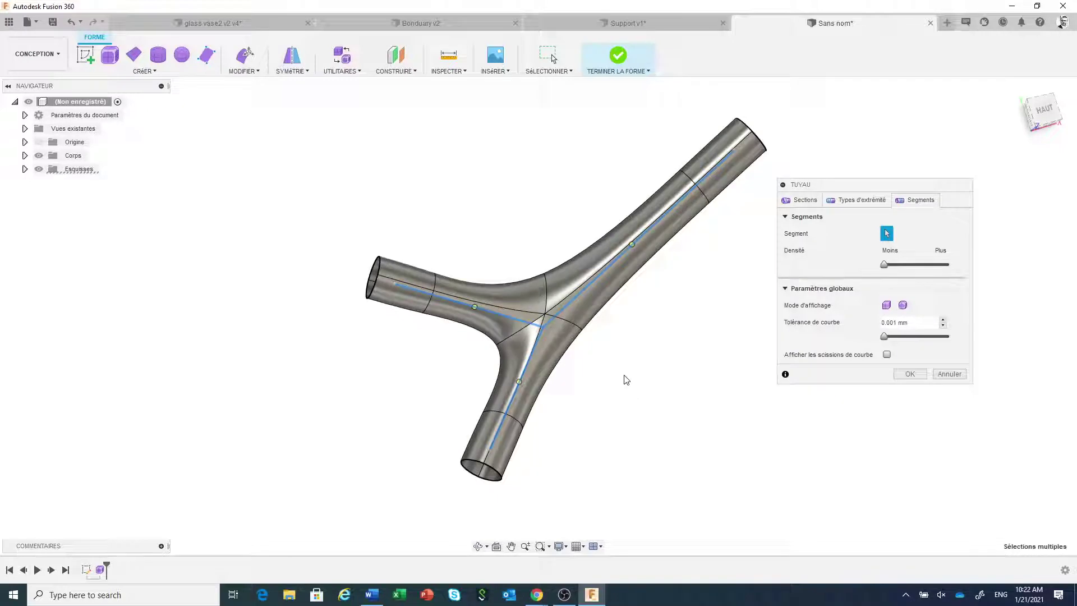
mouse_move(624, 378)
middle_mouse_down("shift")
mouse_move(643, 399)
mouse_move(623, 377)
middle_mouse_up("shift")
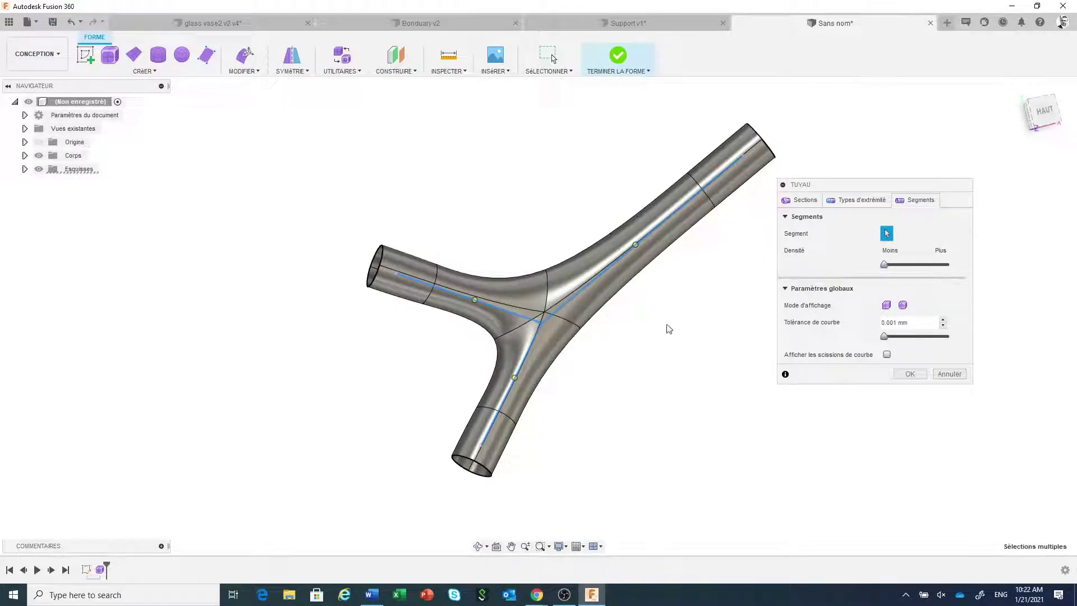
mouse_move(667, 328)
middle_mouse_down("shift")
mouse_move(639, 335)
mouse_move(647, 310)
mouse_move(678, 300)
mouse_move(656, 341)
mouse_move(651, 300)
mouse_move(654, 315)
mouse_move(671, 312)
mouse_move(661, 334)
middle_mouse_up("shift")
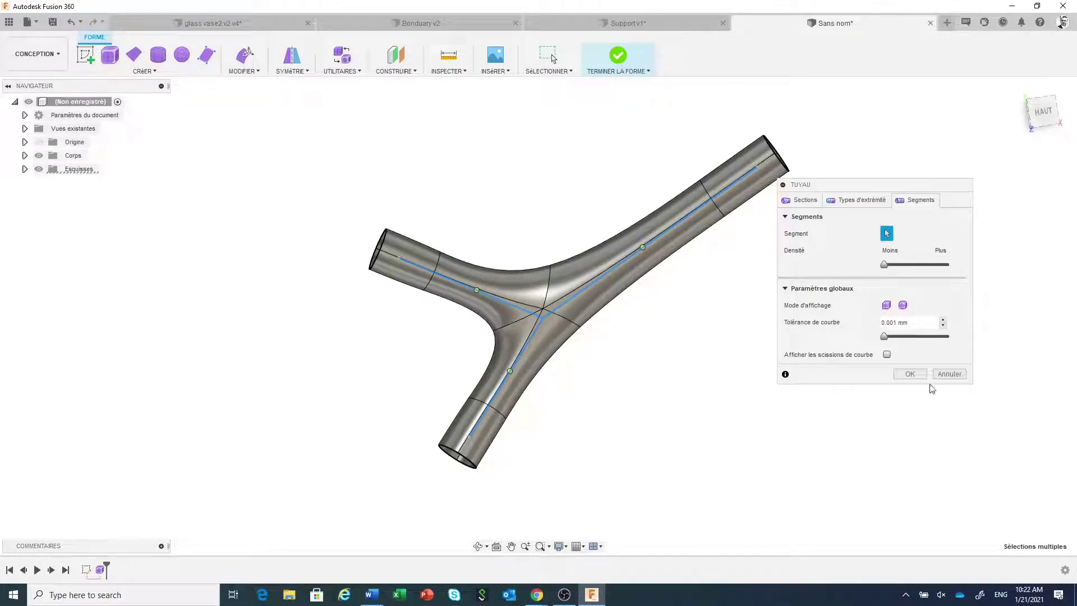
left_click(909, 374)
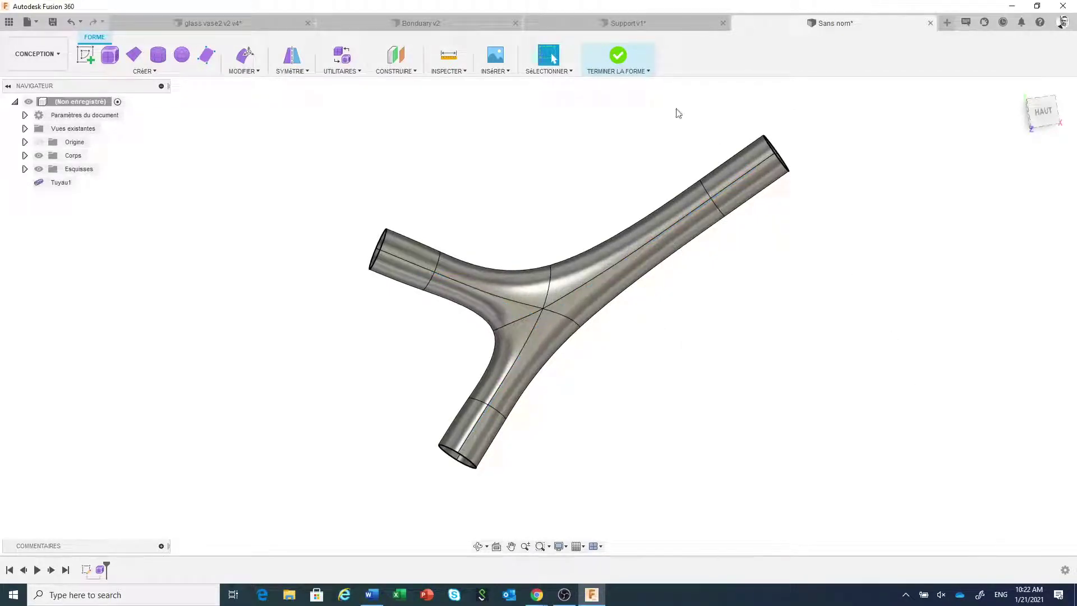
Step: Switch to the Support v1 design and show its form modelling tools
left_click(648, 25)
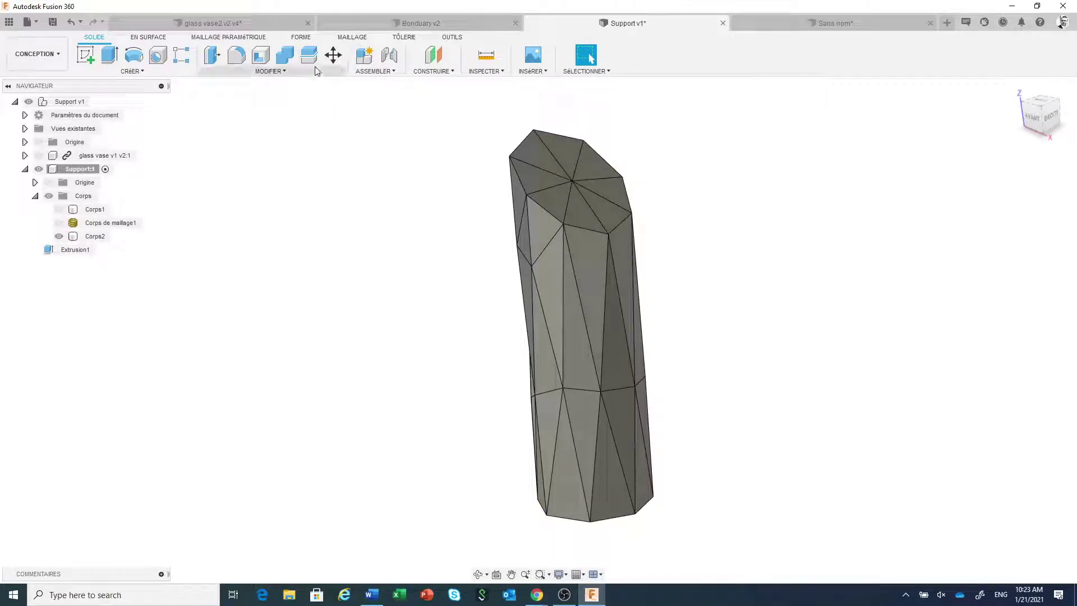
left_click(301, 37)
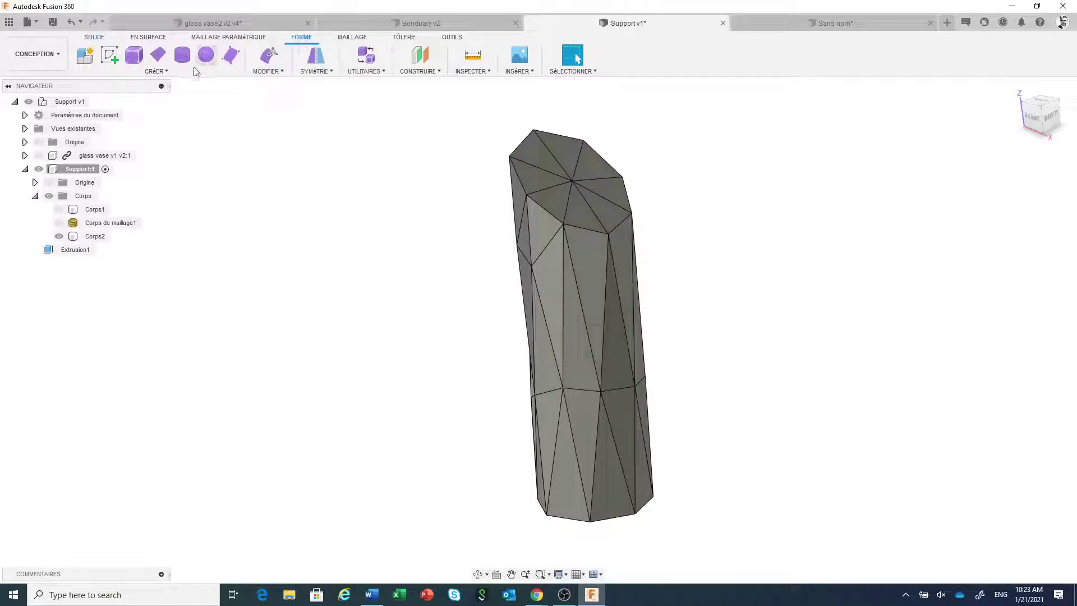
Step: Try to start a Pipe on the faceted support body by window-selecting it and picking two of its edges individually
left_click(161, 71)
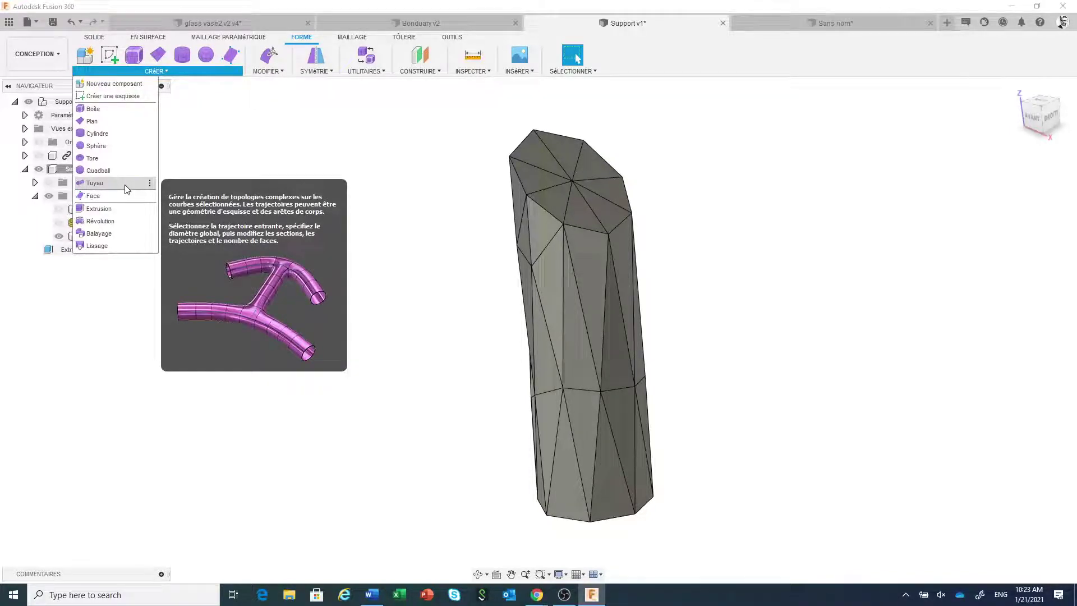
left_click(94, 183)
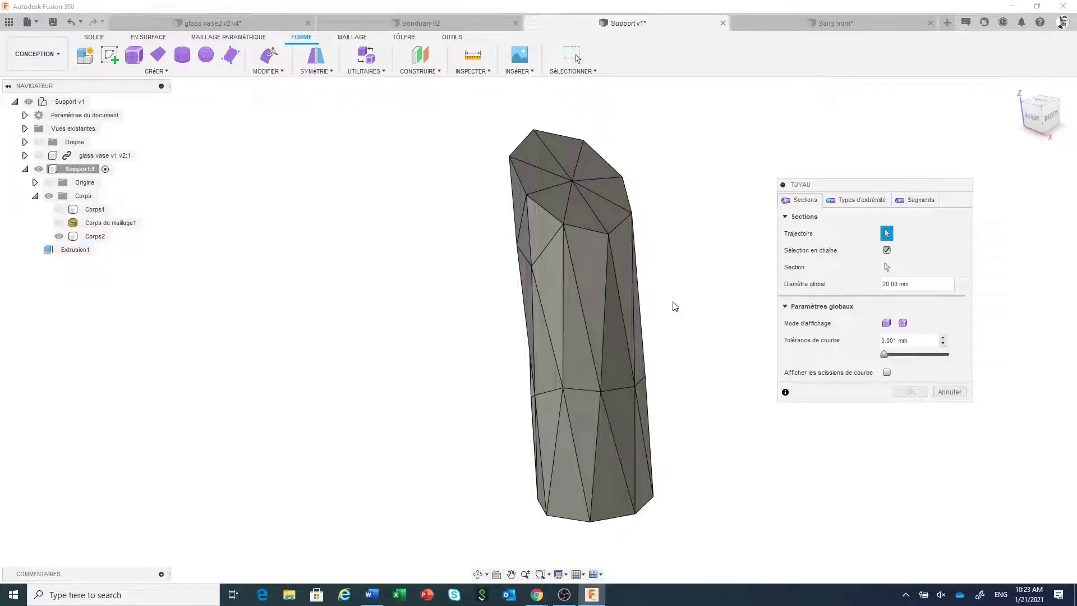
scroll(678, 305, "down", 1)
middle_click_drag(680, 307, 606, 282)
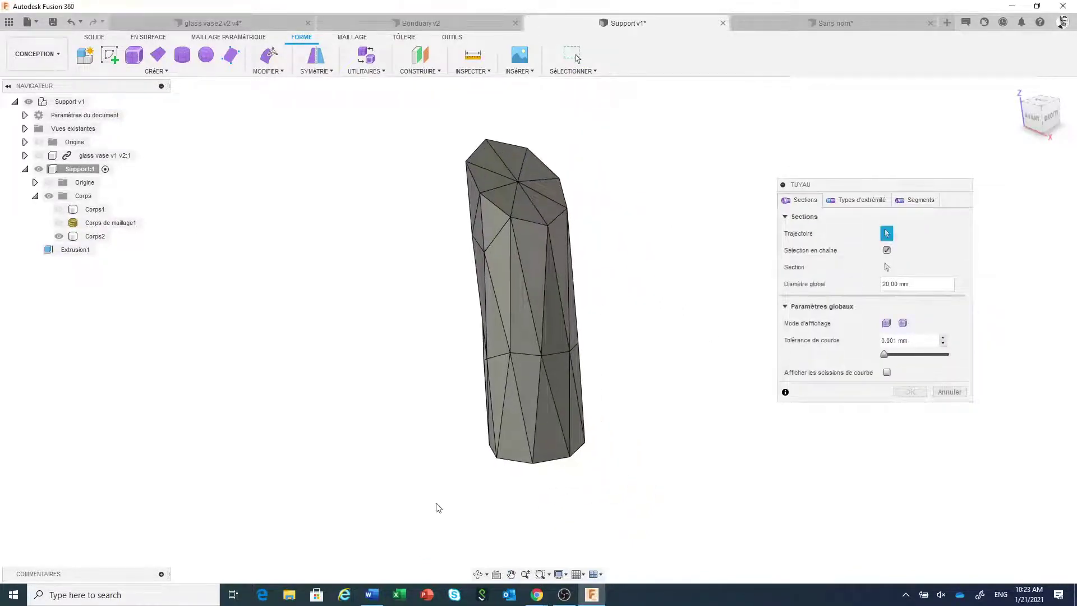
left_click_drag(391, 516, 645, 123)
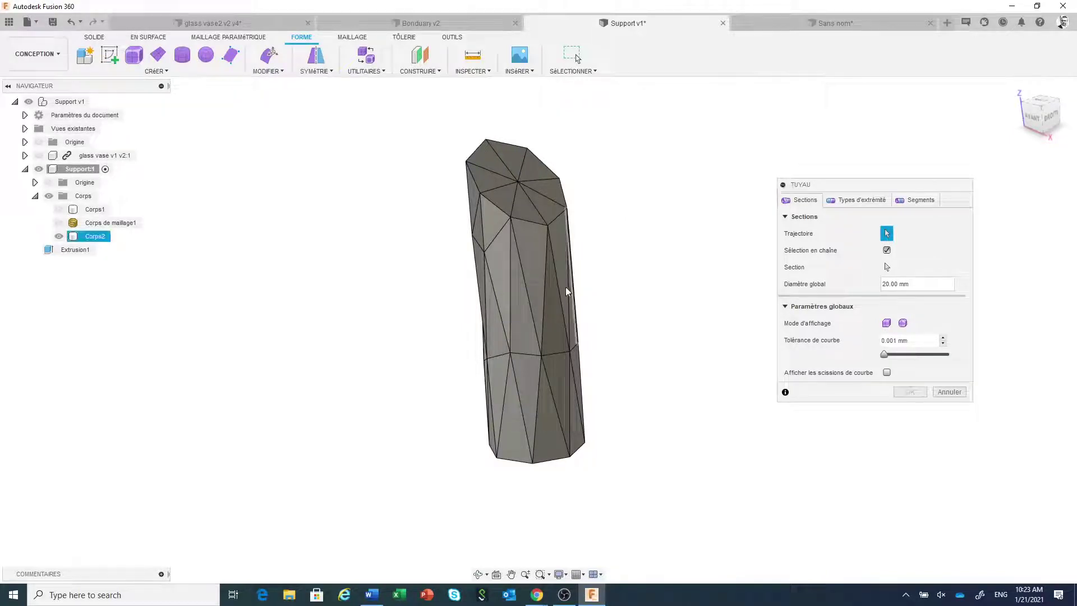
left_click(528, 295)
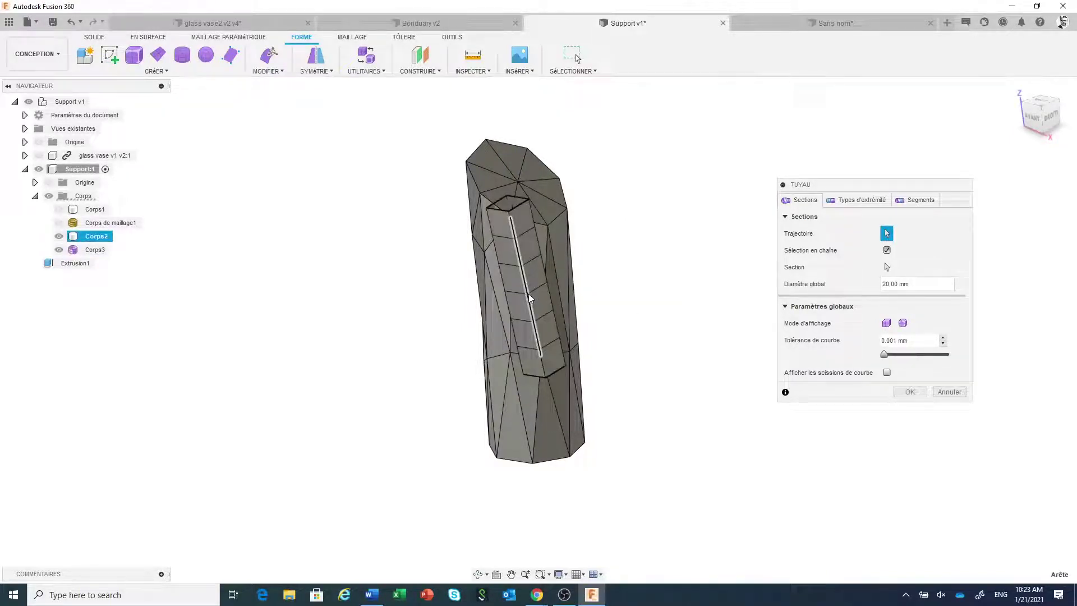
left_click(559, 282)
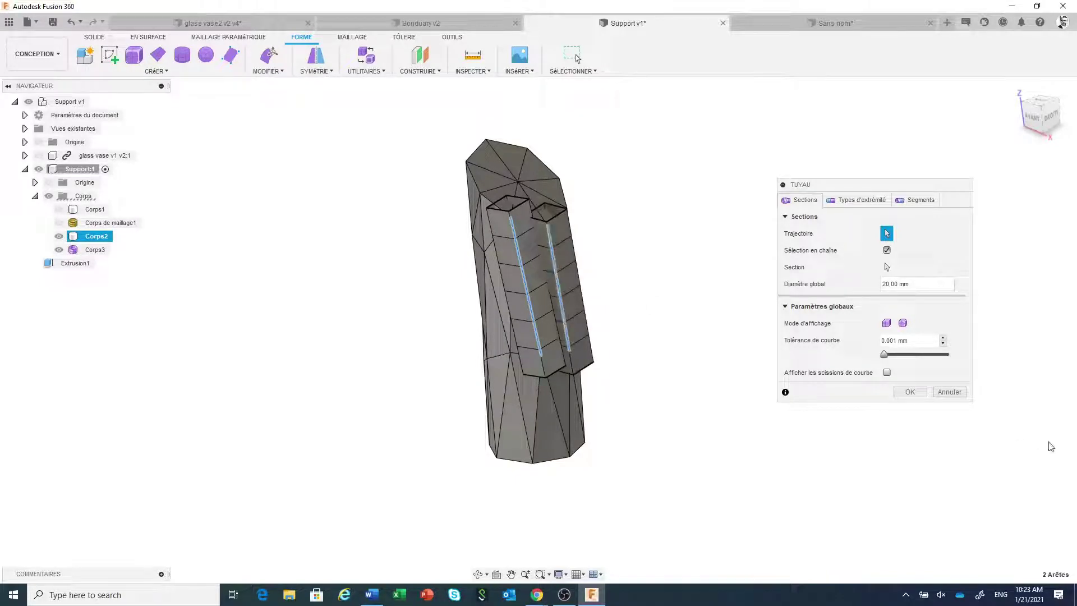
left_click(949, 392)
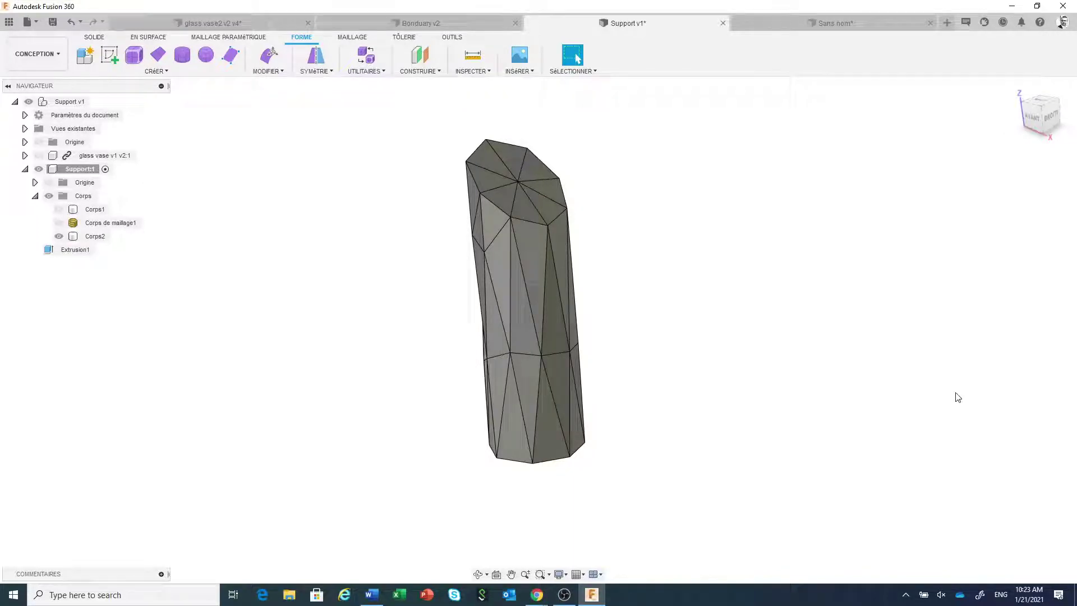
Step: Set the selection priority to edges and window-select all edges of the faceted support body
scroll(691, 180, "down", 1)
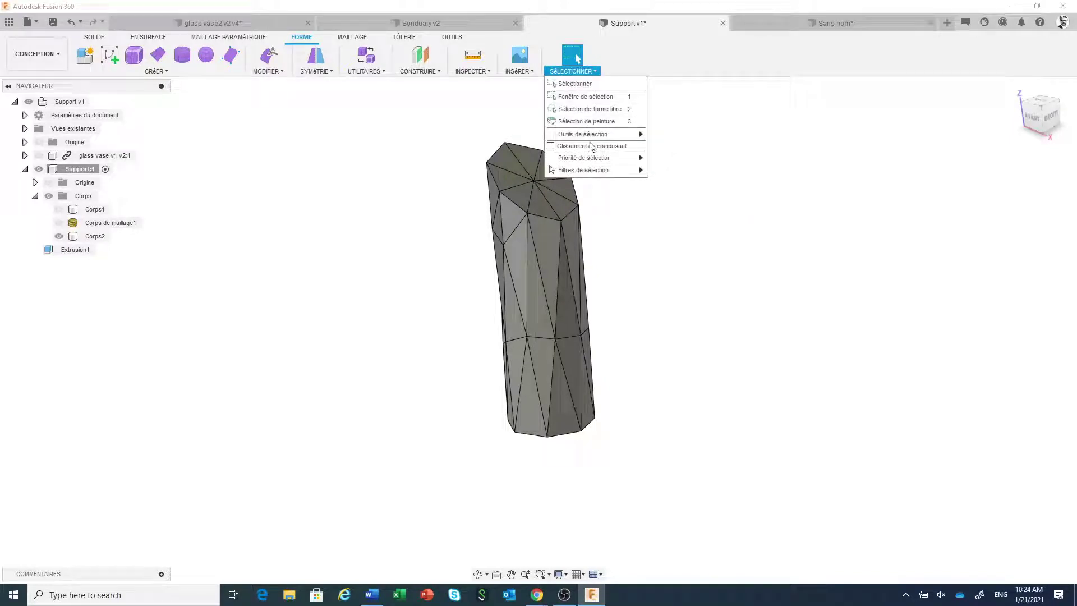
mouse_move(605, 162)
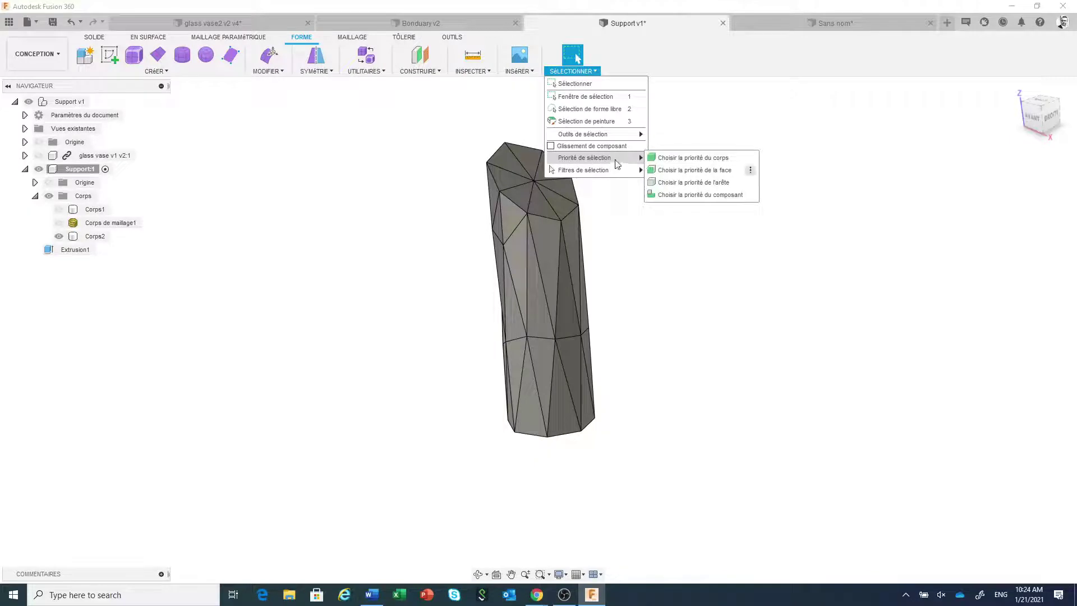
left_click(692, 182)
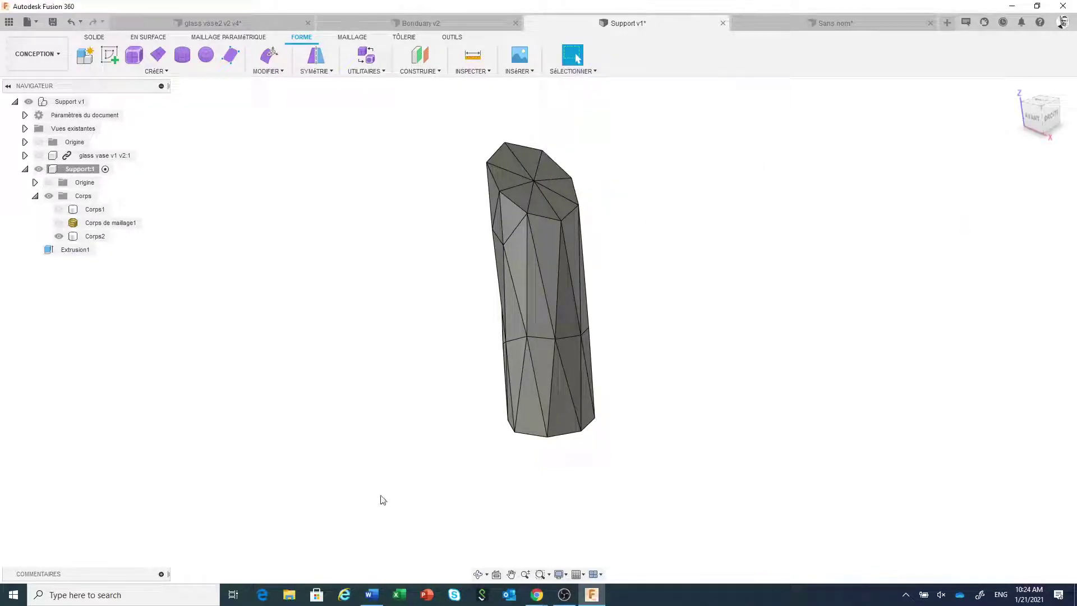
left_click_drag(385, 500, 658, 118)
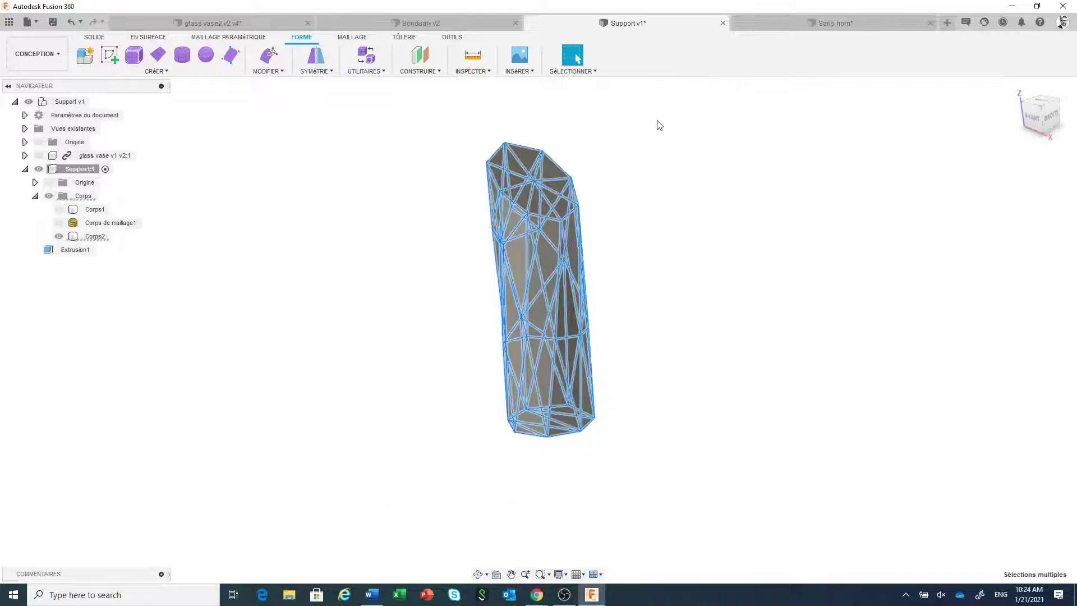
Step: Review which selection filters are enabled for body edges and clear the edge selection
left_click(578, 71)
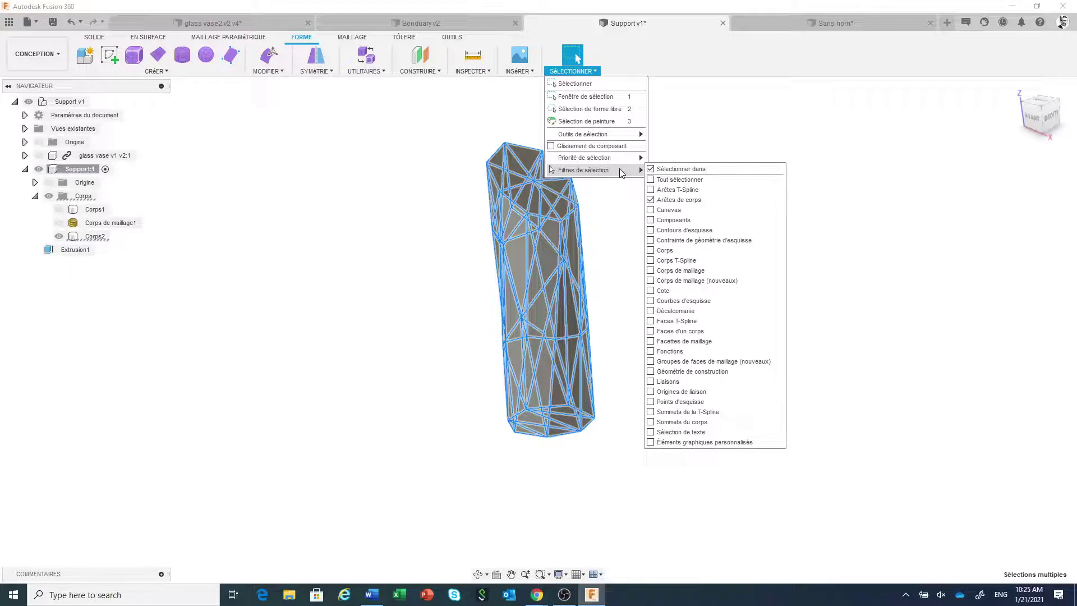
left_click(629, 211)
left_click(628, 210)
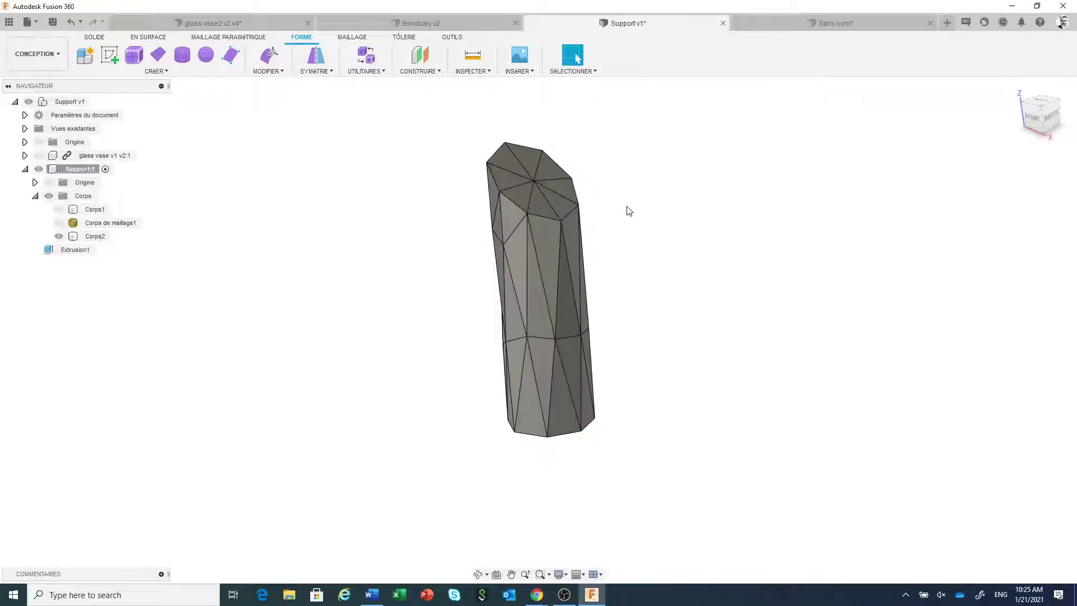
Step: Select all edges of the faceted support body except those meeting at the centre of its top face
left_click_drag(427, 474, 663, 120)
left_click_drag(399, 500, 646, 126)
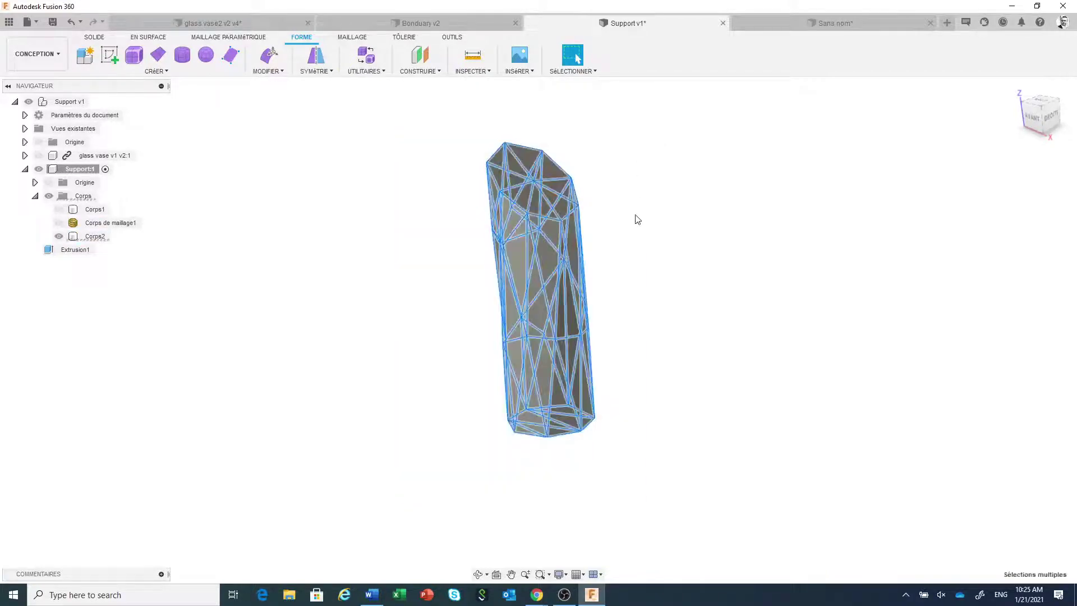
scroll(638, 219, "up", 2)
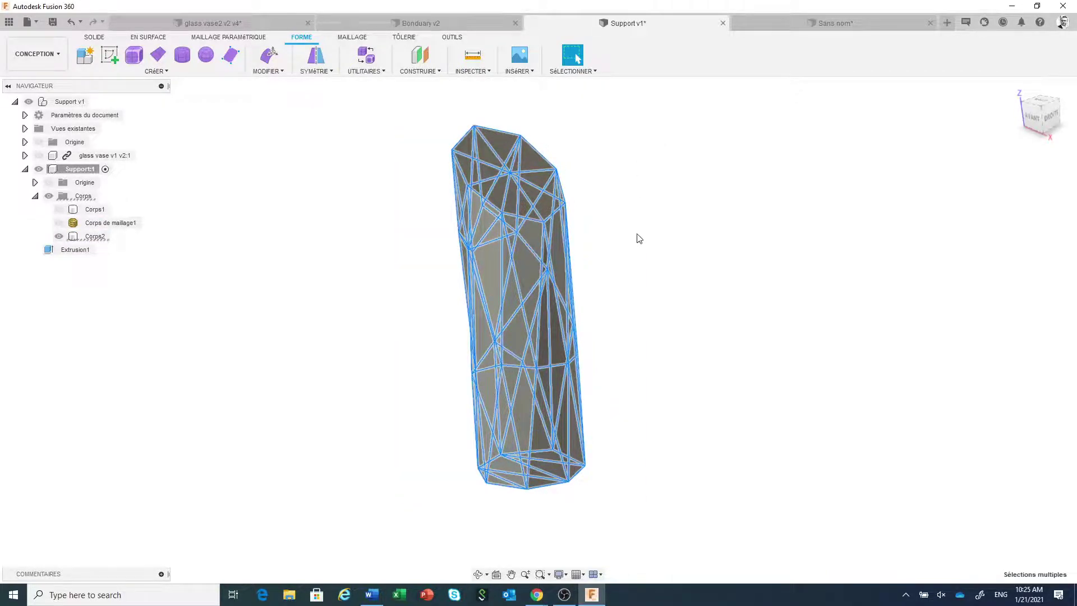
mouse_move(638, 238)
middle_mouse_down("shift")
mouse_move(651, 242)
mouse_move(632, 259)
mouse_move(656, 250)
mouse_move(650, 235)
mouse_move(660, 247)
mouse_move(639, 226)
mouse_move(632, 244)
middle_mouse_up("shift")
scroll(631, 259, "up", 2)
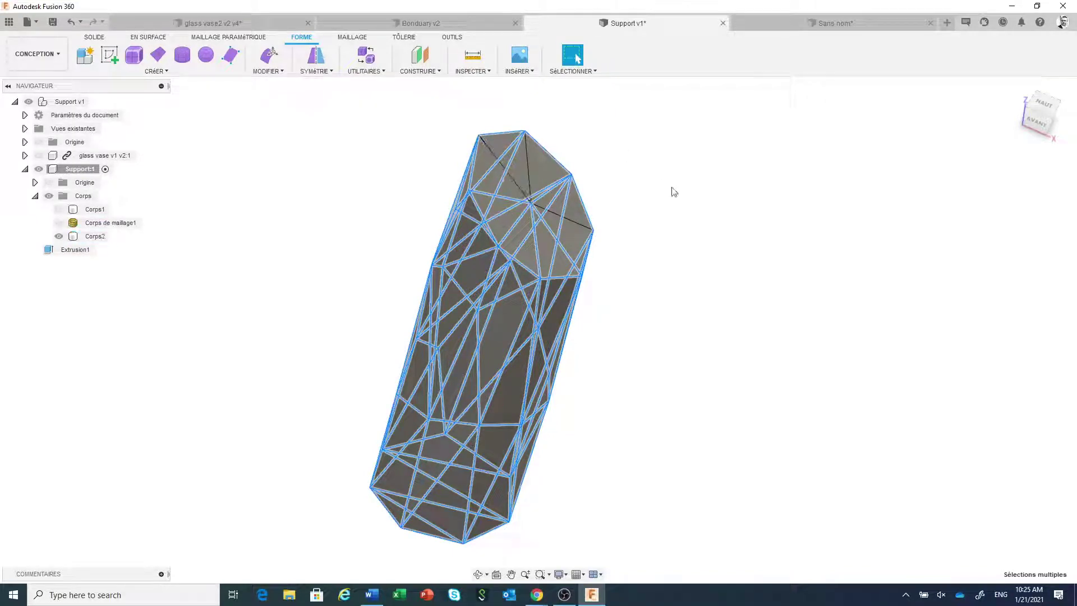
middle_click_drag(690, 224, 659, 217, "shift")
key("Escape")
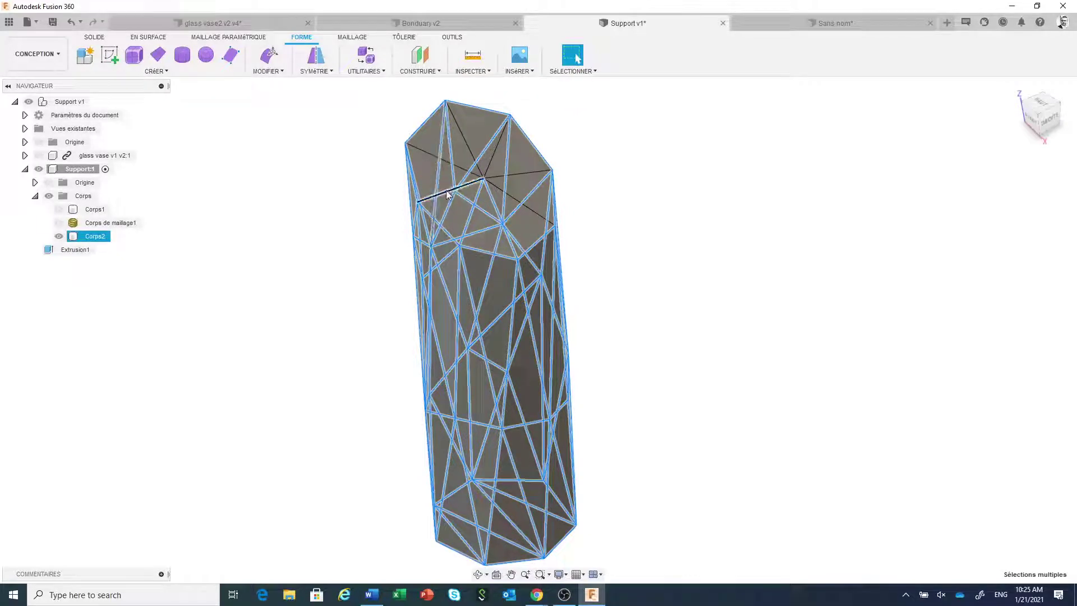
middle_click_drag(684, 230, 639, 211, "shift")
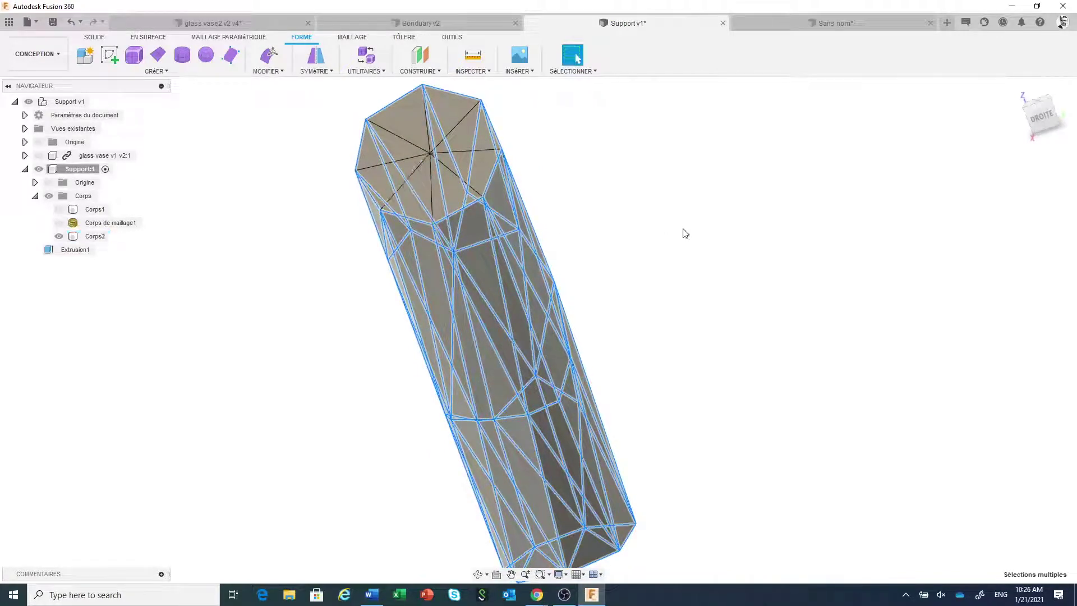
middle_click_drag(684, 233, 739, 232, "shift")
scroll(729, 241, "down", 3)
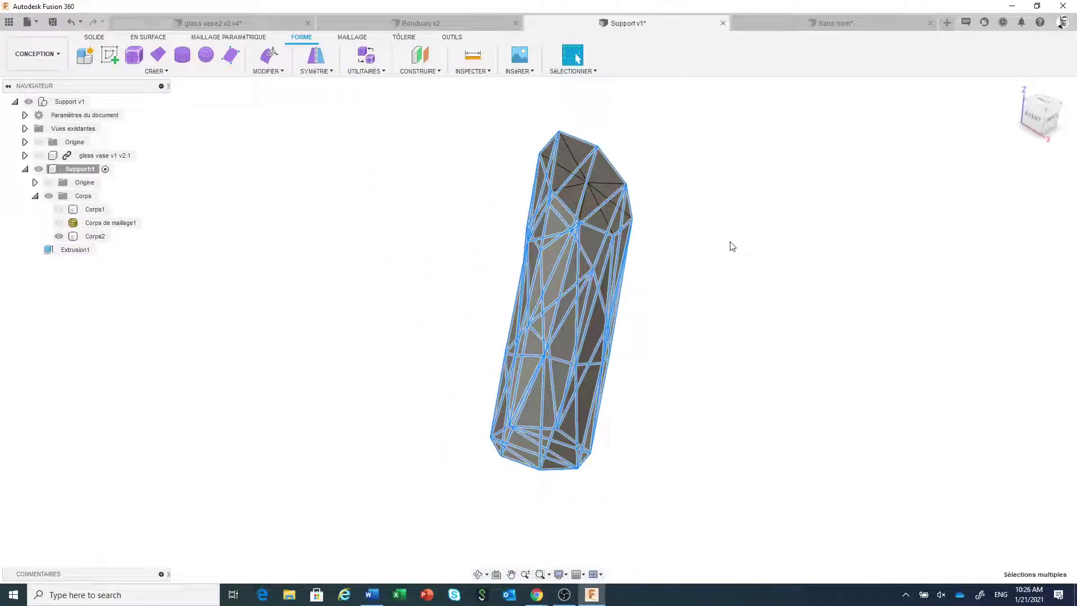
Step: Start a Pipe form along the selected edges with smooth display and a global diameter of 2.5 mm
left_click(161, 73)
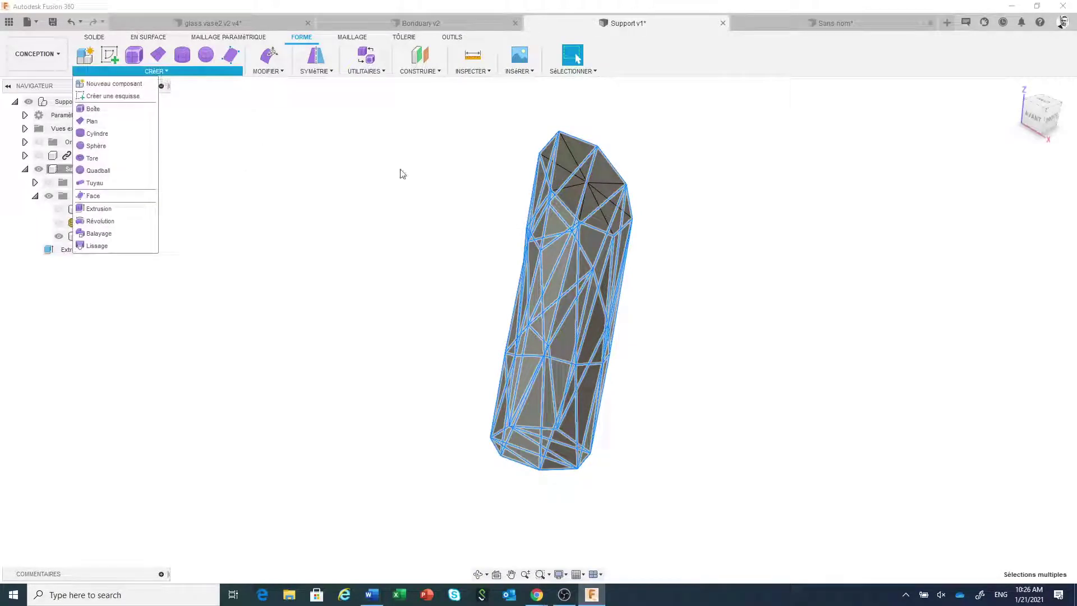
left_click(95, 184)
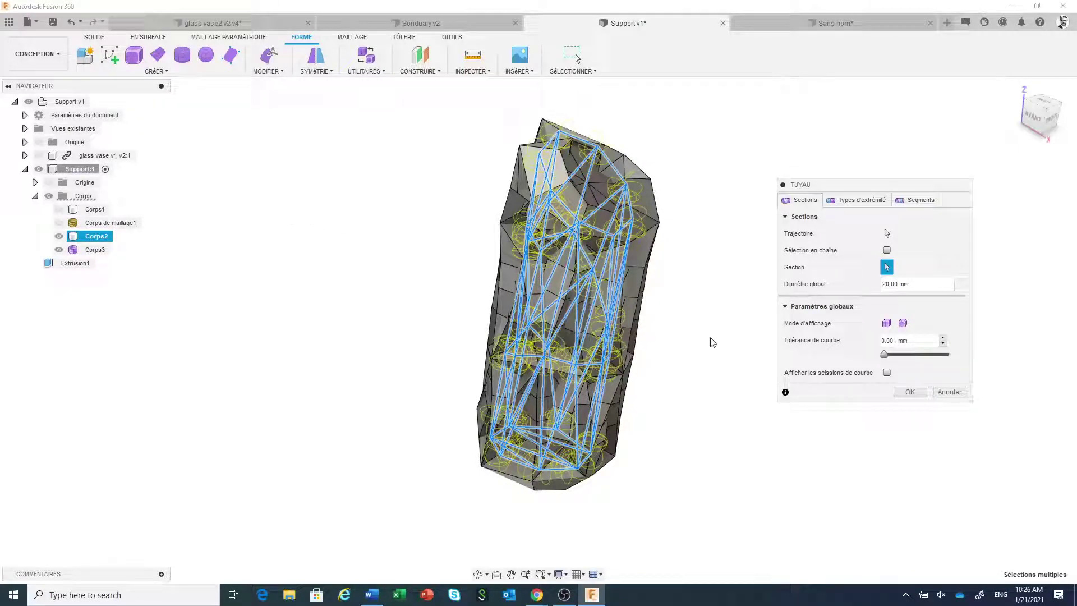
left_click(887, 324)
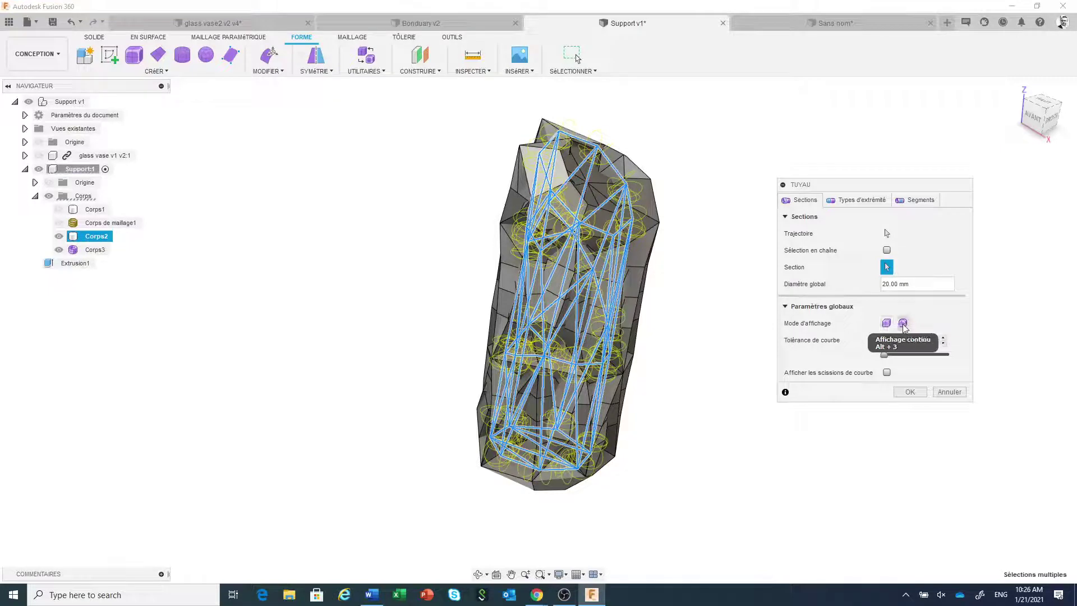
left_click(903, 323)
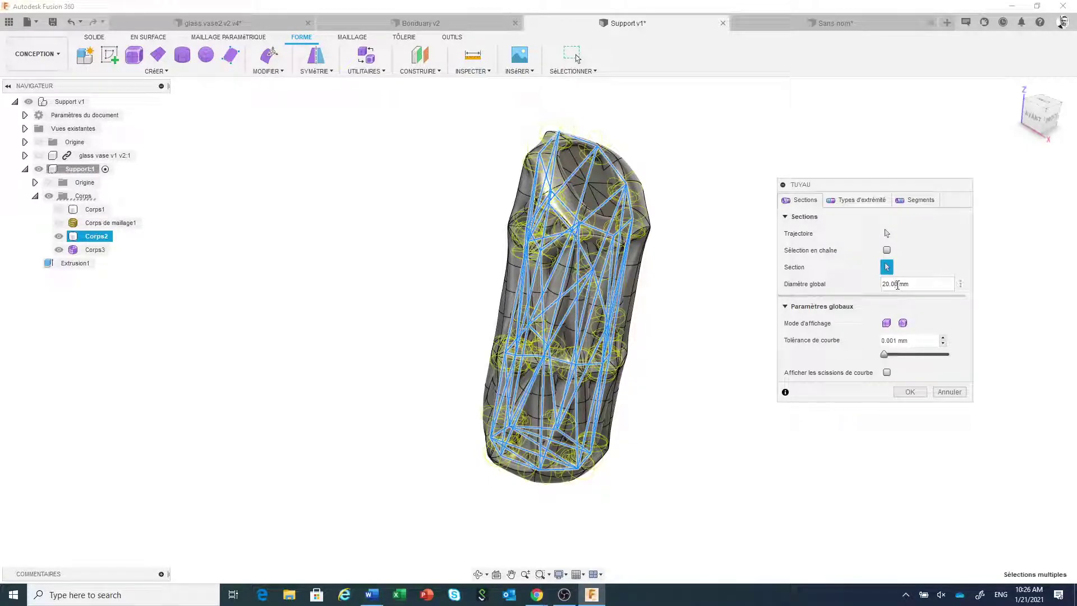
double_click(897, 285)
type("2.5")
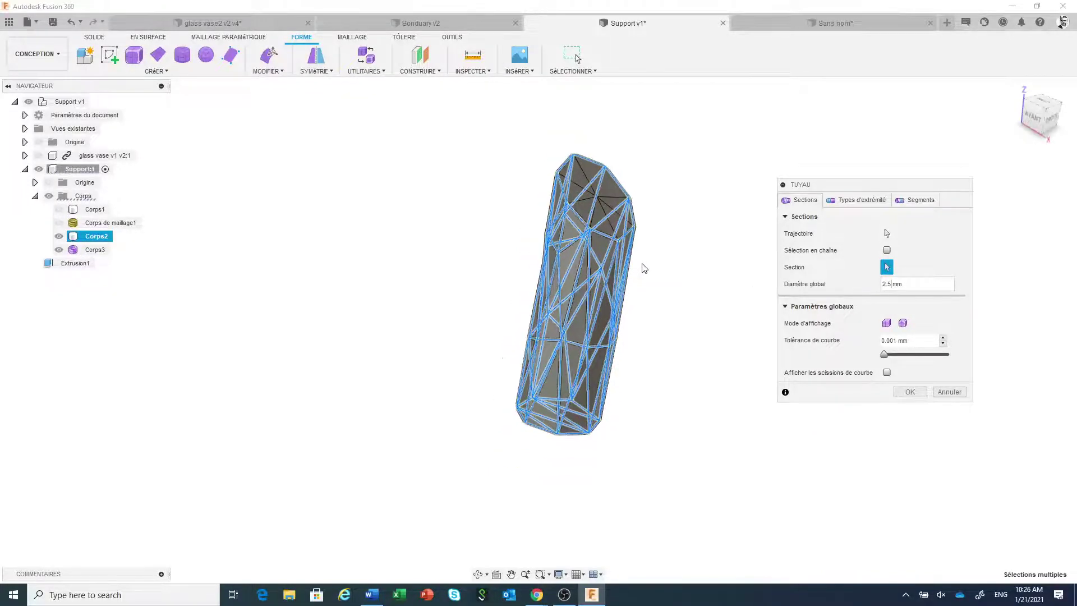
Step: Examine the pipe preview closely at the junctions around the upper rim of the support
scroll(602, 257, "up", 3)
scroll(603, 254, "up", 5)
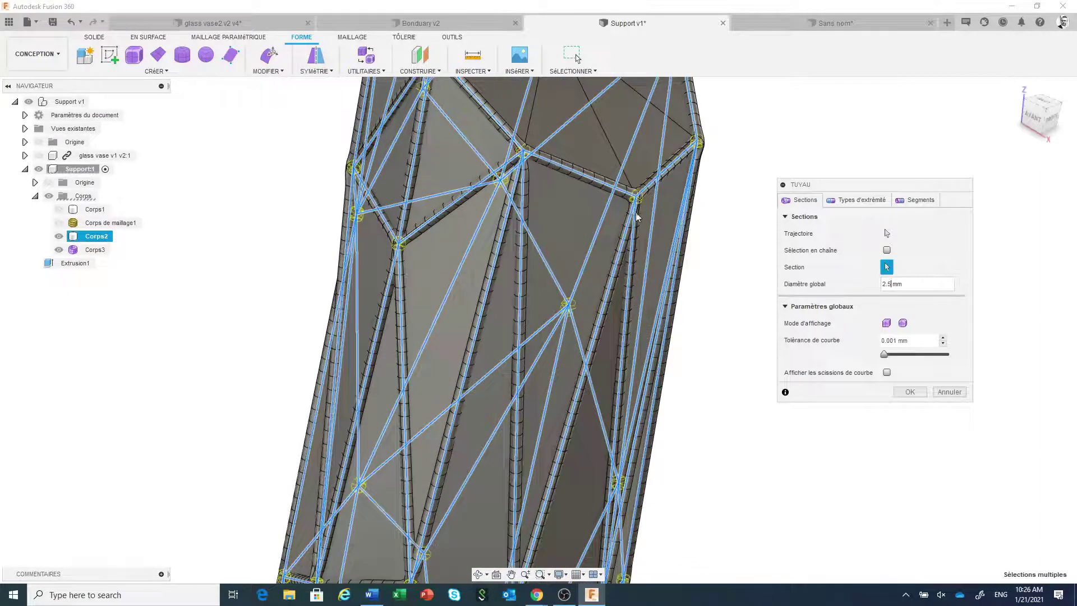
scroll(641, 206, "up", 1)
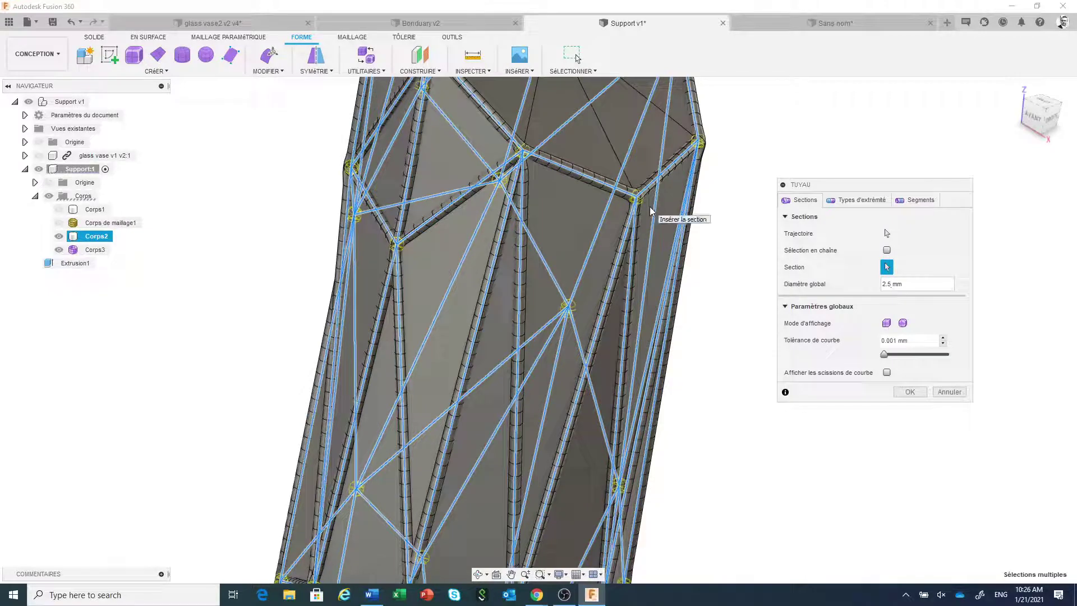
scroll(640, 261, "down", 3)
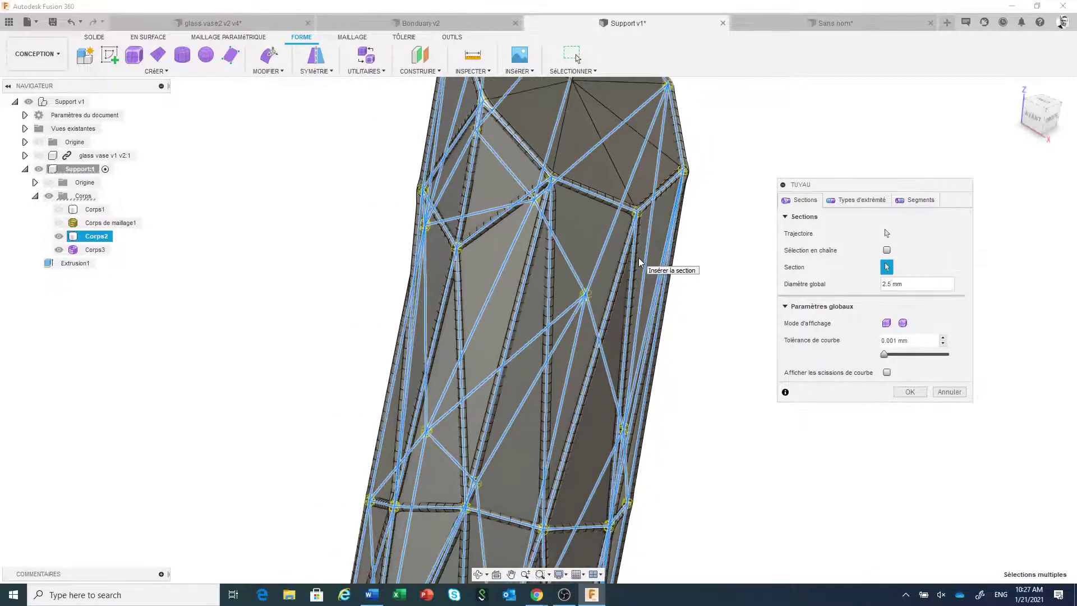
scroll(638, 221, "up", 2)
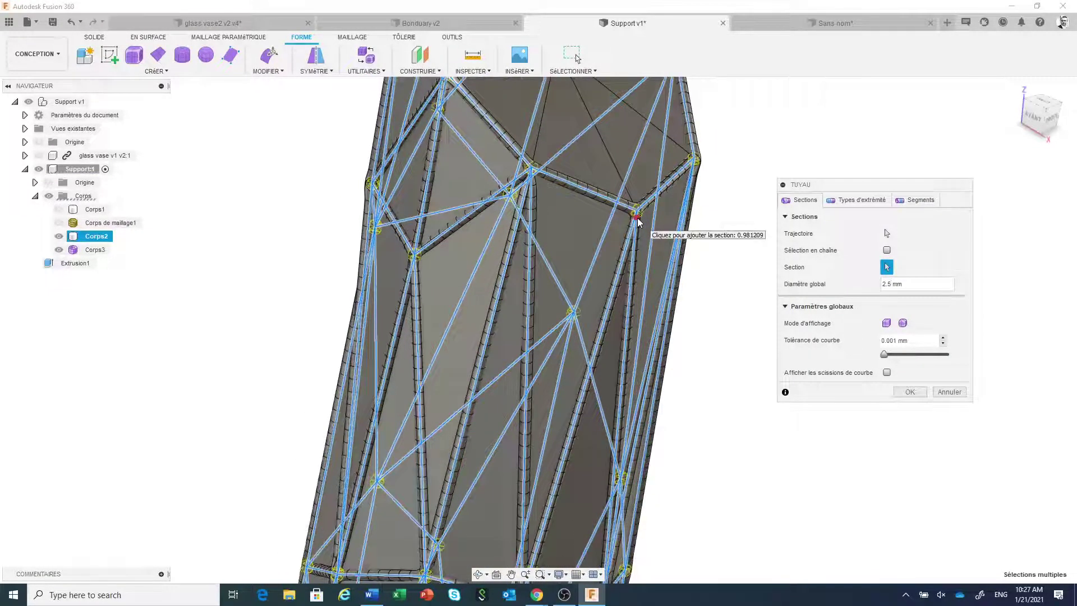
scroll(618, 226, "up", 1)
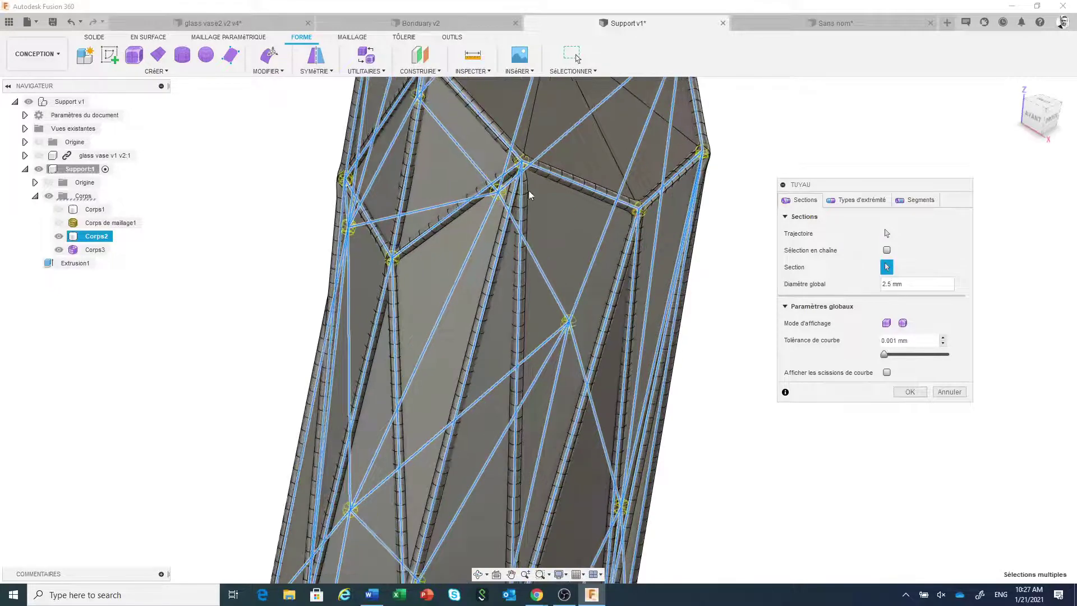
scroll(536, 180, "up", 1)
middle_click_drag(548, 215, 556, 275)
scroll(560, 274, "up", 1)
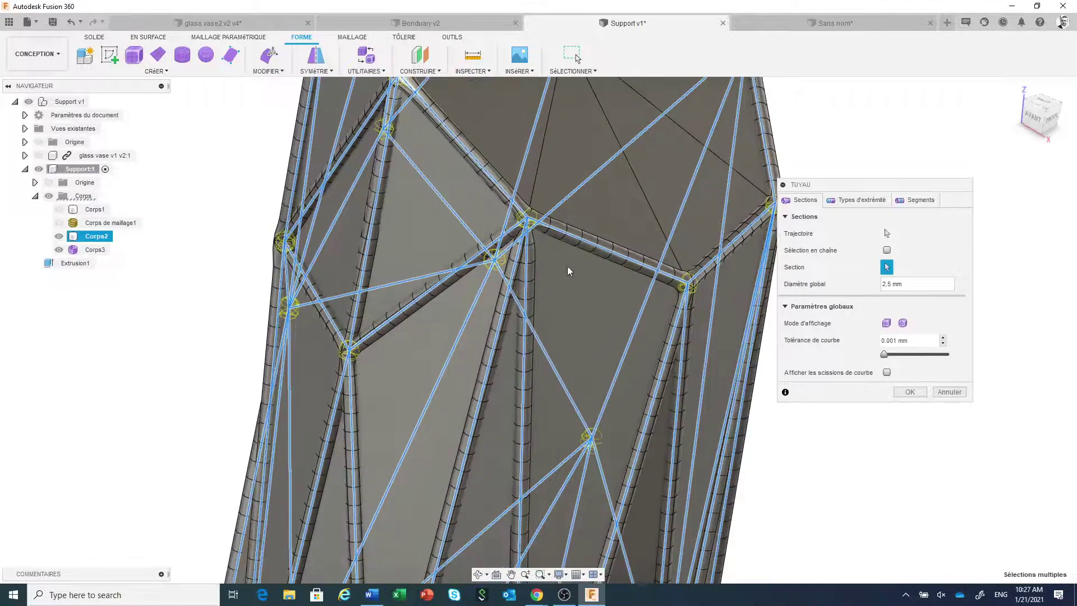
Step: Reduce the pipe's segment density to the minimum and create the pipe form
left_click(913, 201)
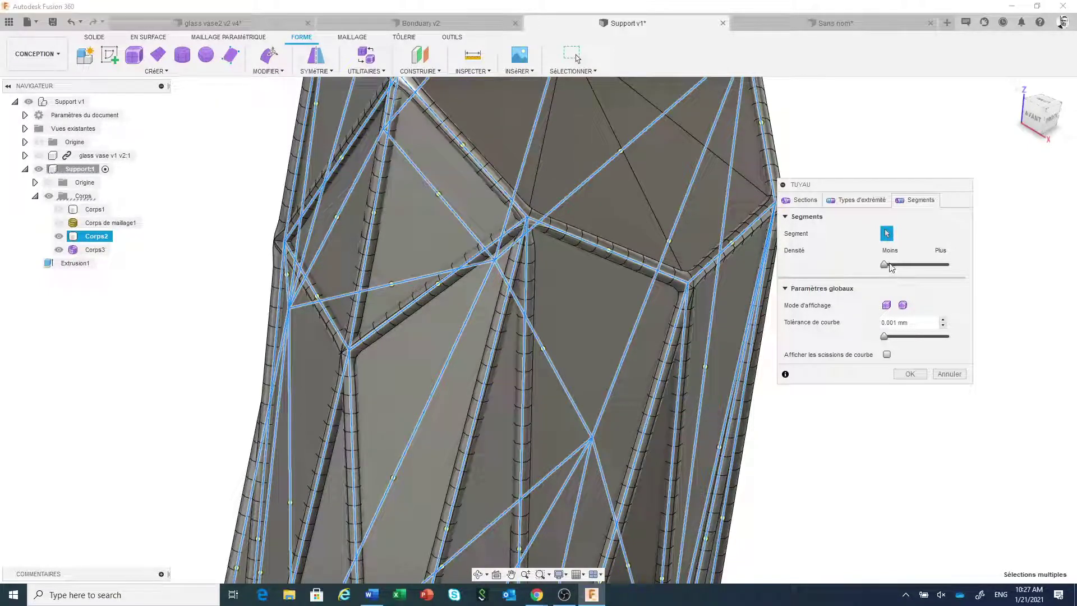
left_click(889, 266)
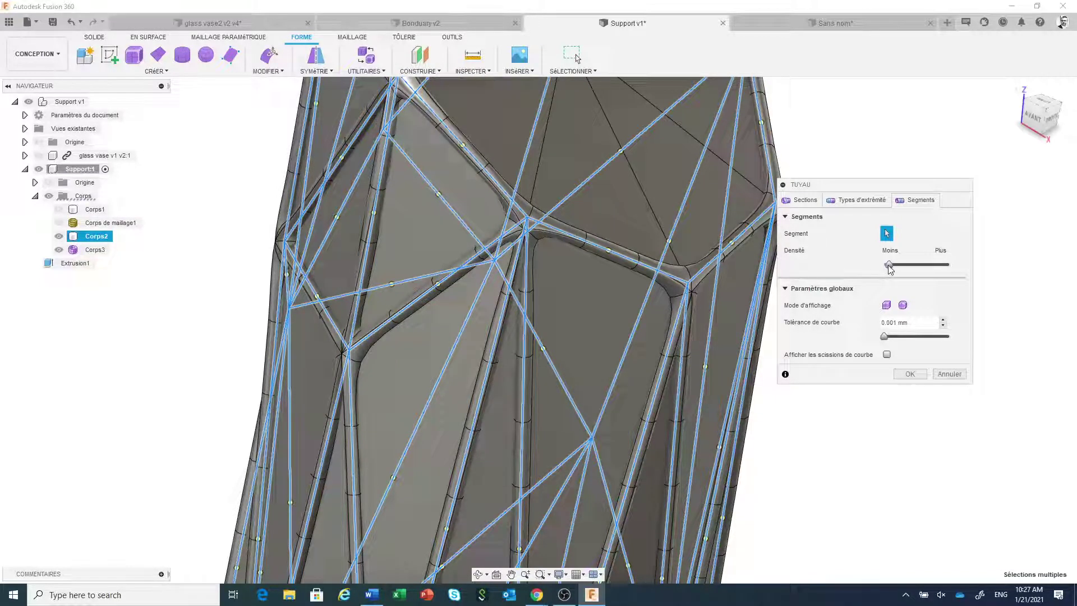
left_click_drag(889, 269, 828, 268)
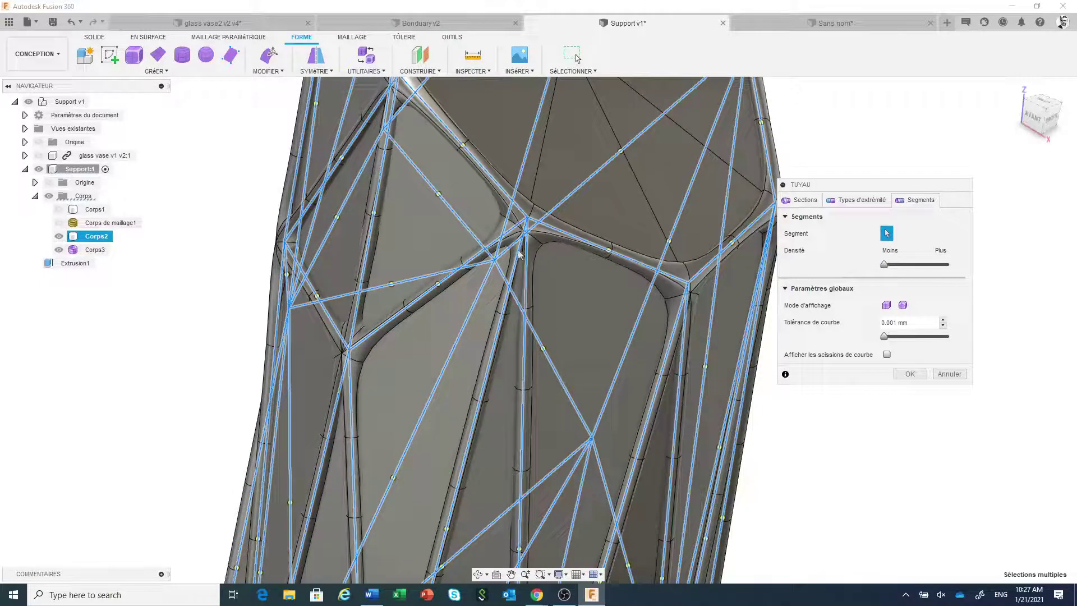
left_click(899, 381)
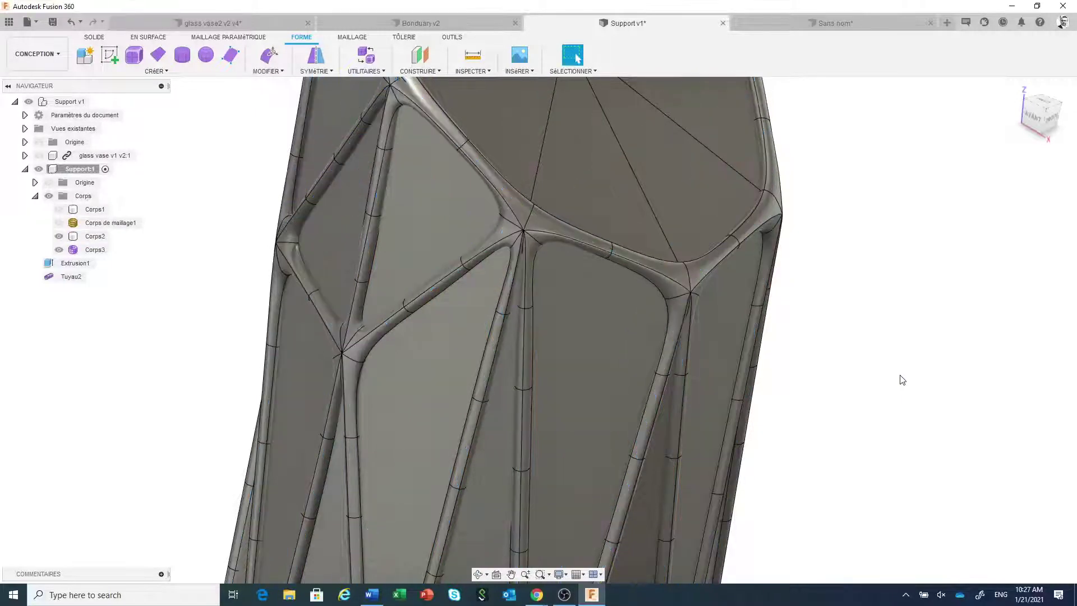
Step: Hide the faceted solid body Corps2 to show only the pipe lattice
scroll(902, 379, "down", 6)
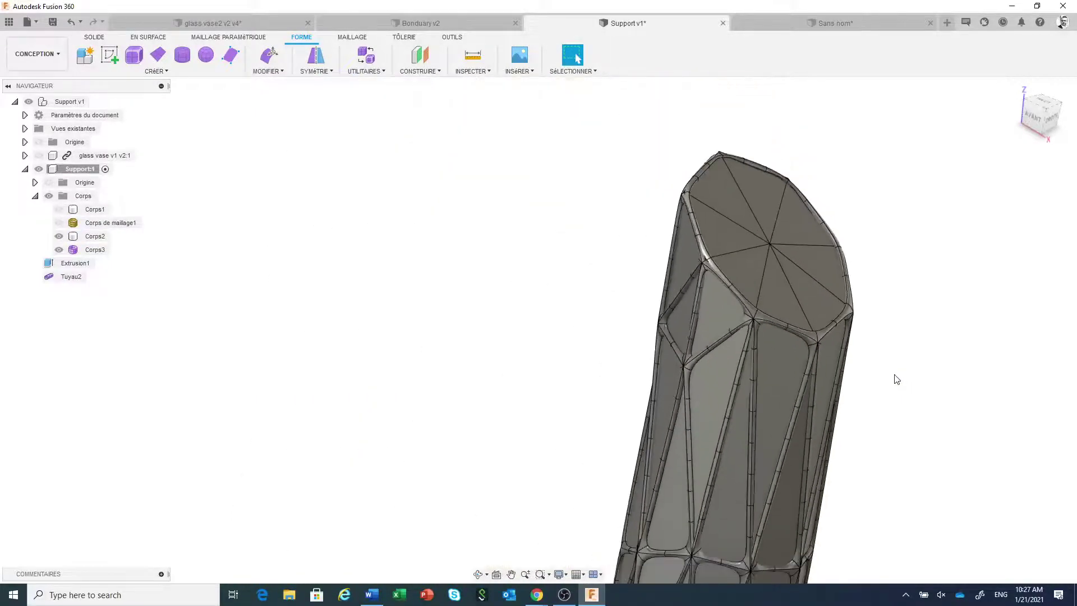
middle_click_drag(890, 383, 696, 298)
scroll(668, 310, "up", 2)
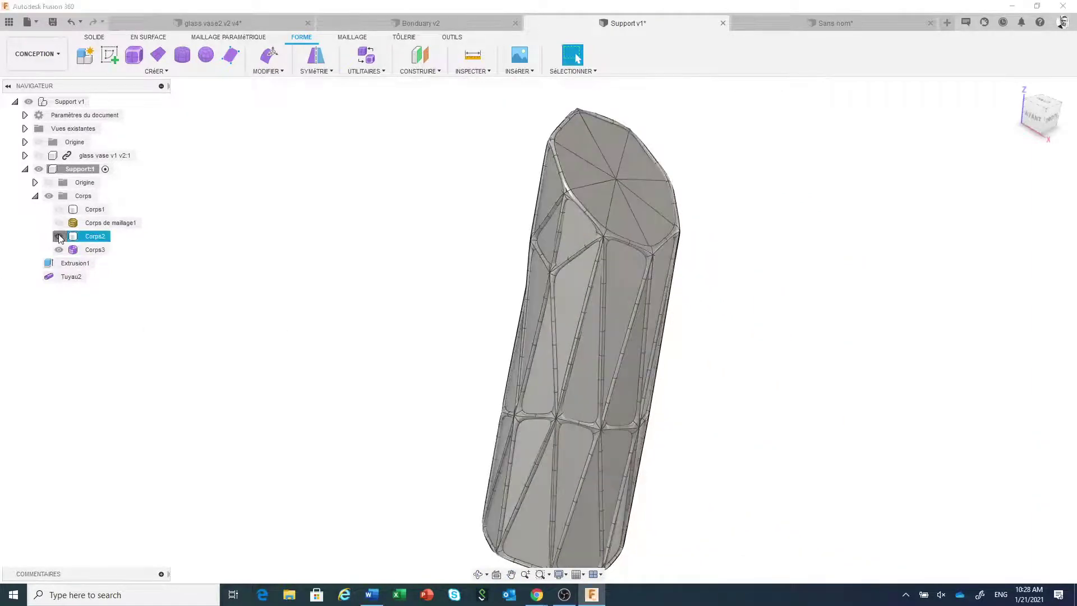
left_click(59, 235)
scroll(705, 375, "down", 1)
middle_click_drag(705, 374, 680, 351)
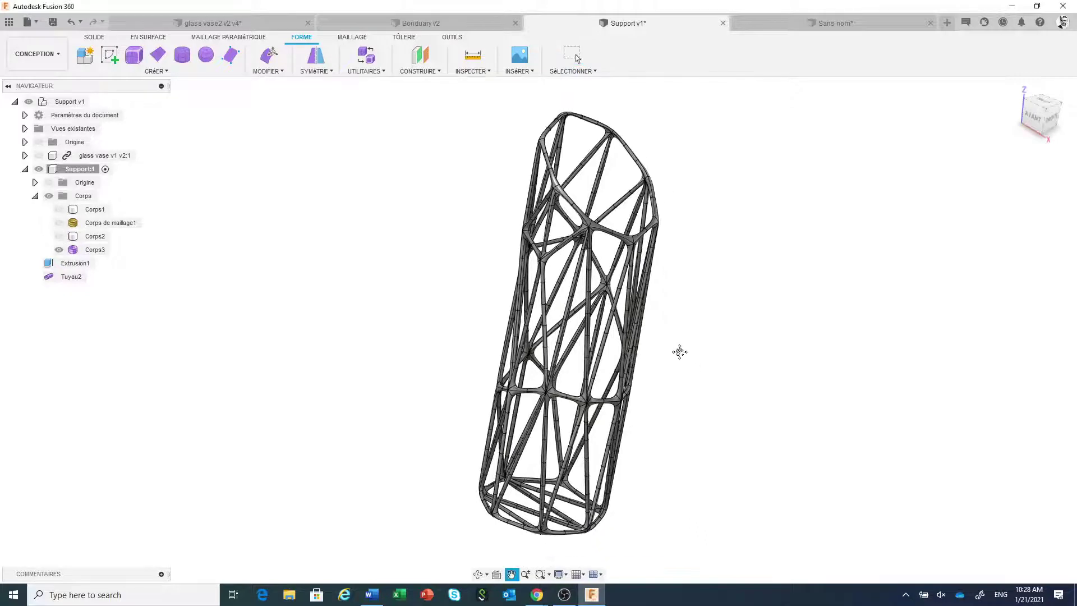
scroll(682, 357, "up", 1)
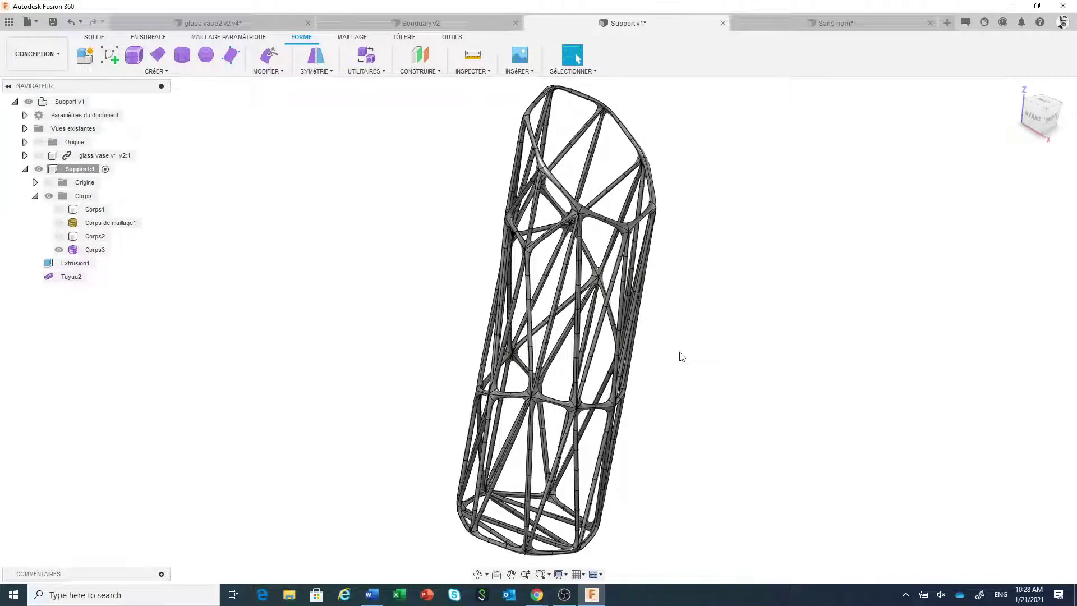
mouse_move(702, 346)
middle_mouse_down("shift")
mouse_move(680, 406)
mouse_move(688, 372)
mouse_move(707, 354)
middle_mouse_up("shift")
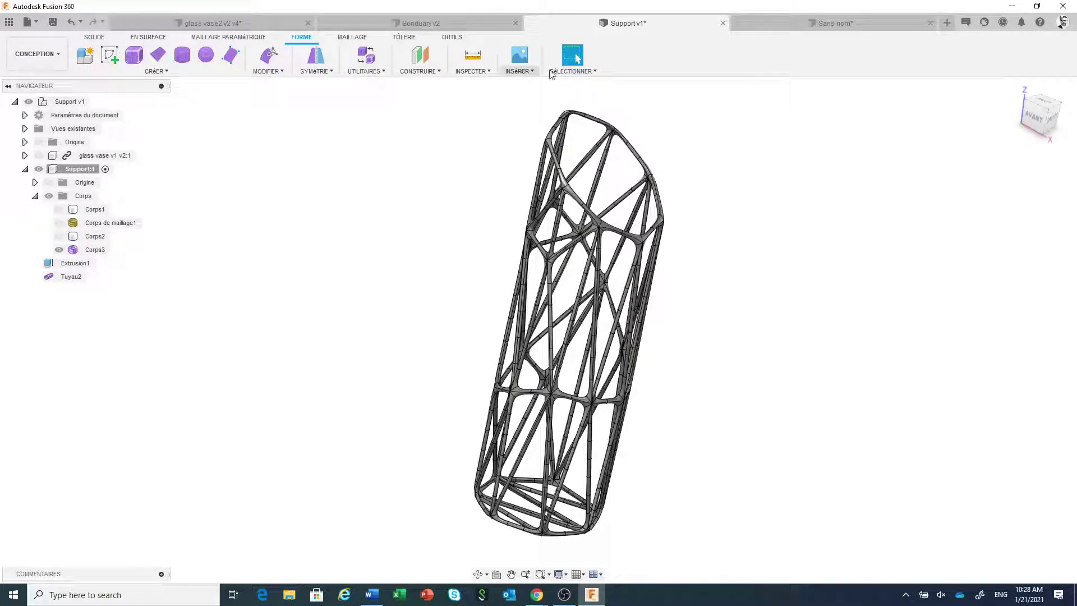
Step: Start a section analysis of the lattice on the XY plane, with the cut offset to 117.05 mm
left_click(479, 72)
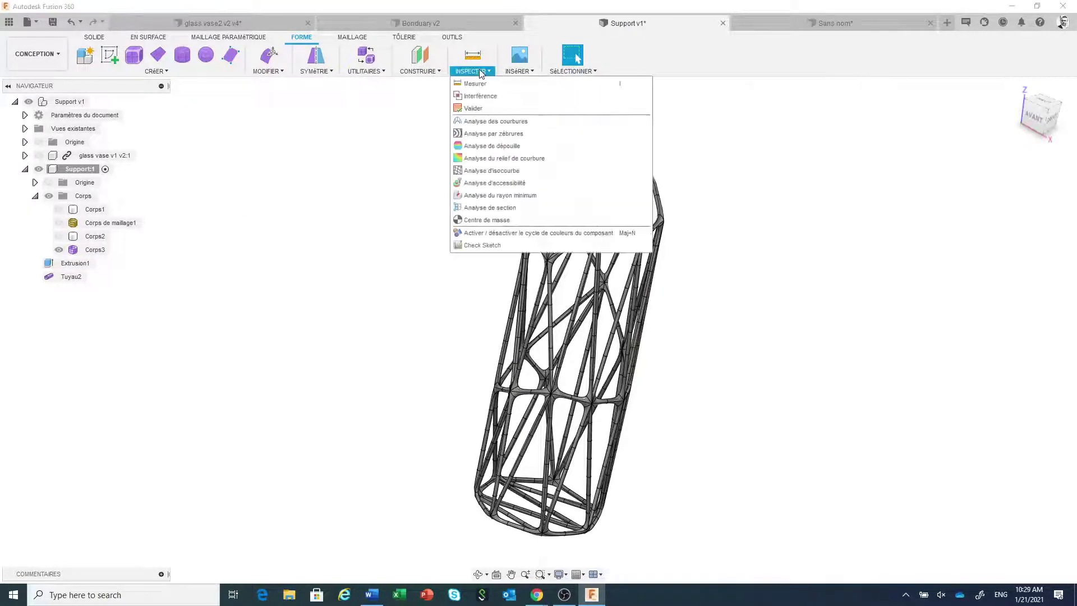
left_click(488, 207)
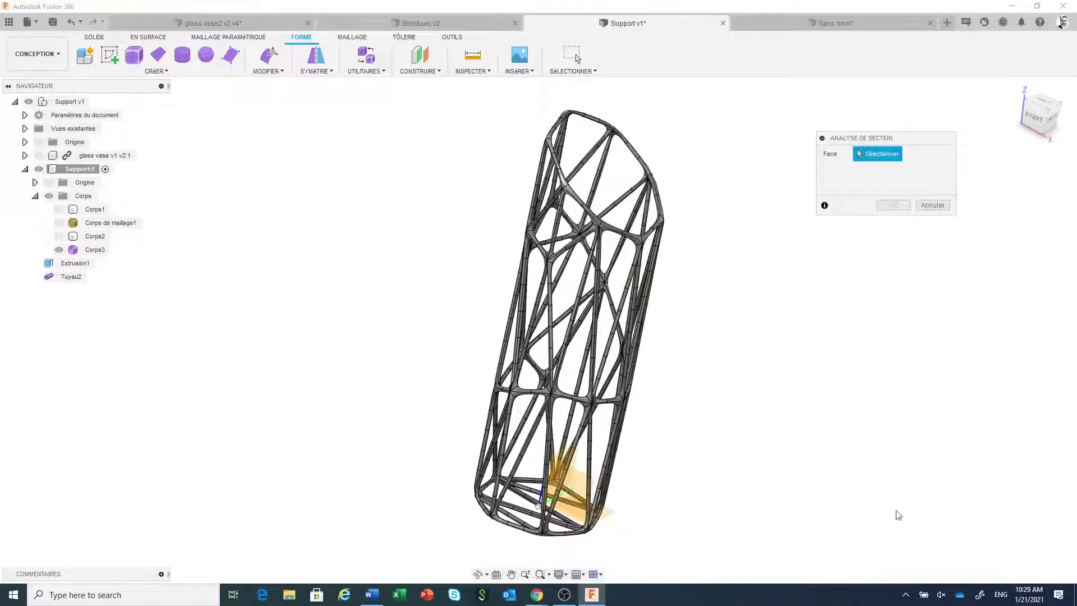
left_click(612, 518)
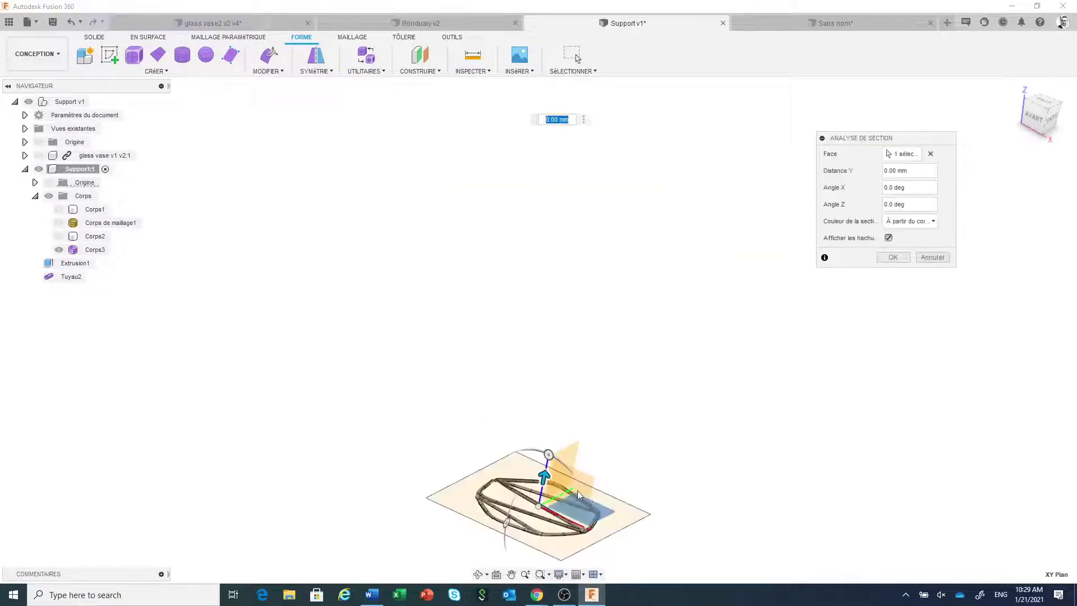
left_click_drag(543, 477, 574, 262)
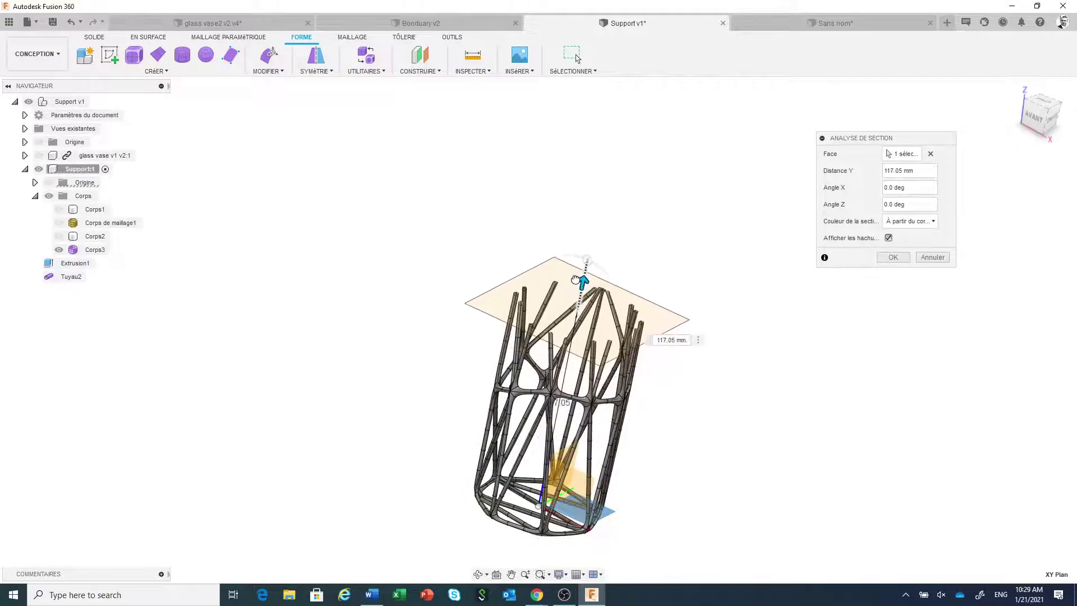
Step: Inspect the cut pipes from above, accept the section analysis and hide it to restore the full lattice
middle_click_drag(694, 404, 643, 333)
scroll(643, 334, "up", 6)
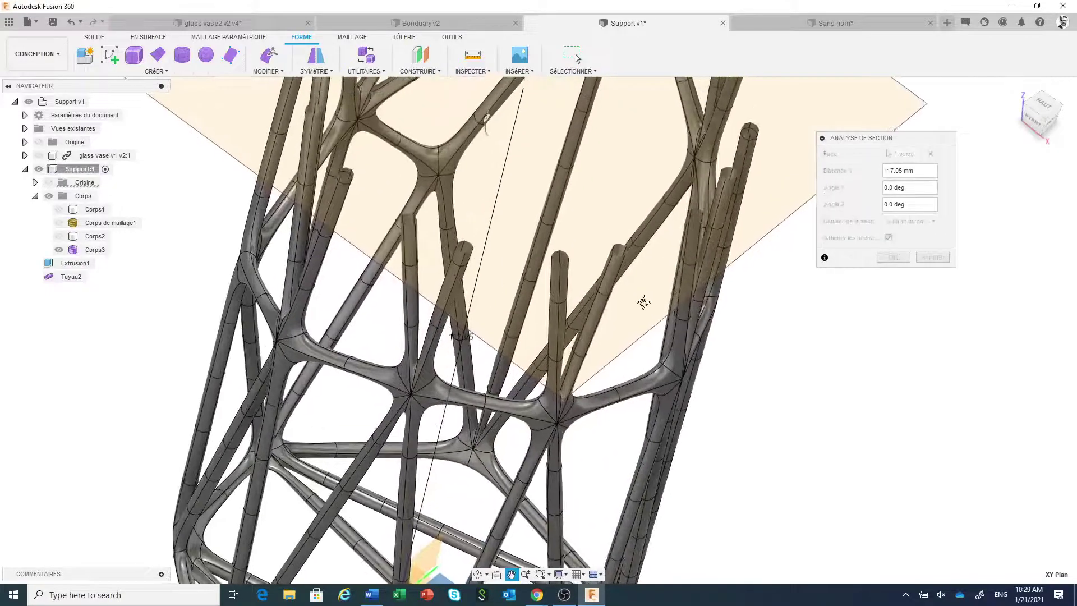
middle_click_drag(644, 305, 589, 326, "shift")
middle_click_drag(561, 185, 560, 132, "shift")
scroll(651, 331, "down", 4)
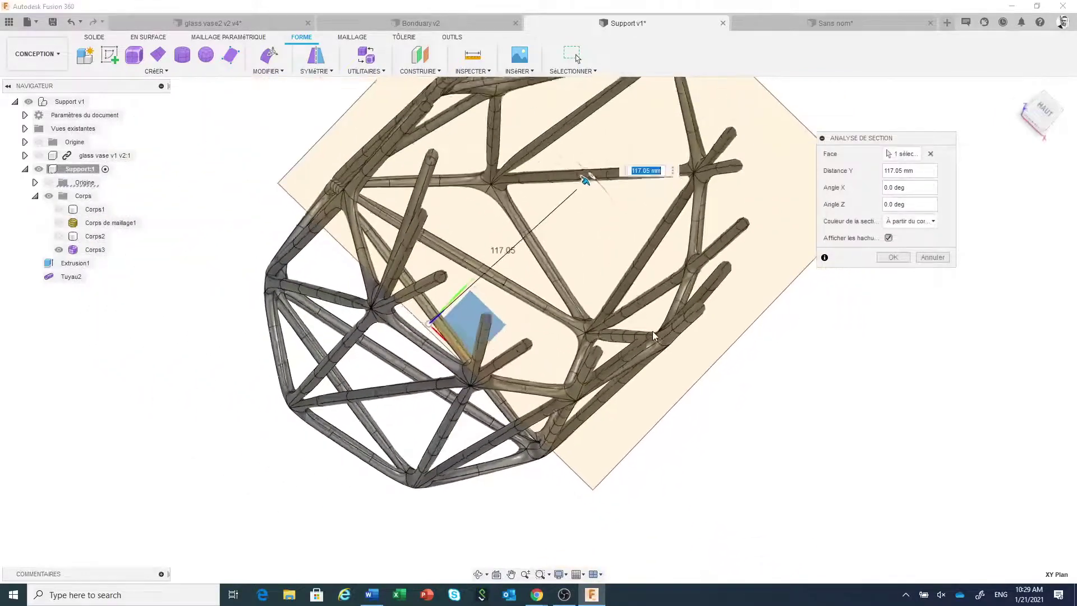
middle_click_drag(652, 330, 679, 370)
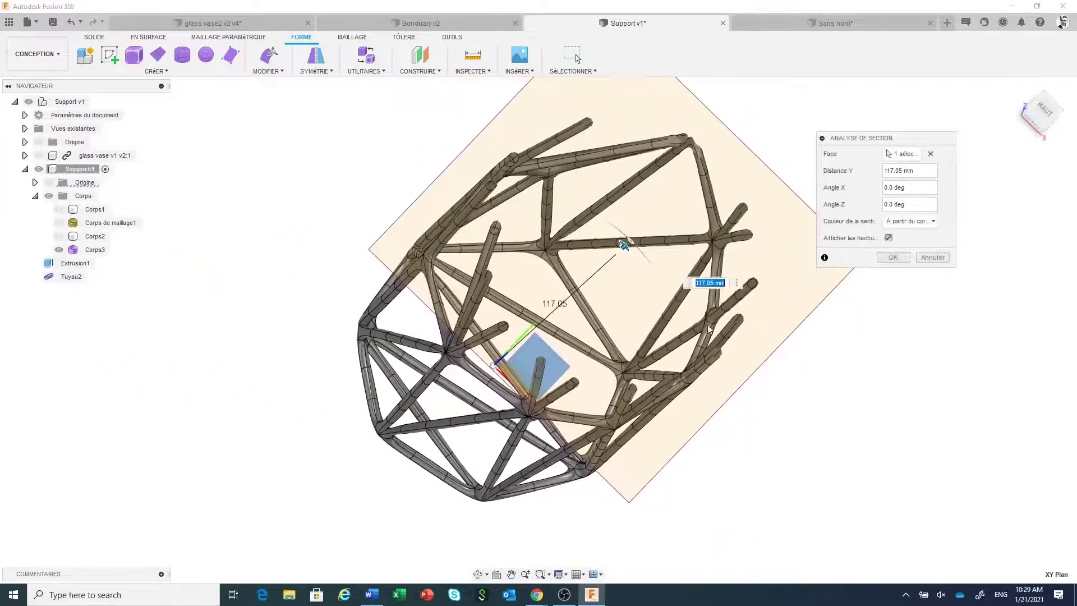
left_click(893, 258)
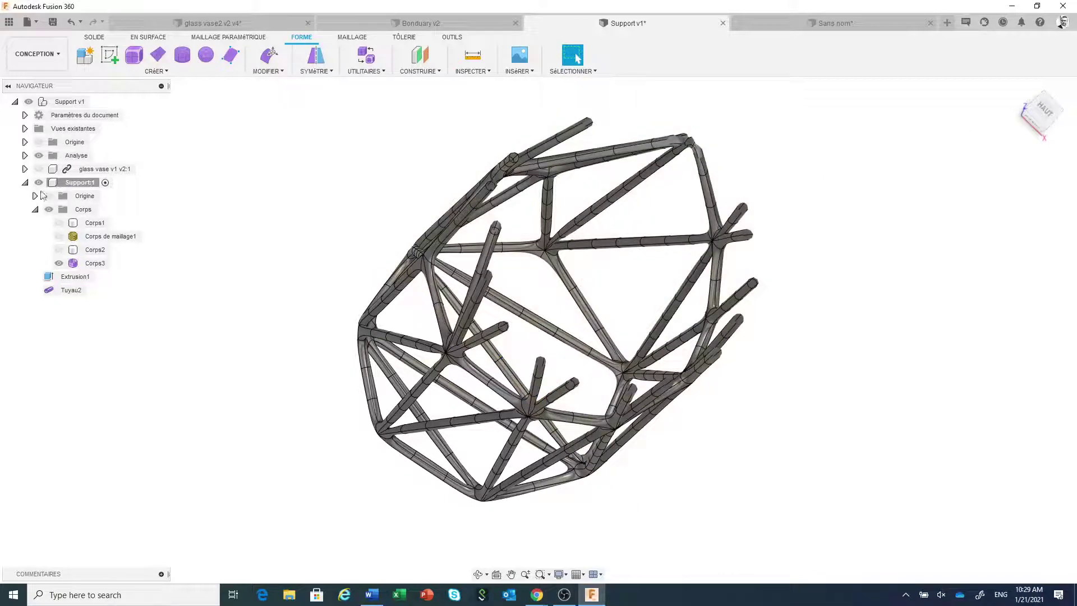
left_click(38, 156)
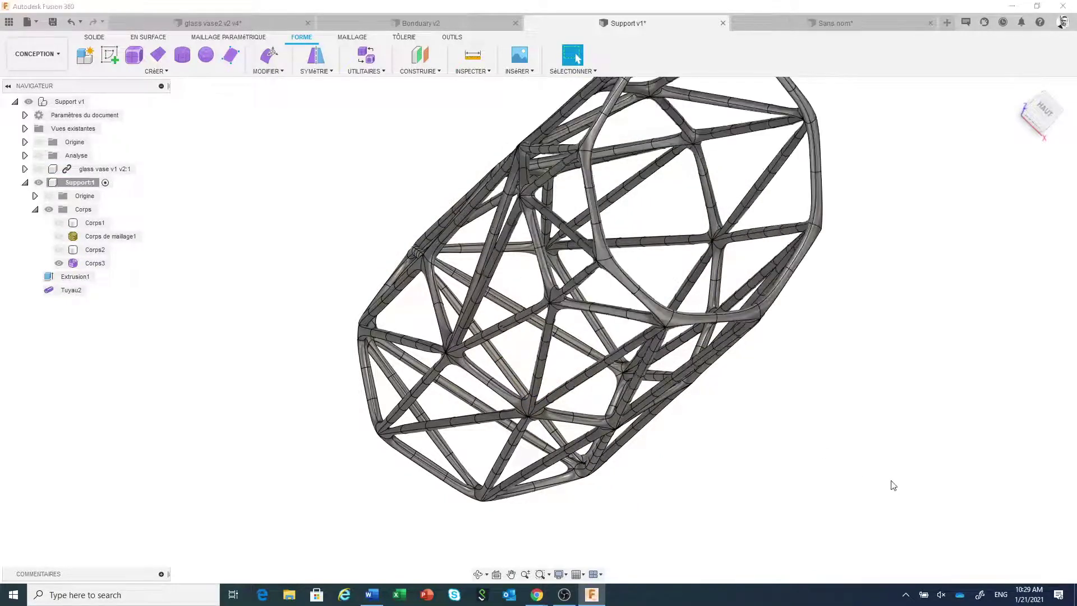
Step: Try to convert the pipe lattice Corps3 from T-Splines to BRep as a new body
scroll(892, 488, "down", 2)
middle_click_drag(892, 503, 824, 432, "shift")
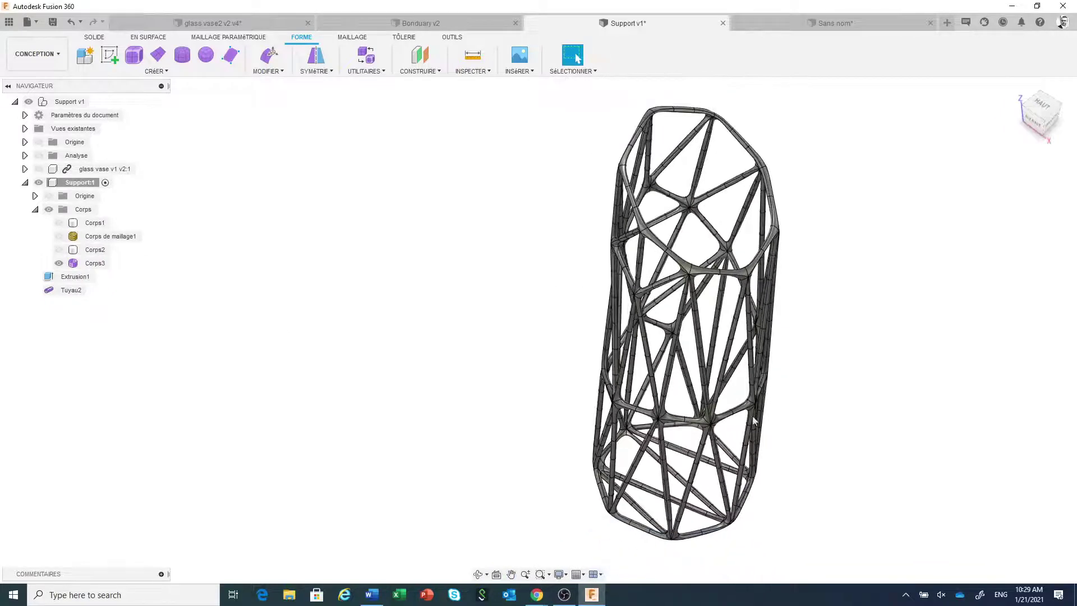
left_click(100, 264)
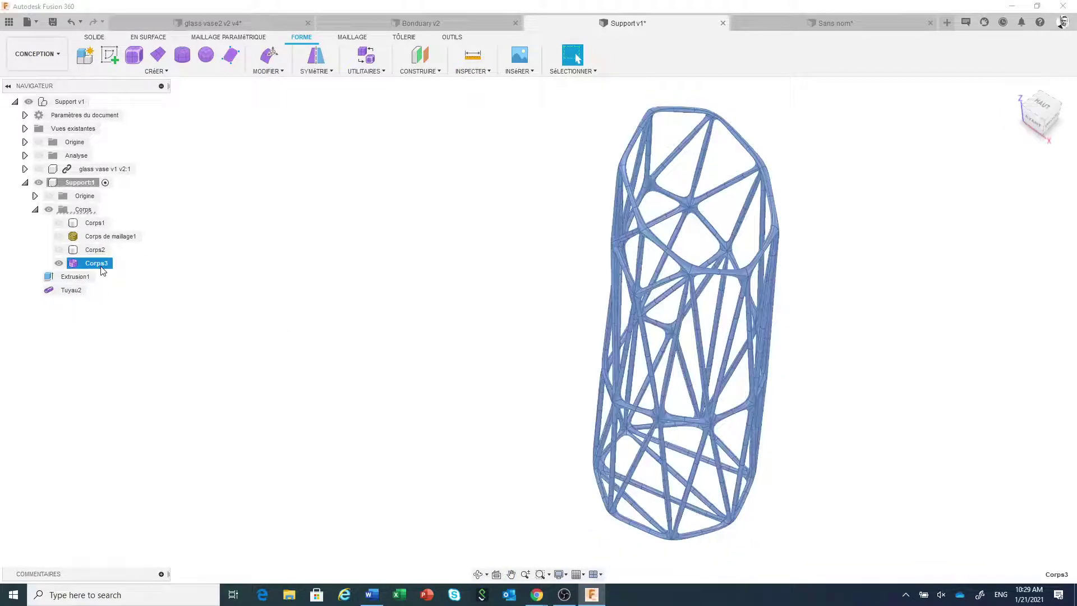
right_click(103, 271)
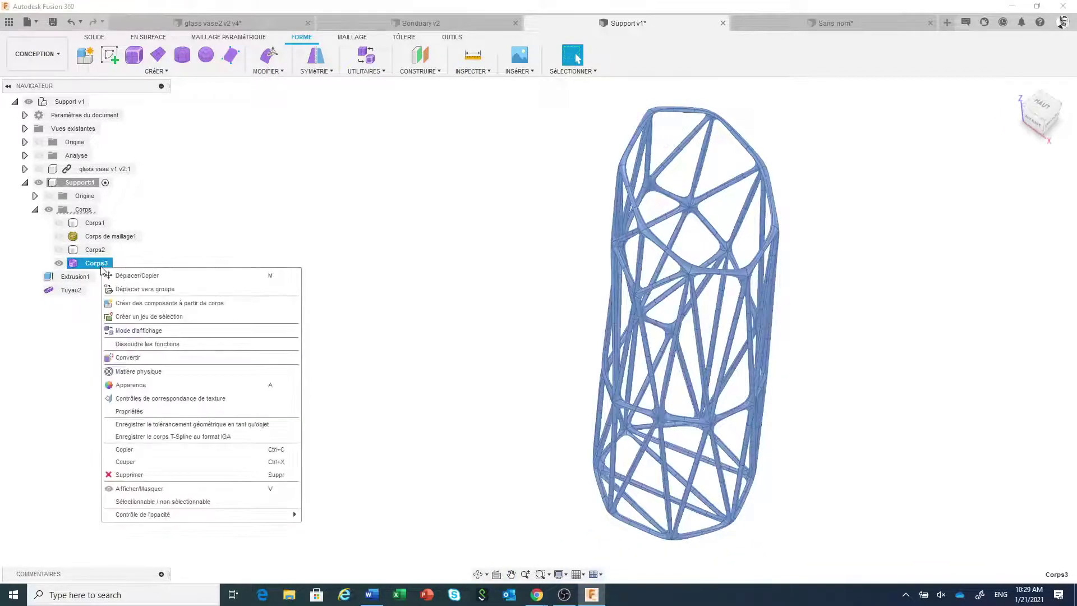
left_click(132, 359)
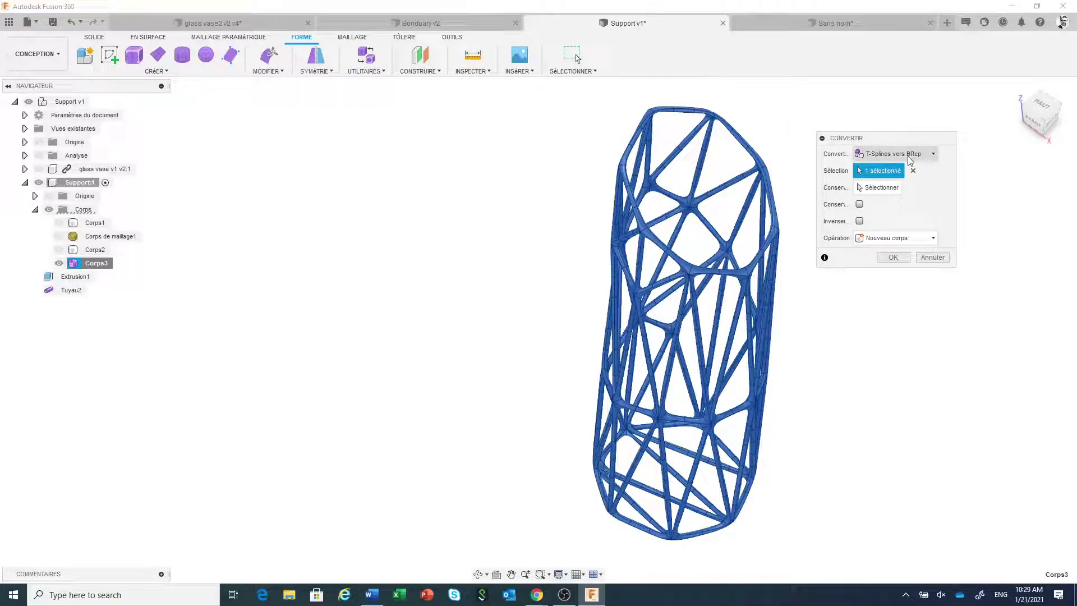
left_click(892, 258)
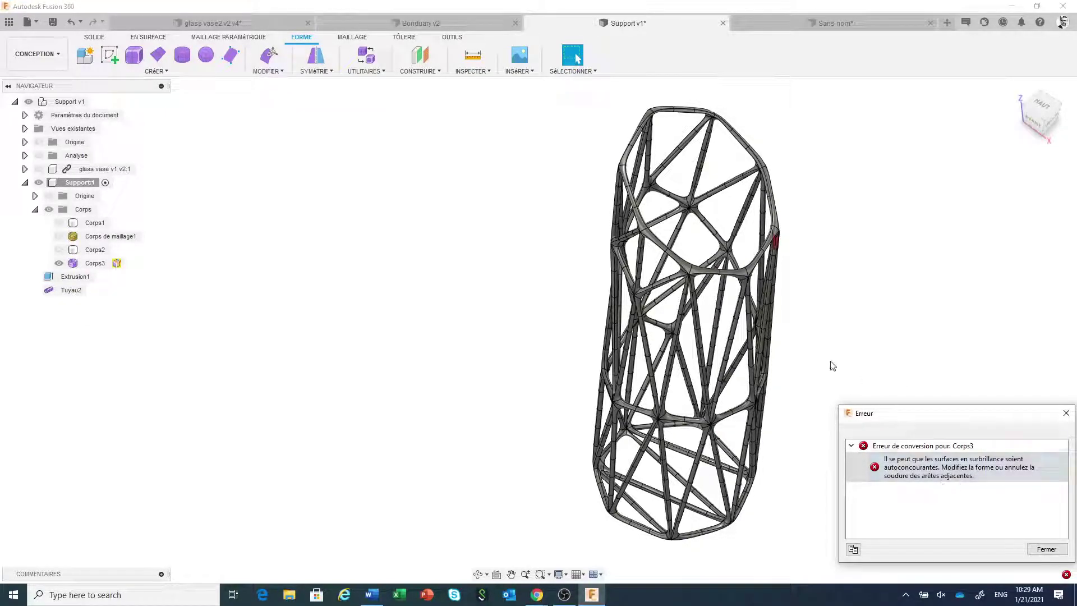
Step: Examine the highlighted problem face on the pipe below the lattice's upper joint, then dismiss the conversion error
middle_click_drag(819, 356, 708, 321)
scroll(706, 321, "down", 2)
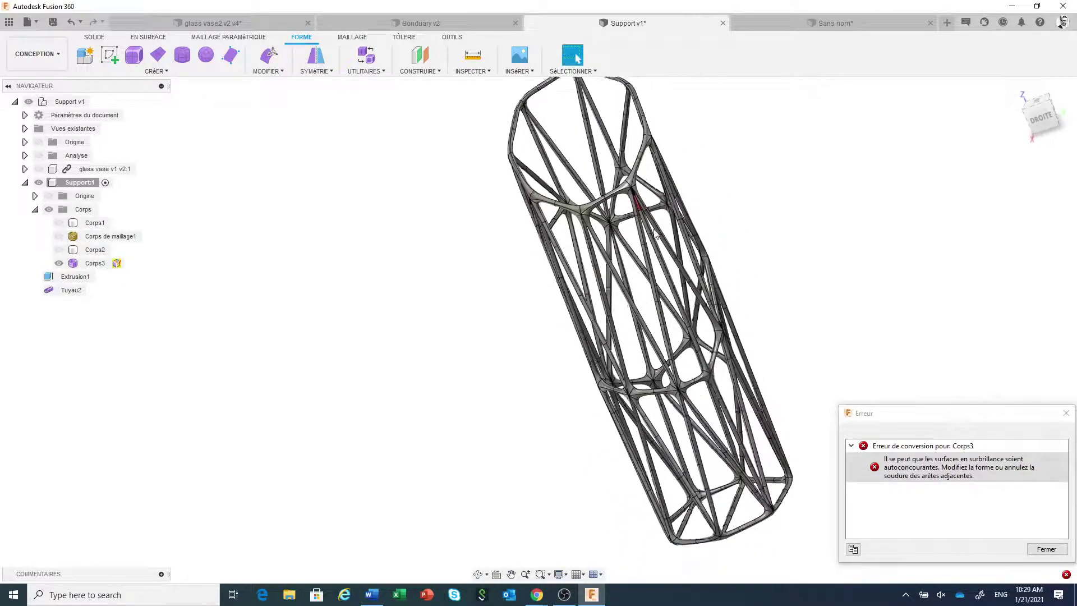
scroll(648, 211, "up", 6)
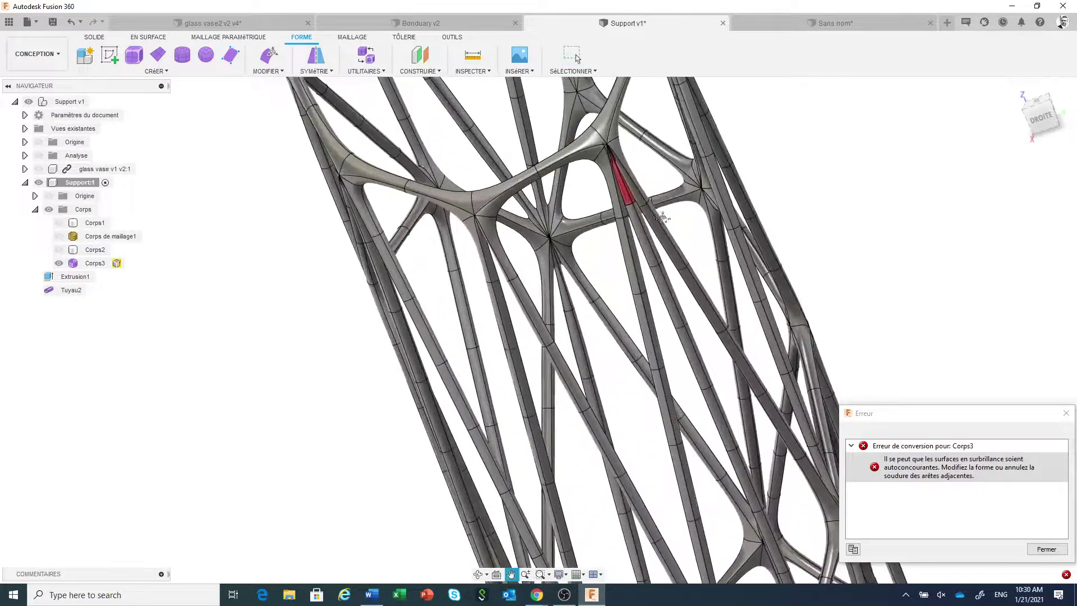
scroll(645, 213, "down", 4)
scroll(617, 235, "down", 5)
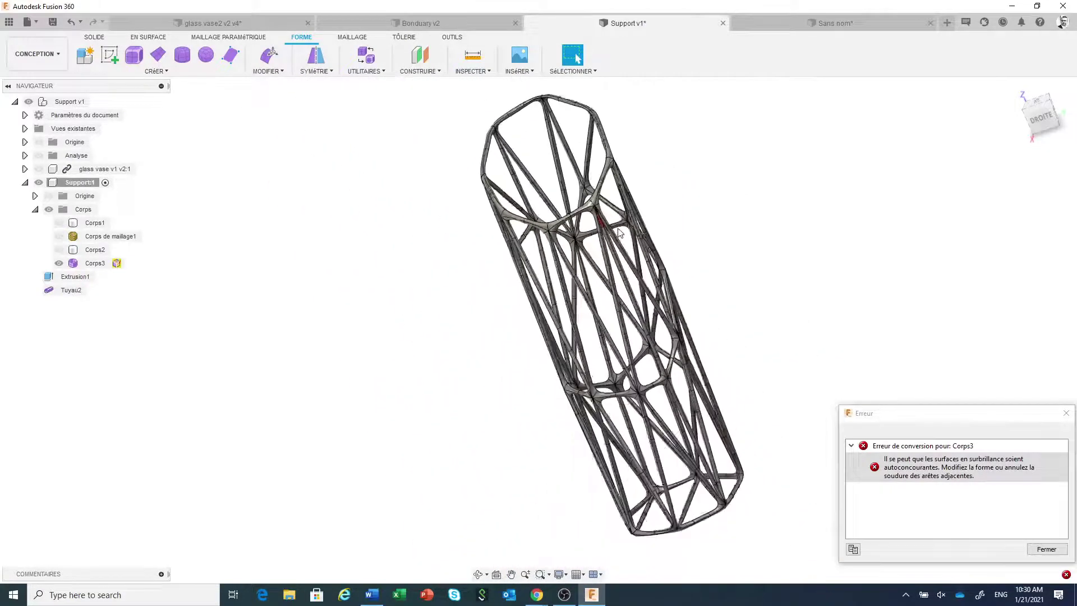
middle_click_drag(630, 295, 607, 330, "shift")
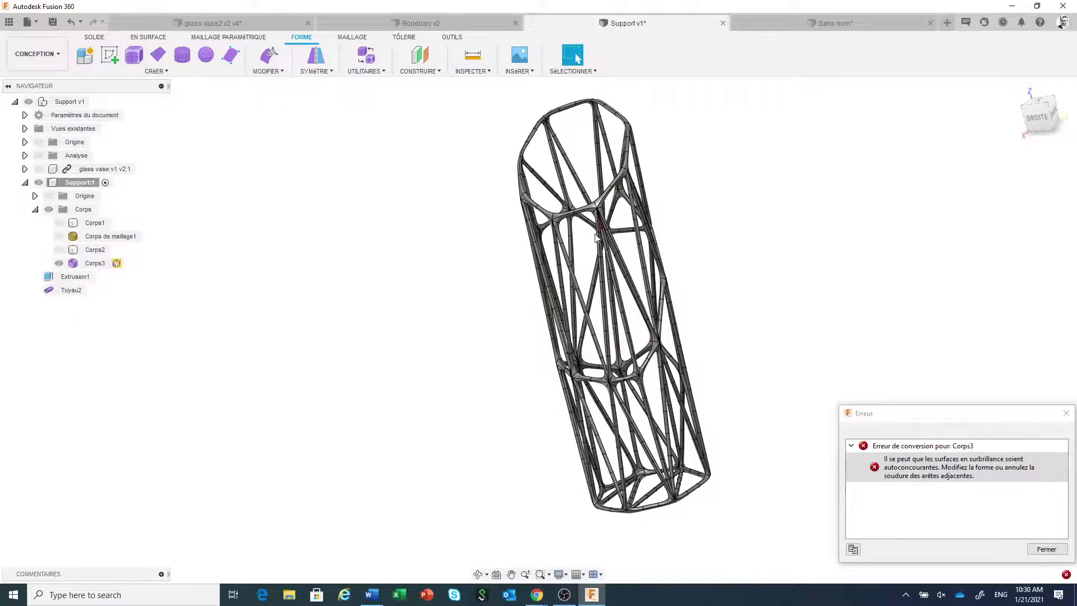
scroll(611, 239, "up", 5)
scroll(611, 237, "down", 5)
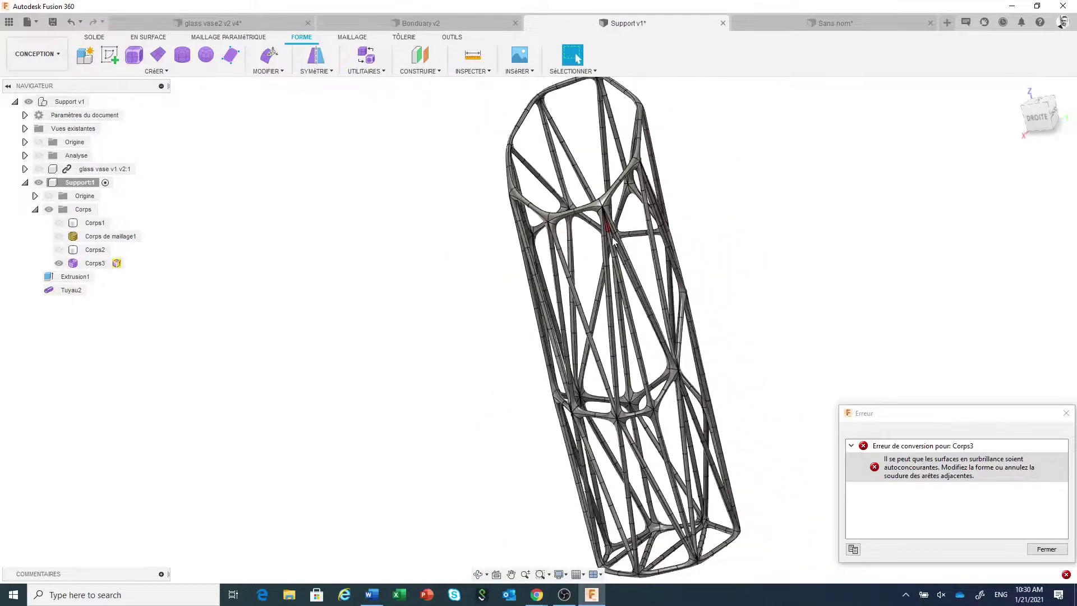
left_click(1047, 550)
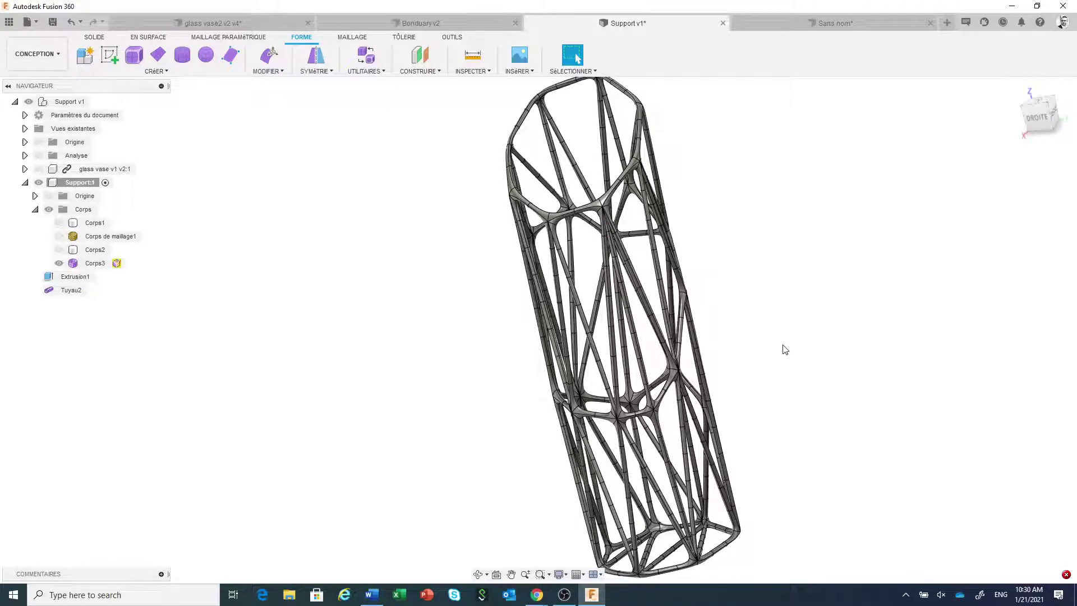
Step: Switch from the form tools to the solid modelling tools
scroll(783, 346, "down", 2)
middle_click_drag(784, 346, 717, 348)
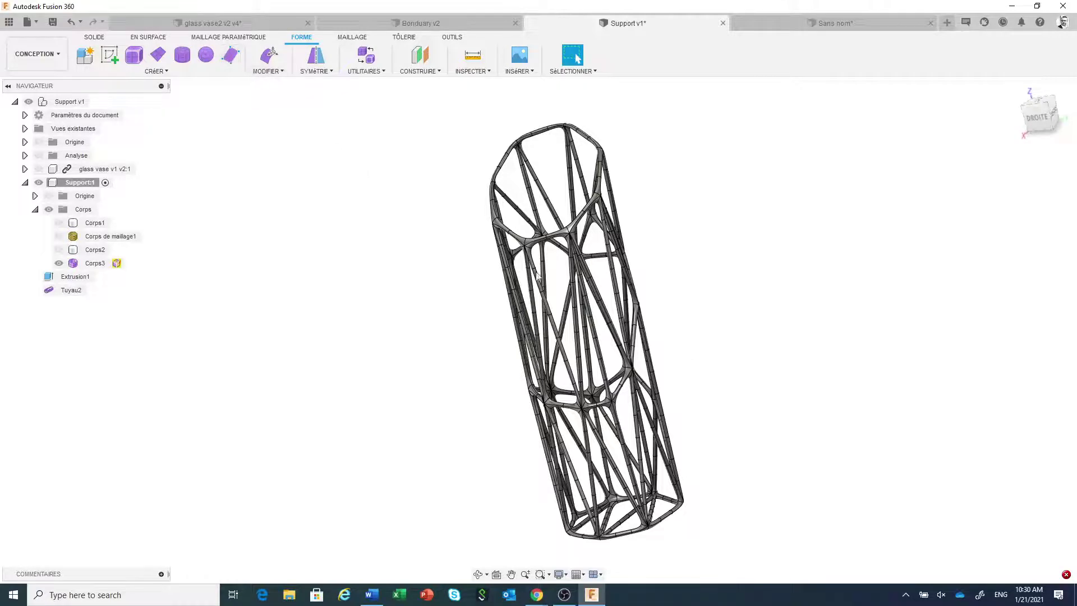
scroll(610, 269, "up", 1)
scroll(607, 204, "up", 1)
scroll(606, 201, "up", 1)
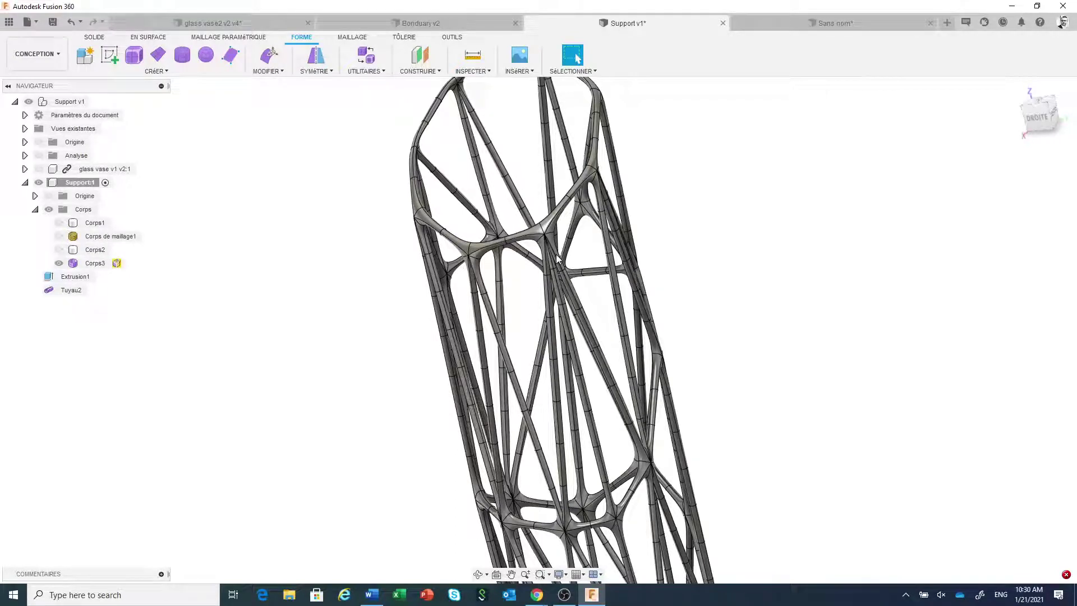
scroll(323, 319, "down", 2)
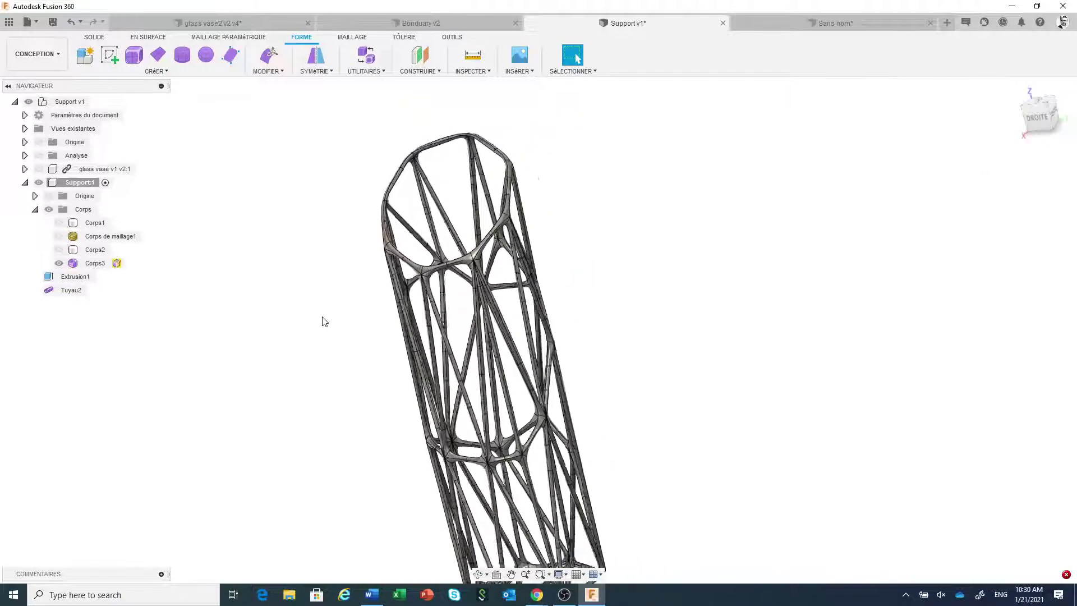
scroll(323, 319, "down", 1)
middle_click_drag(322, 317, 377, 303)
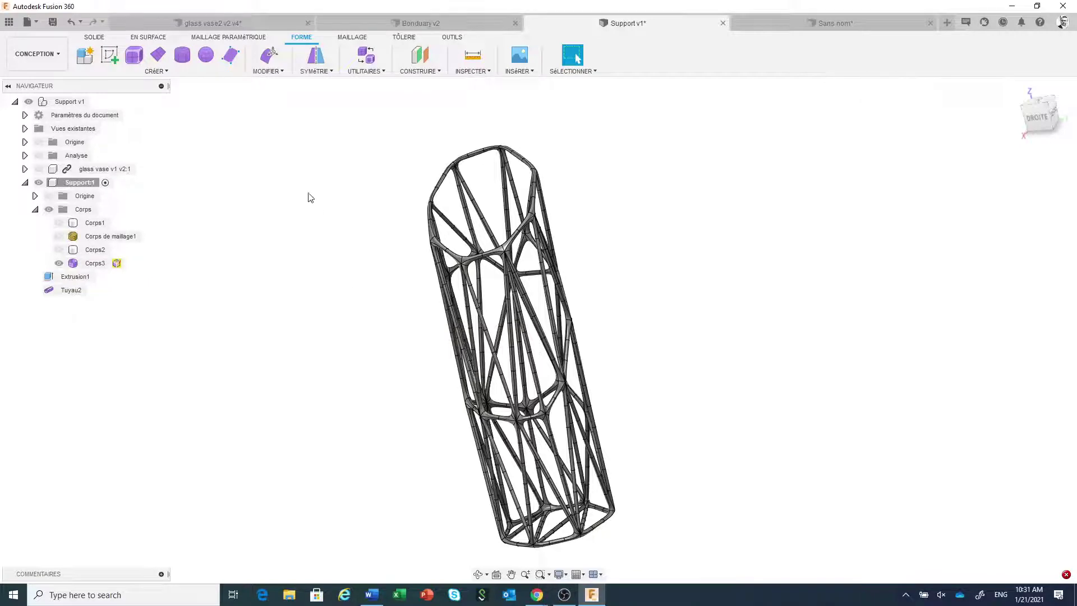
left_click(94, 38)
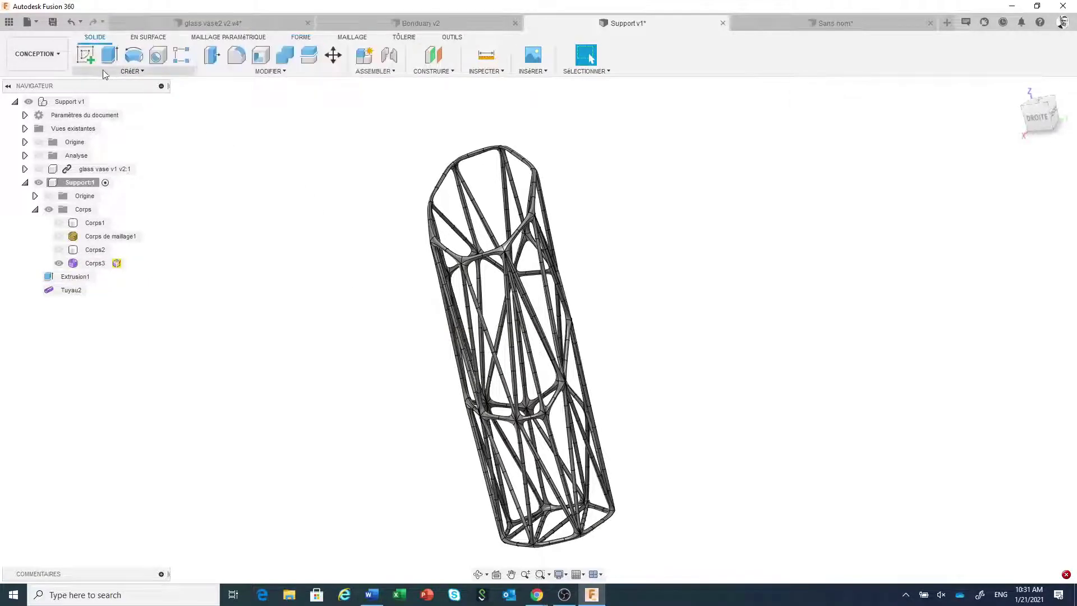
left_click(131, 71)
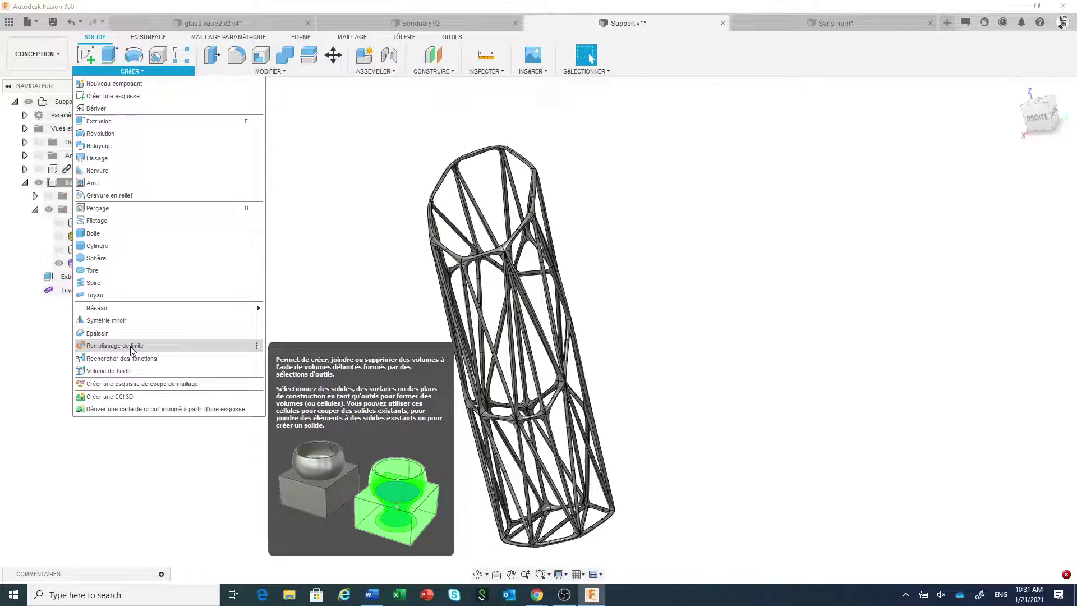
left_click(361, 317)
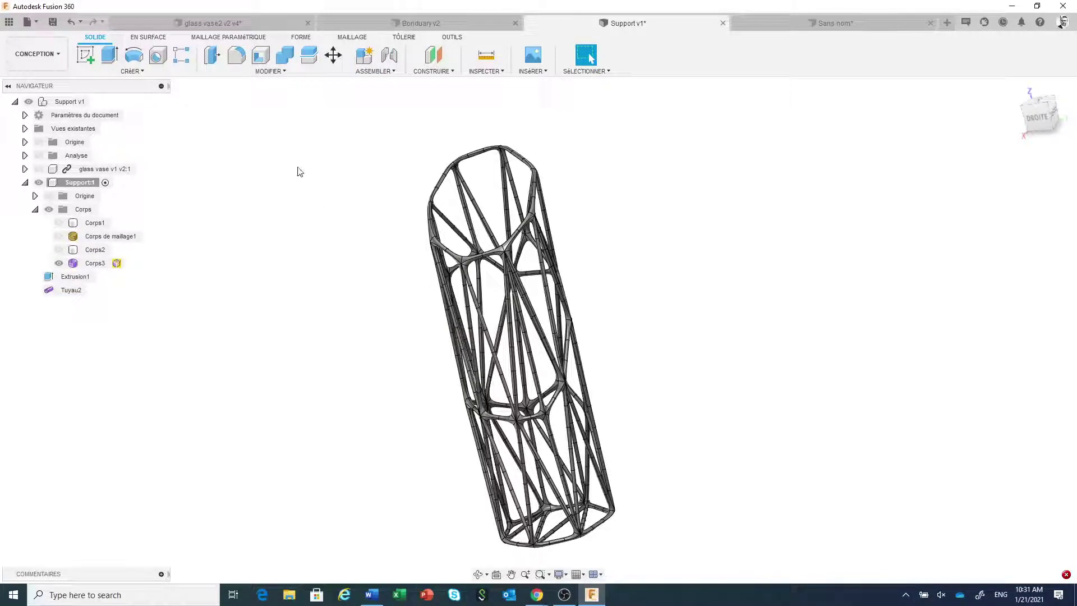
Step: Switch to the Bonduary v2 document, expand its bodies and highlight Corps1 and Corps2 in turn to identify each one
left_click(408, 26)
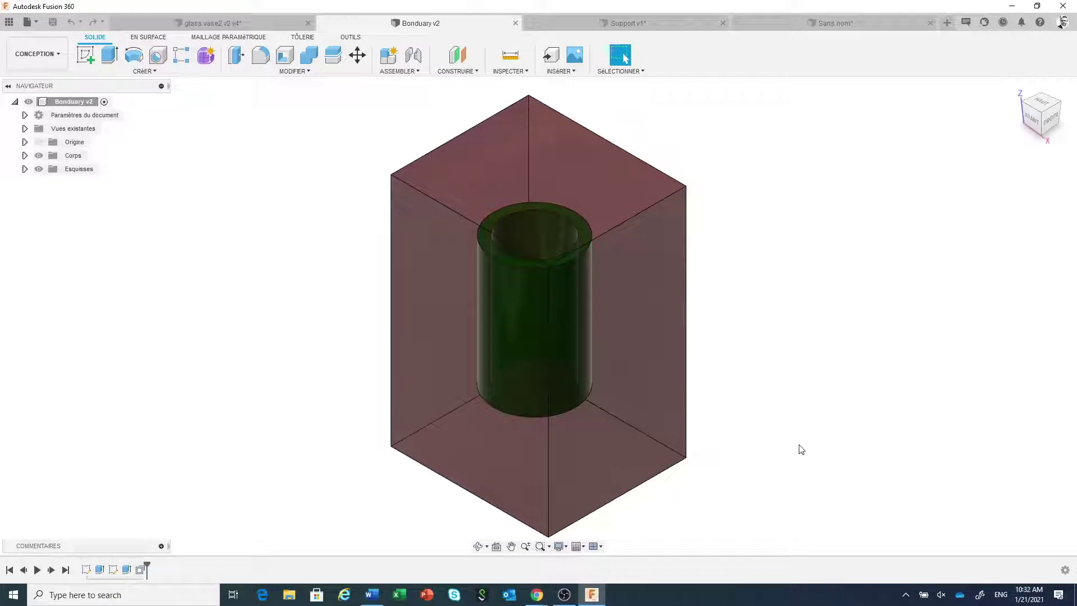
left_click(25, 155)
left_click(84, 168)
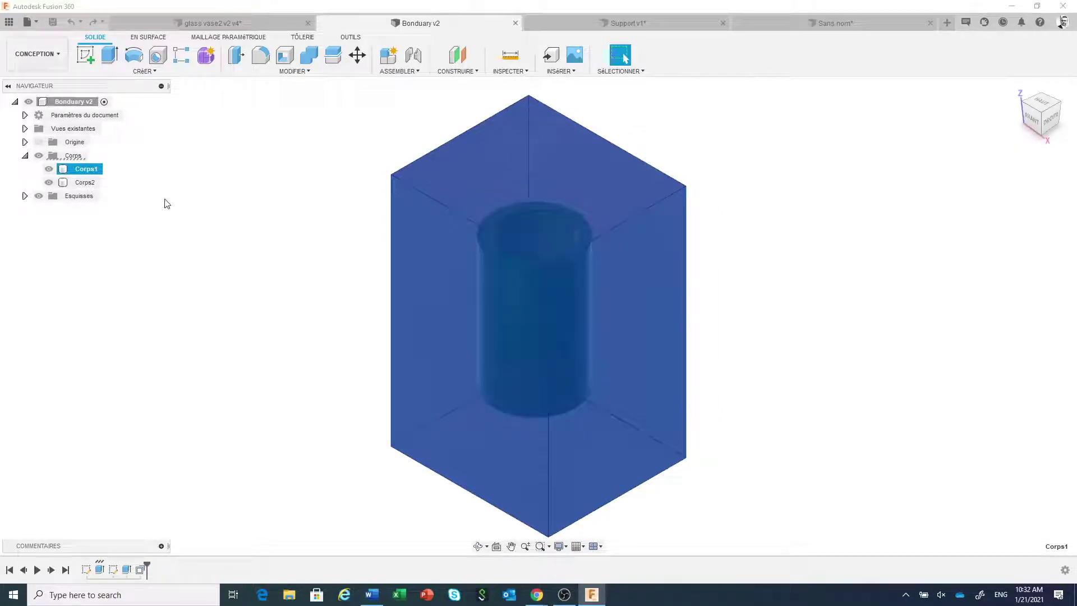
left_click(96, 186)
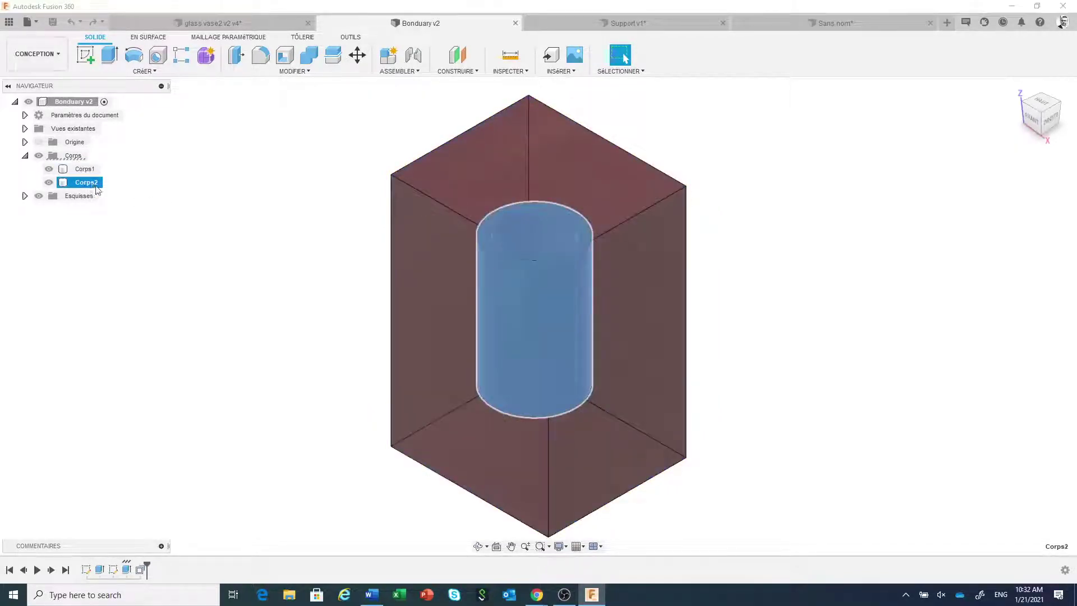
left_click(139, 200)
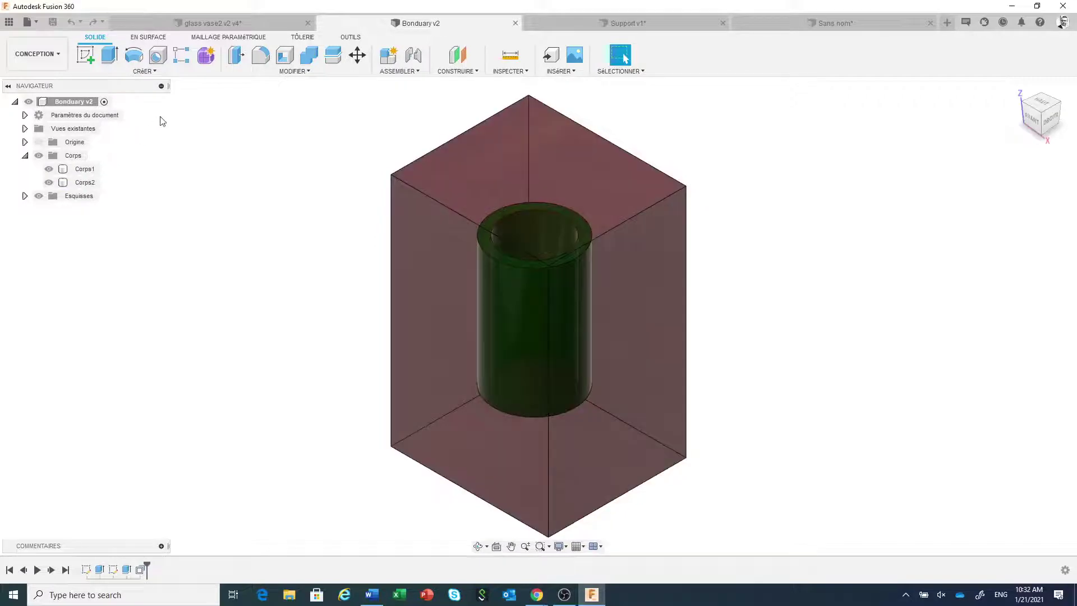
Step: Start a Boundary Fill (Remplissage de limite) using the box Corps1 and the tube Corps2 as the tools
left_click(150, 72)
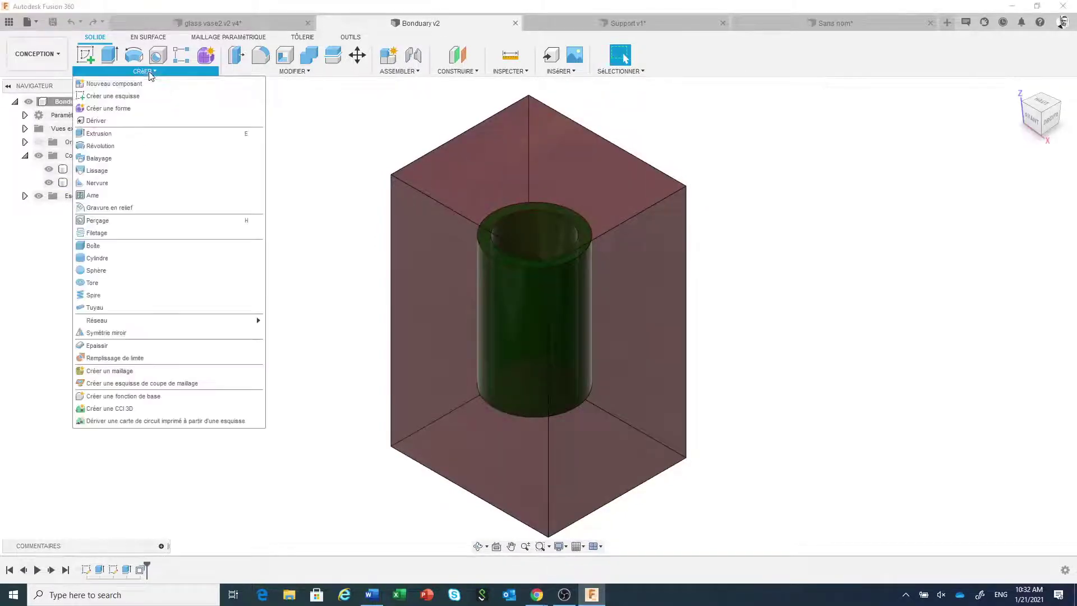
left_click(125, 359)
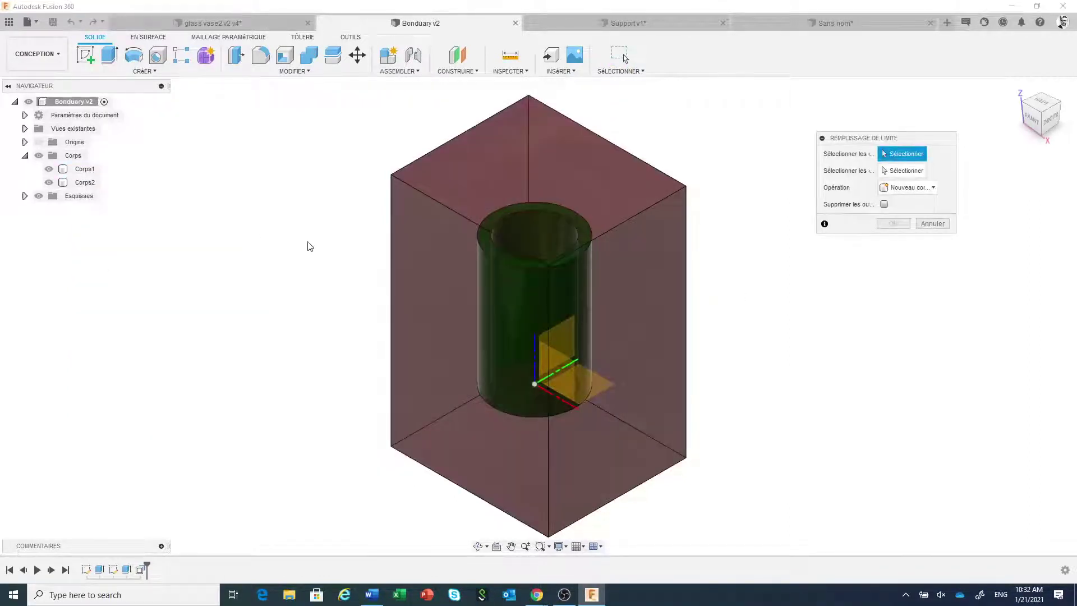
scroll(308, 243, "up", 2)
middle_click_drag(267, 219, 205, 204)
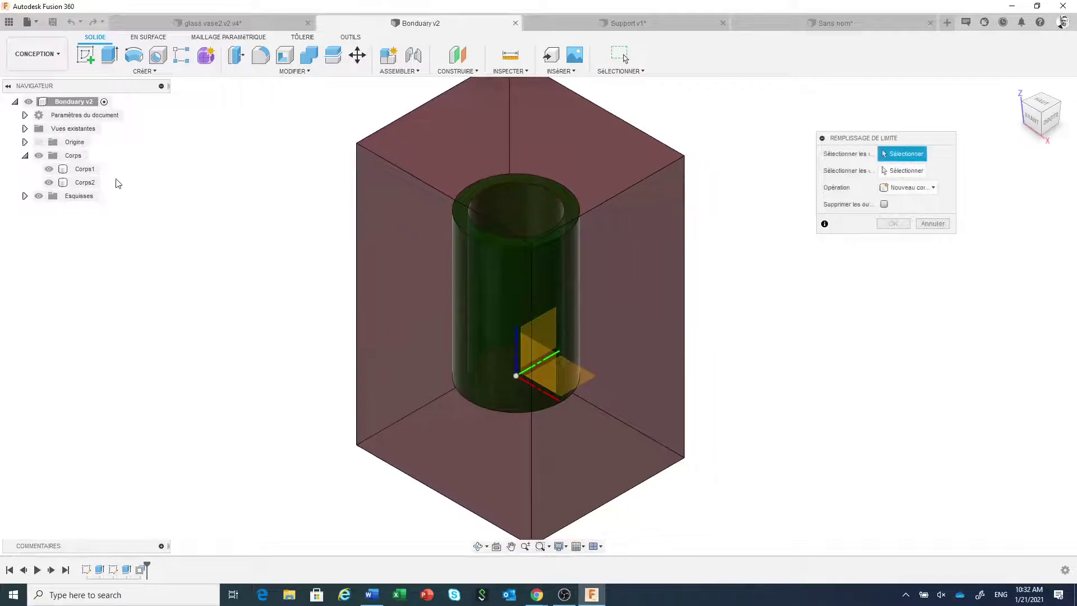
left_click(81, 170)
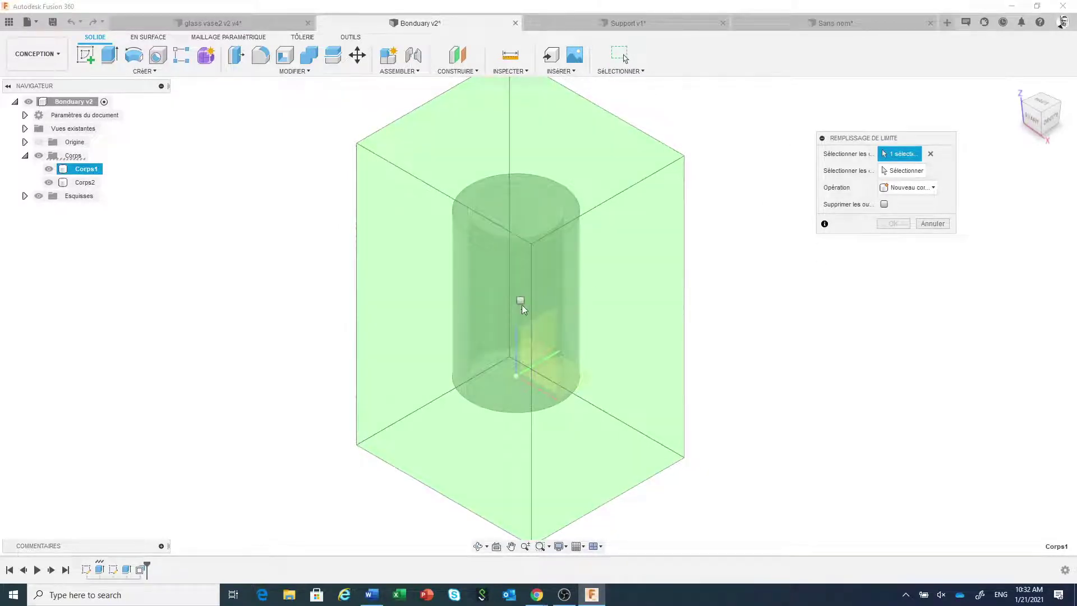
left_click(89, 183)
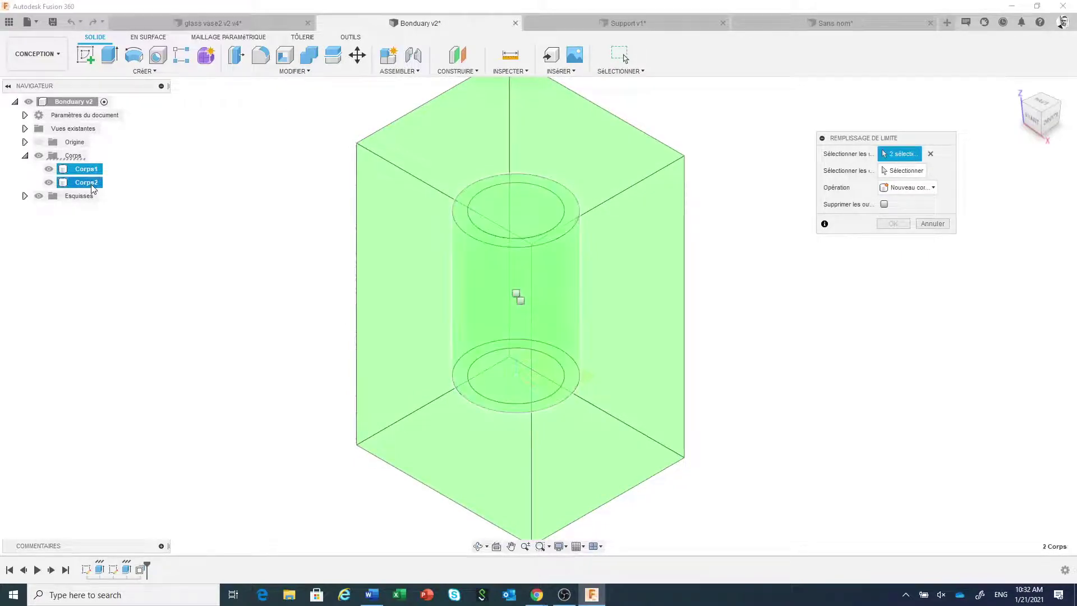
scroll(551, 297, "up", 1)
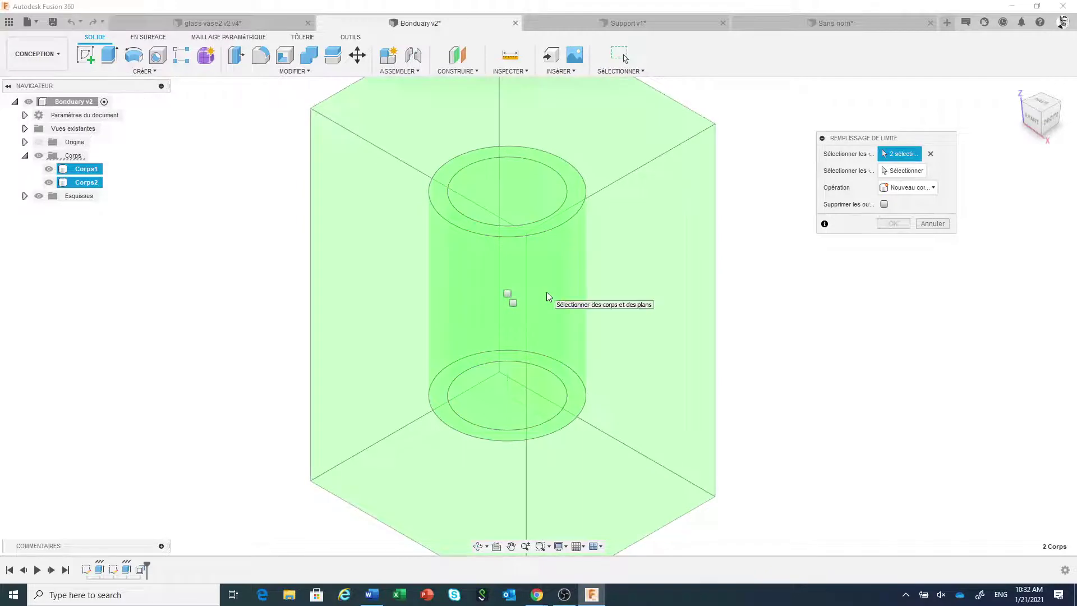
Step: Complete the Boundary Fill by cutting (Couper) the box cell around the tube, and hide Corps2
left_click(903, 170)
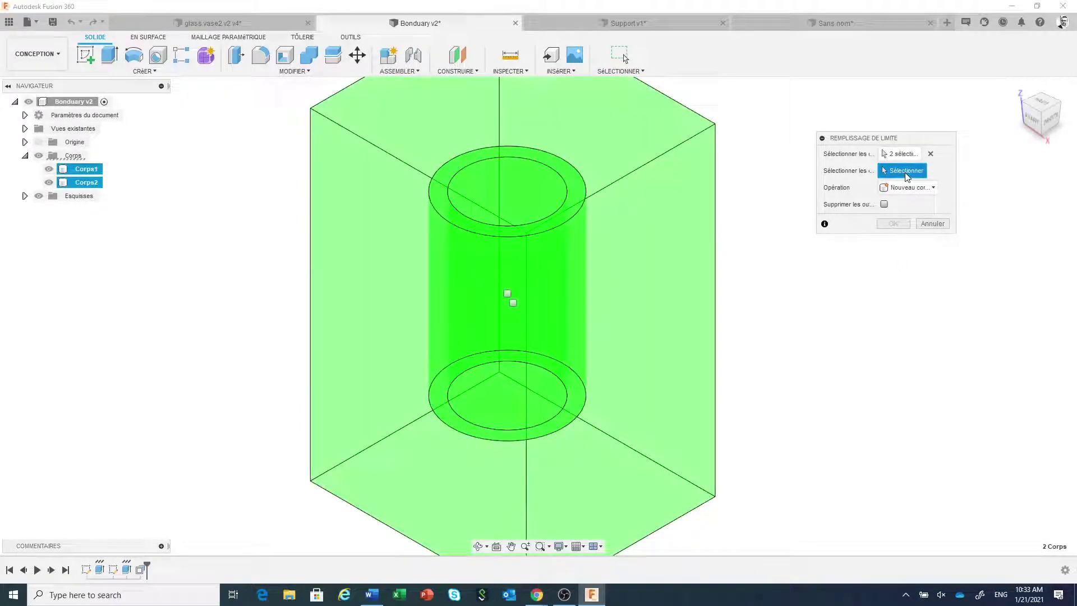
left_click(513, 303)
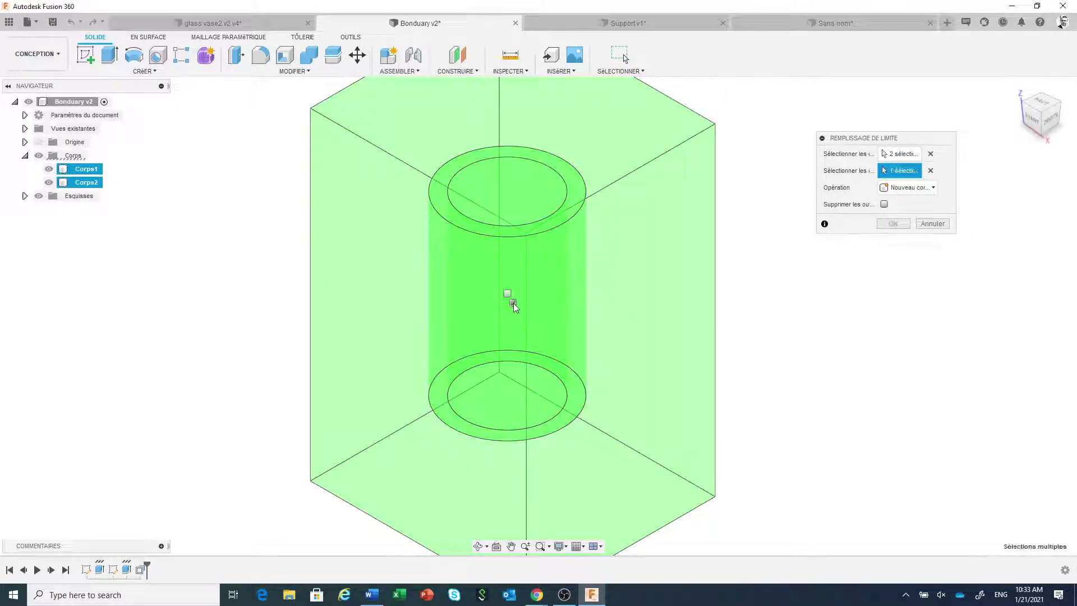
left_click(917, 190)
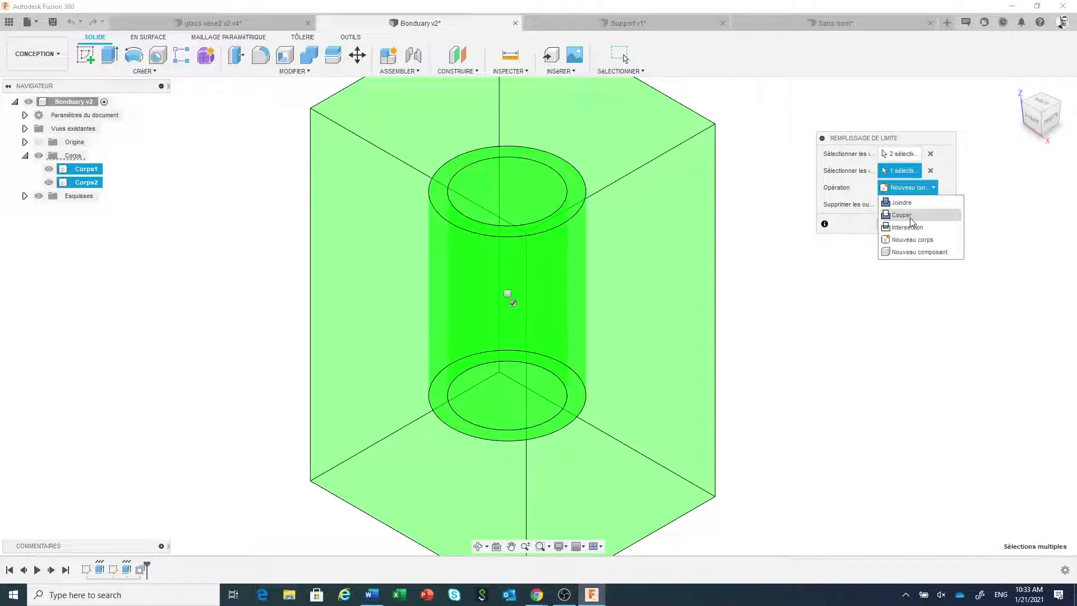
left_click(909, 216)
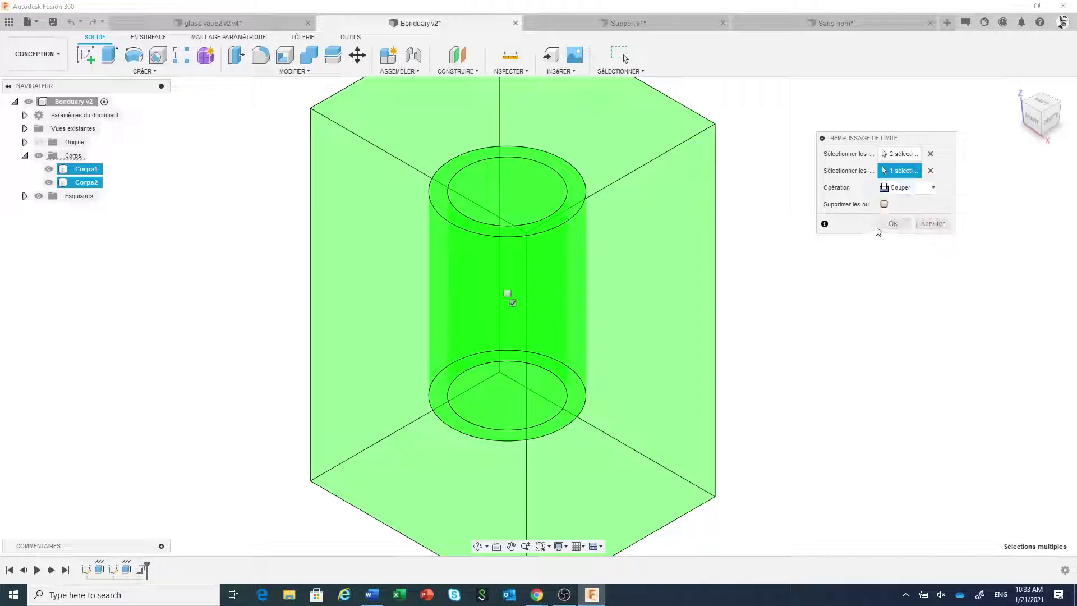
left_click(893, 225)
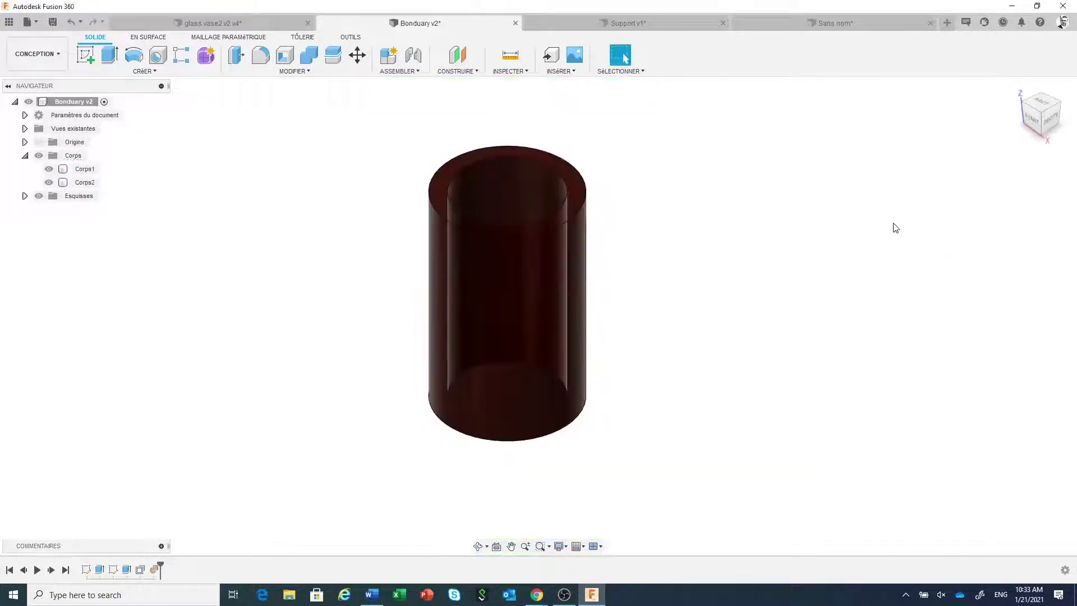
left_click(48, 181)
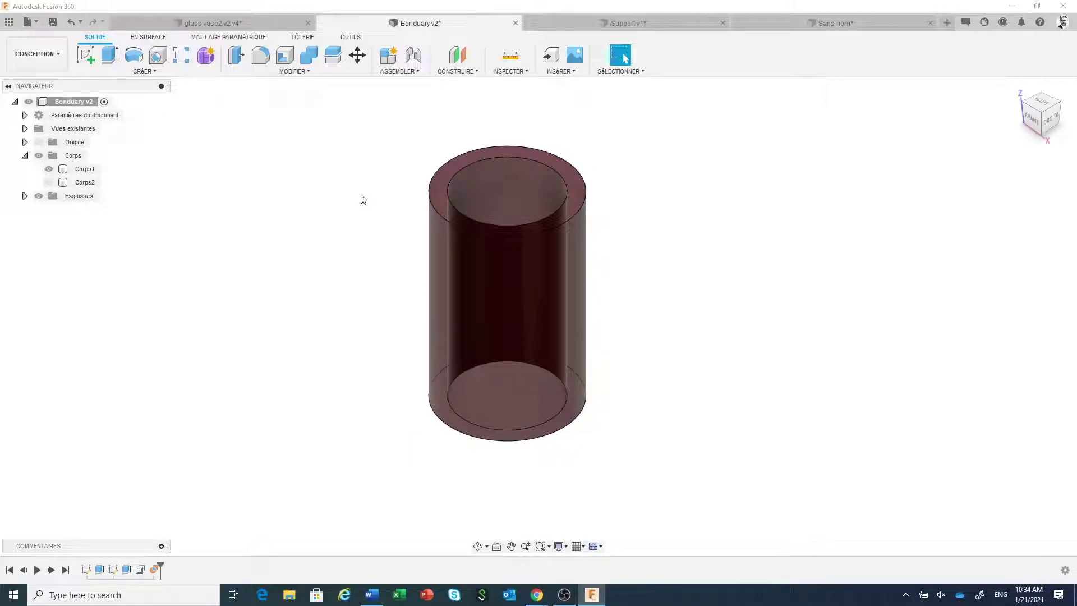
Step: In the Support v1 document, draw the base circle of a cylinder about 244 mm in diameter on the horizontal plane, centred under the lattice
left_click(650, 26)
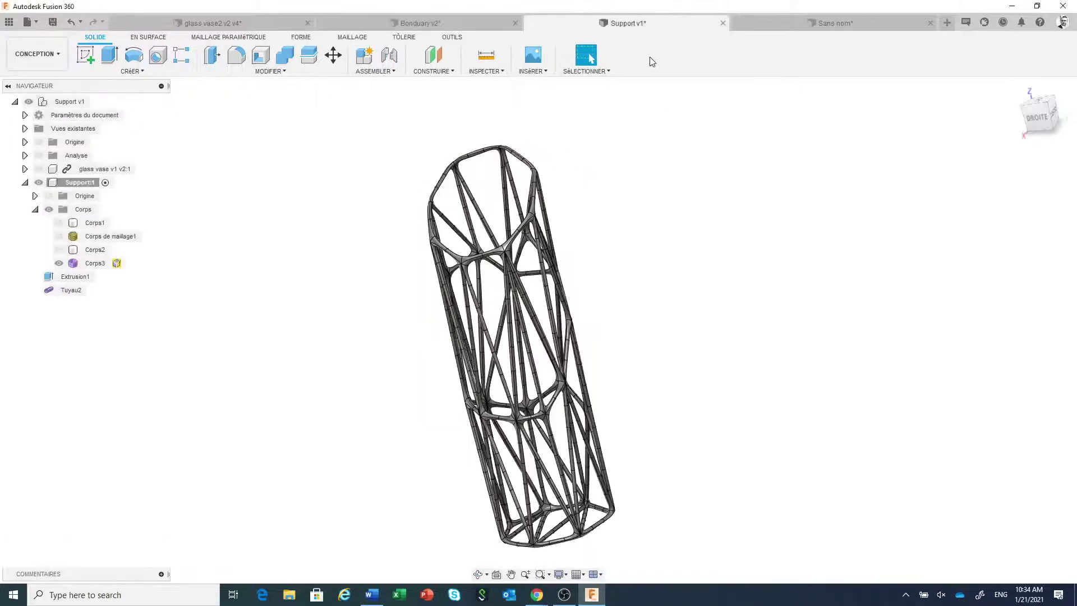
scroll(673, 259, "down", 3)
middle_click_drag(673, 260, 527, 219)
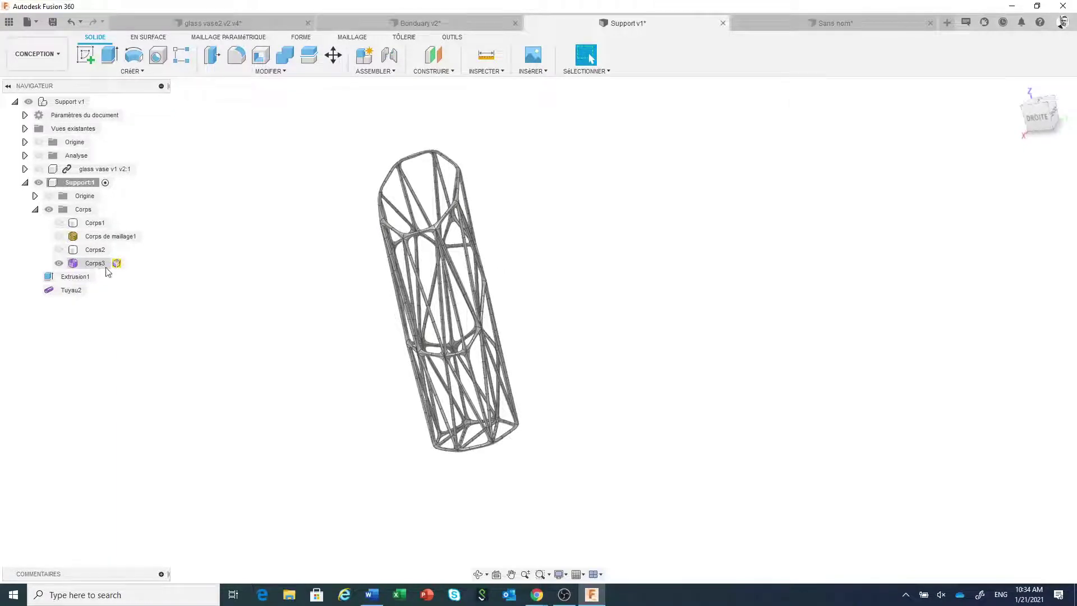
left_click(131, 71)
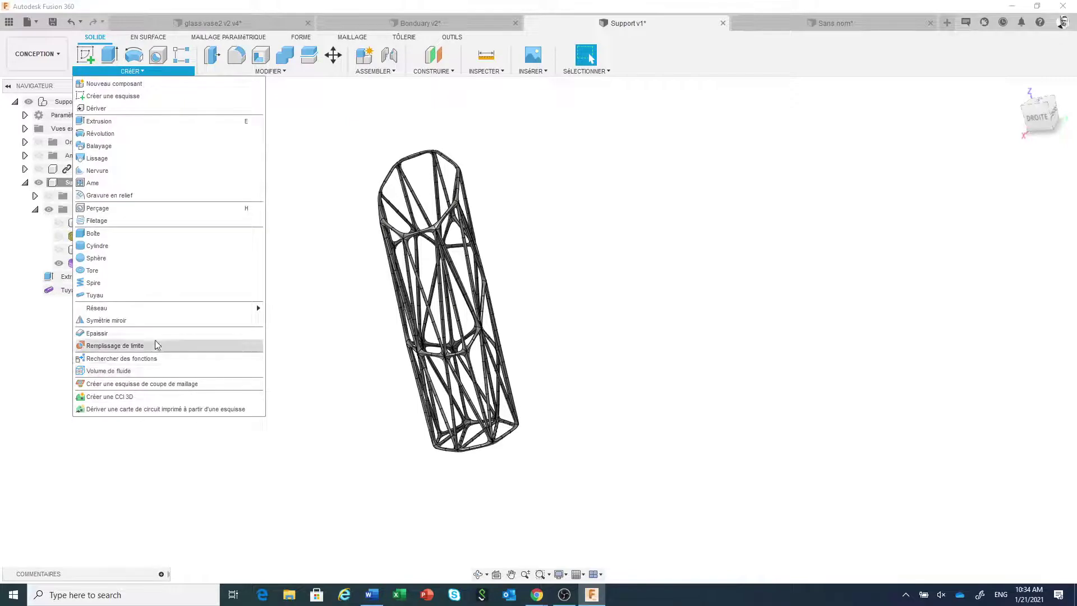
left_click(126, 250)
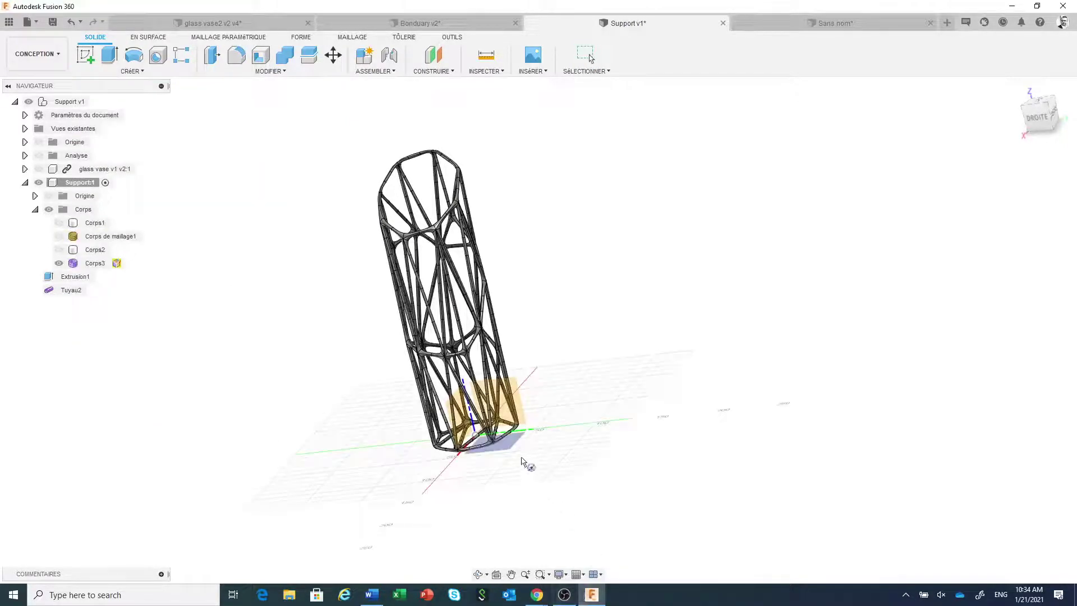
left_click(512, 443)
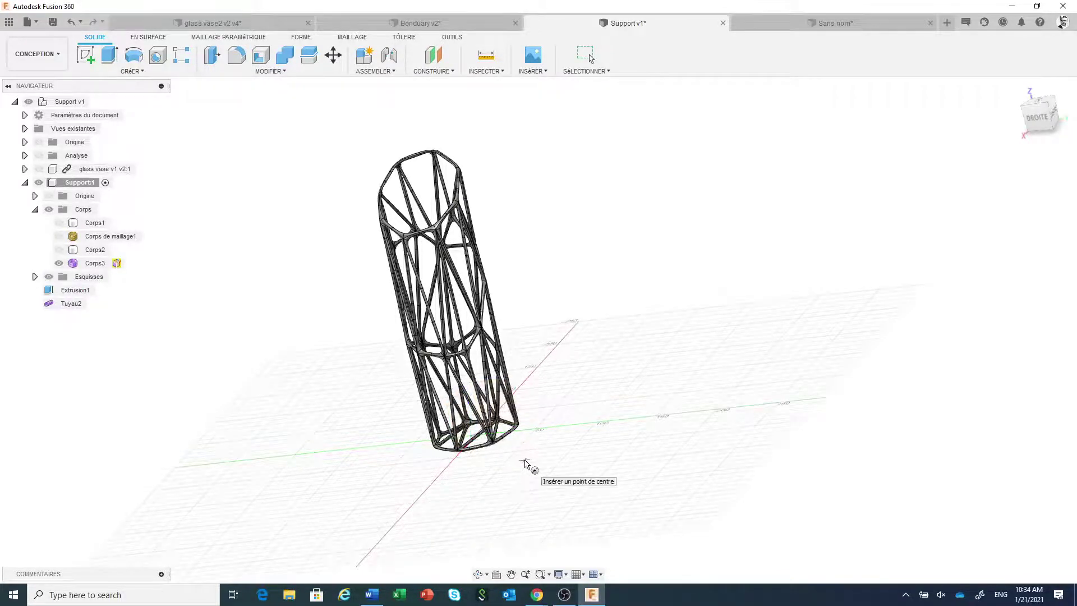
mouse_move(525, 461)
middle_mouse_down("shift")
mouse_move(547, 461)
mouse_move(533, 454)
middle_mouse_up("shift")
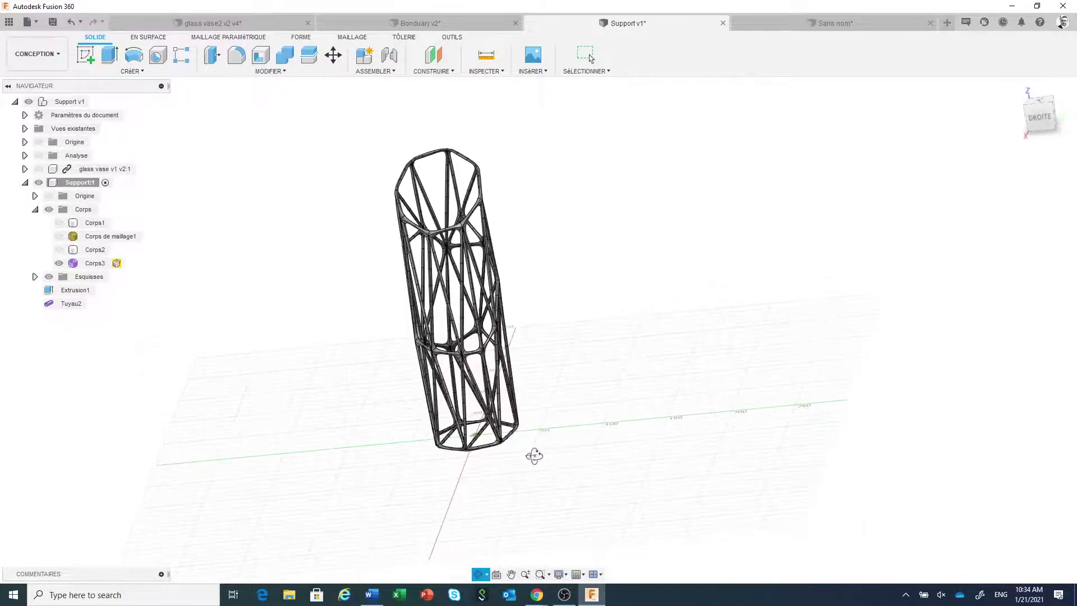
left_click(477, 441)
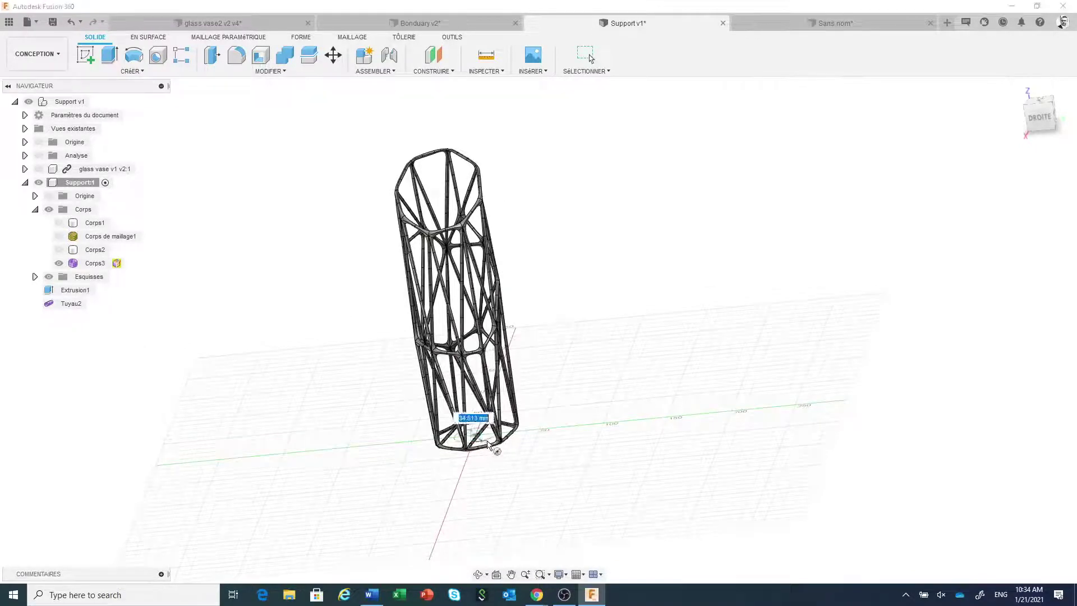
left_click(577, 464)
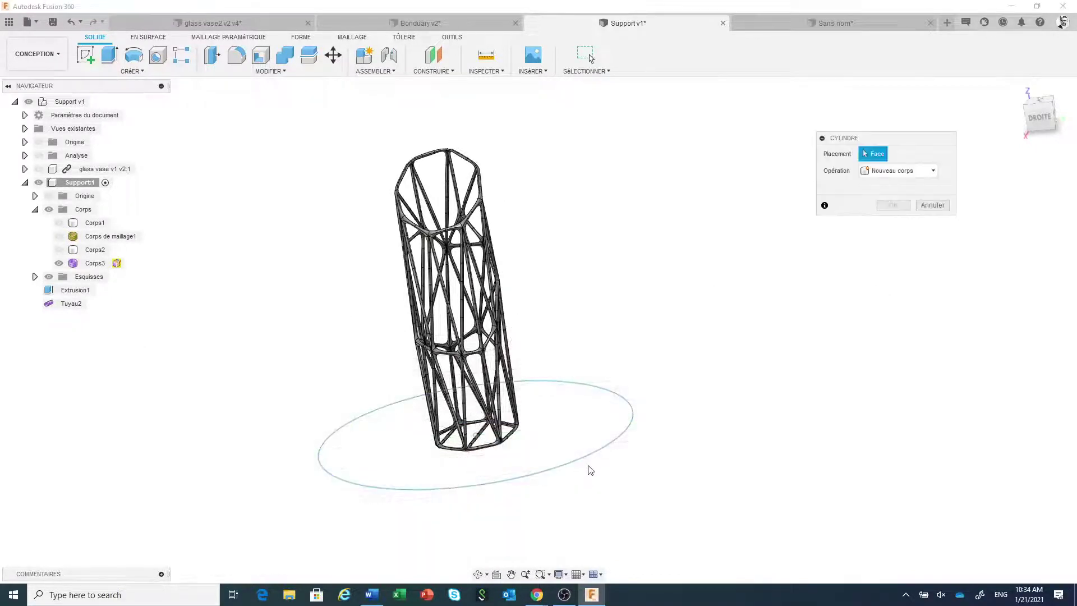
left_click(591, 463)
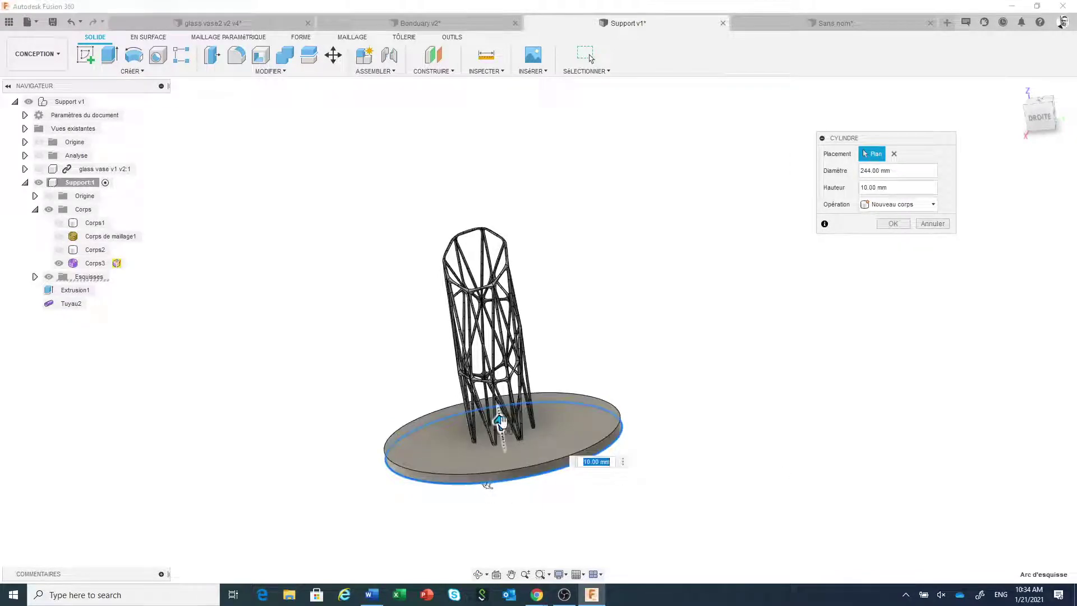
Step: Extend the cylinder to a height of about 333 mm so it encloses the lattice, and create it as a new body
left_click_drag(500, 420, 466, 129)
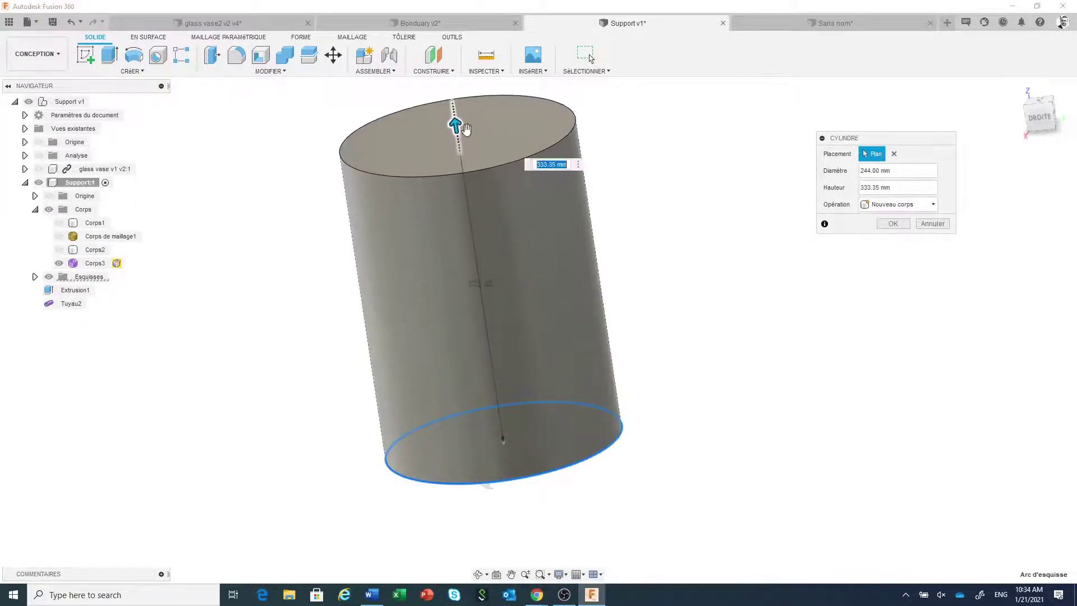
scroll(699, 402, "down", 3)
middle_click_drag(712, 430, 682, 404, "shift")
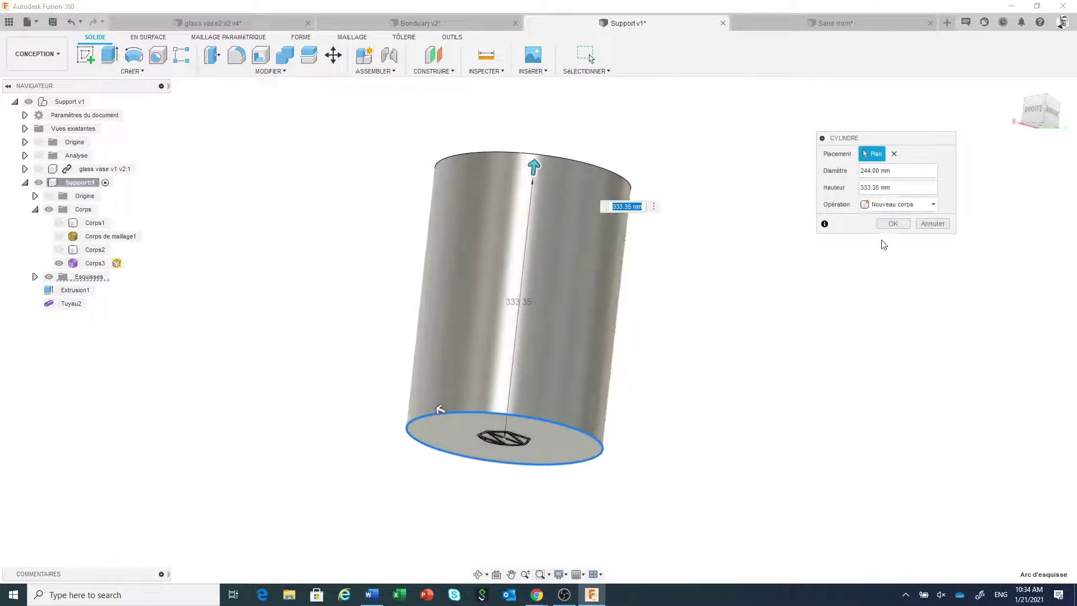
left_click(893, 223)
Step: Offset the cylinder's bottom face downward by about 88 mm with Press/Pull (Appuyer/Tirer)
right_click(651, 486)
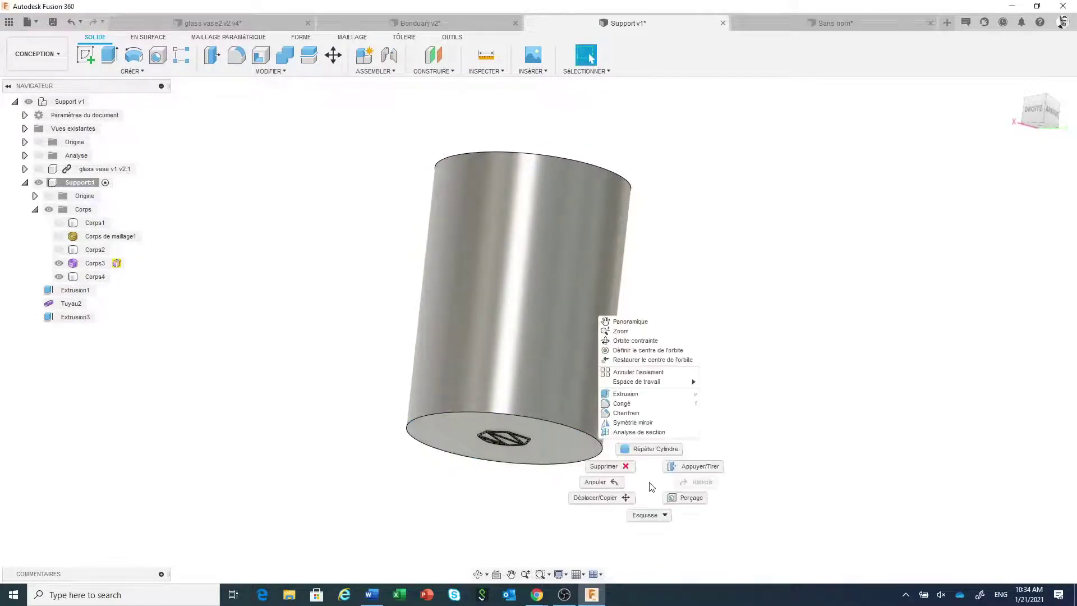
left_click(688, 468)
left_click(568, 453)
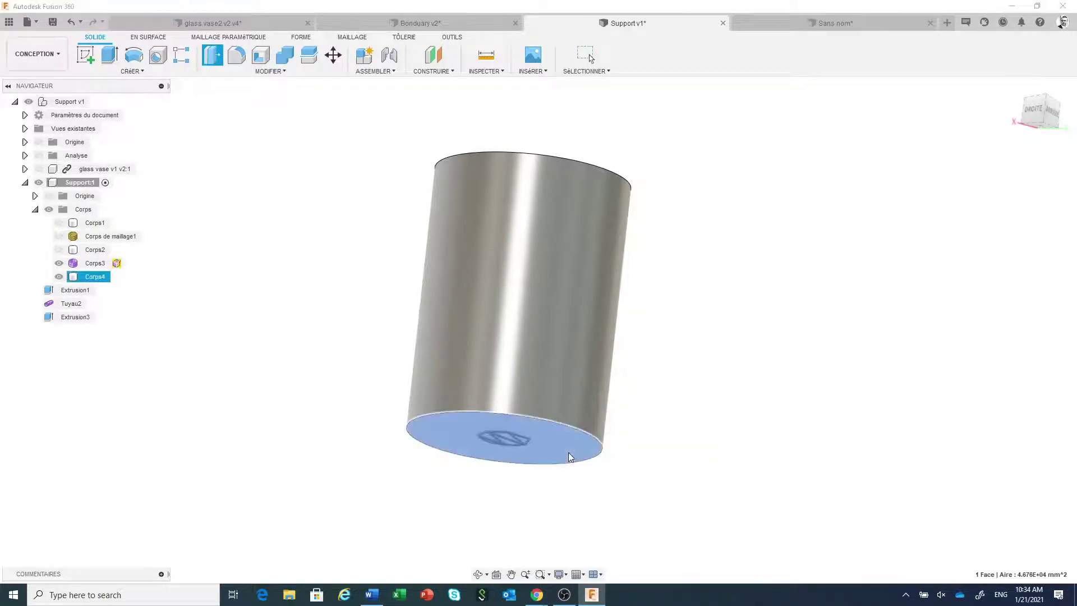
left_click_drag(565, 461, 560, 532)
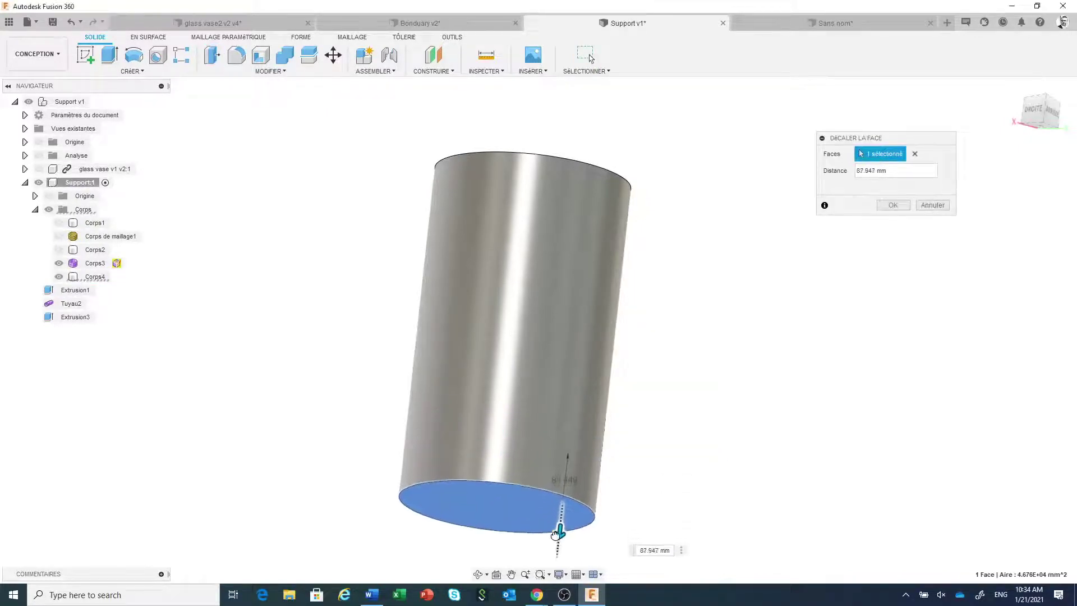
left_click(892, 205)
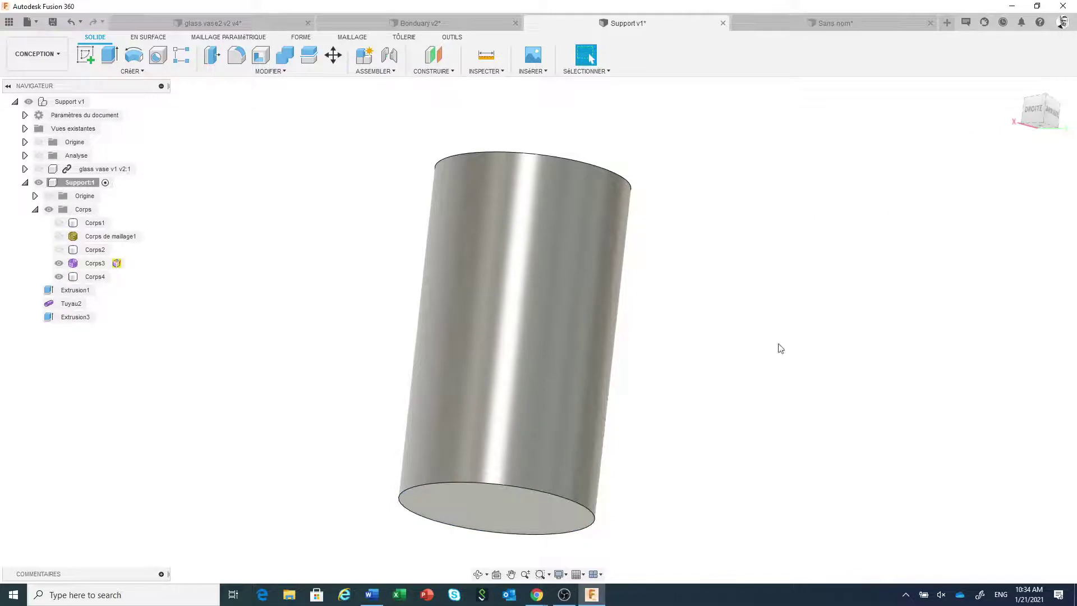
Step: Start a Boundary Fill (Remplissage de limite) with the lattice Corps3 and the cylinder Corps4 as the bounding tools
scroll(777, 348, "down", 1)
middle_click_drag(749, 394, 773, 417, "shift")
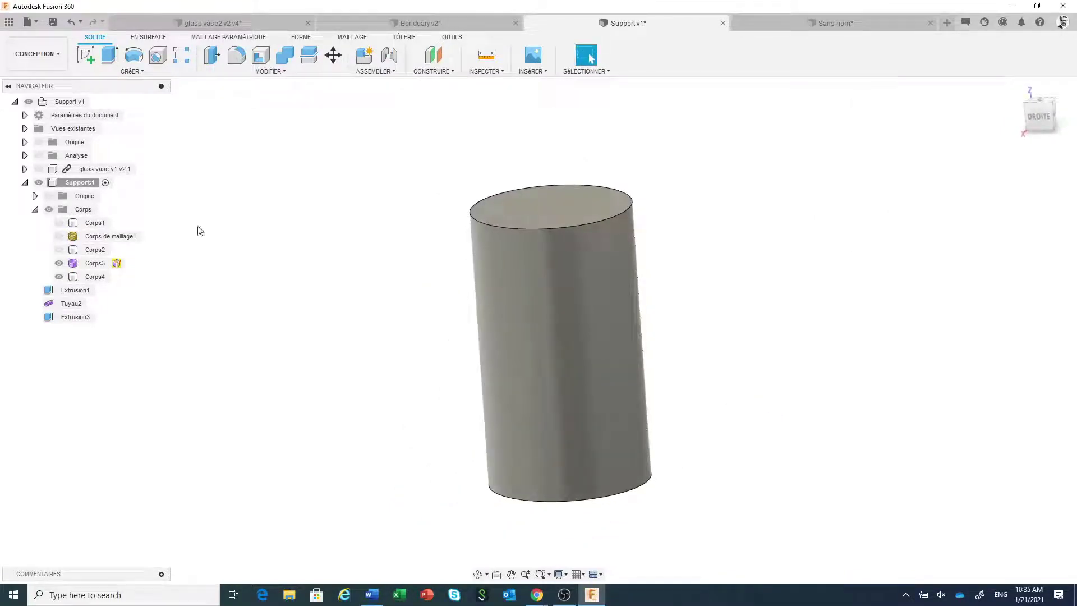
left_click(138, 72)
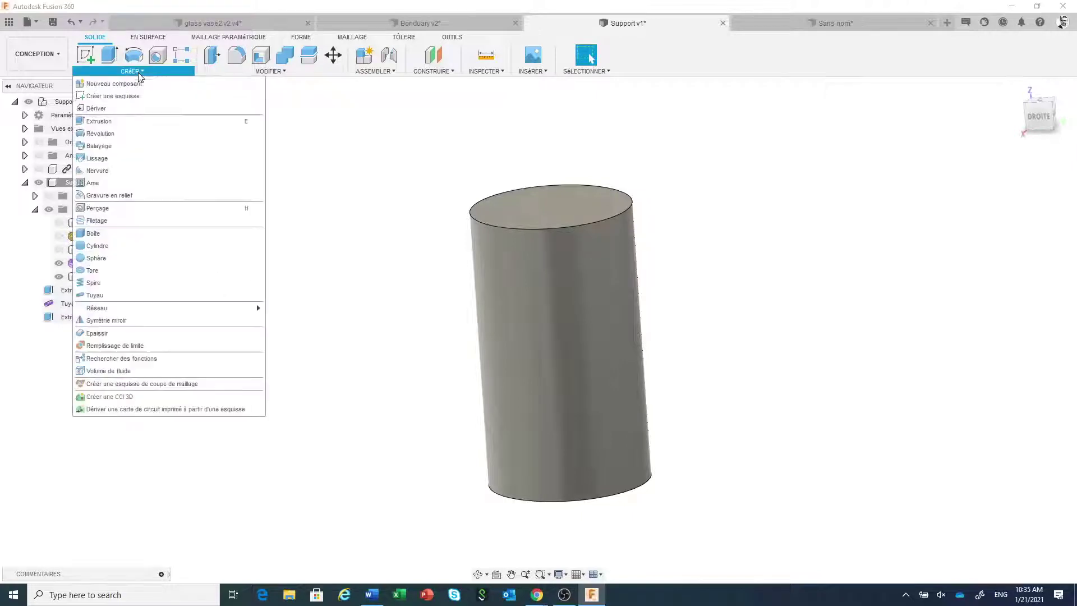
left_click(145, 346)
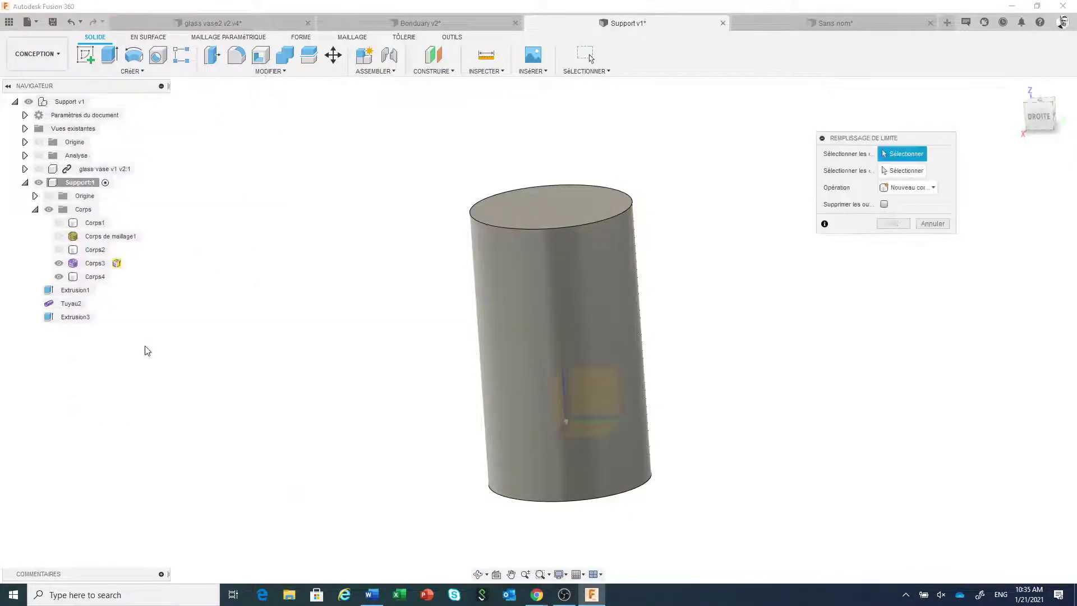
scroll(425, 362, "up", 3)
middle_click_drag(404, 353, 229, 314)
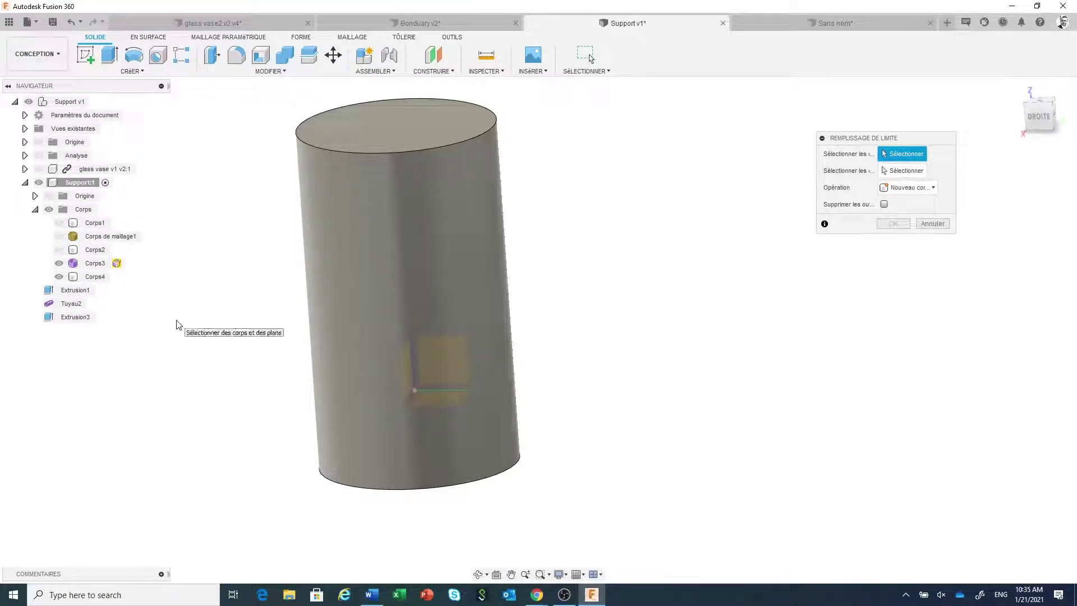
scroll(176, 324, "up", 1)
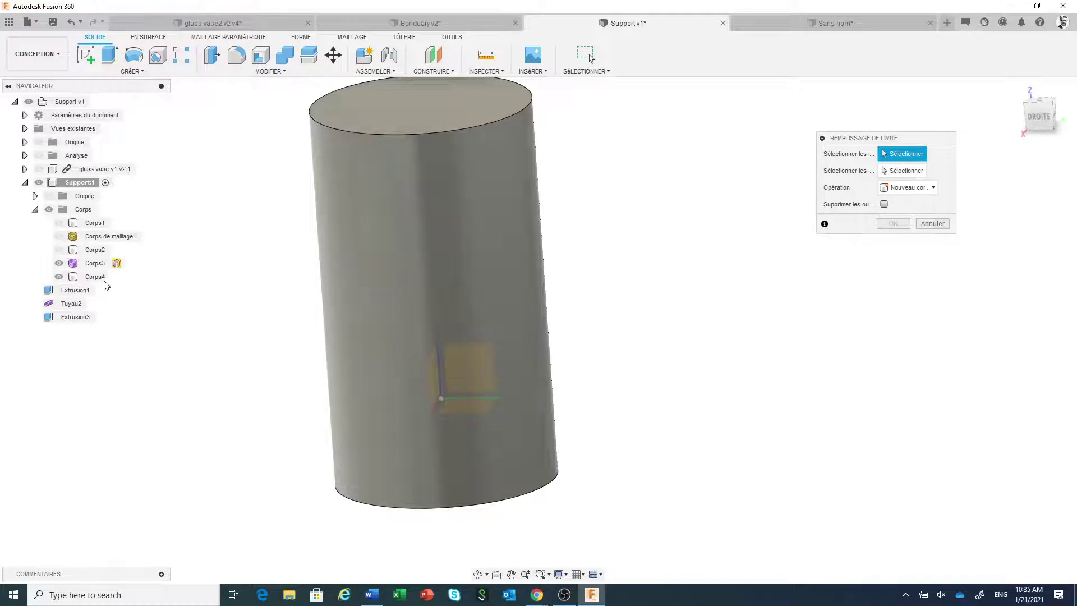
left_click(94, 263)
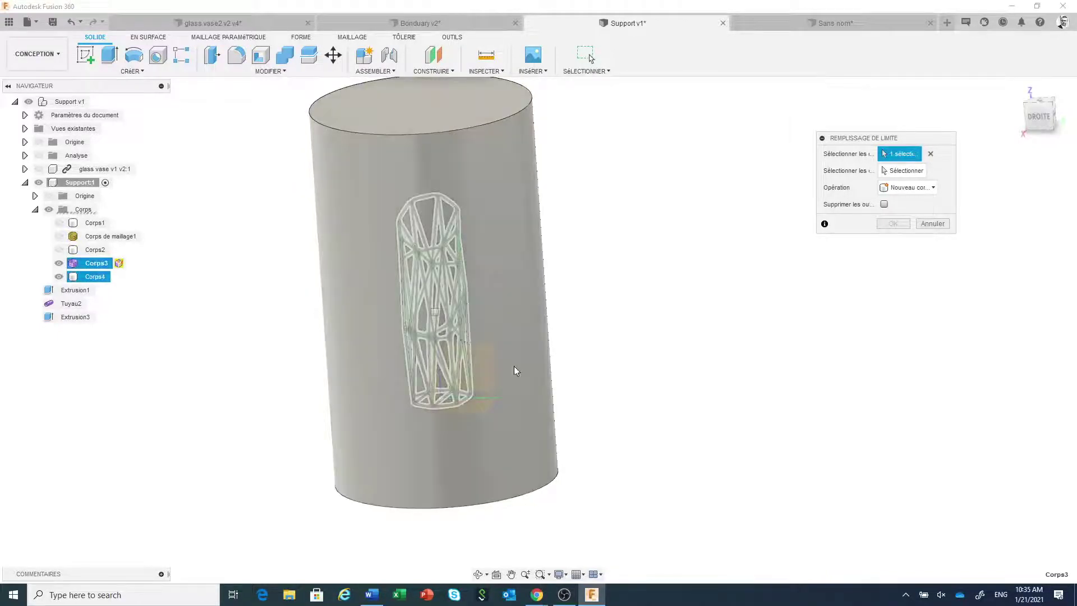
scroll(459, 333, "up", 5)
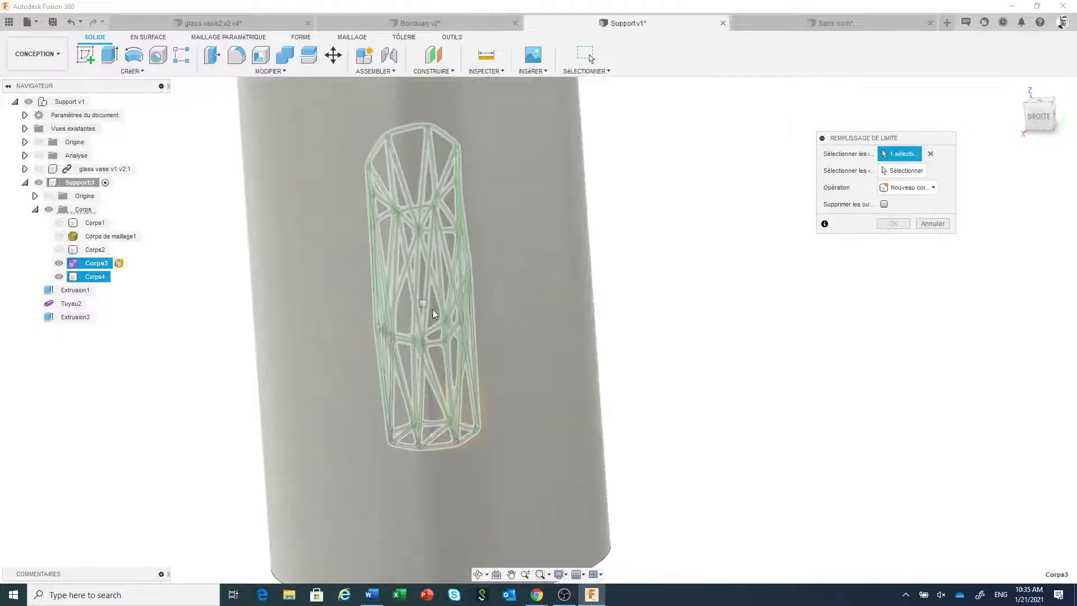
left_click(92, 276)
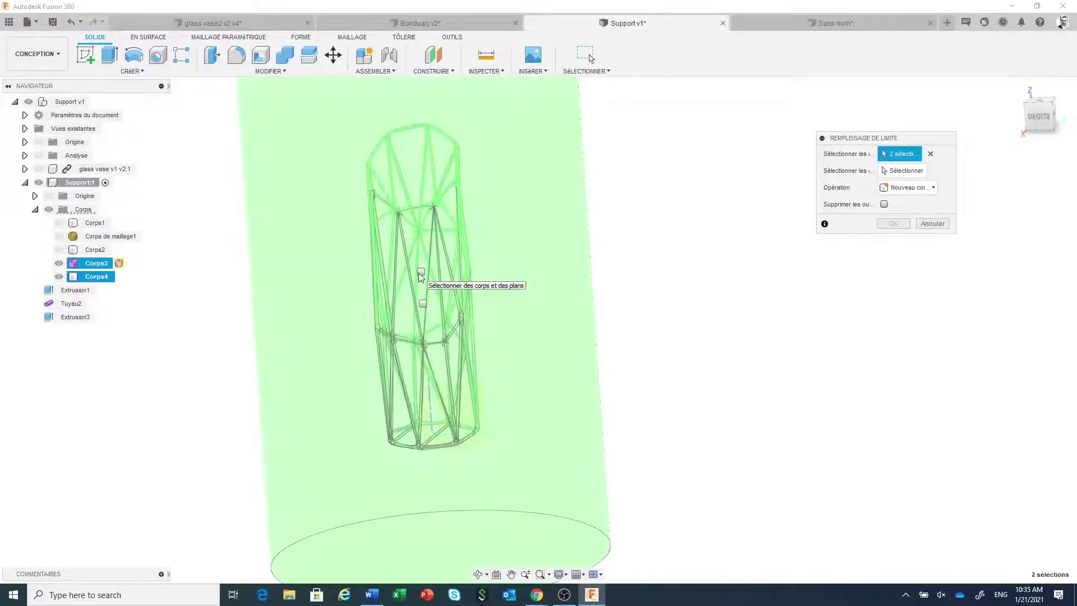
Step: Complete the Boundary Fill by cutting (Couper) the cylinder cell surrounding the lattice
left_click(915, 179)
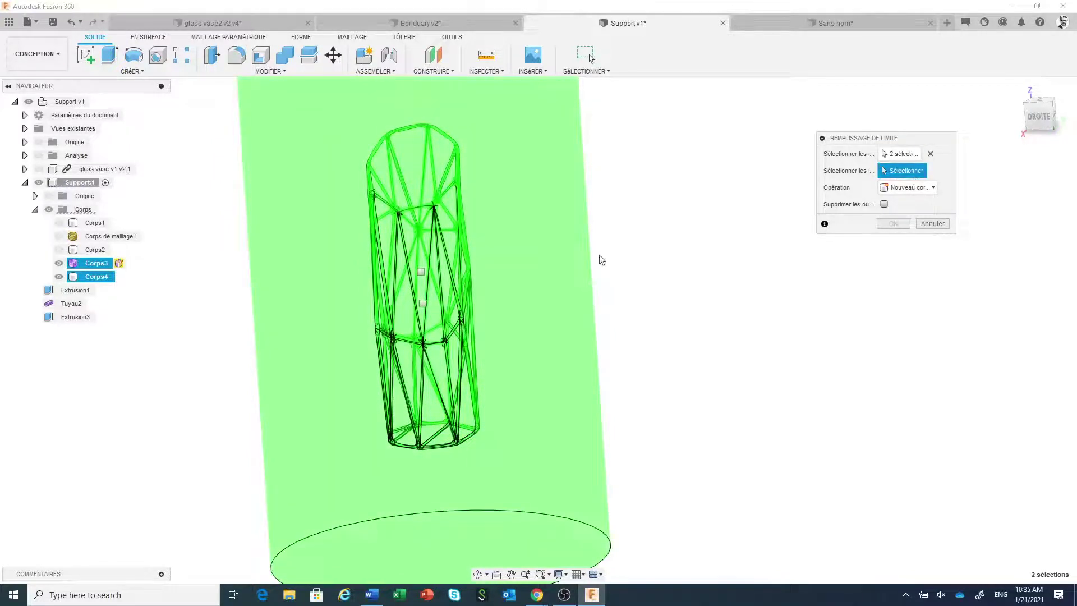
left_click(422, 272)
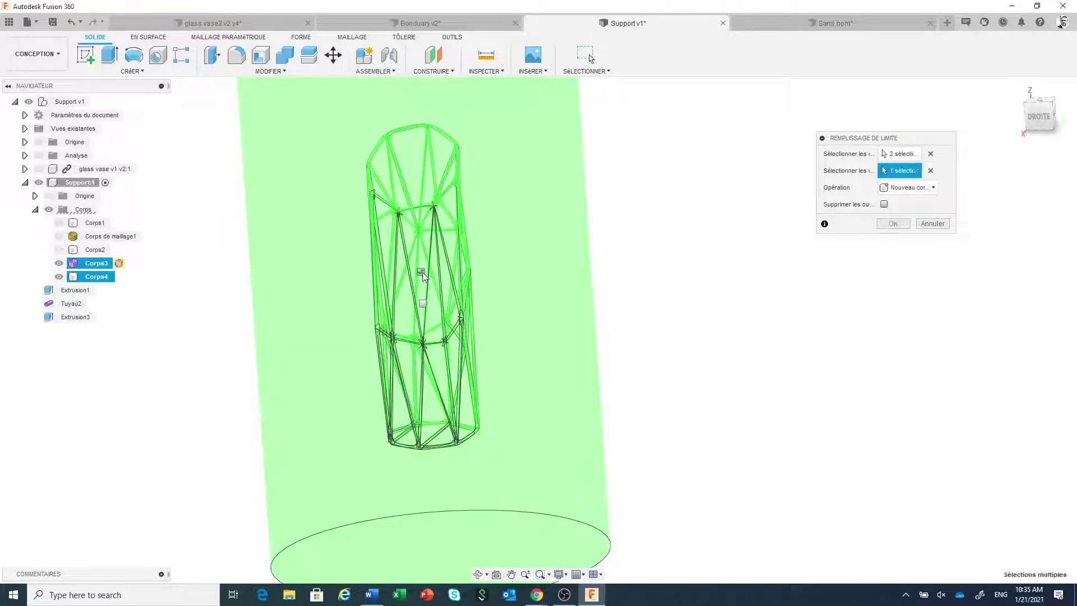
left_click(911, 191)
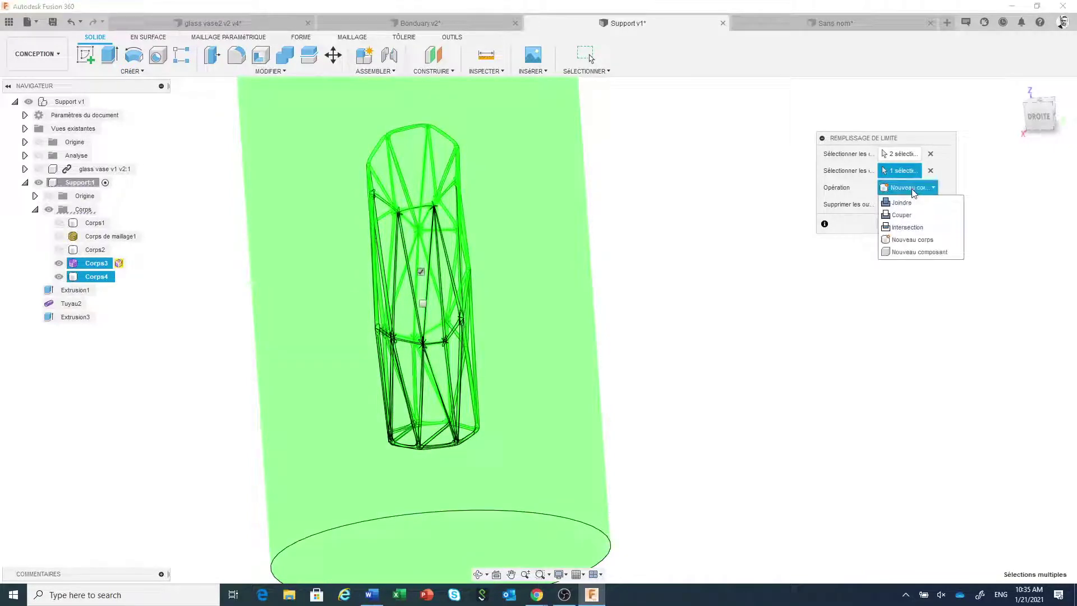
left_click(906, 218)
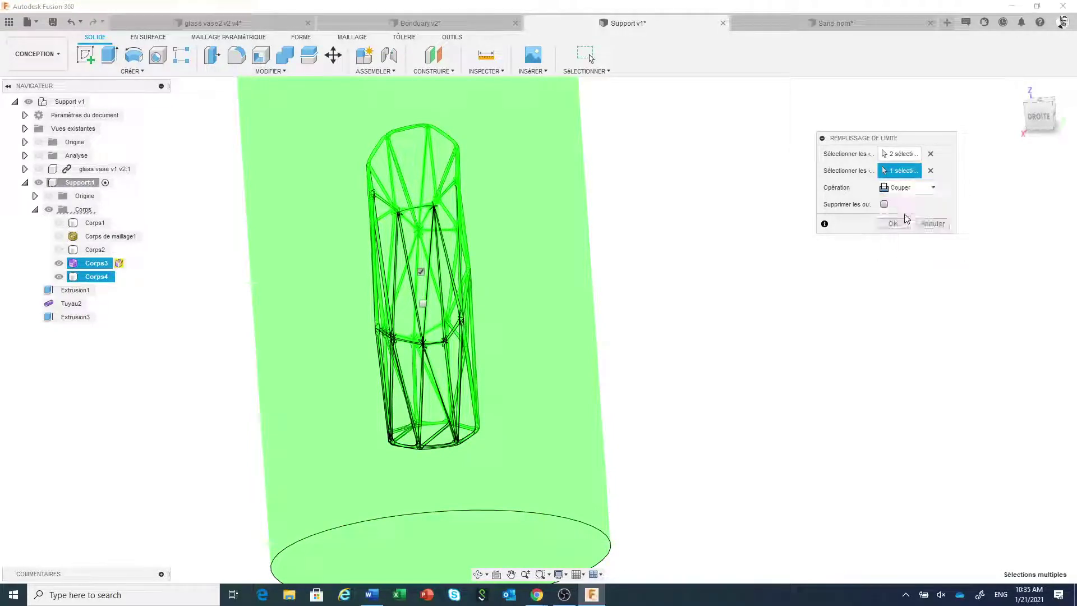
left_click(900, 224)
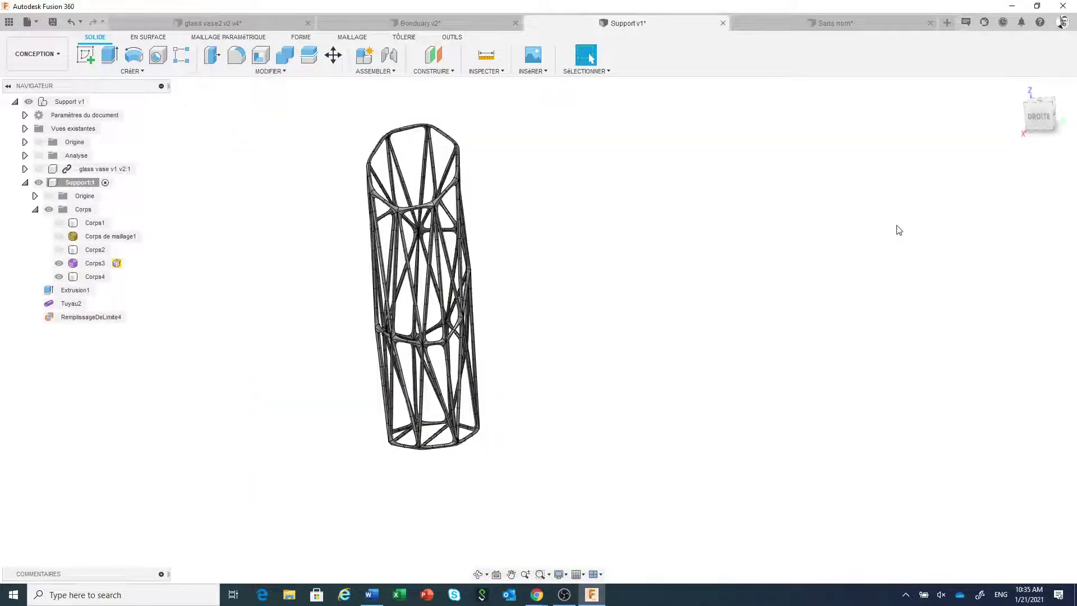
Step: Hide Corps3 and examine the solid lattice Corps4 on its own
scroll(572, 285, "up", 1)
middle_click_drag(572, 286, 755, 319)
scroll(665, 299, "up", 1)
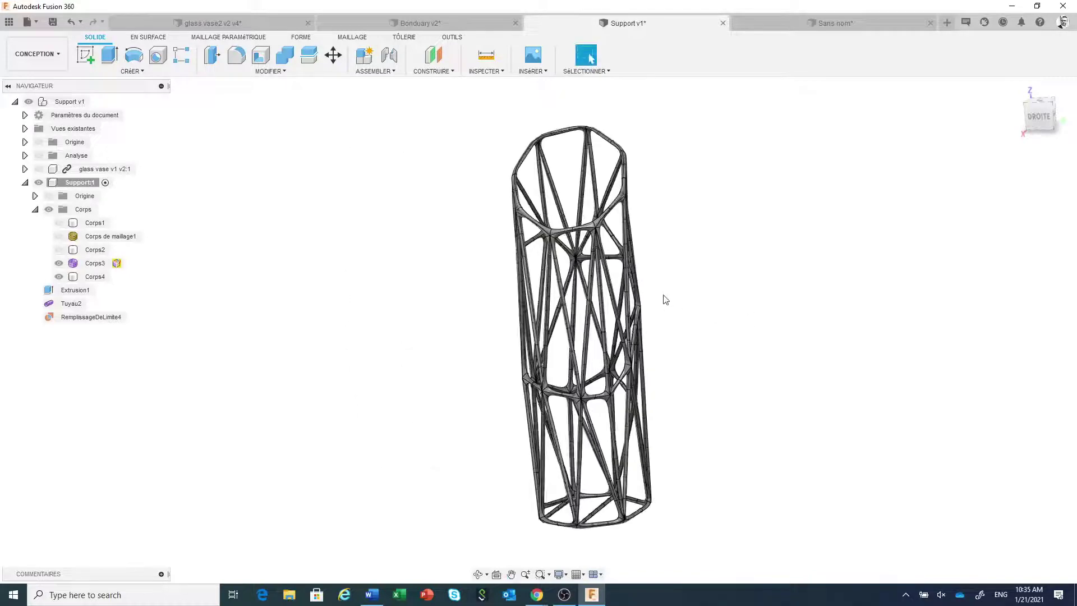
scroll(589, 303, "up", 5)
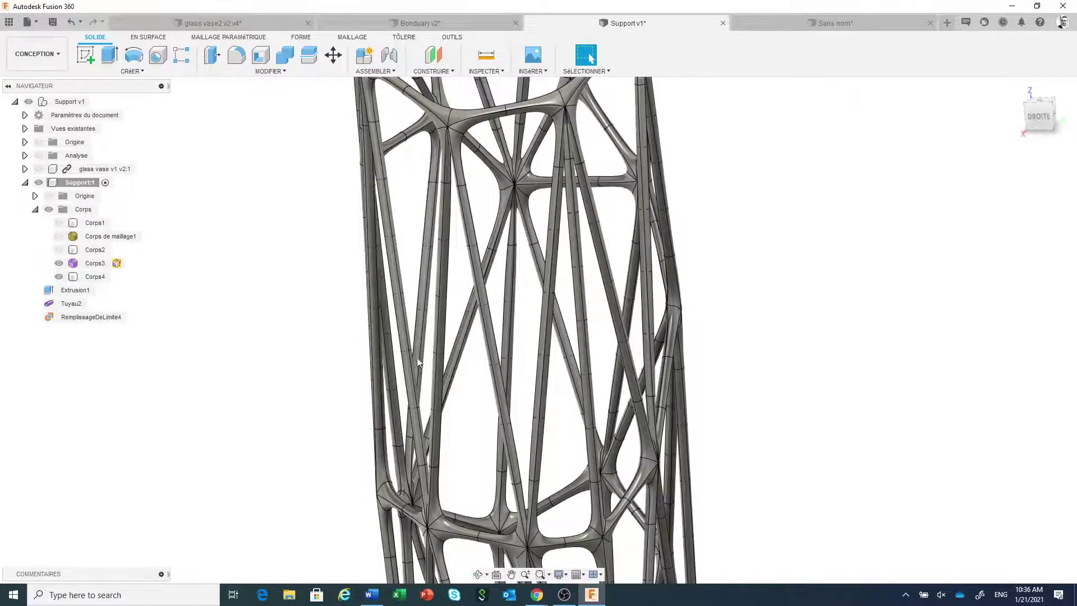
scroll(454, 336, "up", 3)
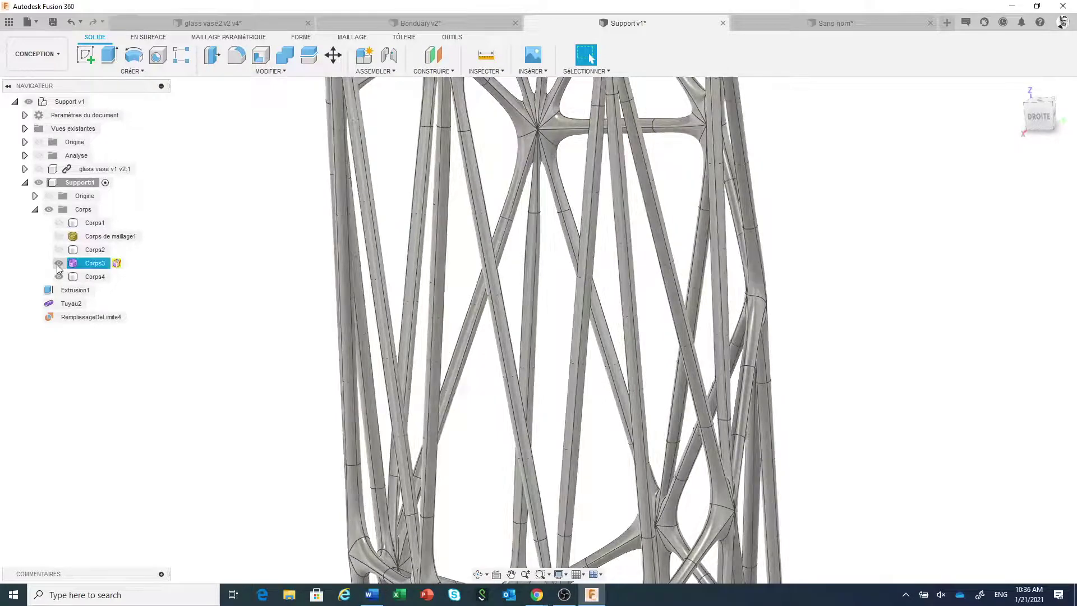
left_click(59, 262)
left_click(93, 277)
key("Escape")
scroll(499, 359, "down", 5)
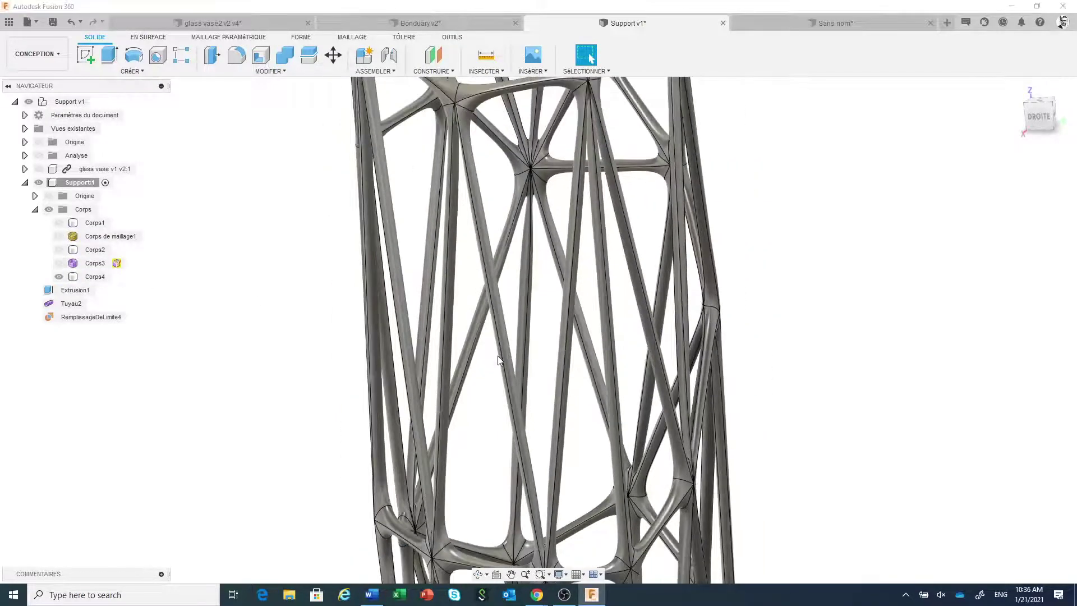
scroll(497, 356, "down", 5)
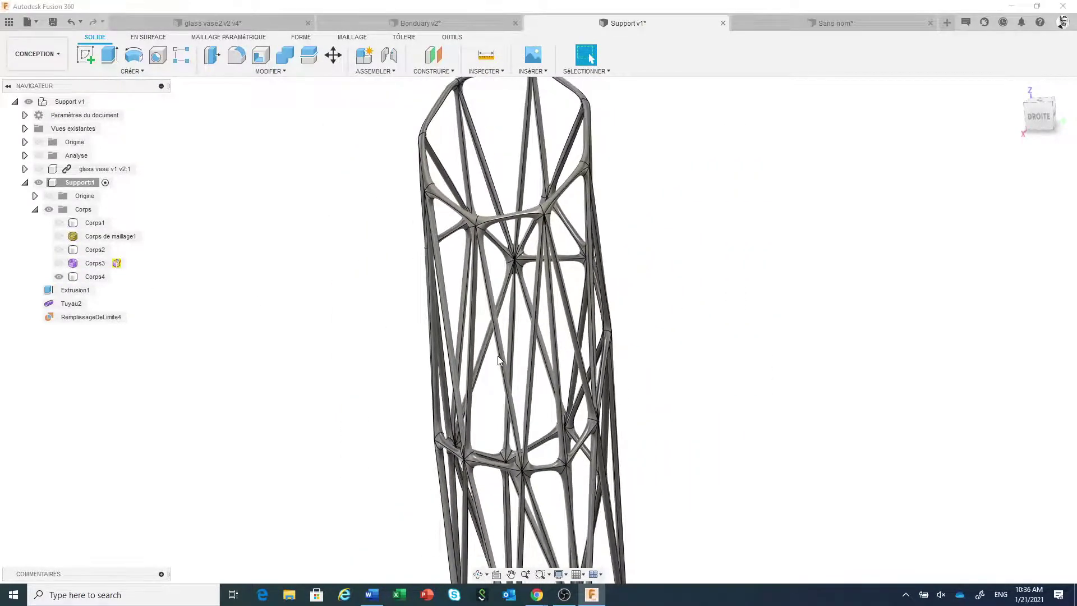
middle_click_drag(497, 355, 445, 290)
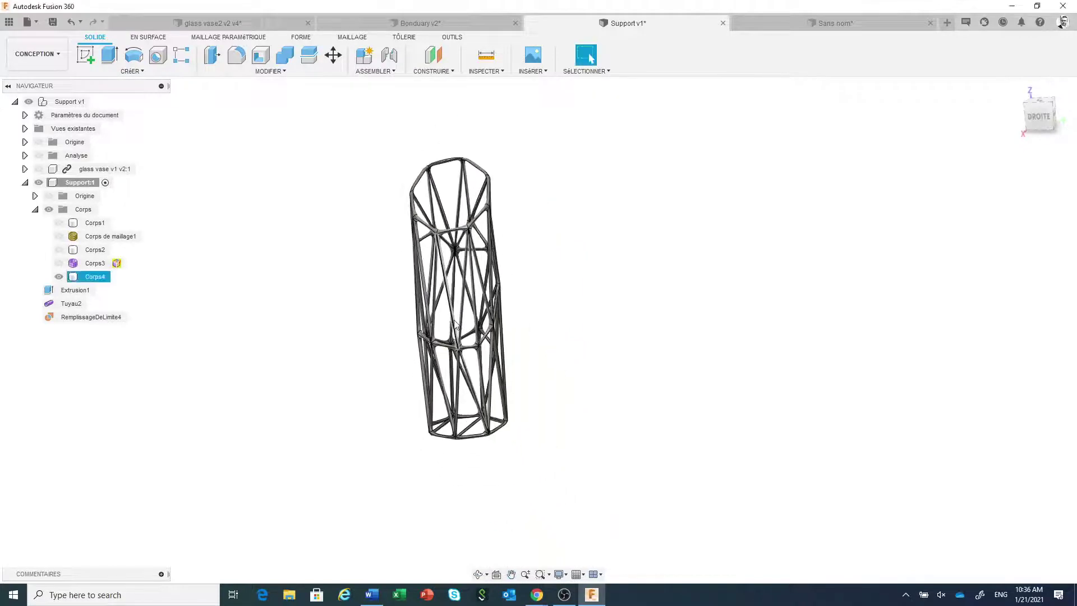
middle_click_drag(517, 331, 572, 381)
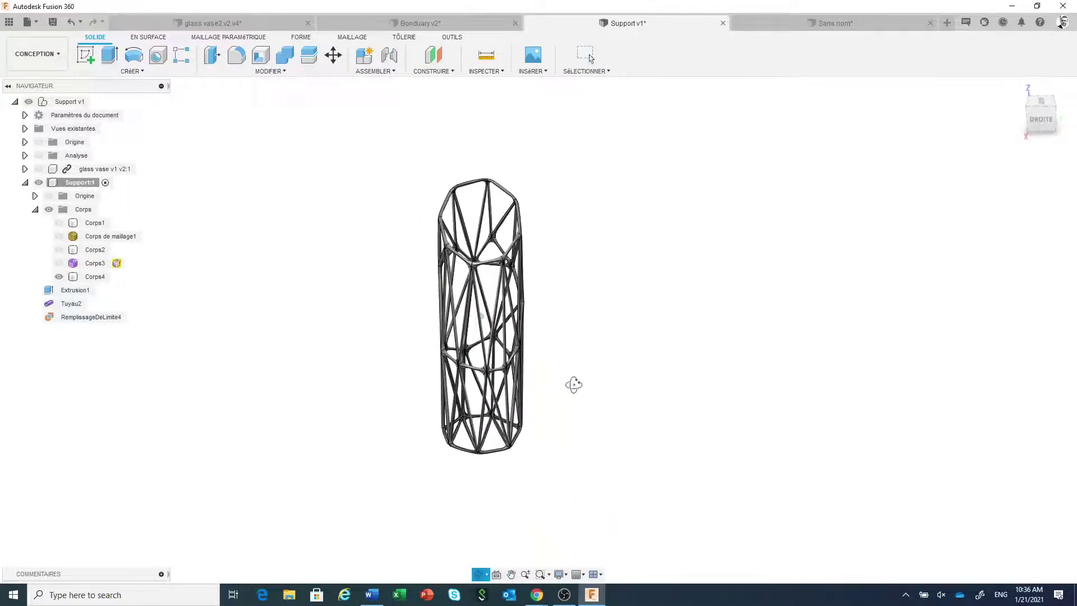
Step: Show the section analysis on the lattice and list the contents of the Analyse folder
left_click(56, 187)
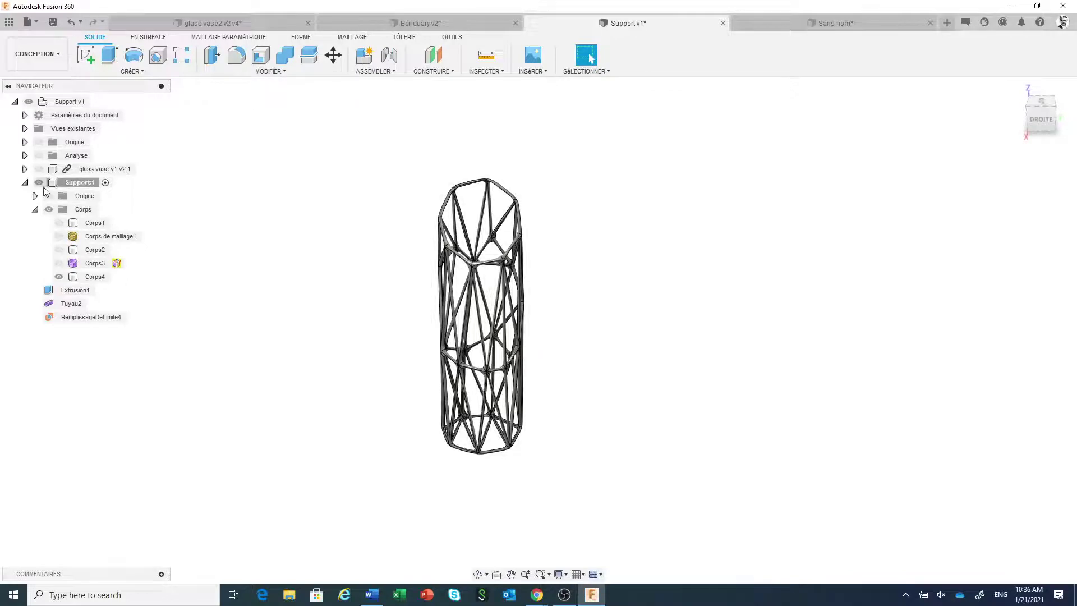
left_click(39, 156)
scroll(524, 340, "up", 2)
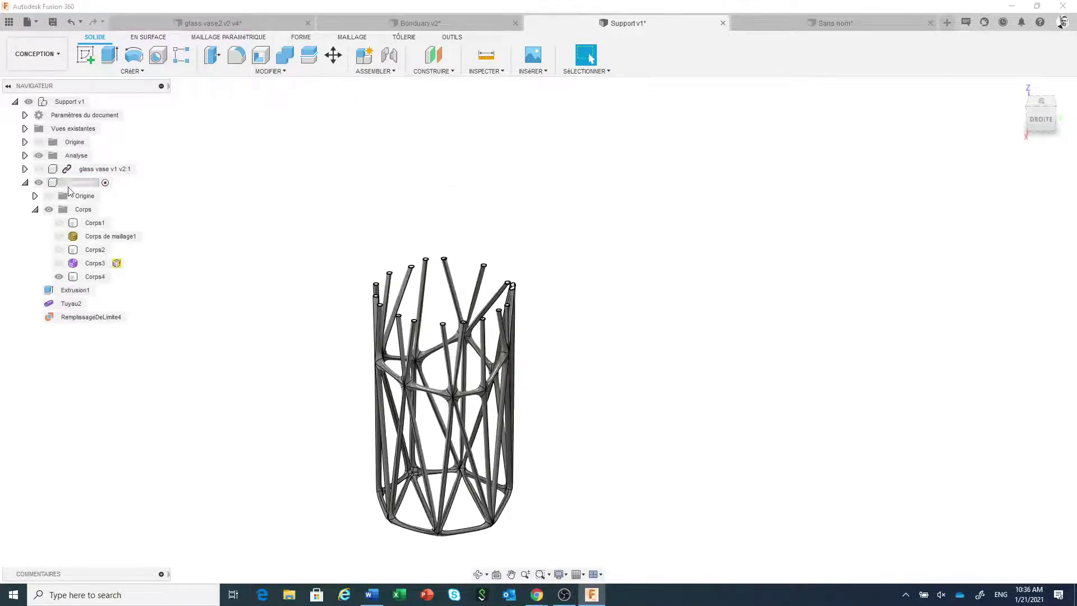
left_click(25, 156)
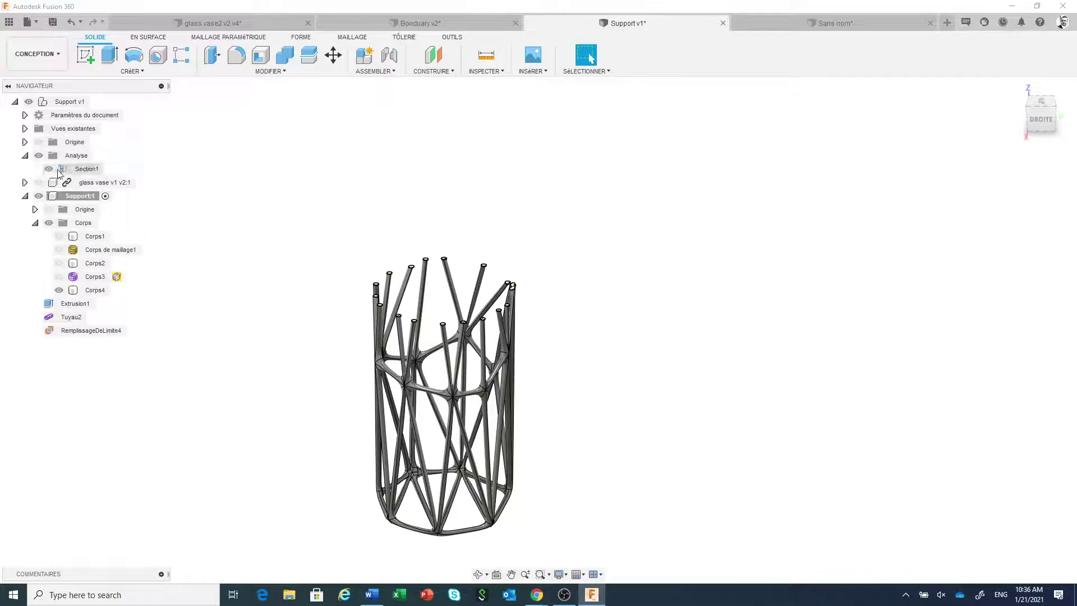
Step: Edit Section1 and move its cutting plane to a Y distance of about 4.754 mm
right_click(77, 174)
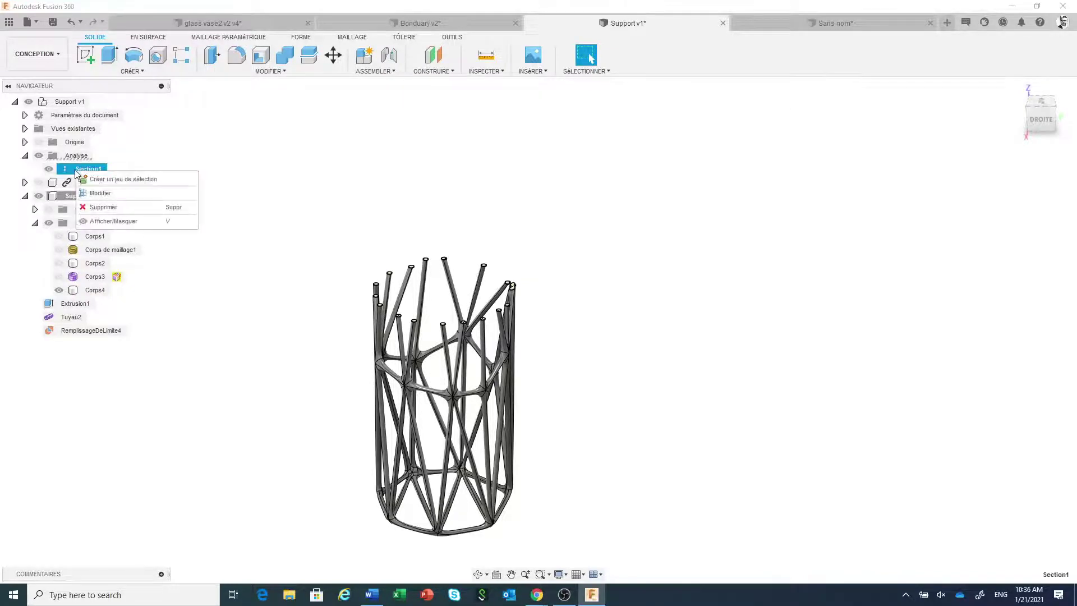
left_click(98, 192)
mouse_move(443, 262)
left_mouse_down()
mouse_move(449, 365)
mouse_move(442, 284)
left_mouse_up()
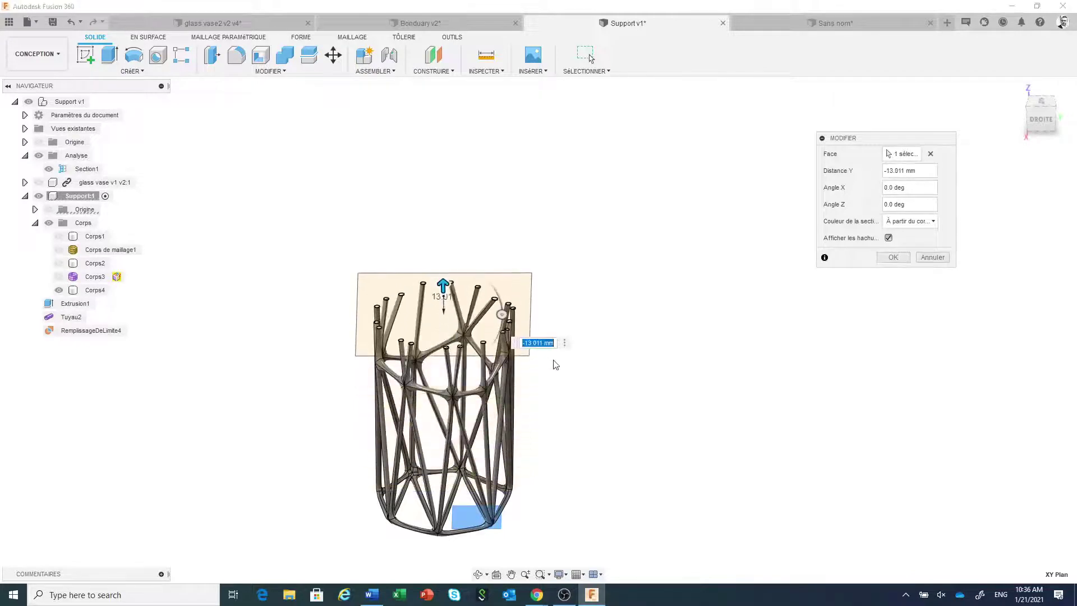
mouse_move(555, 361)
middle_mouse_down()
mouse_move(572, 338)
mouse_move(572, 360)
middle_mouse_up()
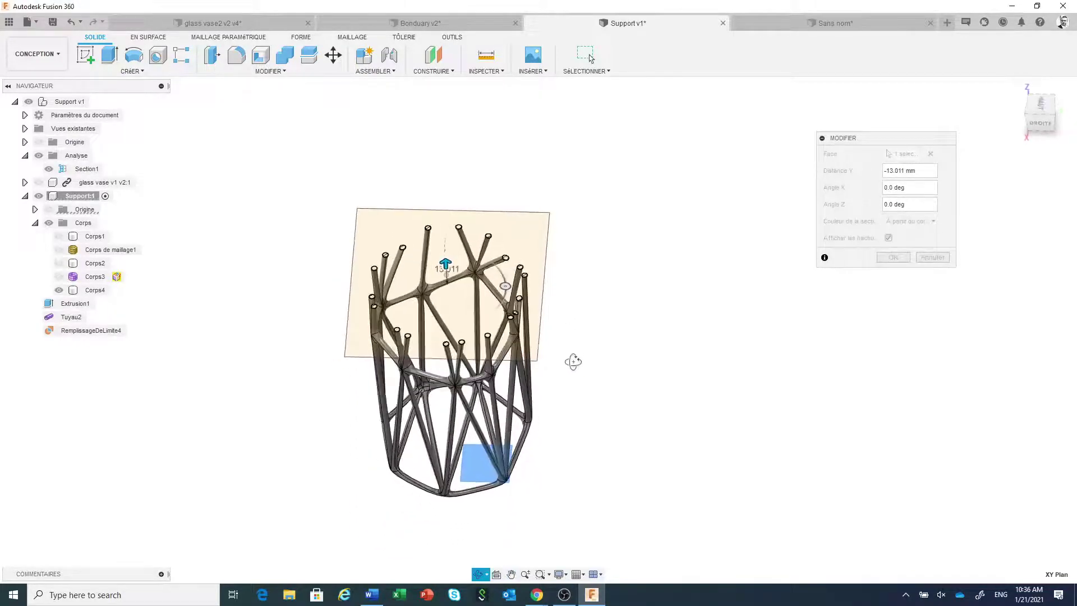
left_click_drag(445, 262, 443, 236)
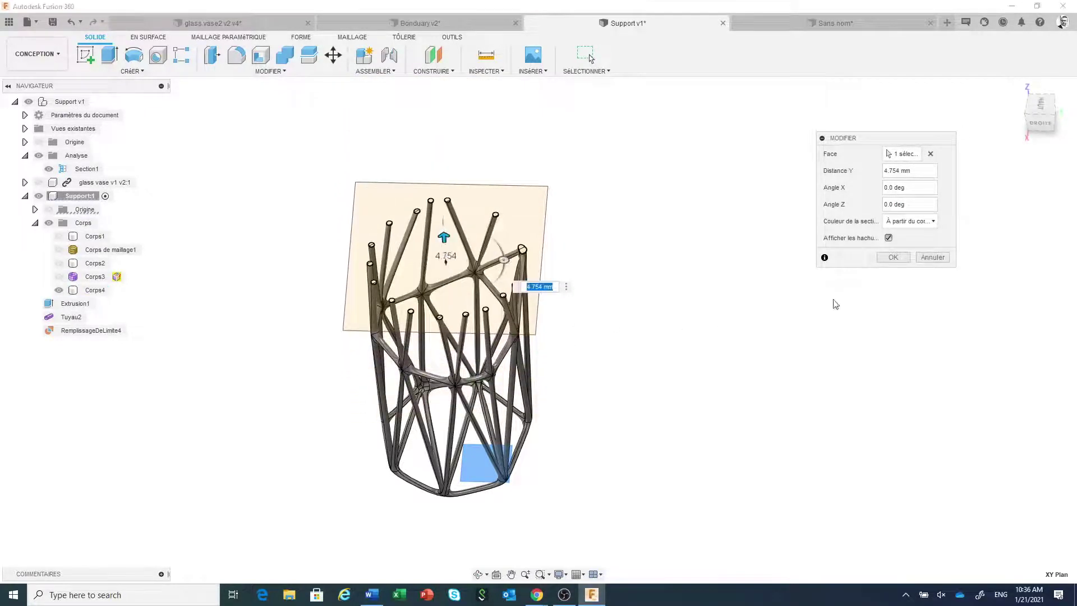
left_click(893, 258)
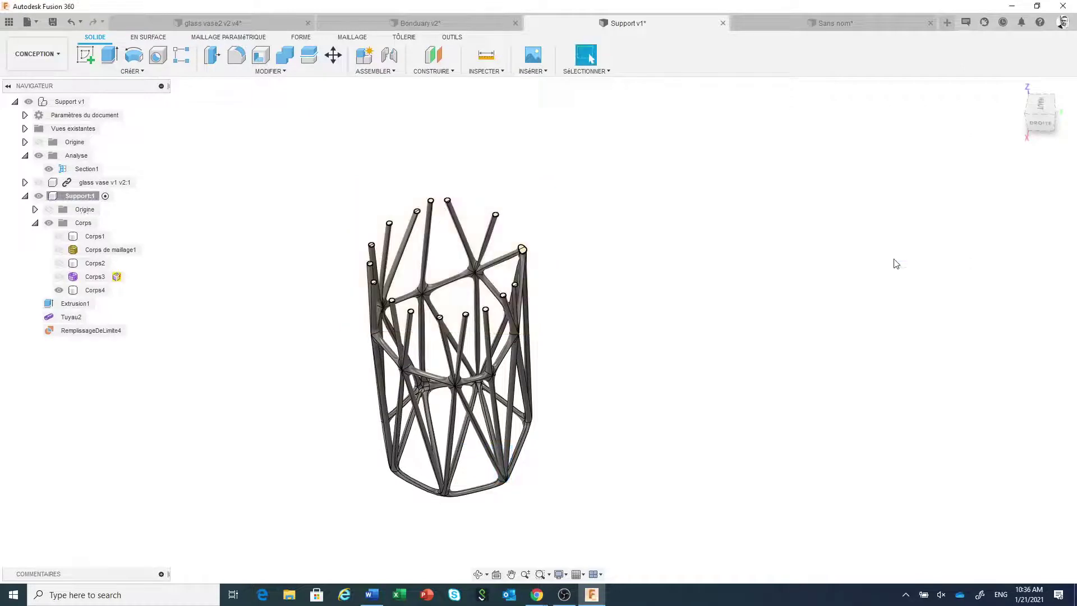
Step: Hide Section1 to display the complete lattice again
left_click(48, 169)
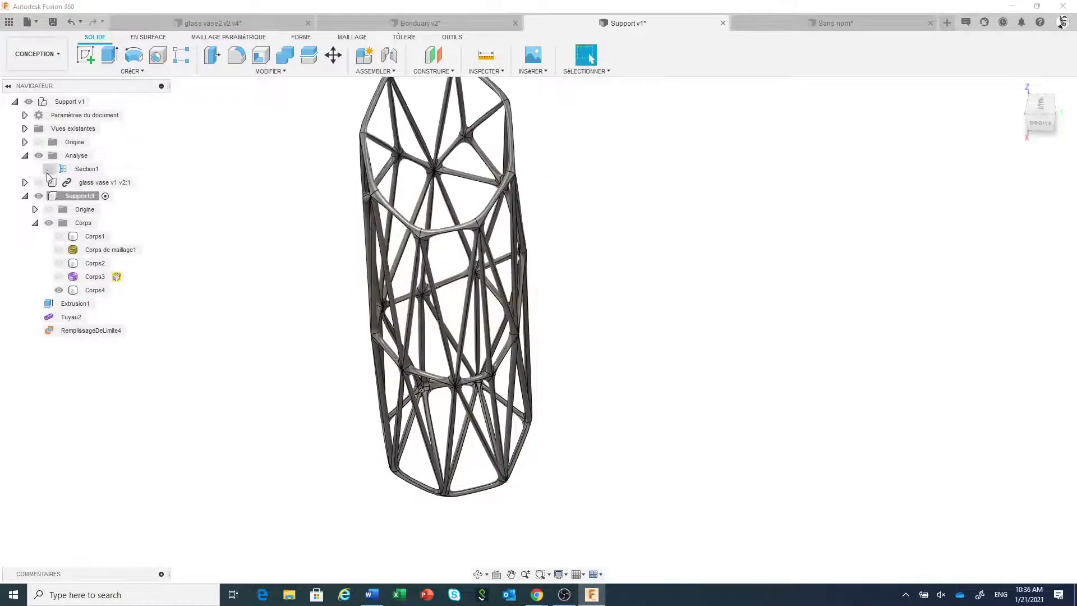
mouse_move(389, 430)
middle_mouse_down("shift")
mouse_move(324, 408)
mouse_move(385, 415)
middle_mouse_up("shift")
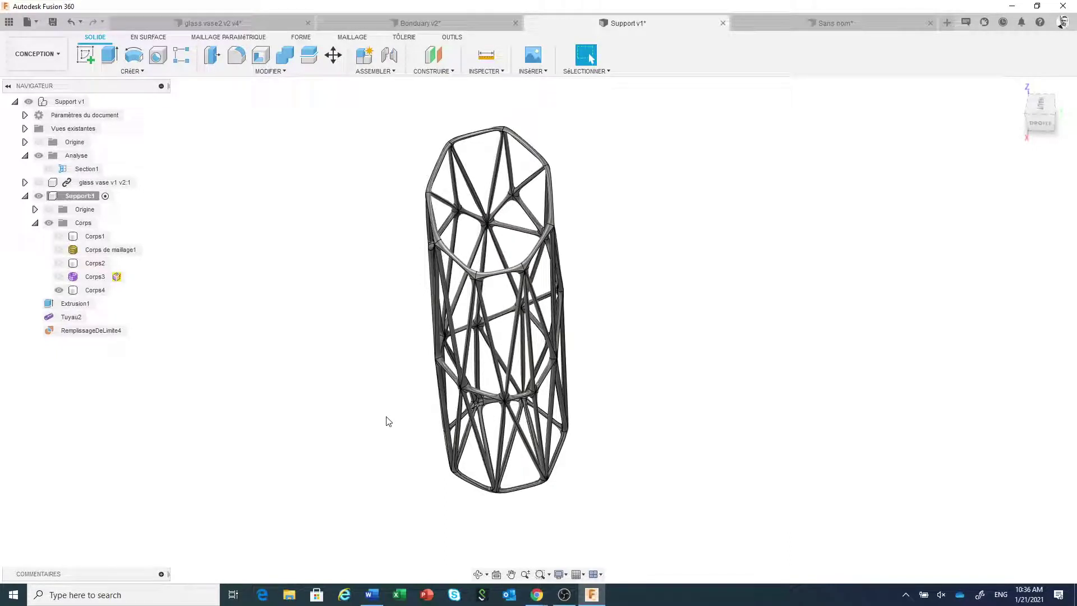
scroll(431, 394, "up", 1)
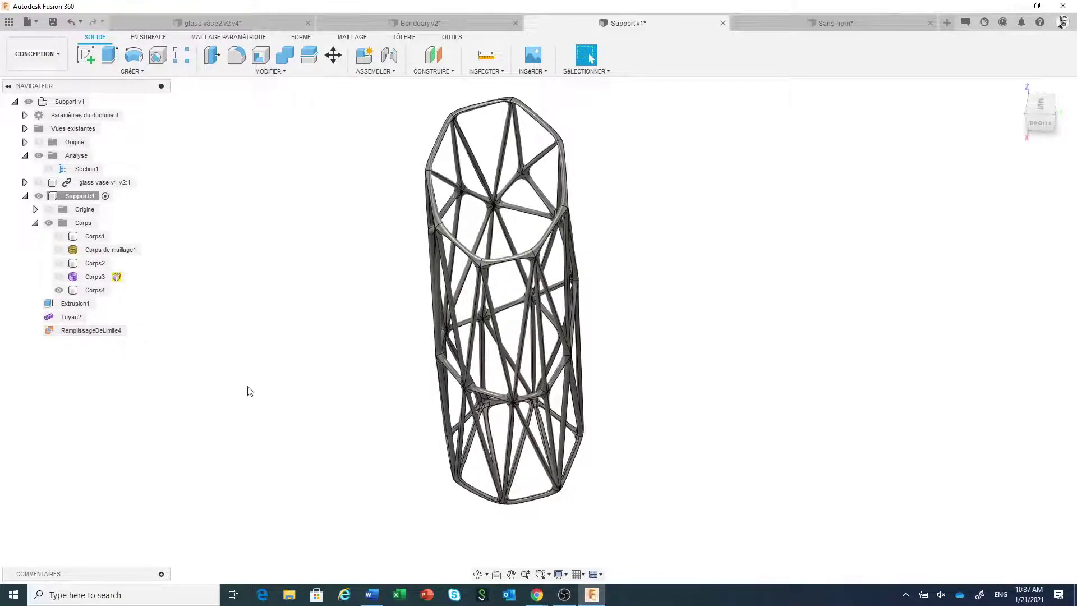
scroll(343, 422, "down", 1)
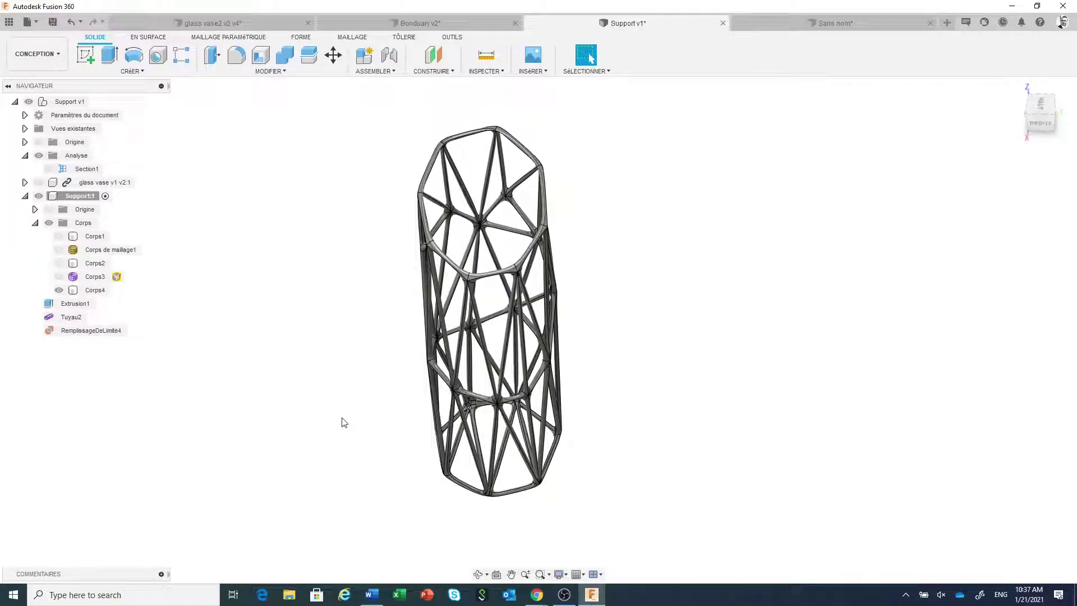
Step: Activate the top-level Support v1 component and show the glass vase v1 v2 component inside the lattice
left_click(99, 101)
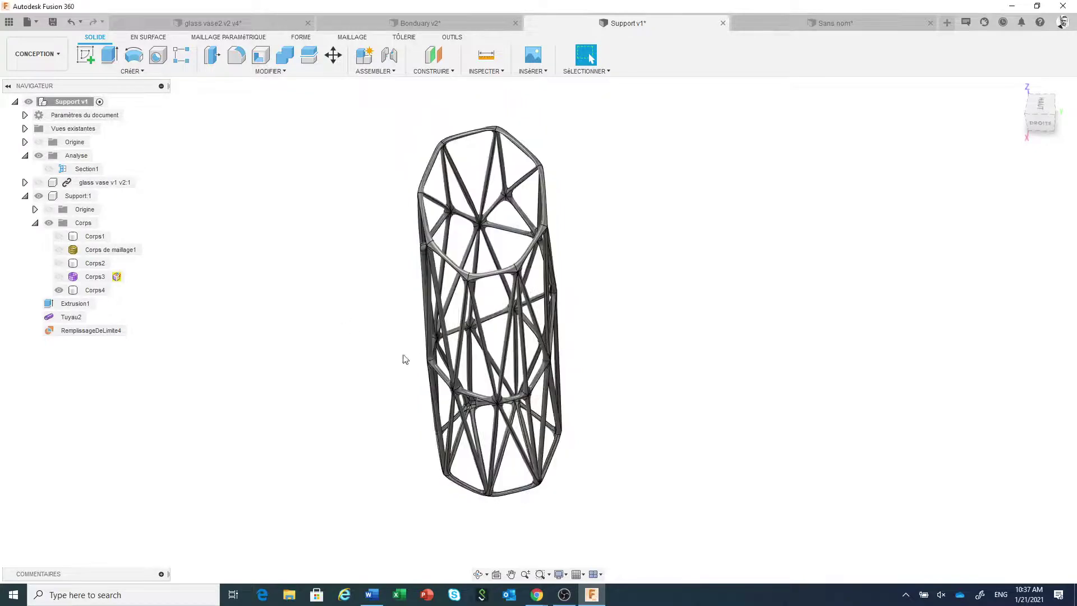
left_click(41, 185)
left_click(38, 183)
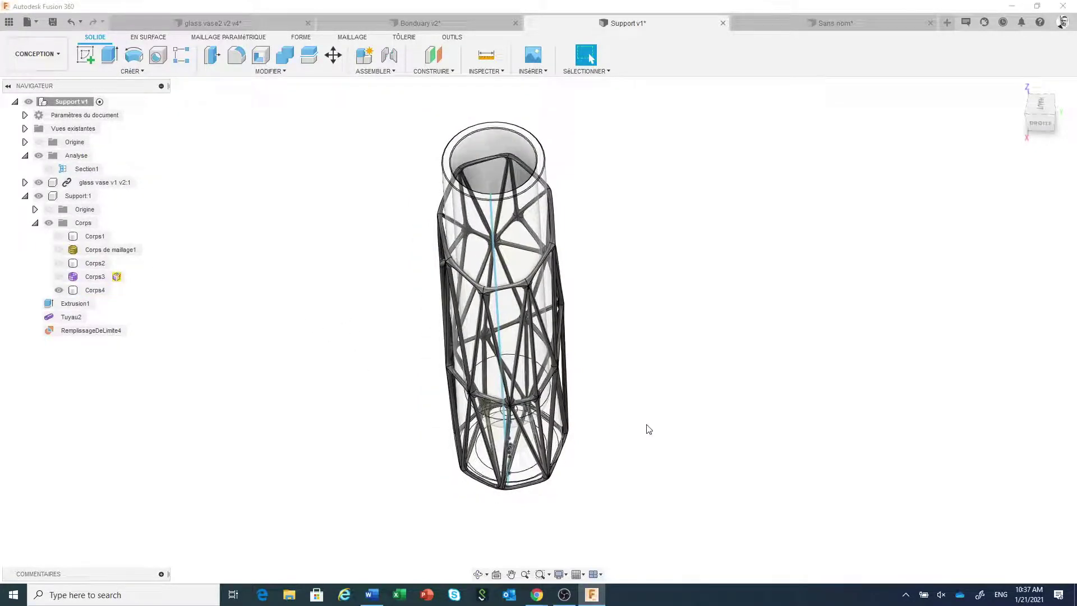
mouse_move(645, 428)
middle_mouse_down("shift")
mouse_move(678, 403)
mouse_move(622, 374)
mouse_move(681, 384)
mouse_move(643, 409)
middle_mouse_up("shift")
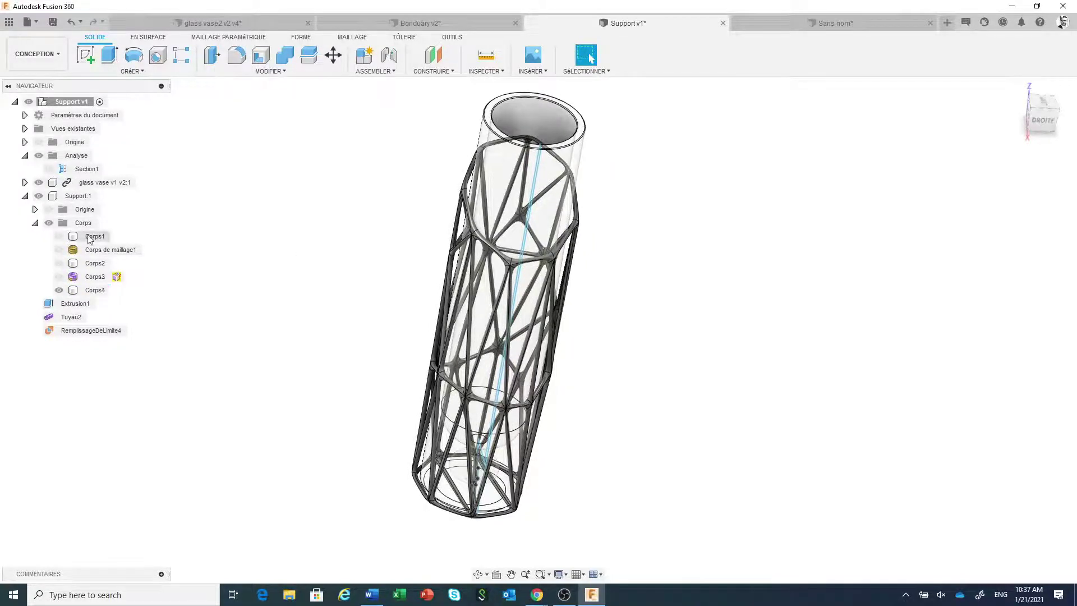
Step: Apply the Bronze - Poli metal appearance to the Corps4 lattice body
middle_click_drag(649, 483, 626, 454, "shift")
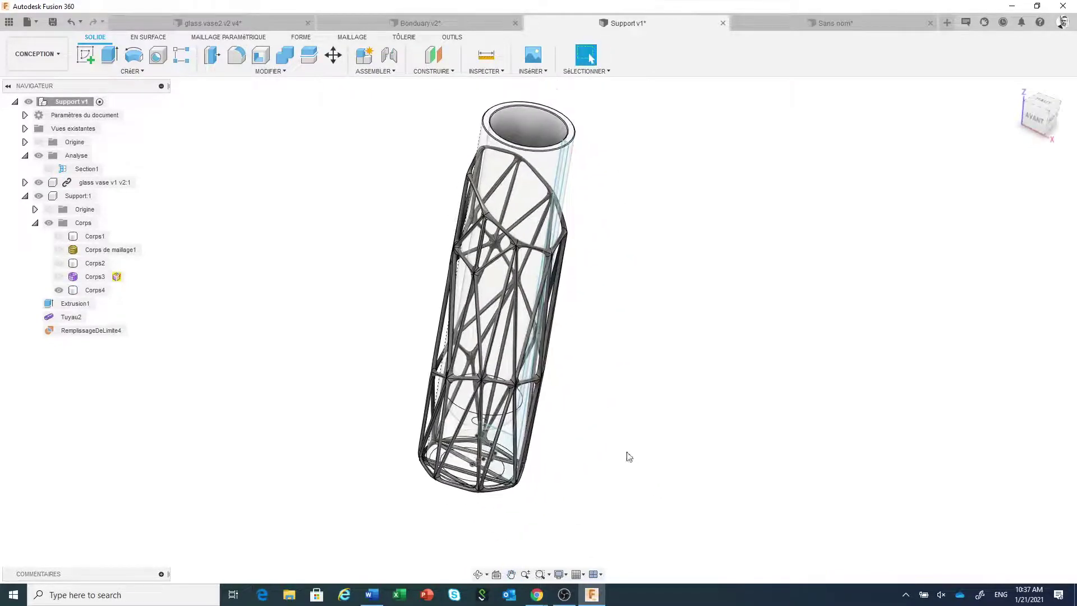
left_click(263, 72)
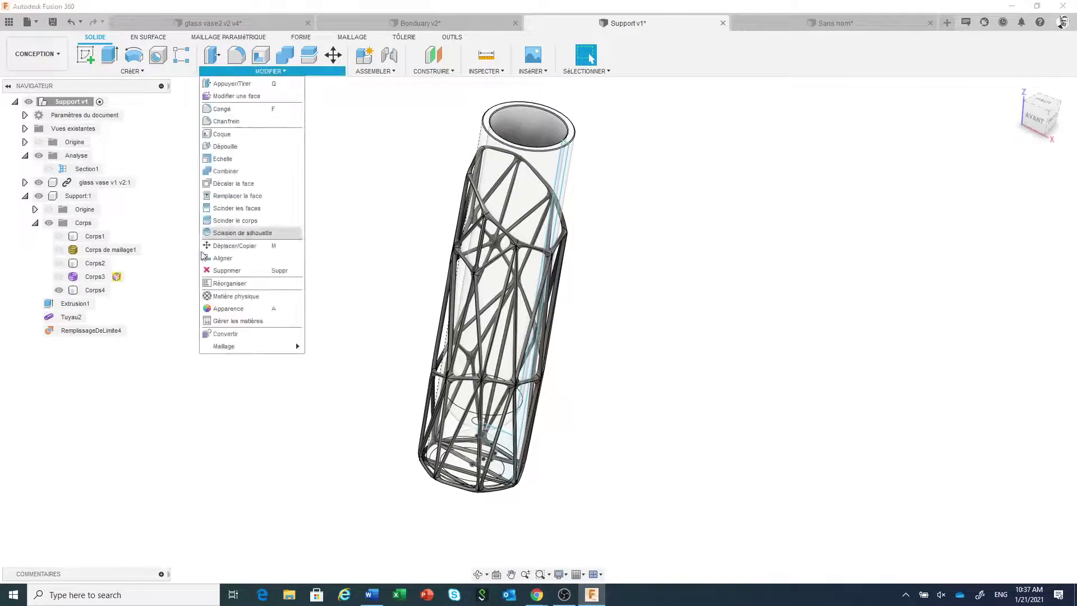
left_click(227, 309)
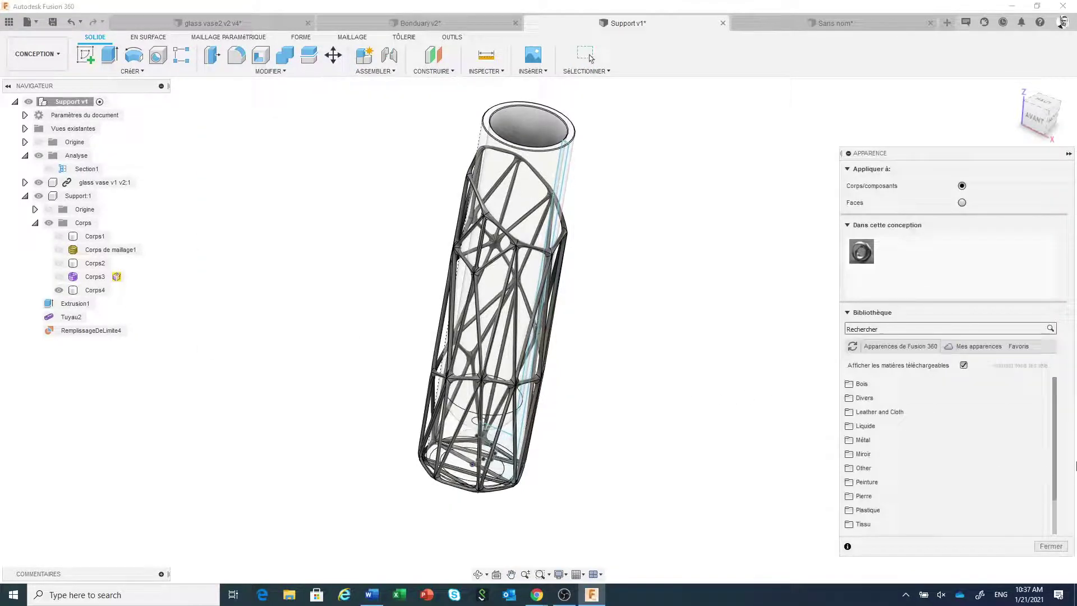
left_click(932, 441)
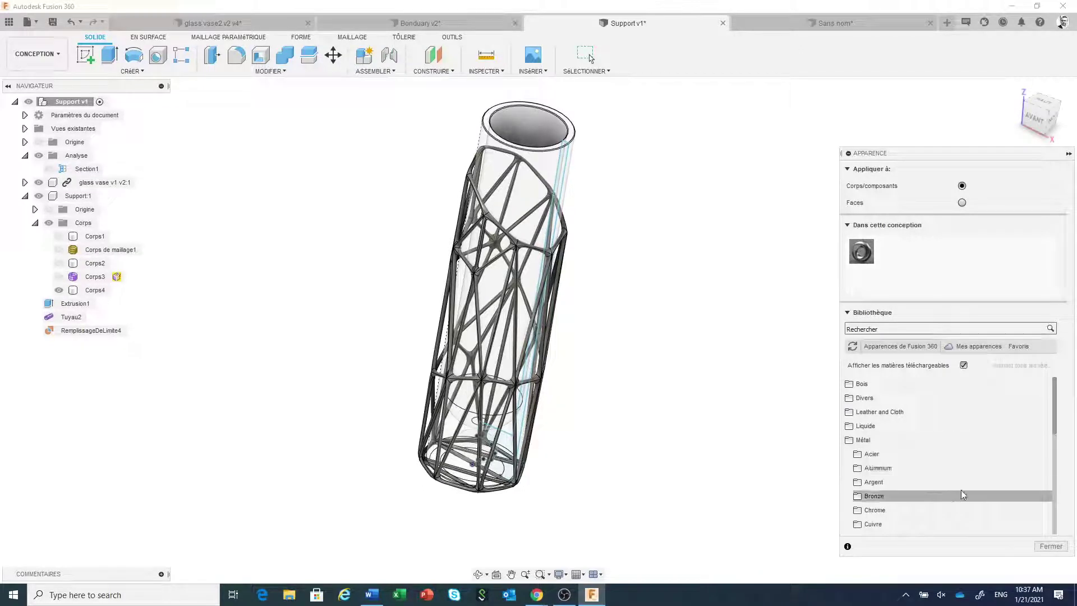
left_click(924, 497)
scroll(946, 500, "down", 3)
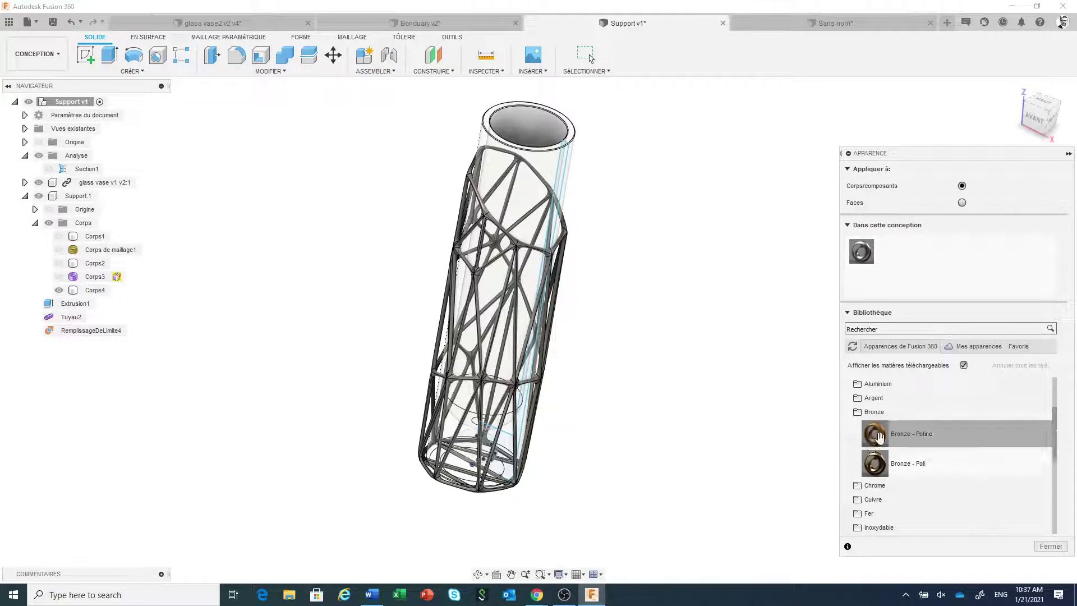
left_click_drag(873, 467, 444, 303)
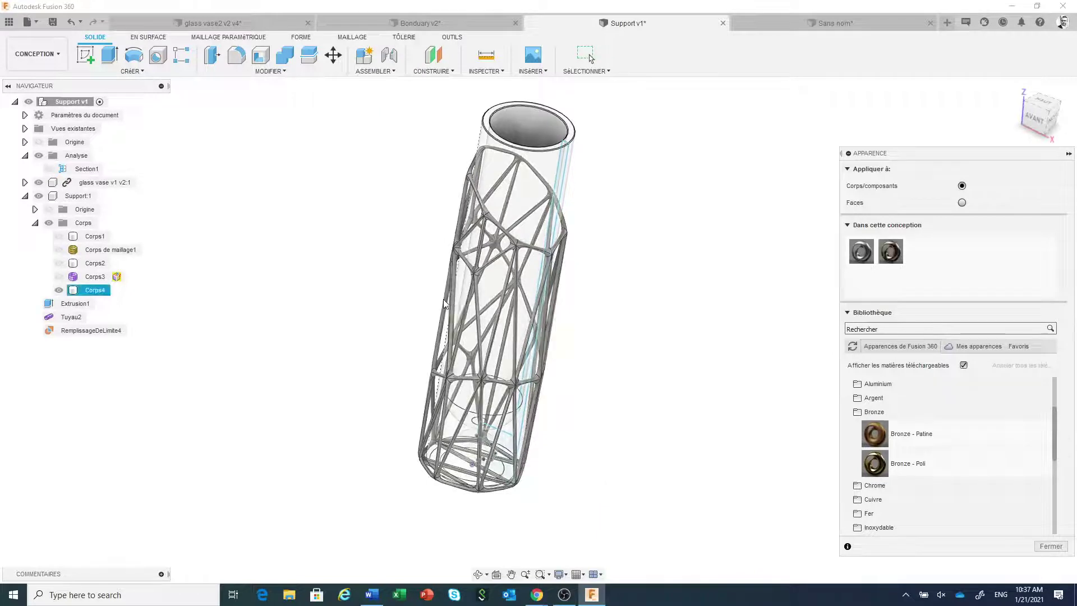
left_click(1050, 546)
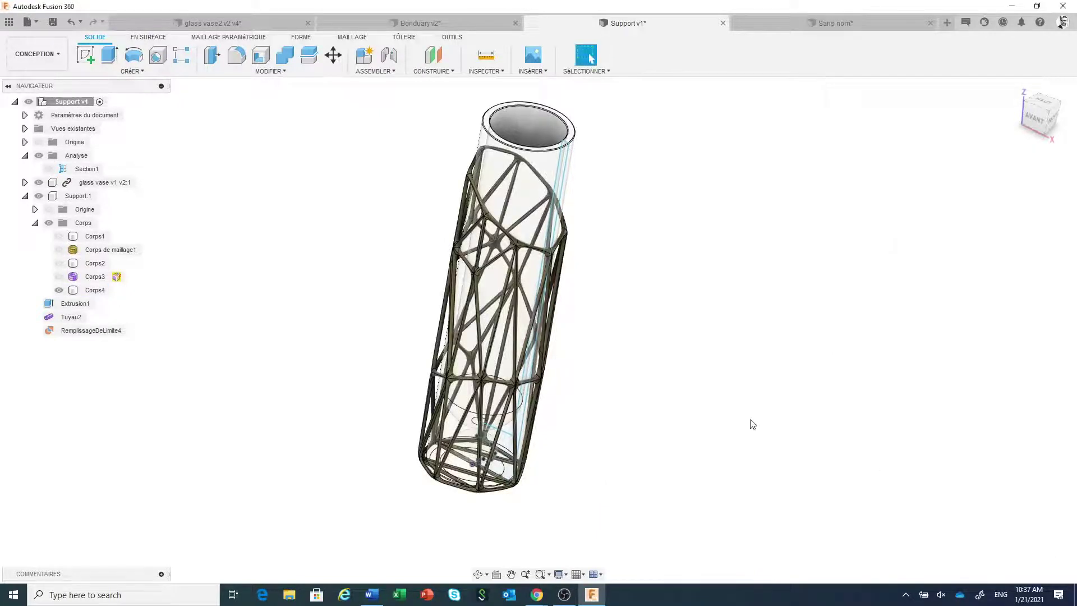
Step: Switch to the Render workspace and set the scene environment to Lumière chaude from the environment library
left_click(54, 63)
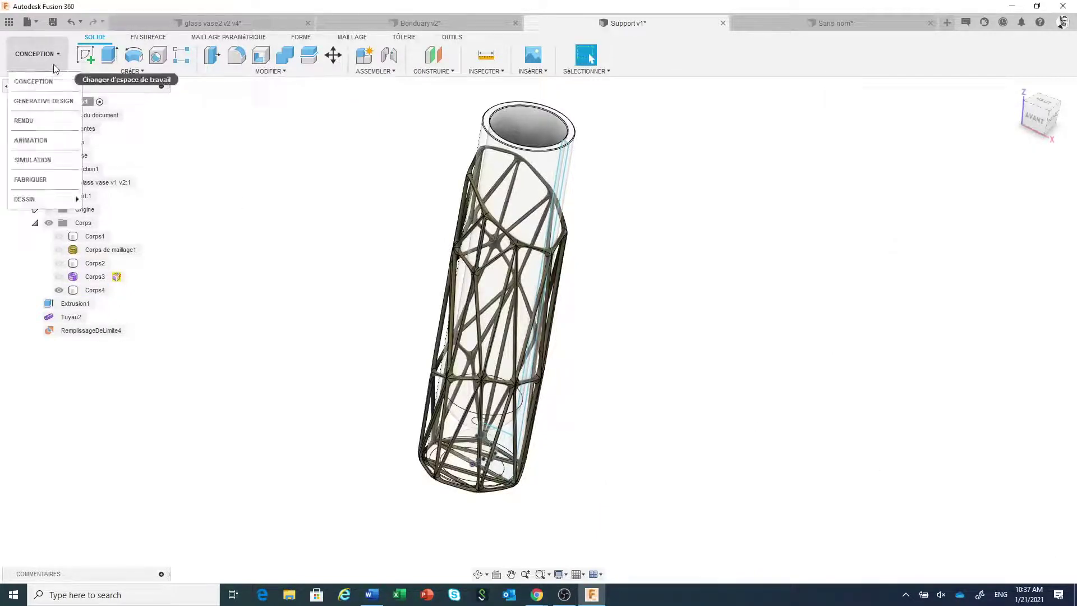
left_click(36, 121)
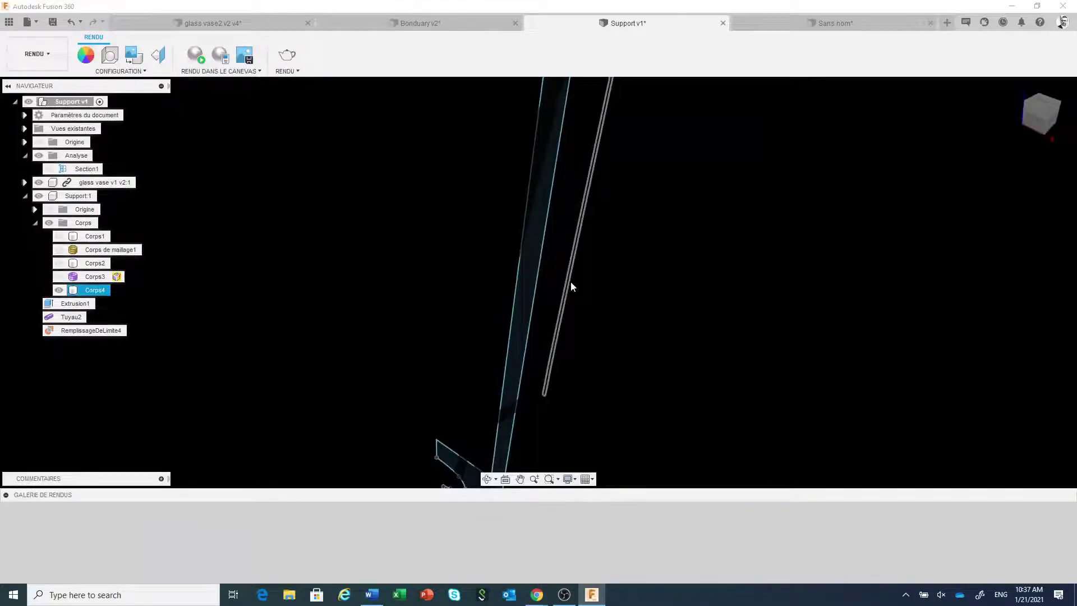
left_click(109, 56)
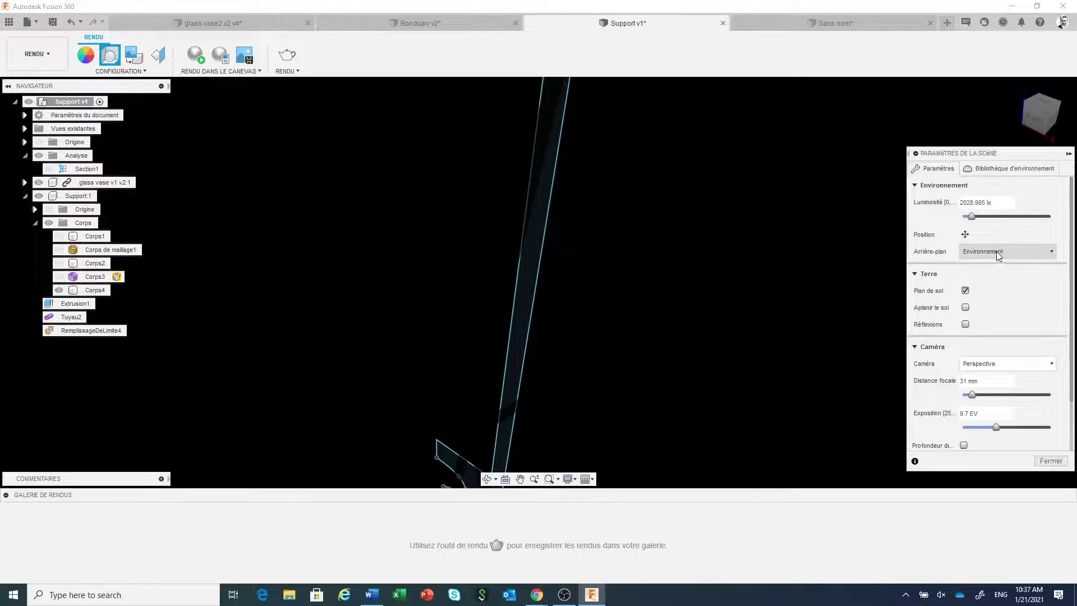
left_click(1003, 168)
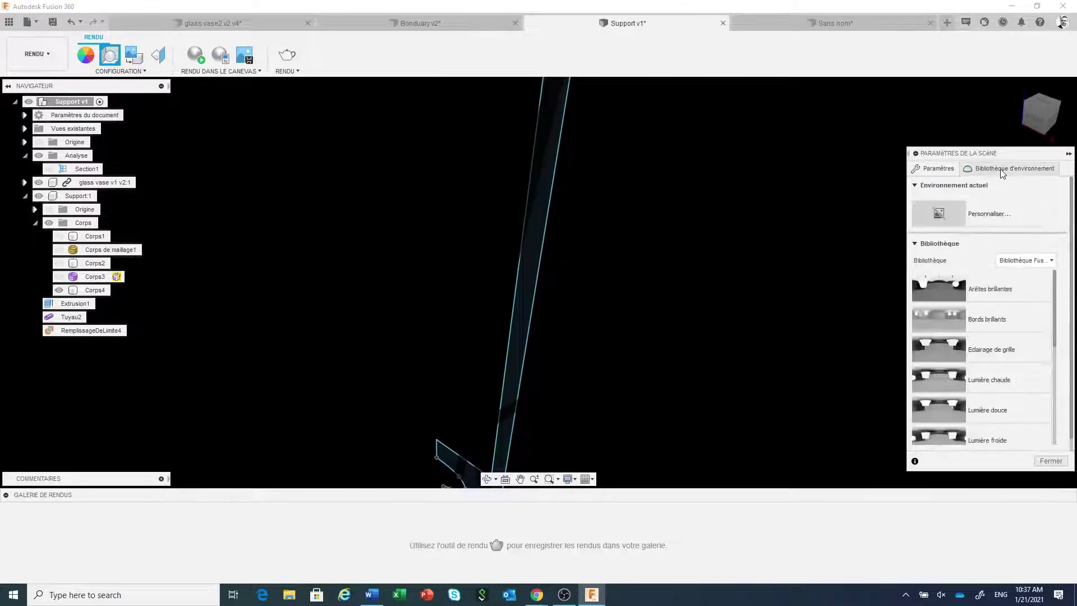
scroll(1057, 333, "down", 3)
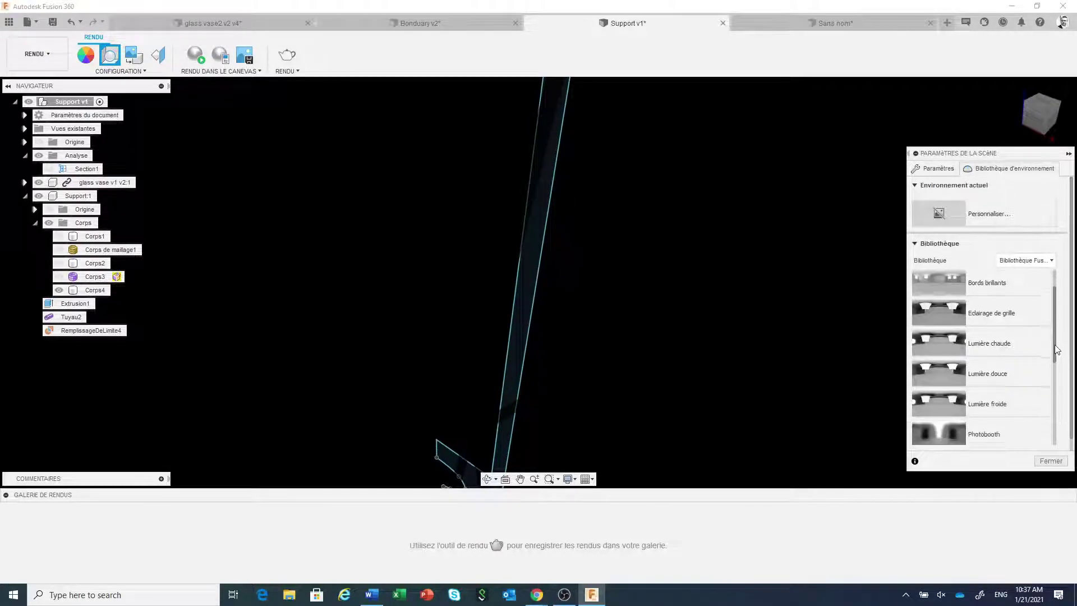
left_click_drag(949, 338, 735, 319)
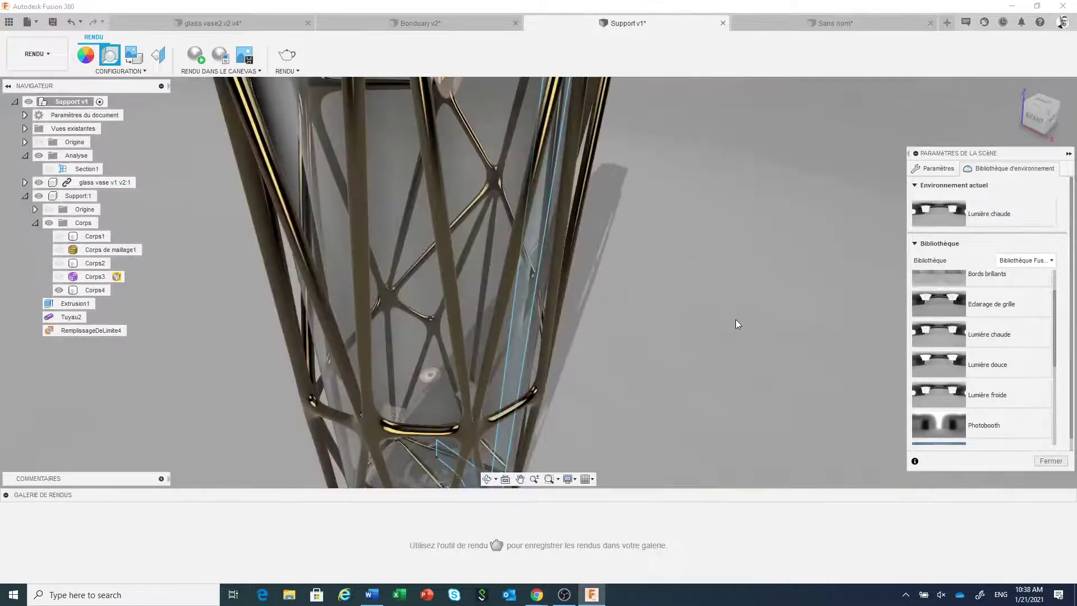
scroll(739, 341, "down", 3)
middle_click_drag(738, 341, 678, 376)
left_click(1063, 463)
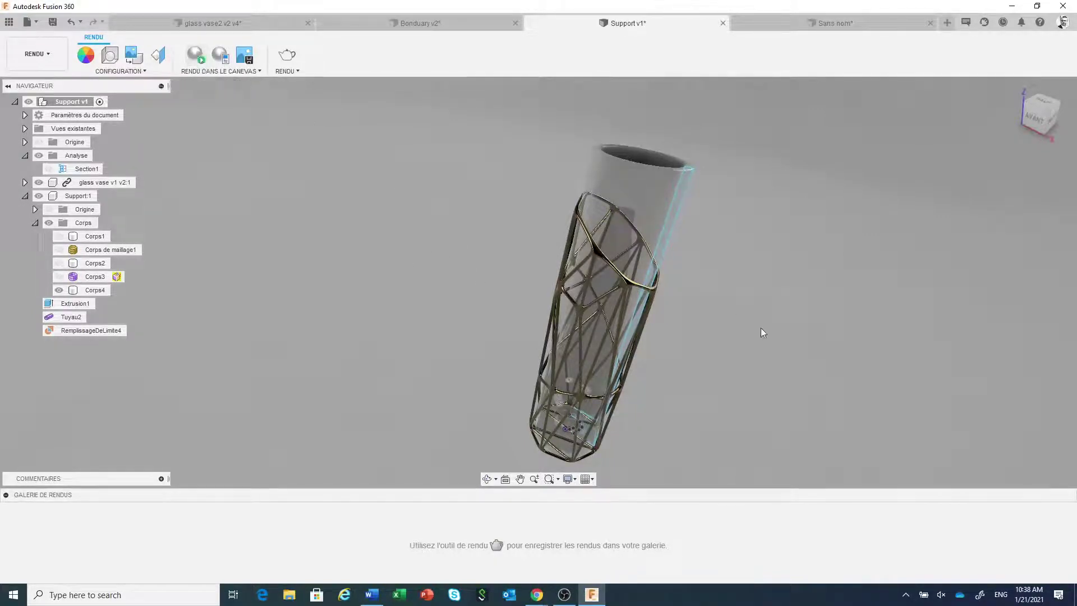
scroll(759, 328, "up", 2)
scroll(758, 303, "up", 1)
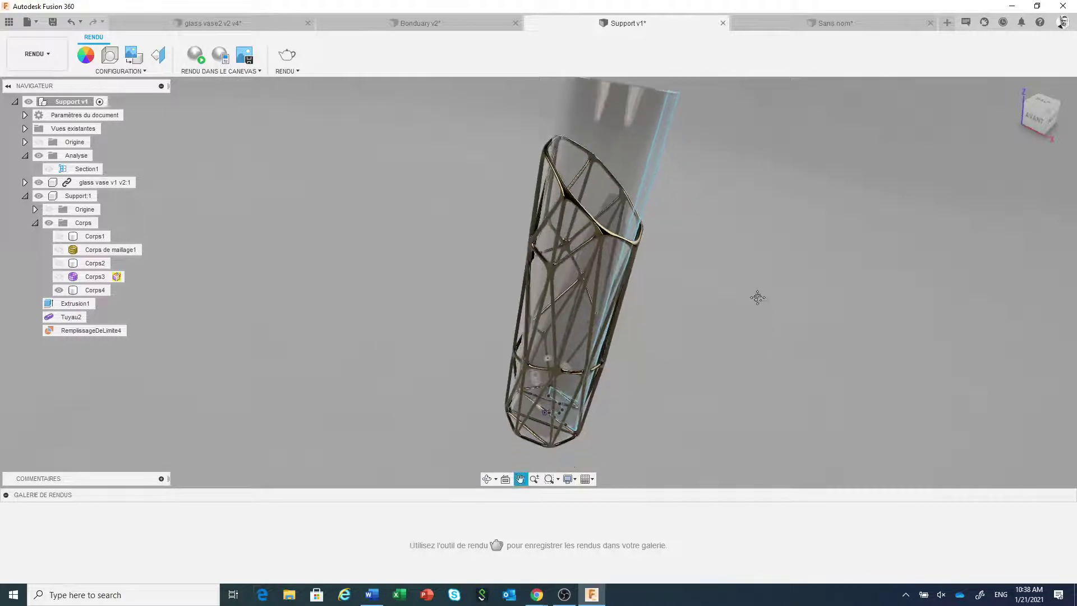
scroll(729, 313, "down", 2)
scroll(723, 318, "down", 1)
middle_click_drag(723, 317, 724, 324)
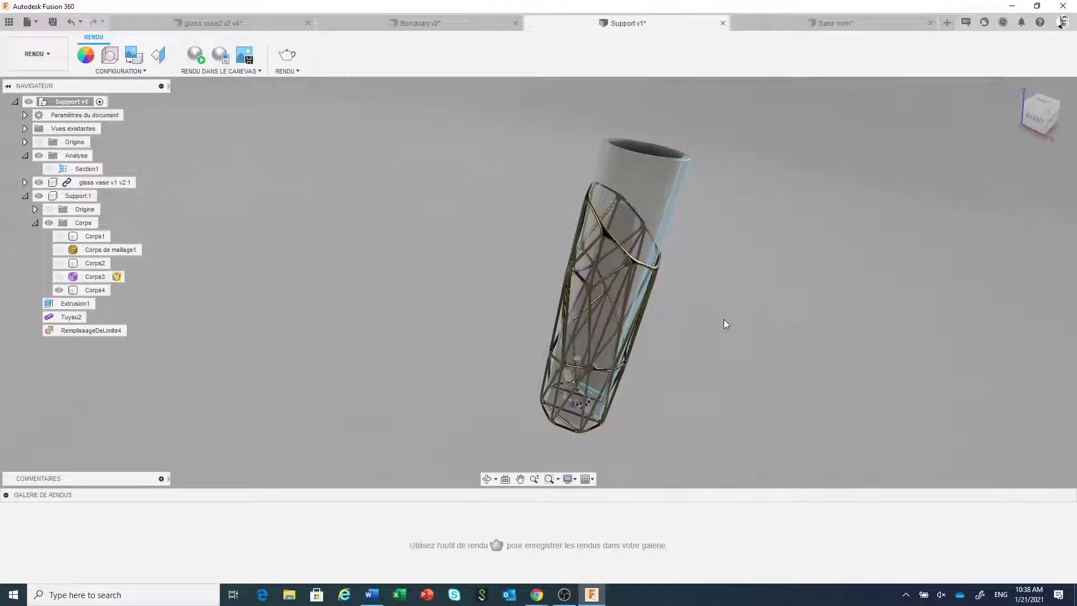
Step: Switch to the glass vase2 v2 v4 document, enter its Render workspace and view the saved v4 render at full size
left_click(242, 24)
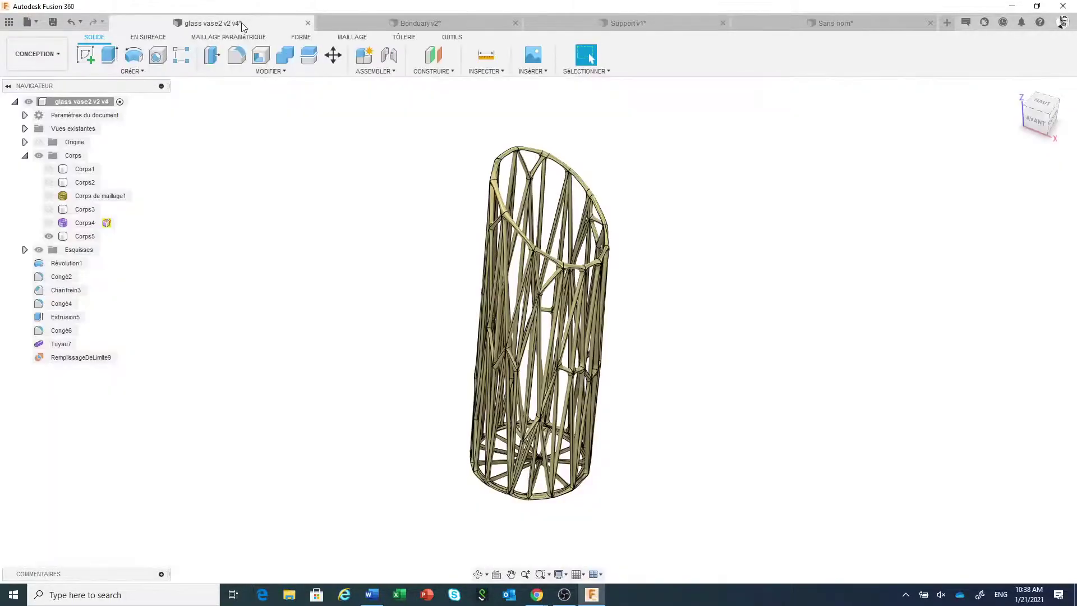
left_click(37, 54)
left_click(46, 128)
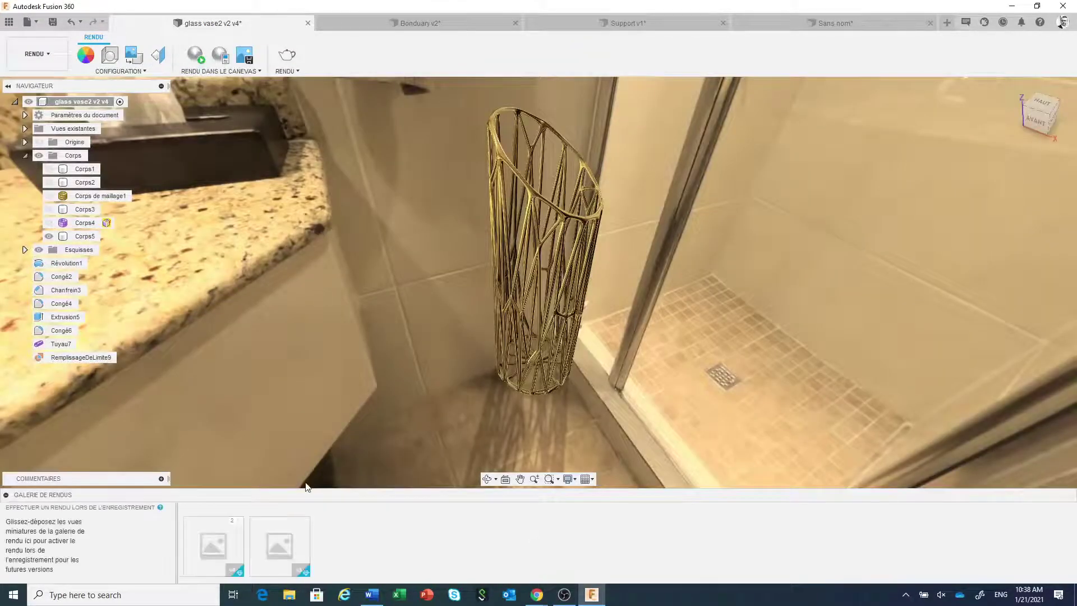
left_click(212, 548)
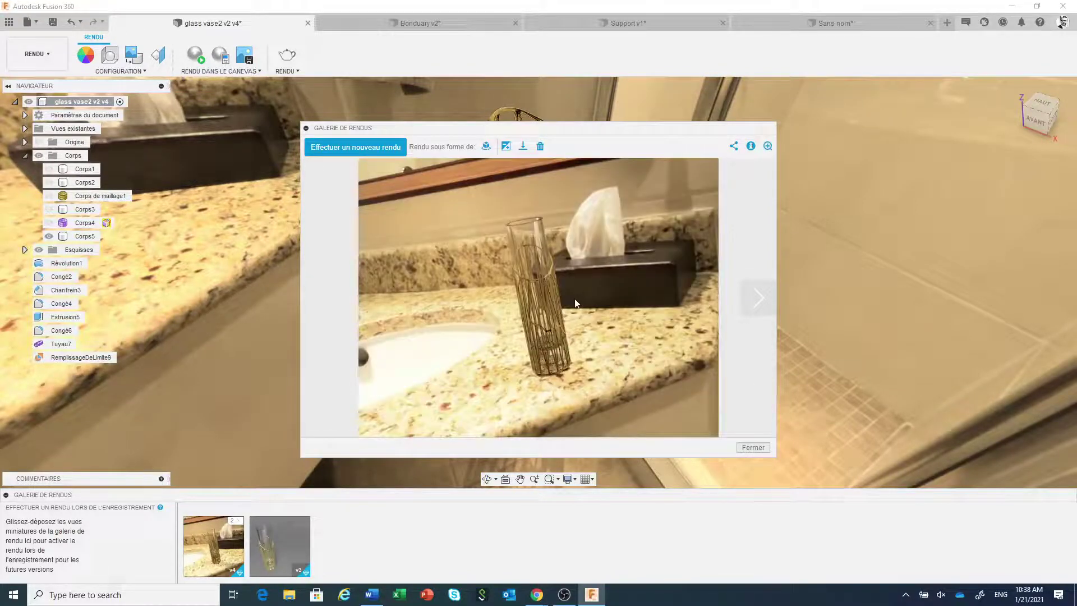
left_click(753, 448)
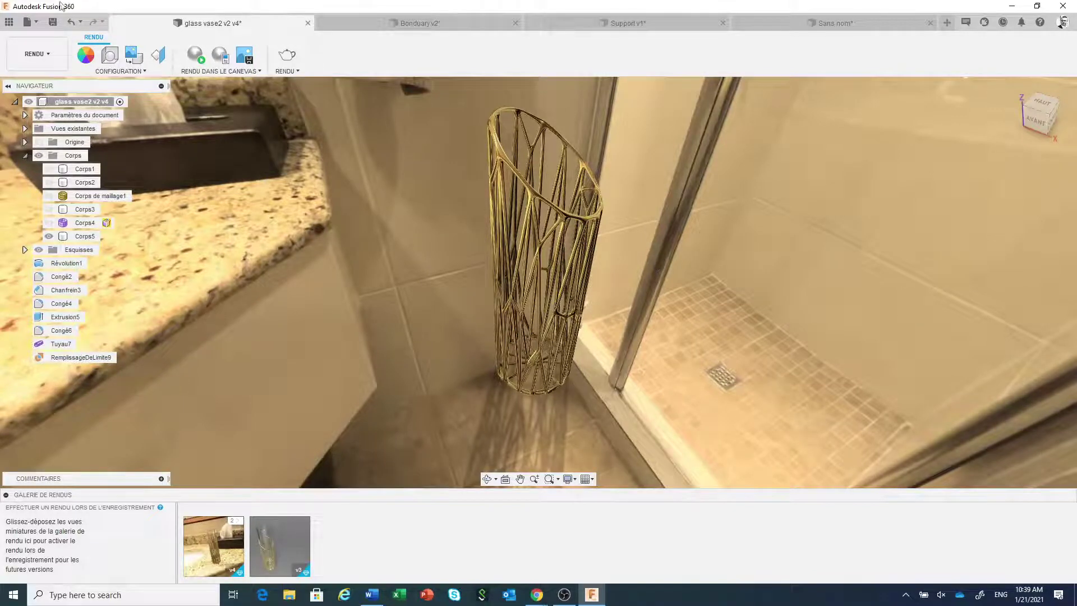
Step: Create a new design and start a sketch on the front XZ plane
left_click(28, 22)
left_click(45, 39)
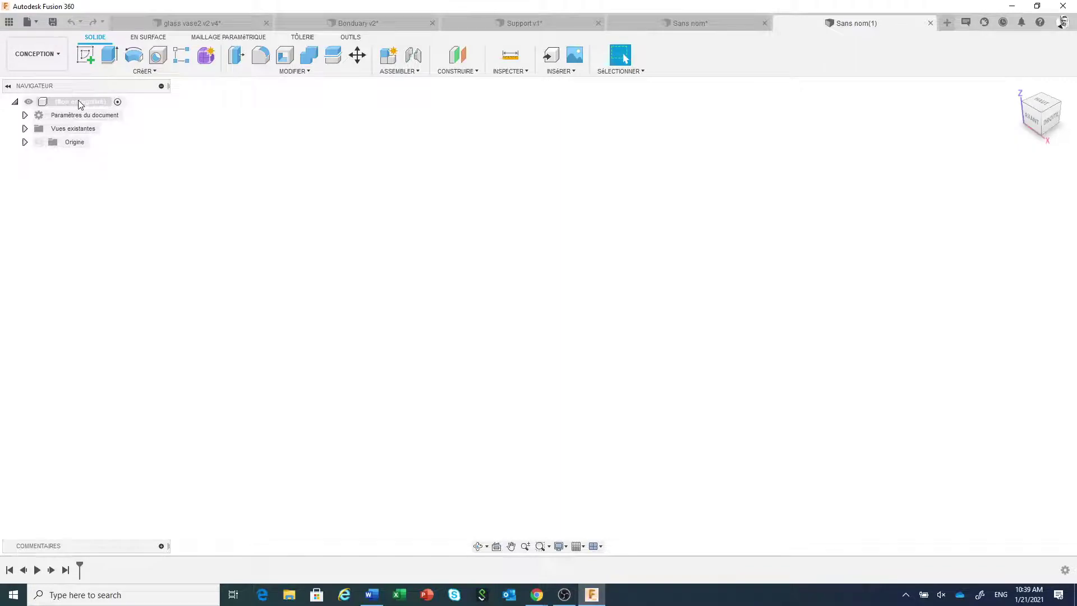
left_click(86, 54)
left_click(560, 306)
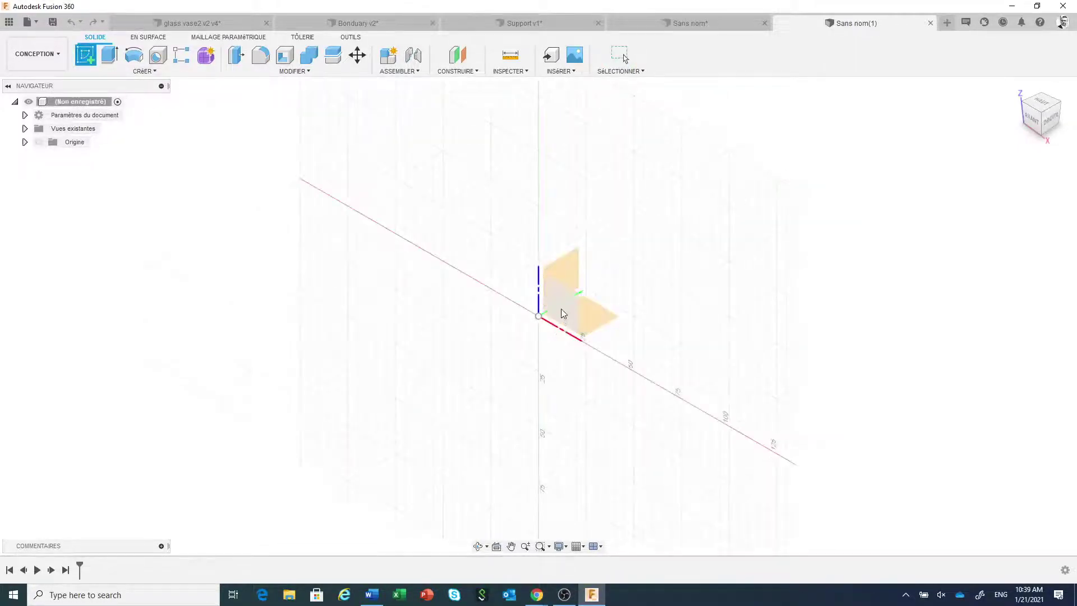
middle_click_drag(554, 312, 445, 353)
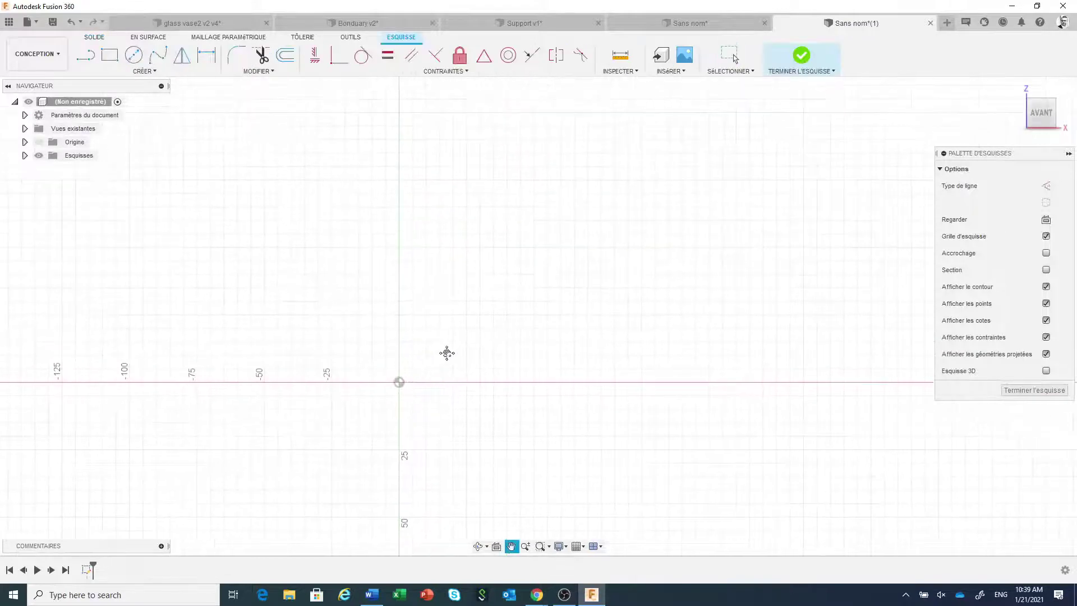
Step: Draw a five-point vase-profile spline from the origin, with its second point about 88 mm along X and its end about 108 mm high
left_click(159, 56)
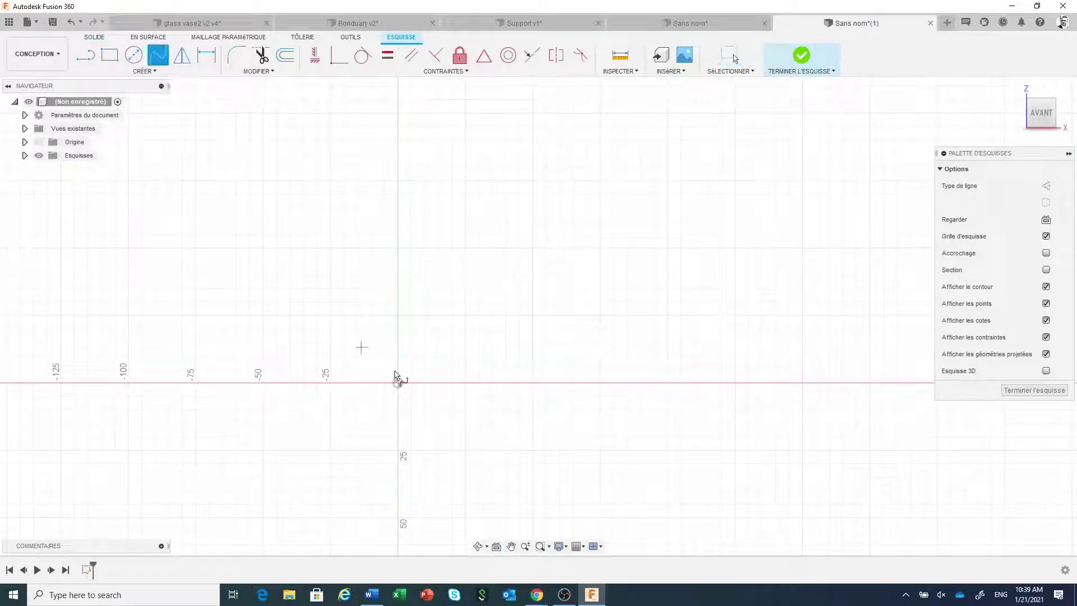
left_click(398, 382)
left_click(634, 383)
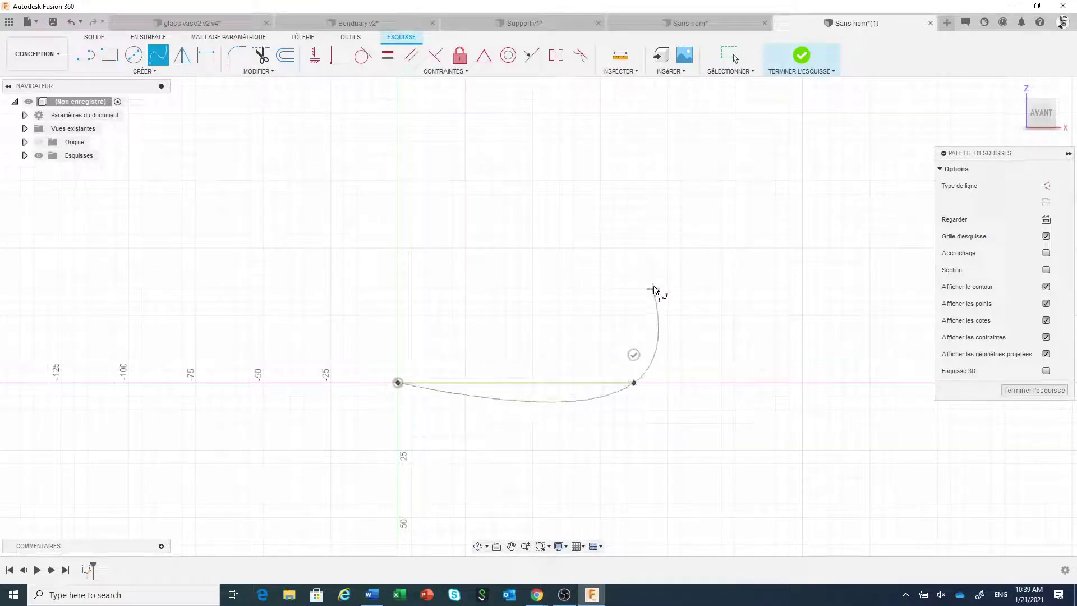
left_click(615, 233)
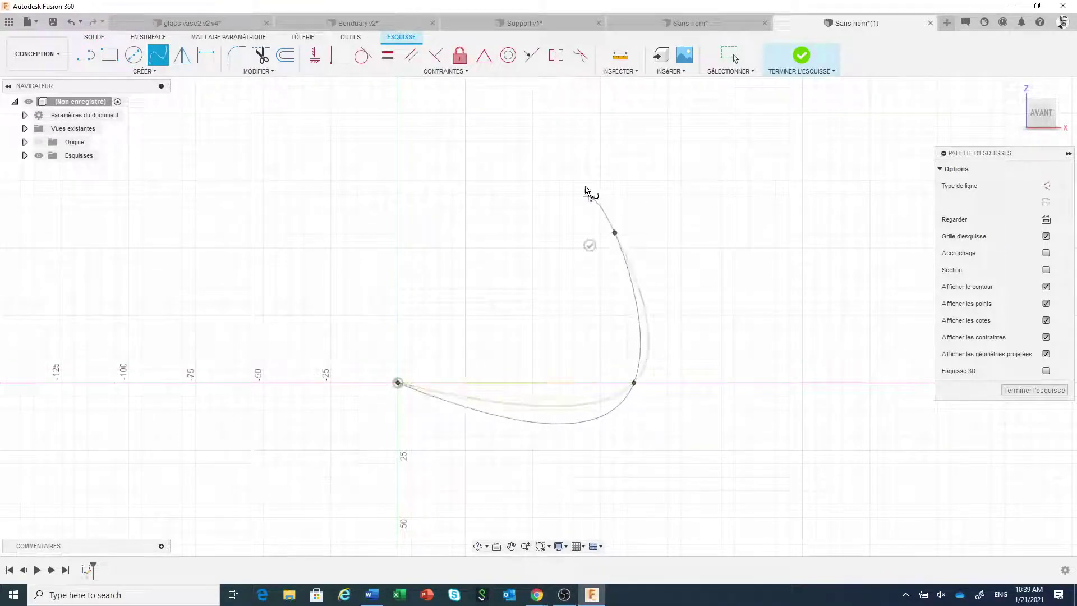
left_click(580, 164)
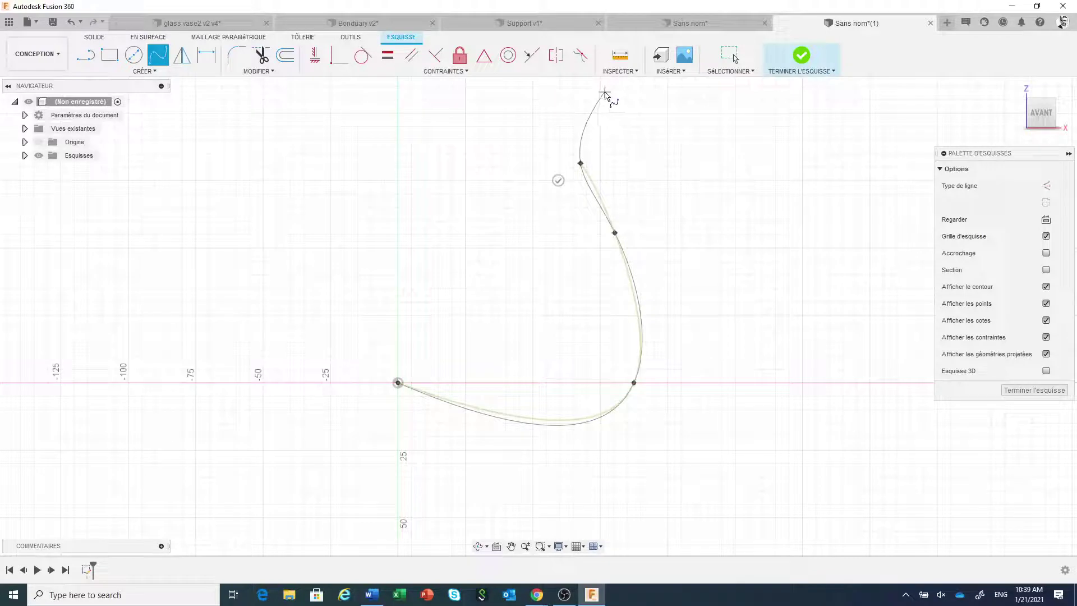
left_click(604, 91)
right_click(701, 182)
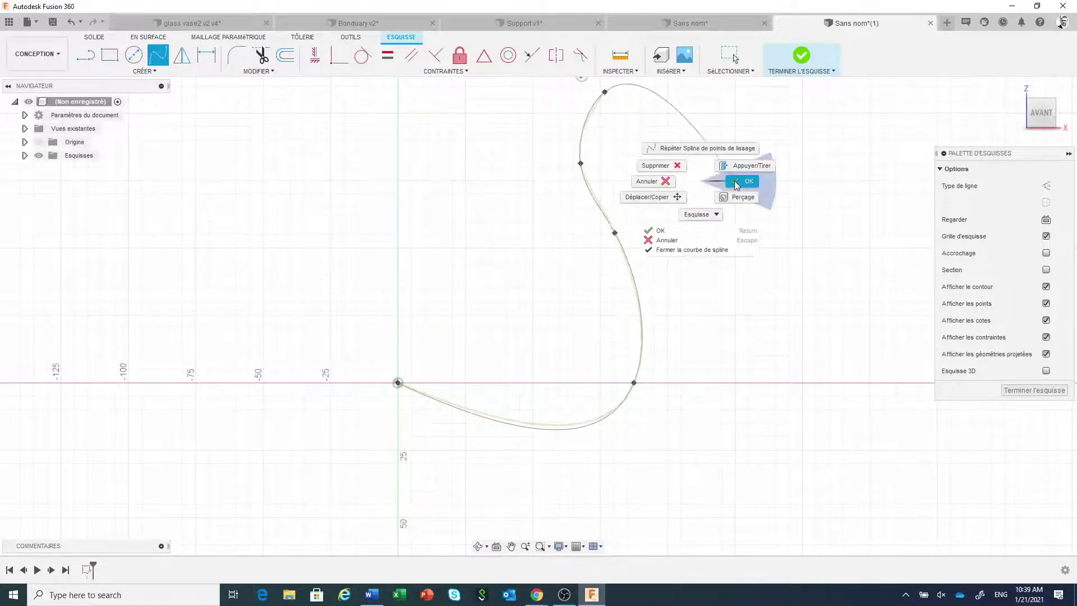
left_click(743, 181)
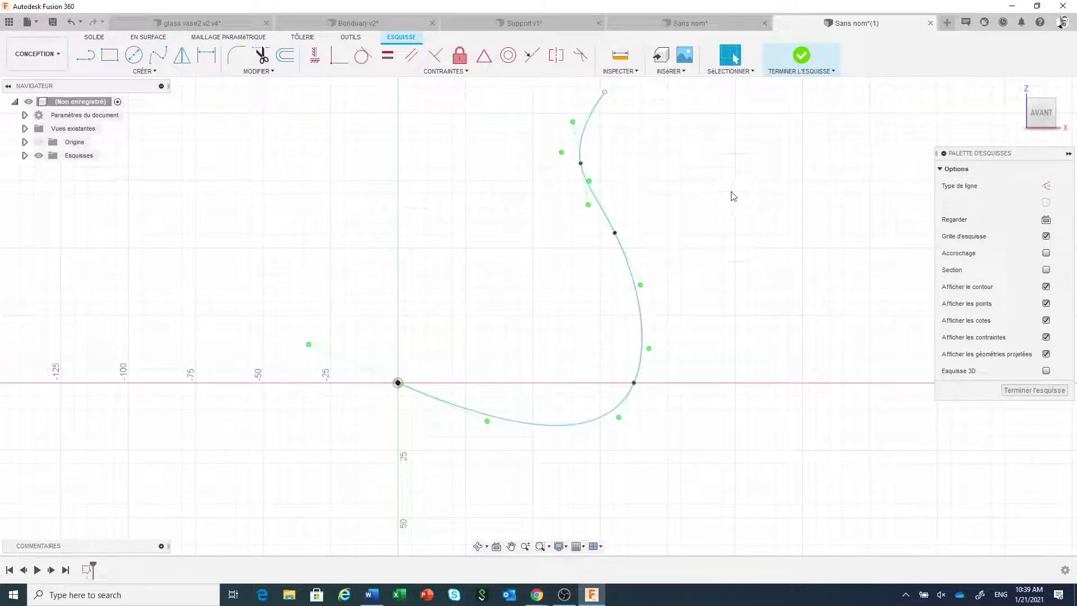
Step: Constrain the spline's tangent handle at the origin to be horizontal
left_click(314, 56)
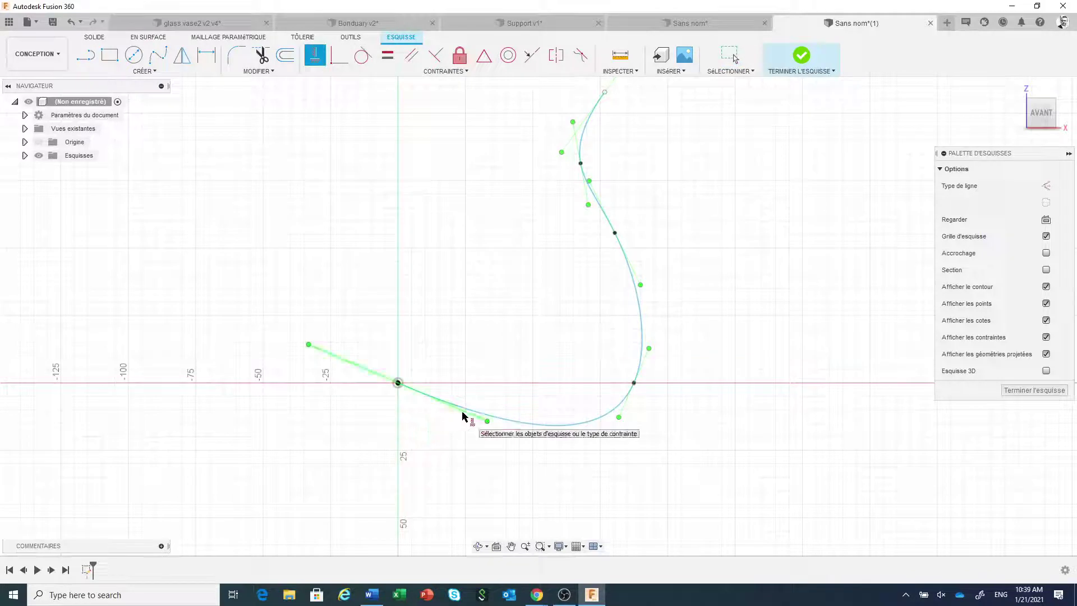
left_click(460, 415)
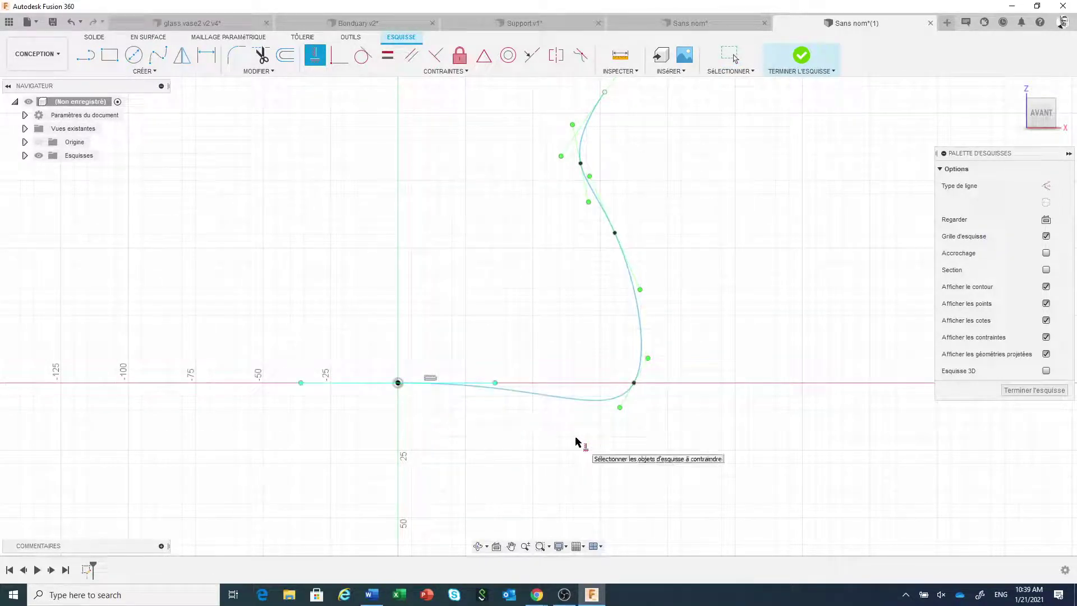
key("Escape")
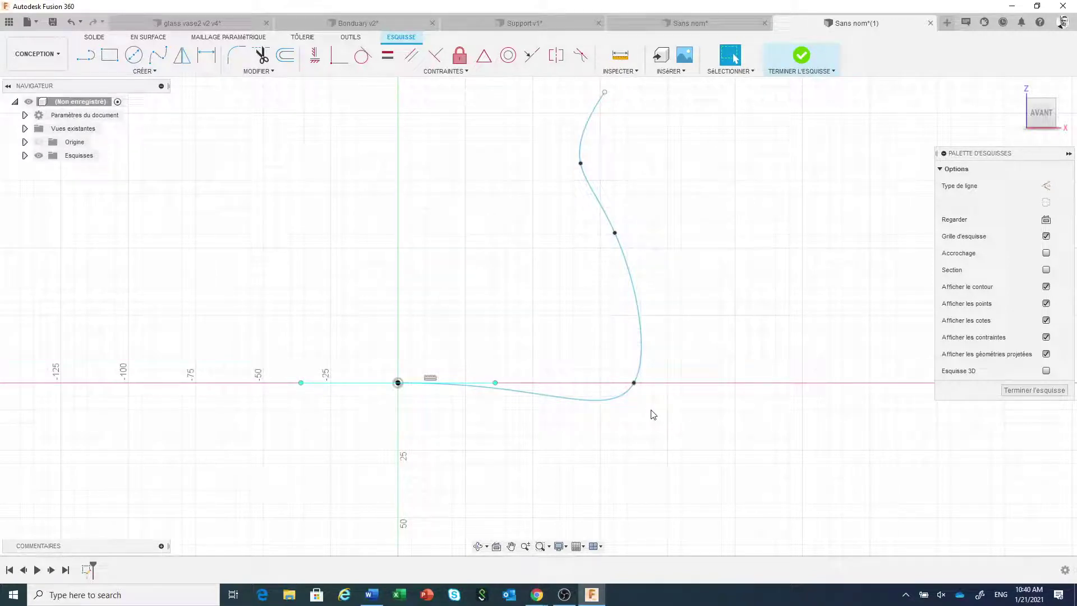
Step: Move the spline's second point up and outward to about X 92.7 mm, Z 14 mm, rounding the profile's bottom corner
left_click(746, 73)
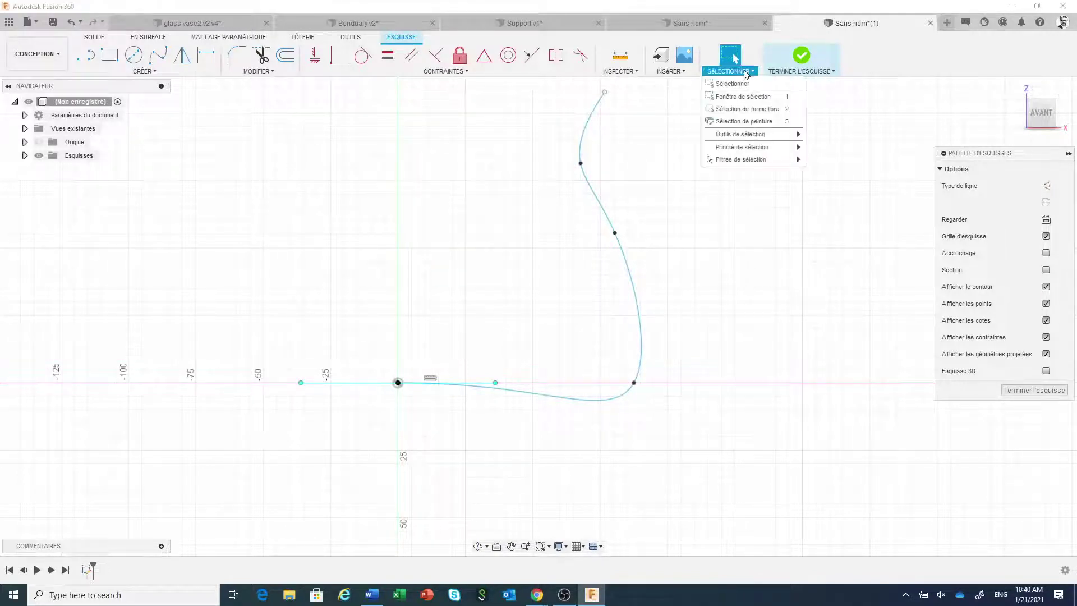
mouse_move(756, 161)
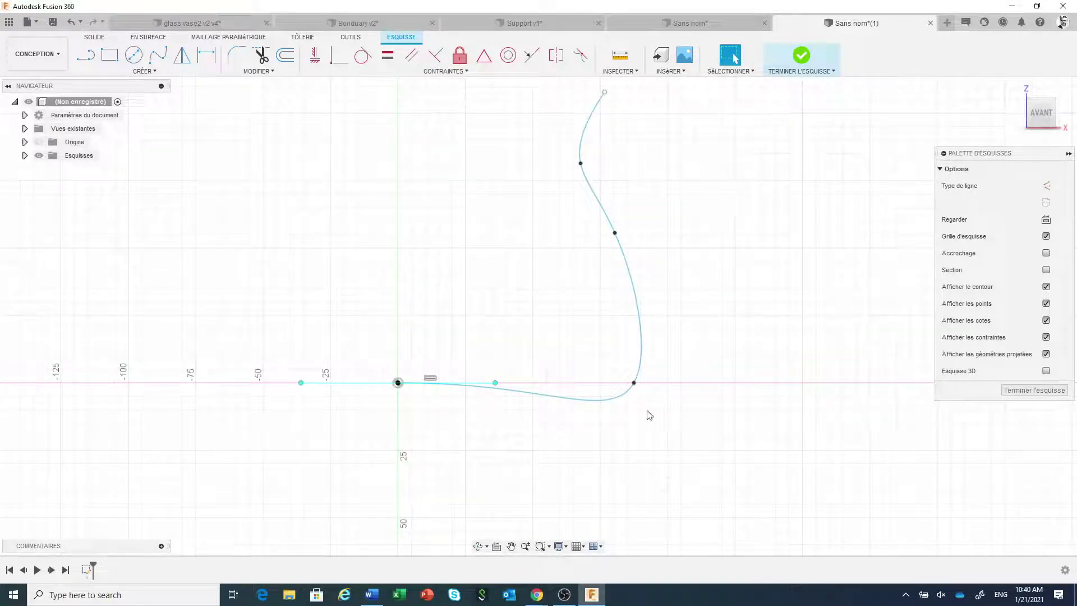
left_click(637, 387)
left_click_drag(636, 384, 649, 349)
scroll(671, 368, "down", 2)
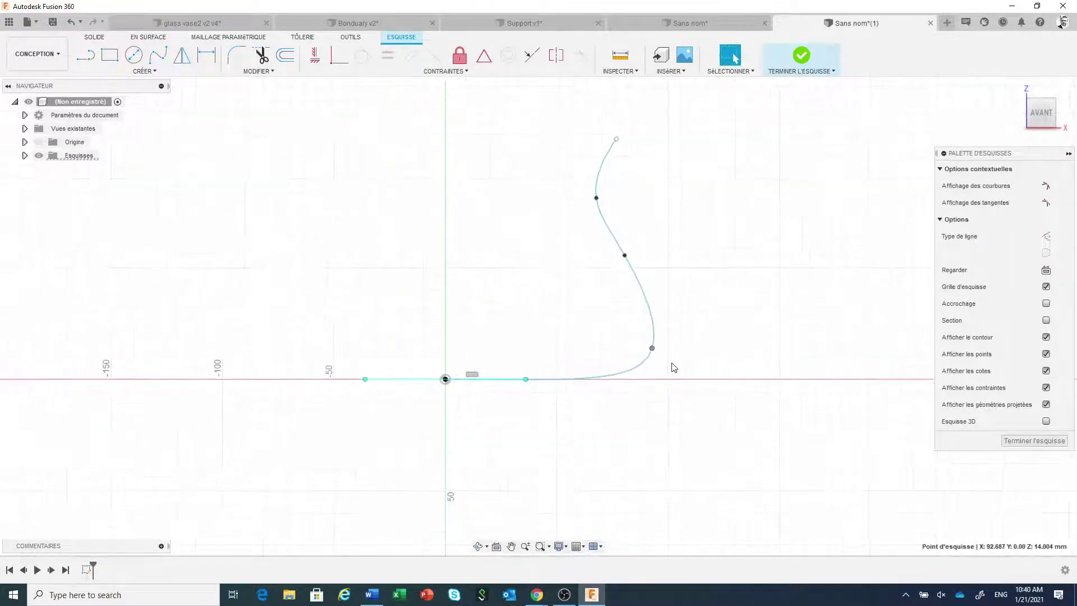
Step: Close the vase profile with a vertical line up from the origin and a horizontal line to the spline's upper end, then finish the sketch
scroll(682, 427, "down", 2)
scroll(574, 466, "up", 1)
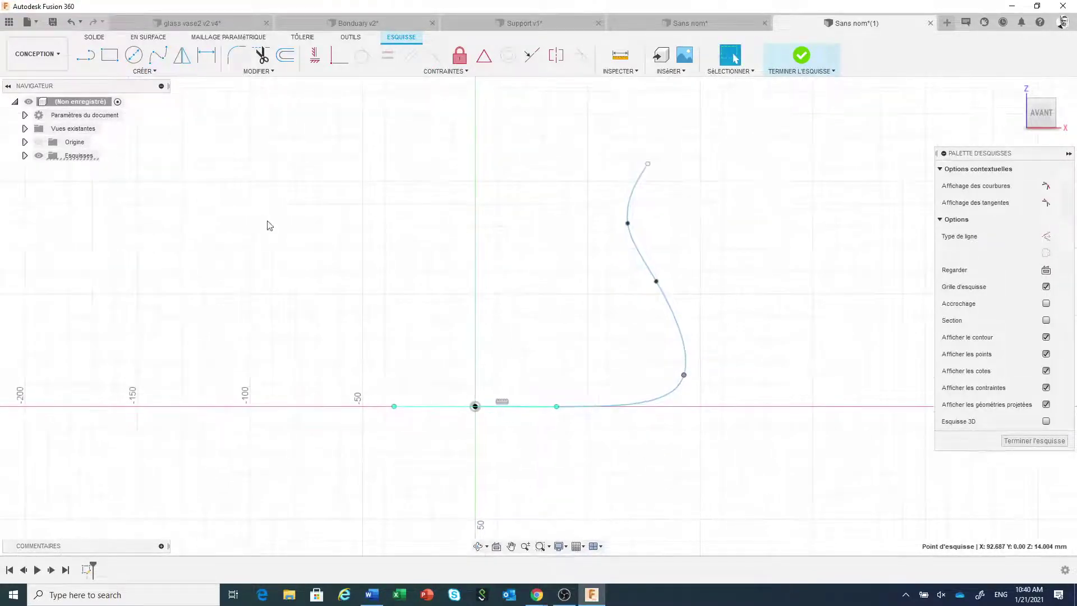
left_click(85, 59)
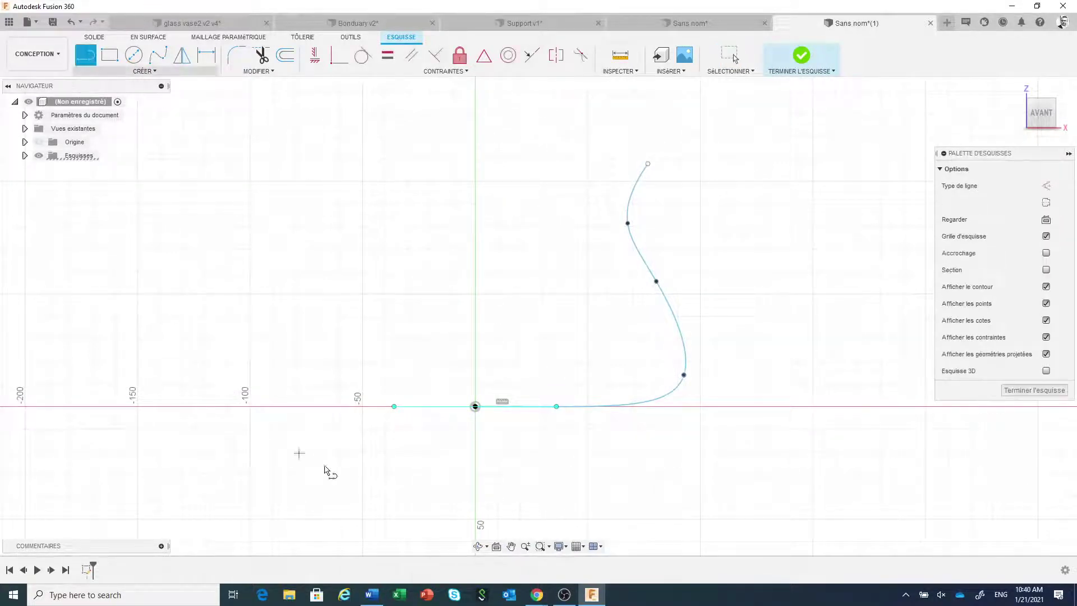
left_click(475, 406)
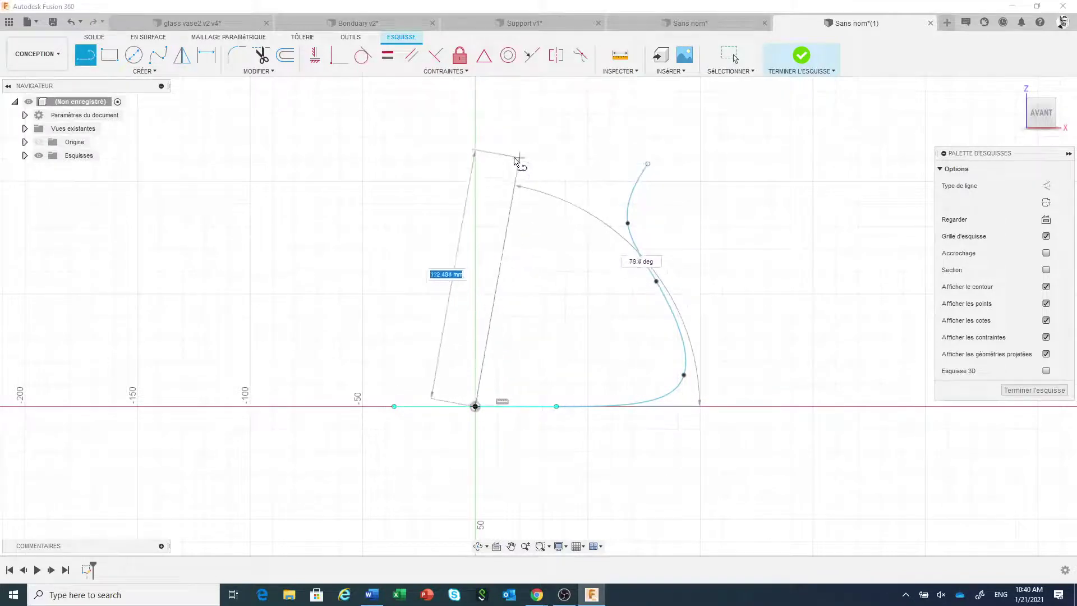
left_click(476, 163)
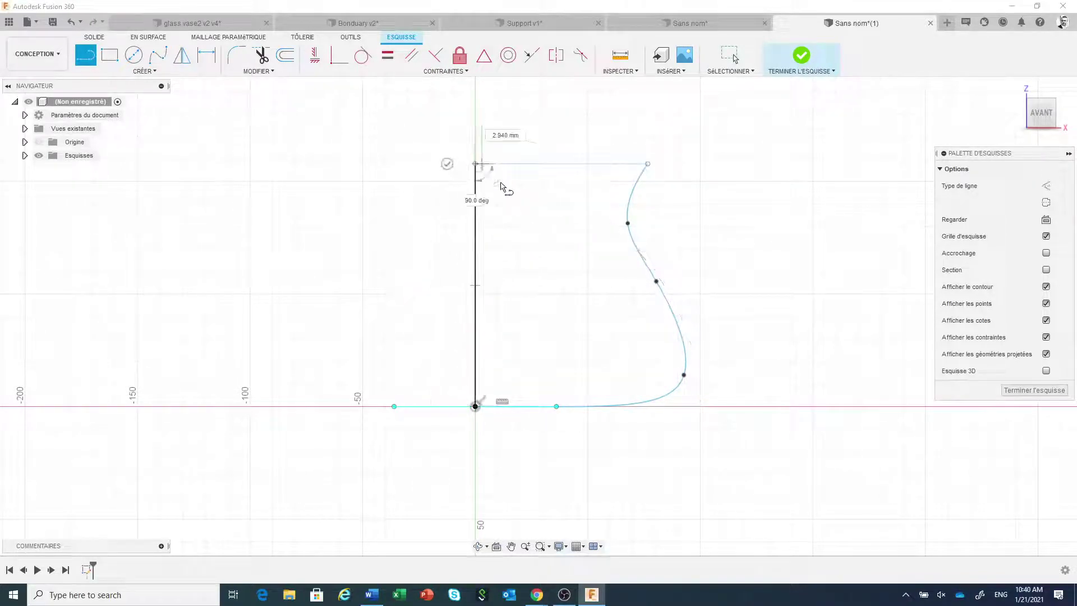
left_click(647, 163)
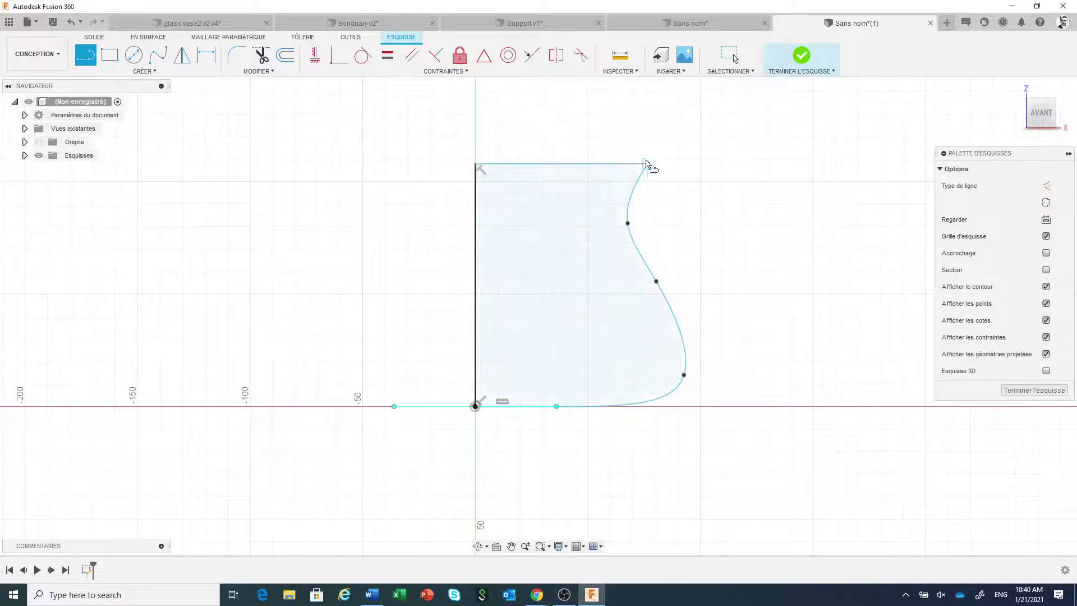
left_click(801, 55)
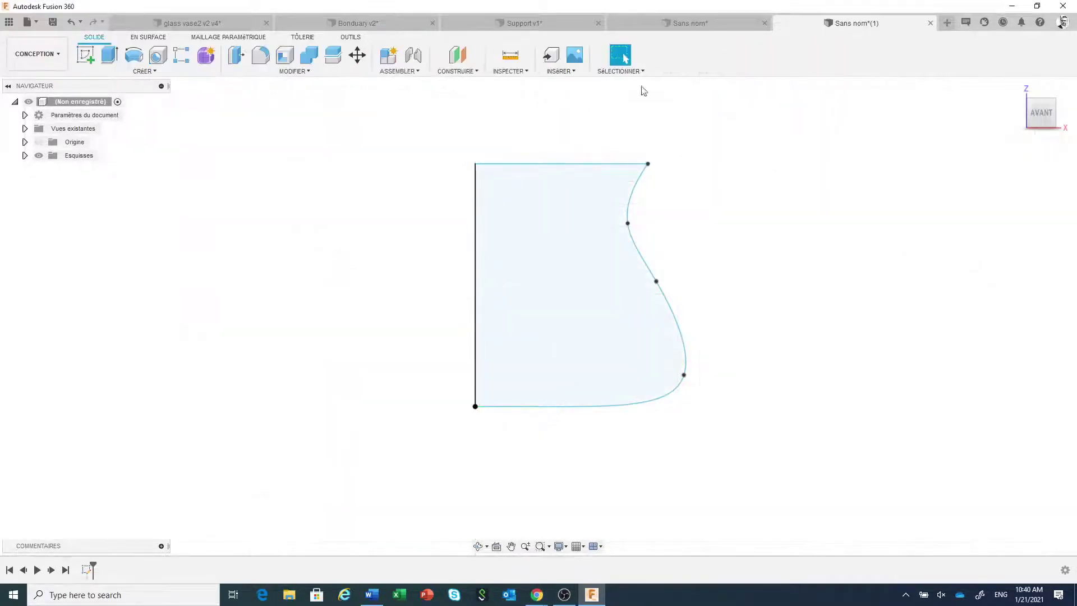
Step: Revolve the closed profile 360° about its vertical line as a new body
left_click(134, 61)
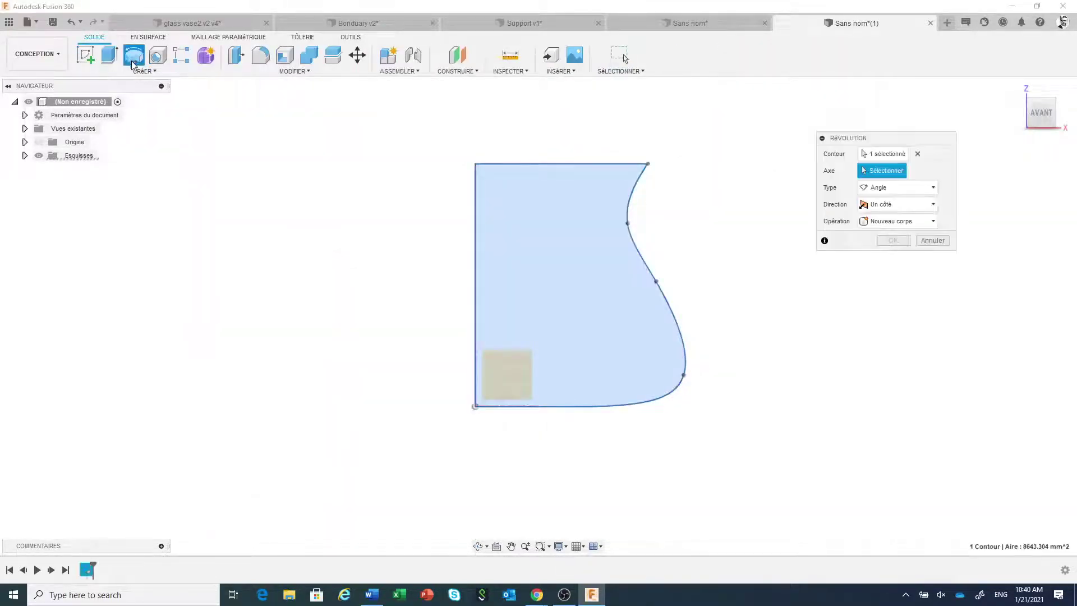
left_click(475, 302)
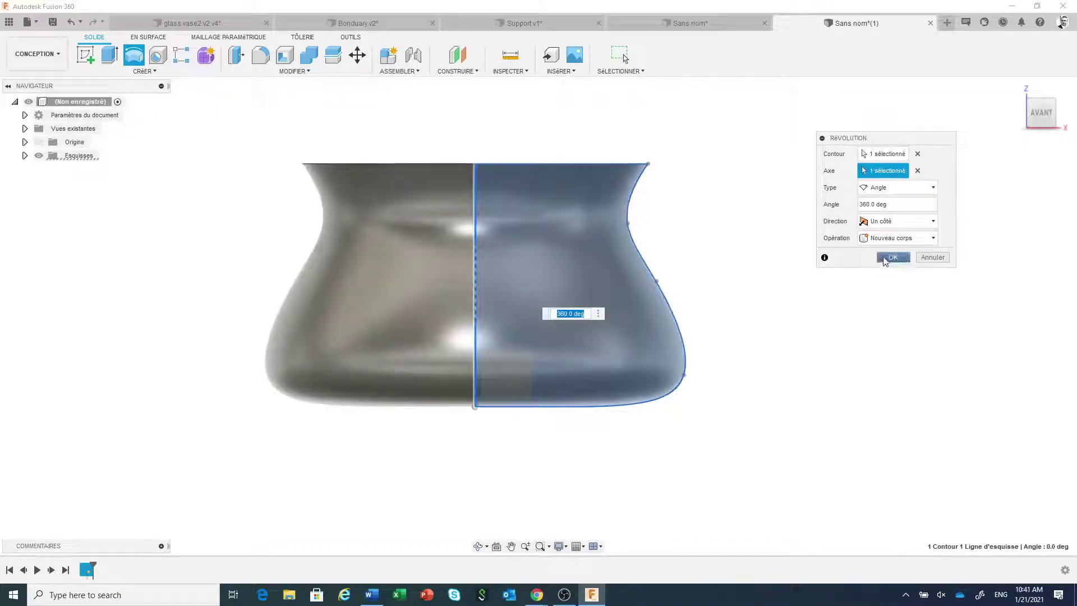
left_click(885, 258)
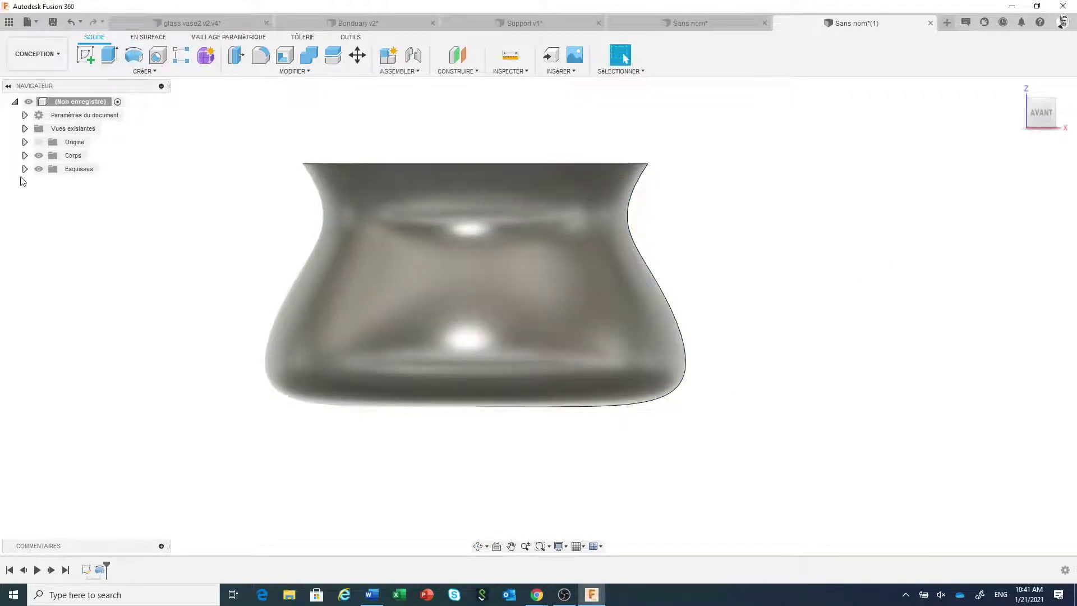
Step: Edit the profile sketch, moving the spline's second point inward to about X 84.4 mm, Z 16.8 mm, and finish the sketch
left_click(25, 169)
left_click(83, 186)
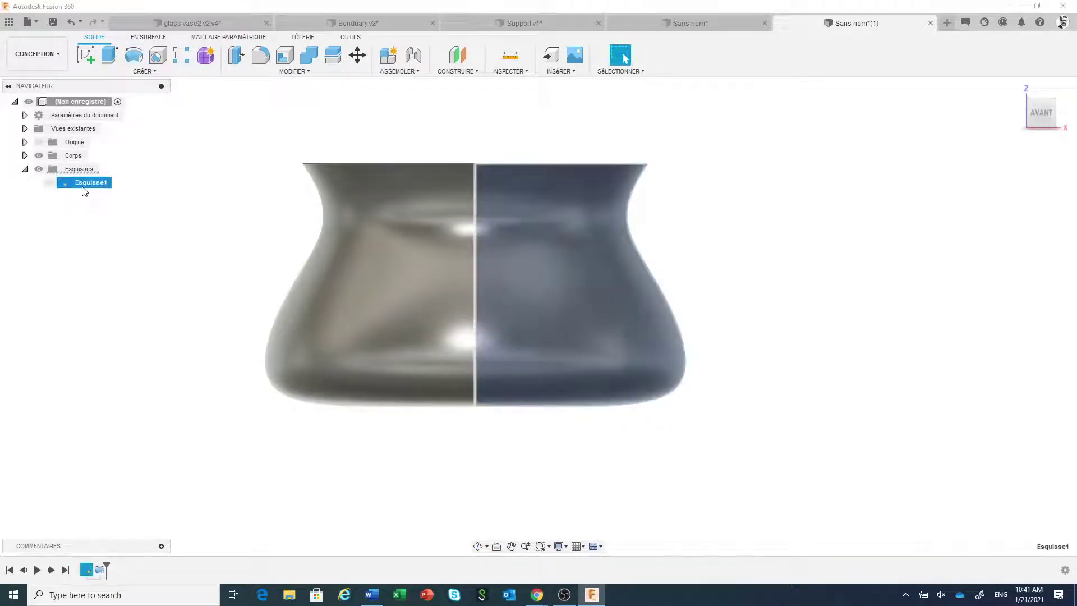
right_click(85, 191)
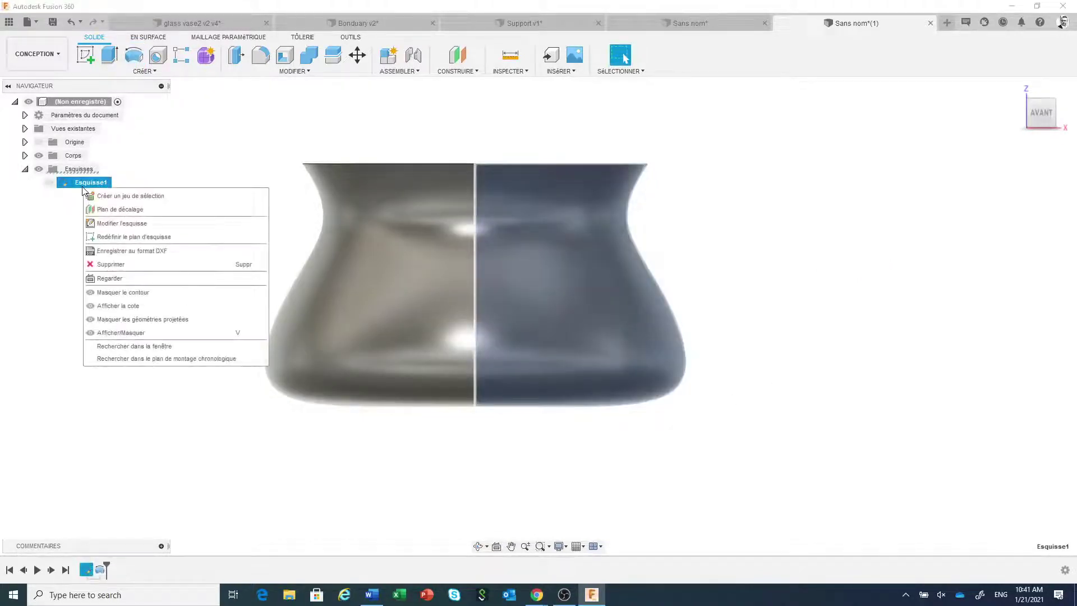
left_click(121, 224)
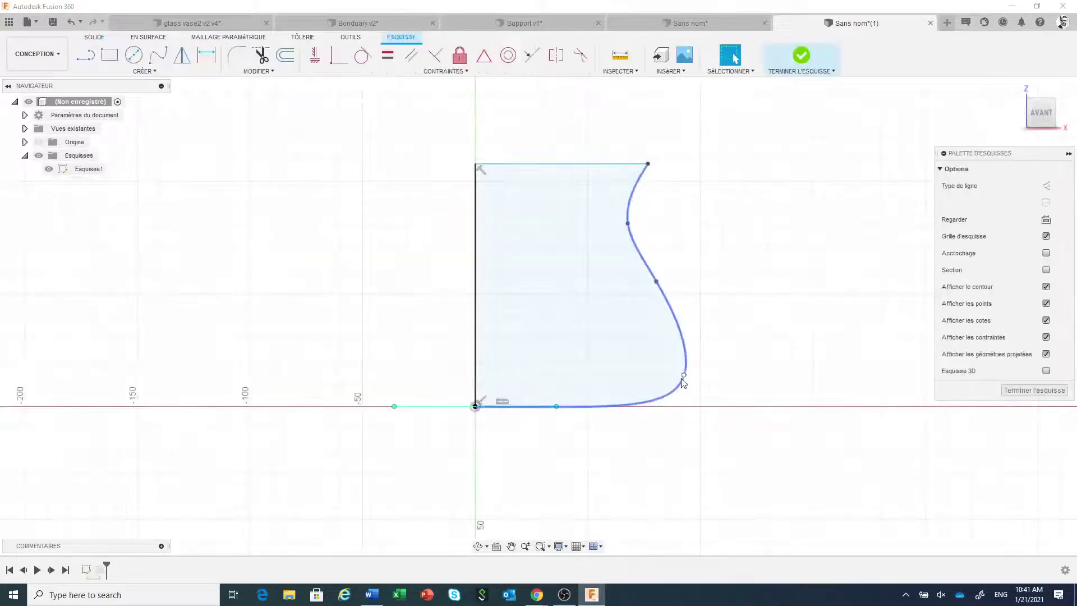
left_click_drag(684, 375, 665, 368)
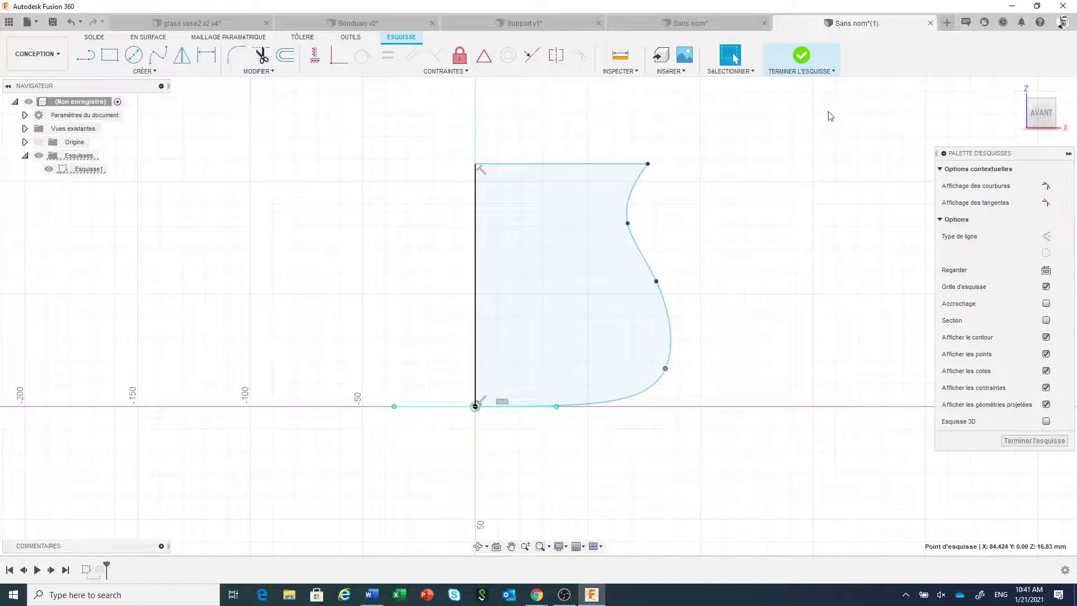
left_click(801, 55)
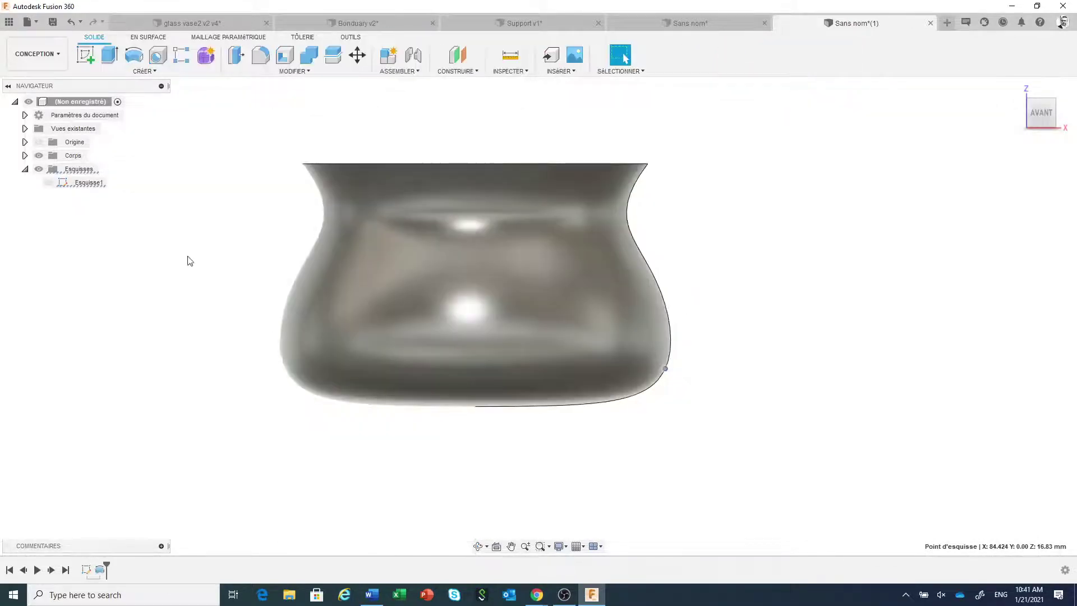
Step: Show the profile sketch and move the spline's second point inward and up and its third point to about X 71 mm, Z 57 mm
left_click(50, 182)
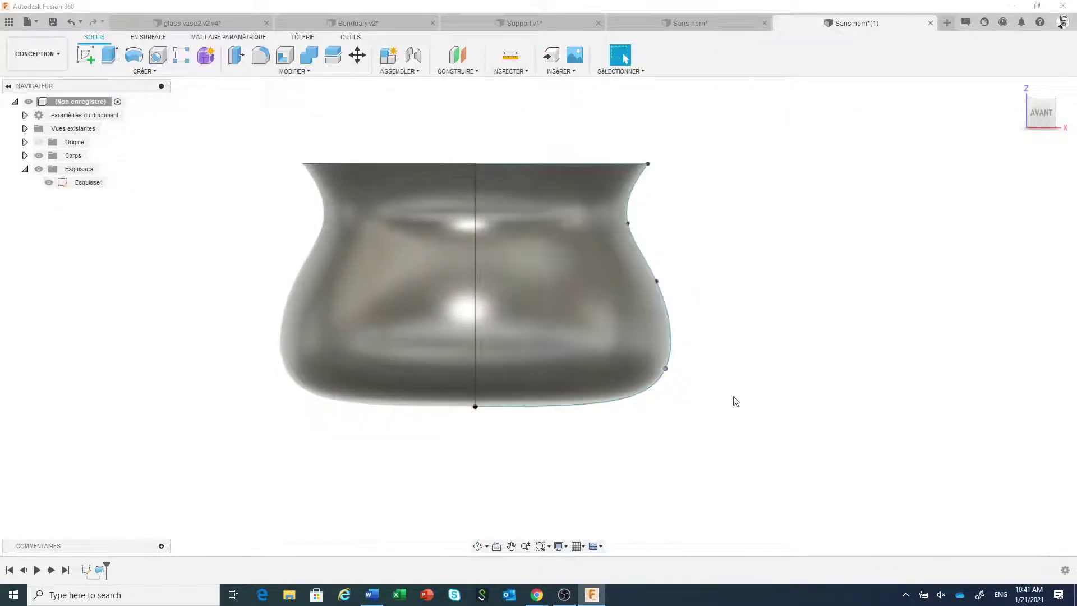
left_click_drag(665, 368, 647, 355)
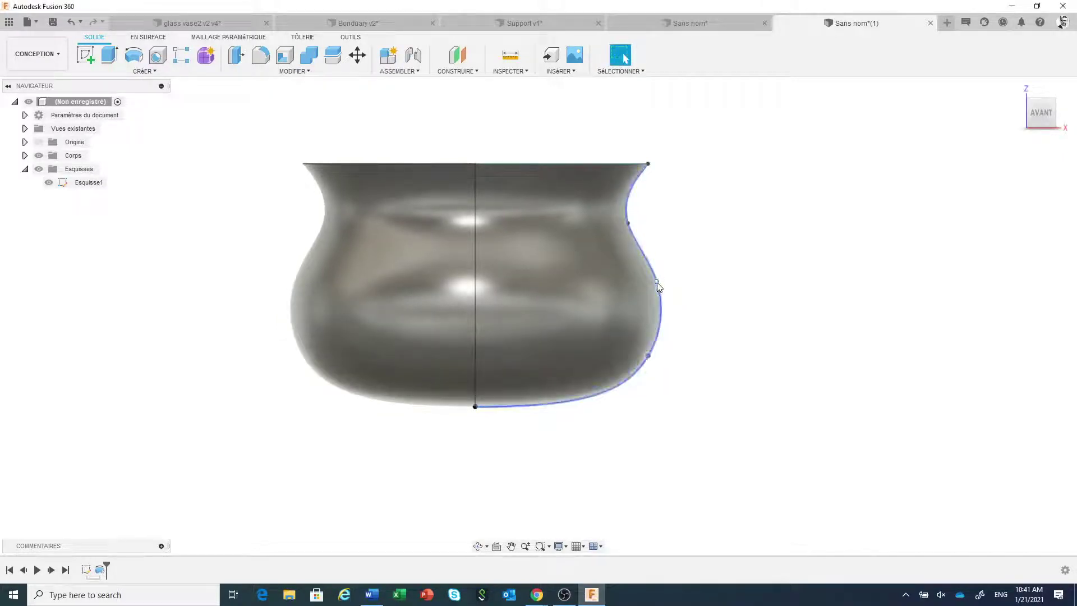
left_click_drag(657, 282, 635, 278)
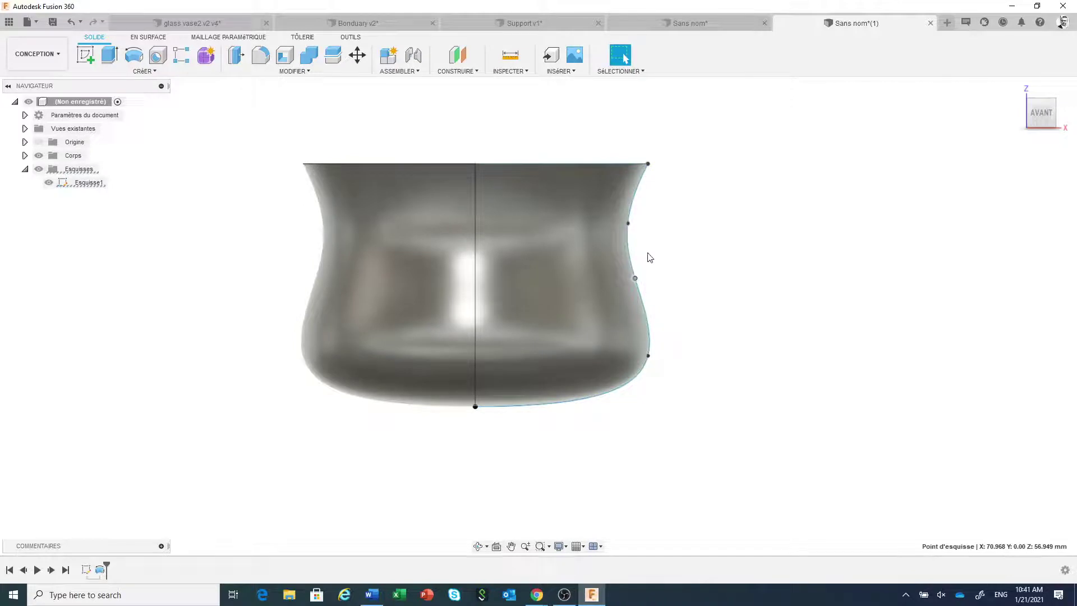
Step: Narrow the neck by moving the fourth spline point to about X 57.3 mm, Z 81.4 mm, pull the rim endpoint inward, and hide the sketch
left_click_drag(627, 223, 604, 223)
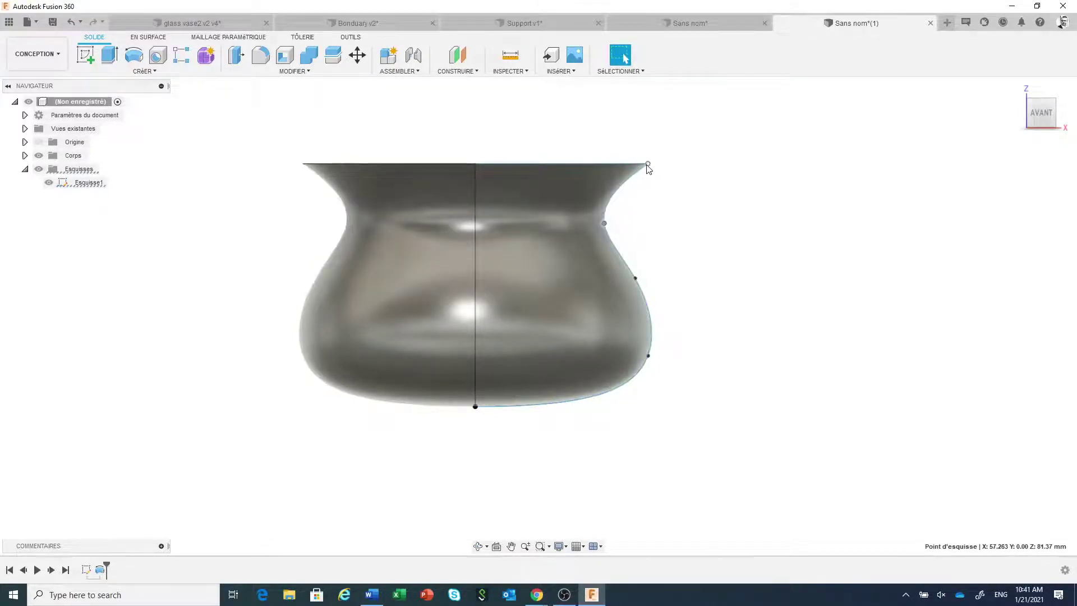
left_click_drag(648, 164, 630, 163)
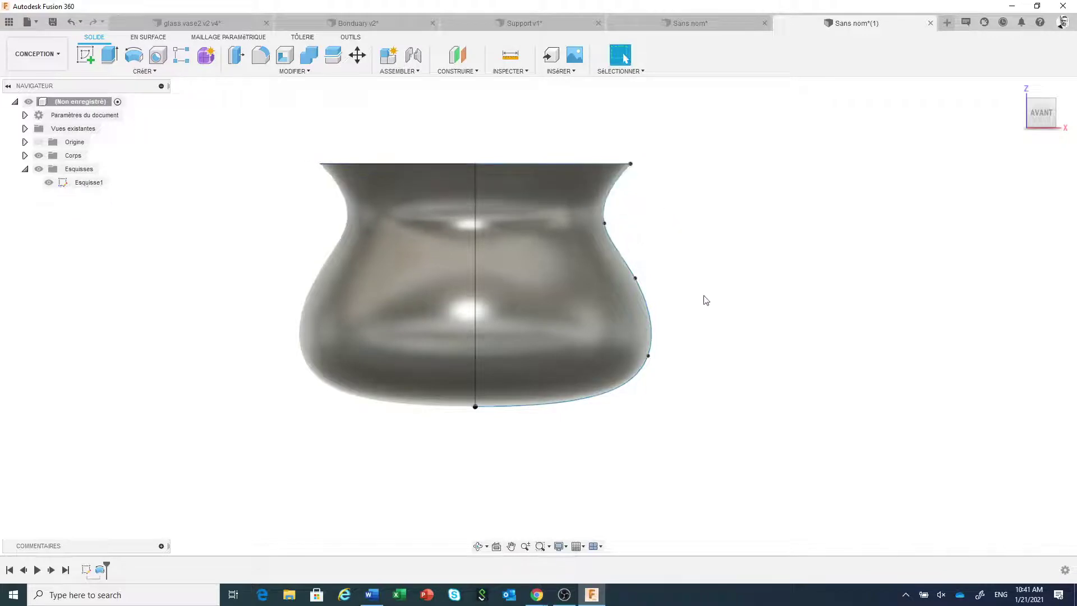
scroll(706, 300, "down", 1)
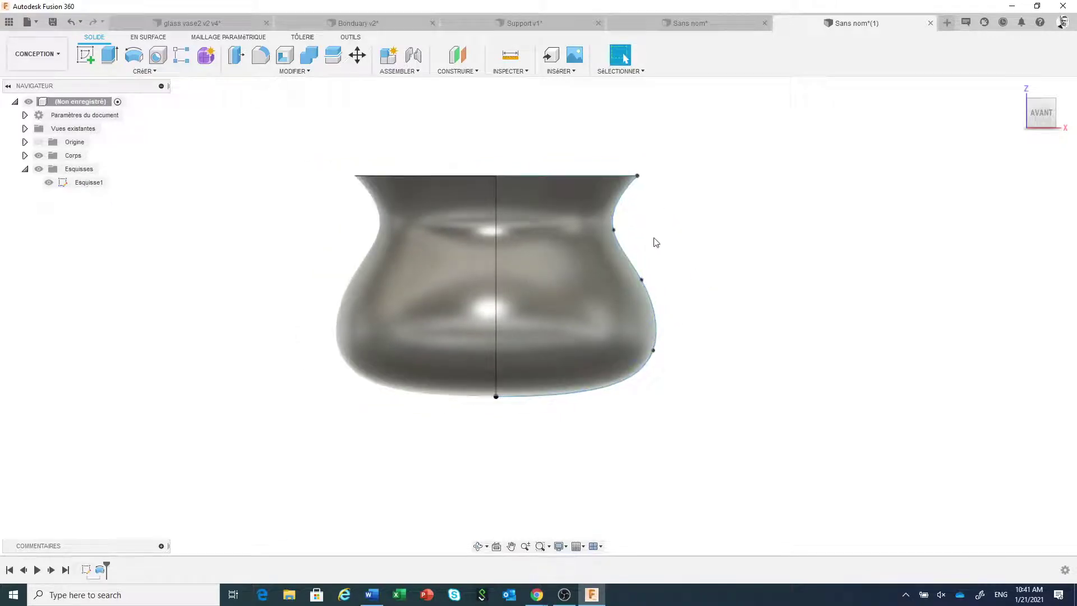
left_click(49, 182)
Step: Turn off design history capture for the whole design, accepting the removal of the timeline
right_click(82, 101)
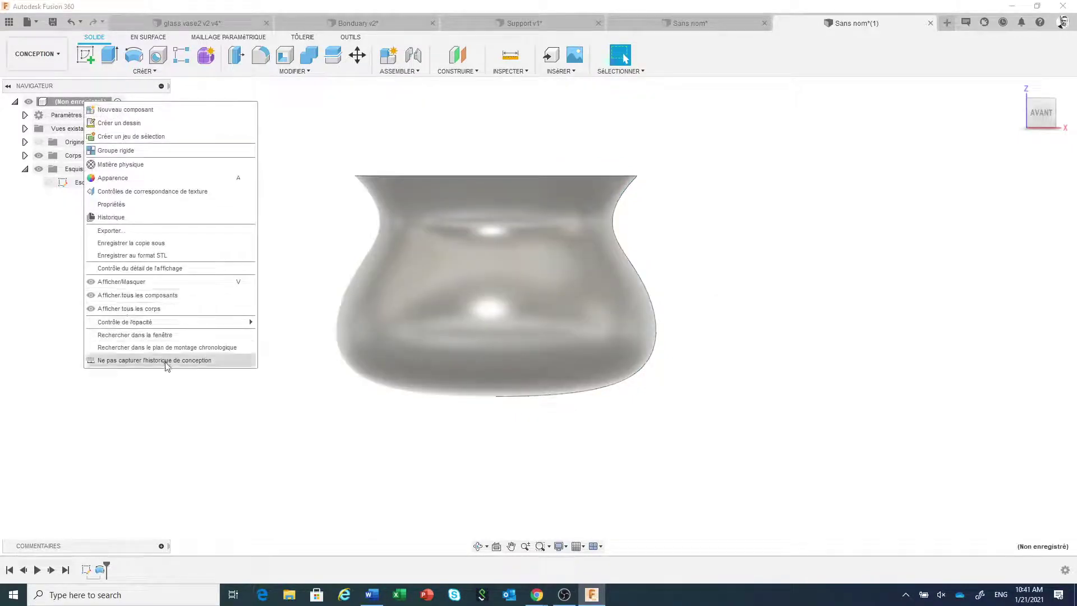
left_click(166, 362)
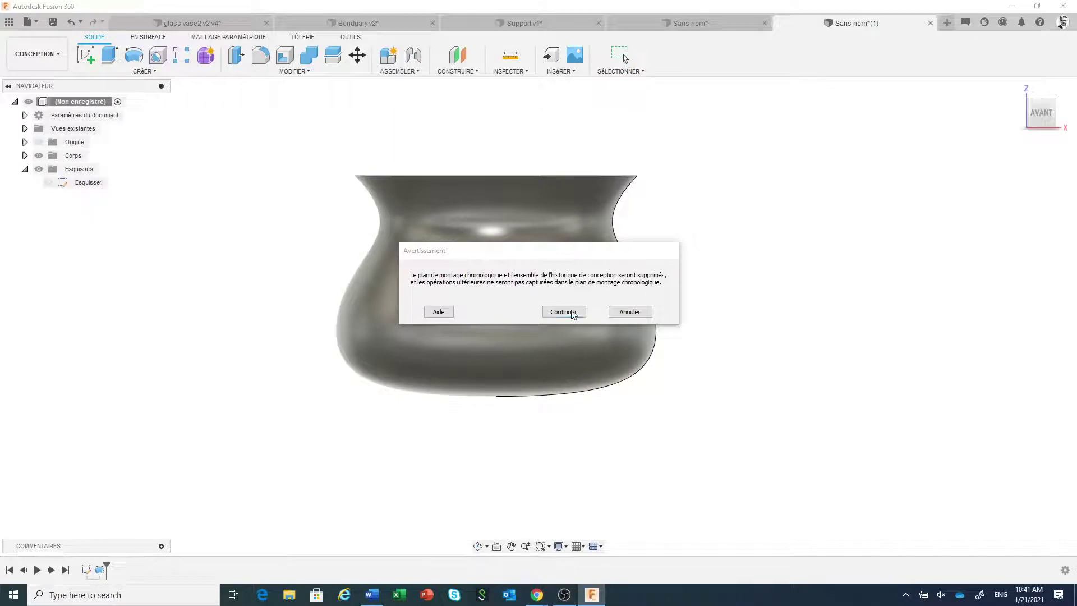
left_click(572, 312)
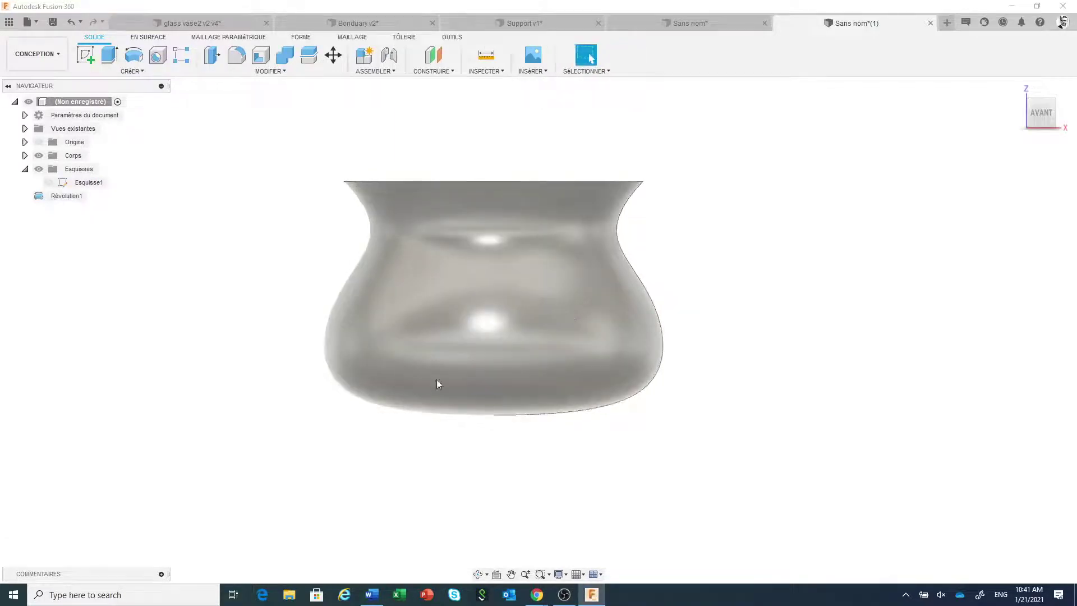
Step: Convert the vase body to a new mesh body with a surface deviation of 0.236469 mm and a maximum edge length of about 247.1 mm
left_click(25, 155)
left_click(82, 169)
right_click(81, 171)
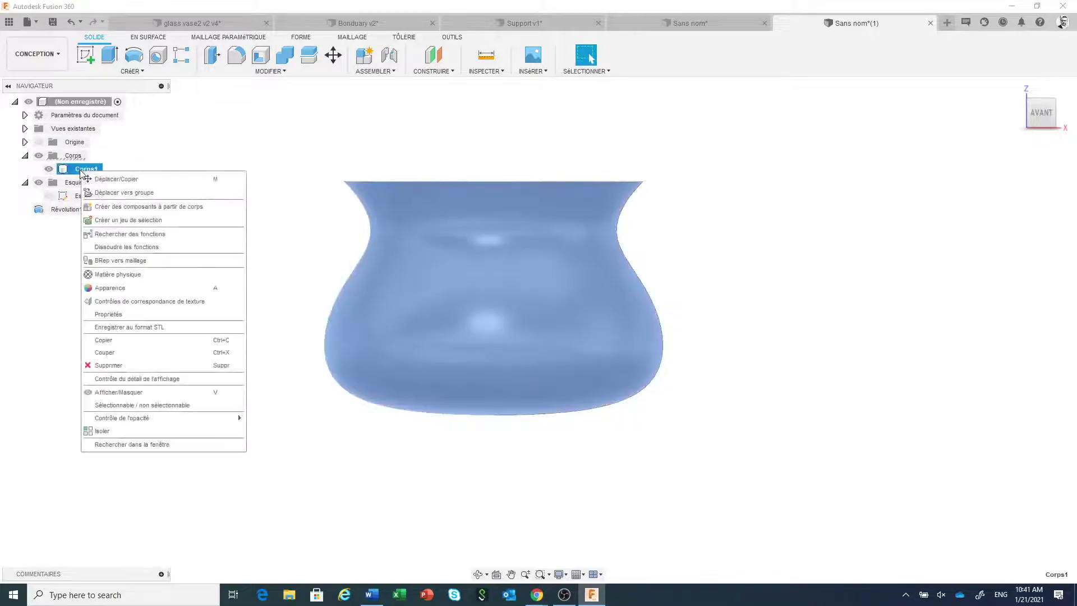
left_click(128, 261)
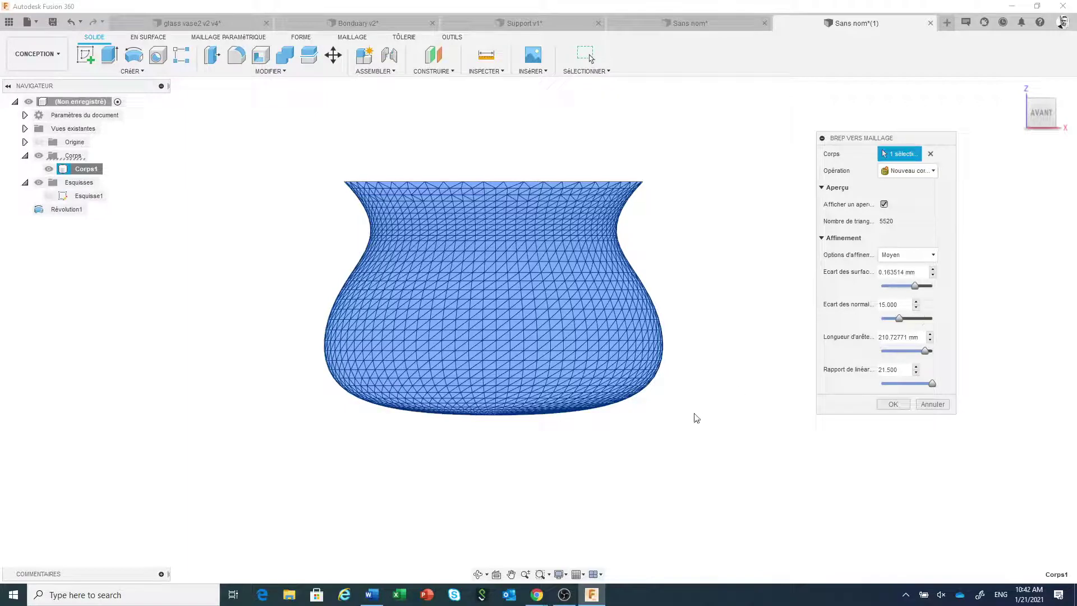
scroll(704, 417, "up", 1)
middle_click_drag(715, 417, 710, 426, "shift")
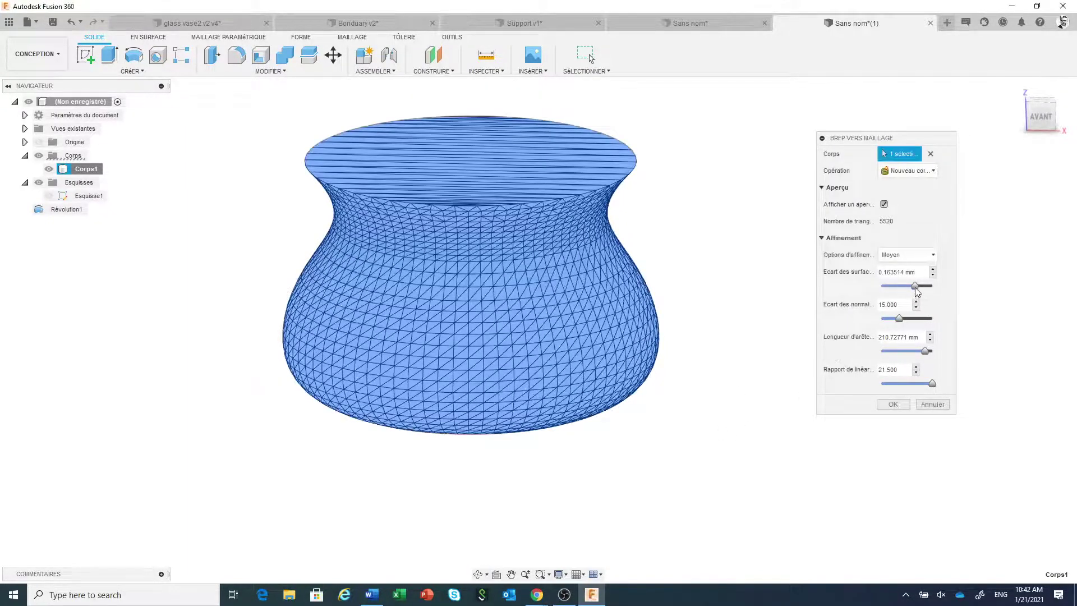
left_click_drag(916, 288, 931, 290)
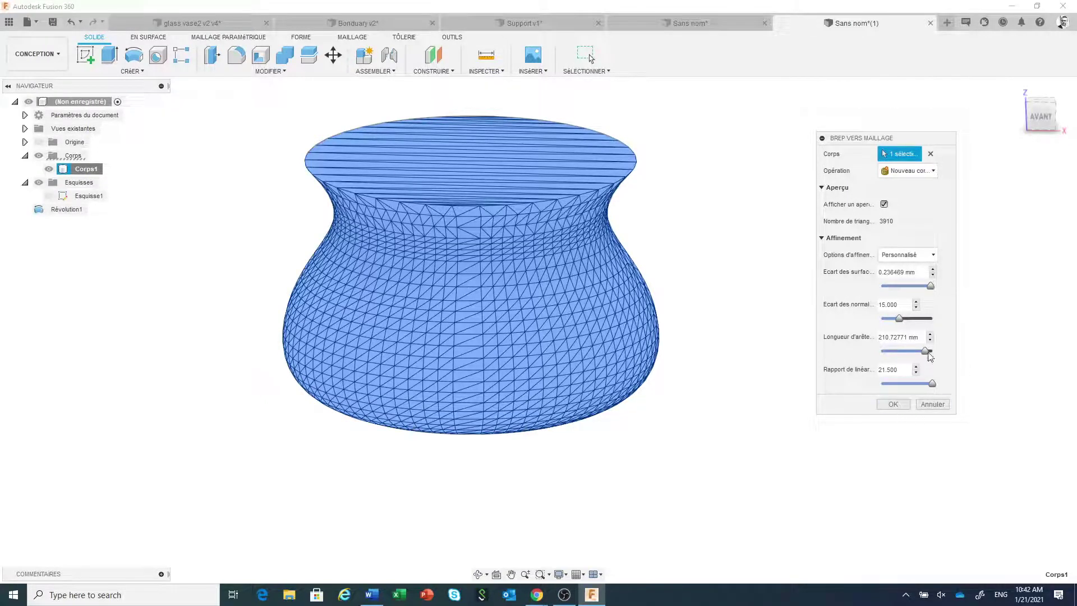
left_click_drag(928, 351, 933, 351)
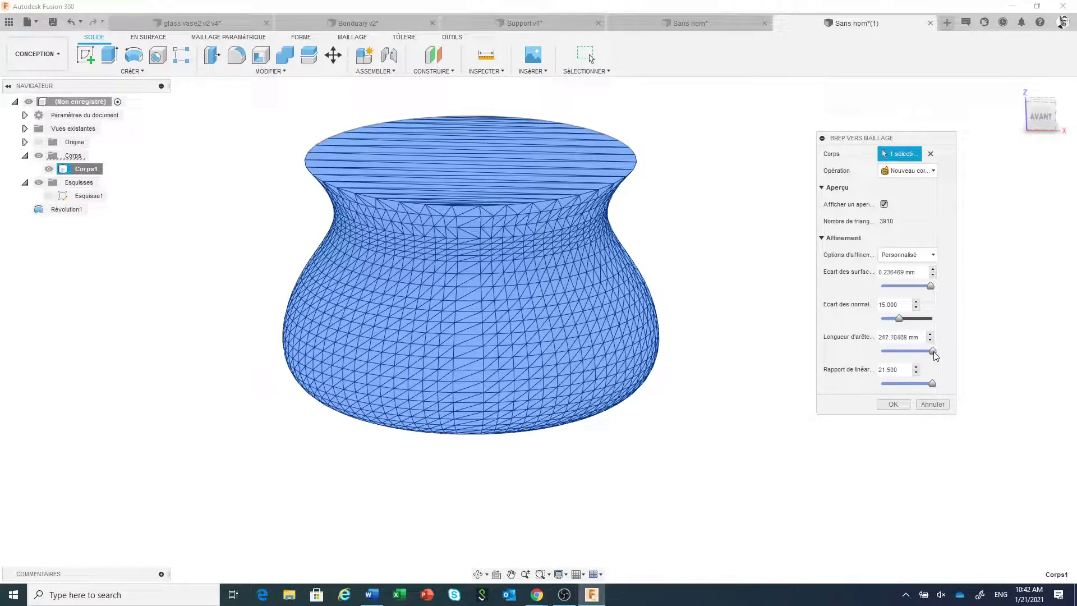
left_click(893, 403)
scroll(709, 415, "down", 2)
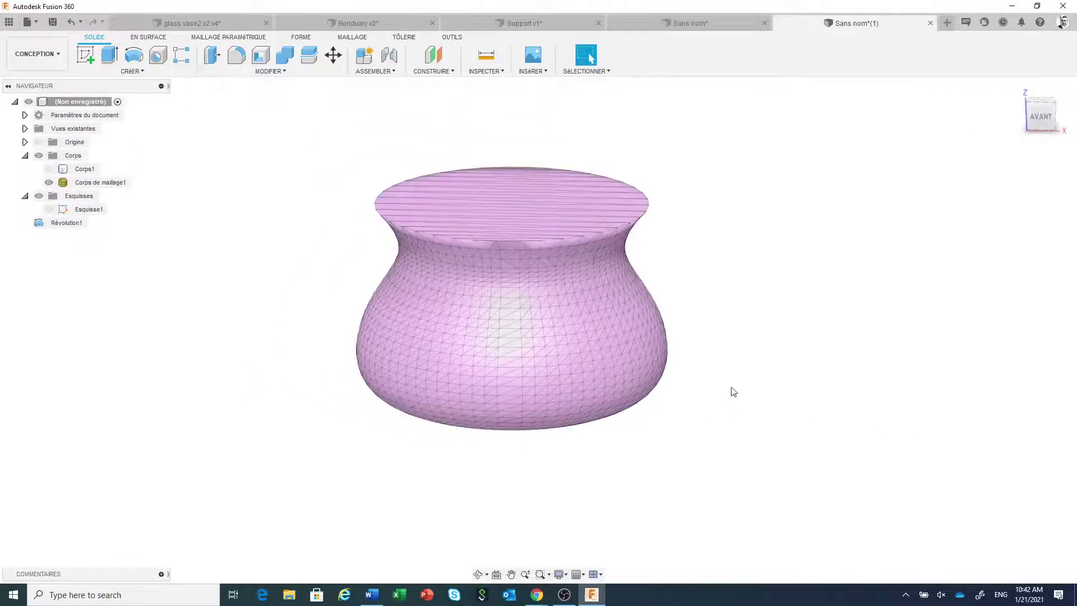
Step: Remesh the vase's mesh body with the adaptive type, density 1.000 and shape preservation 0.500, with the preview enabled
left_click(352, 37)
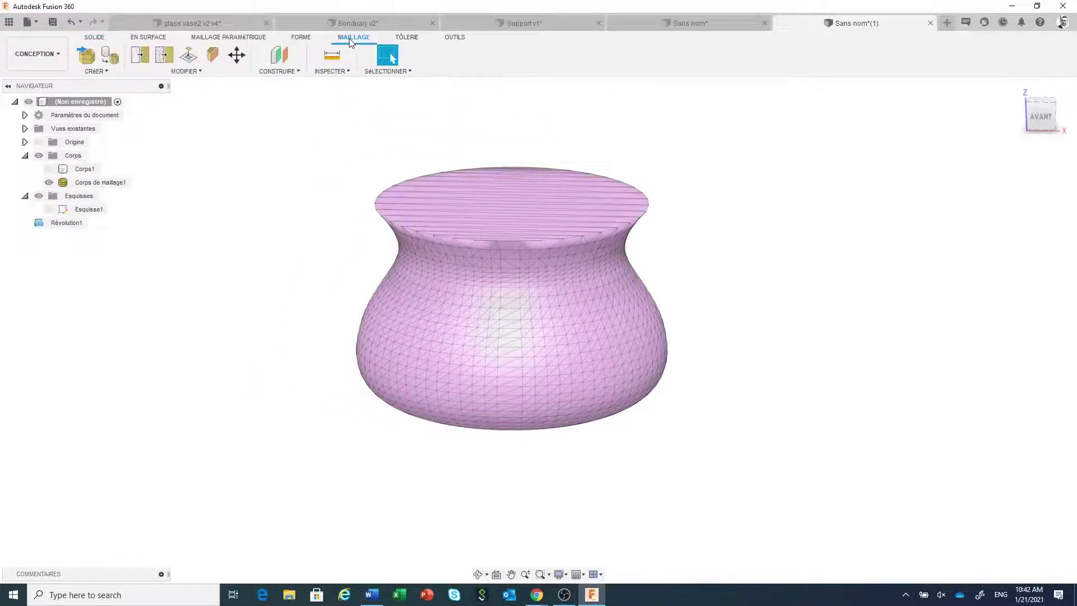
left_click(139, 54)
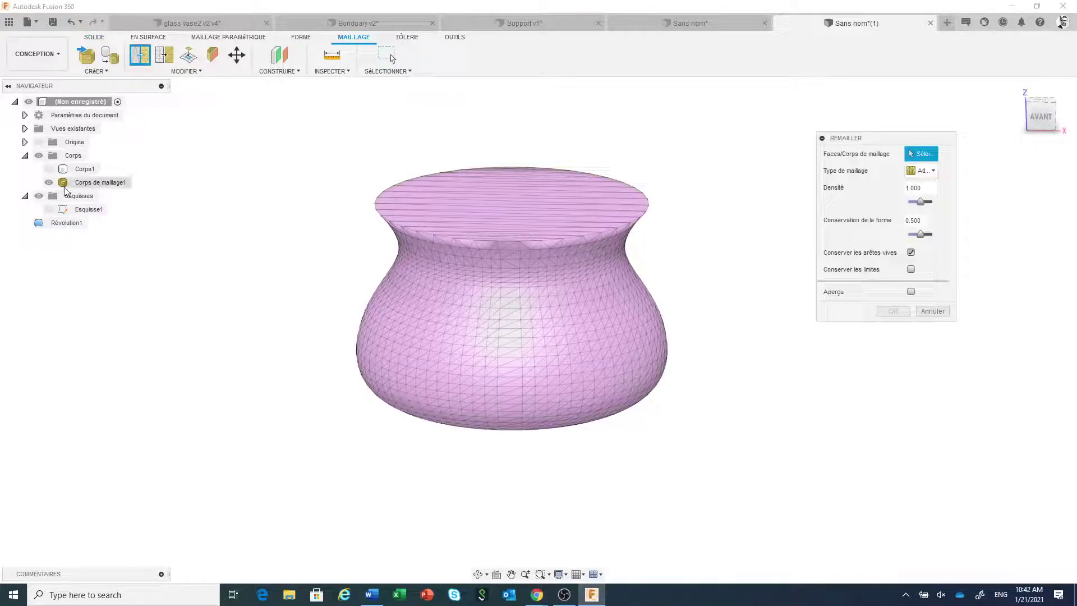
left_click(83, 184)
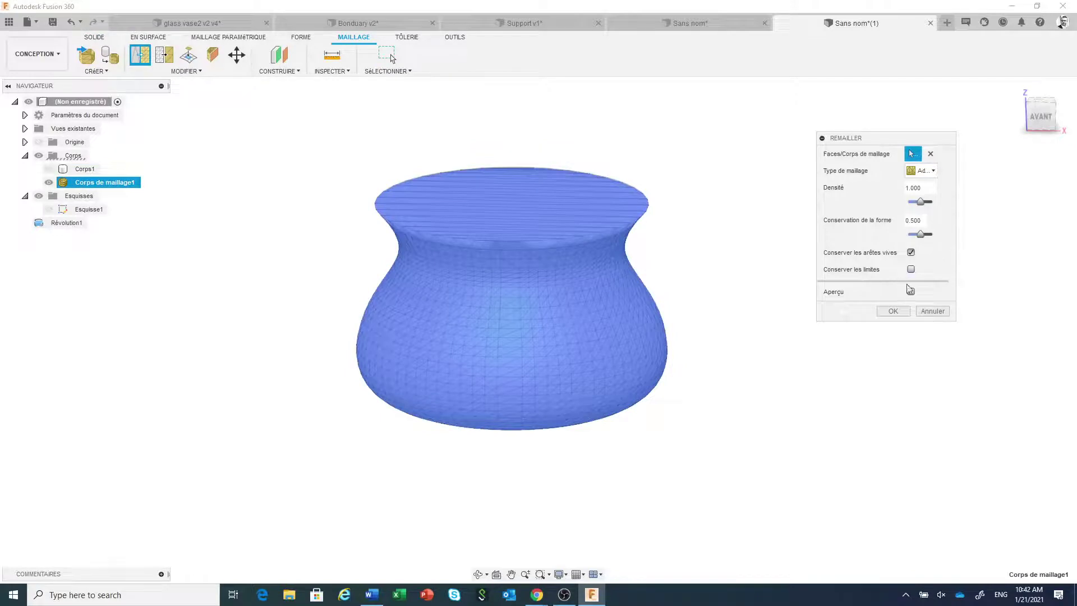
left_click(911, 292)
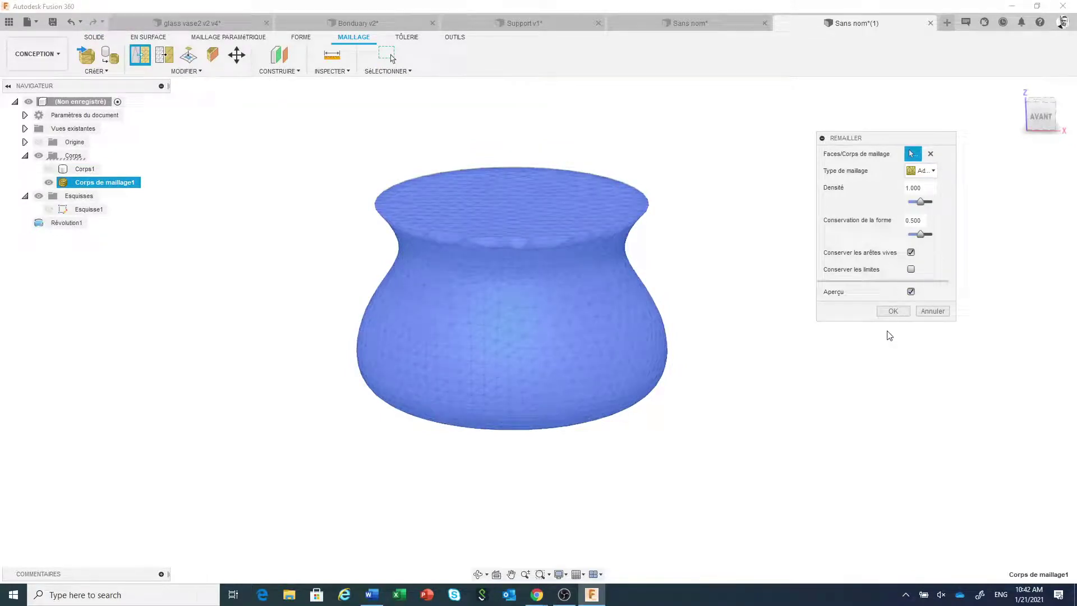
left_click(894, 311)
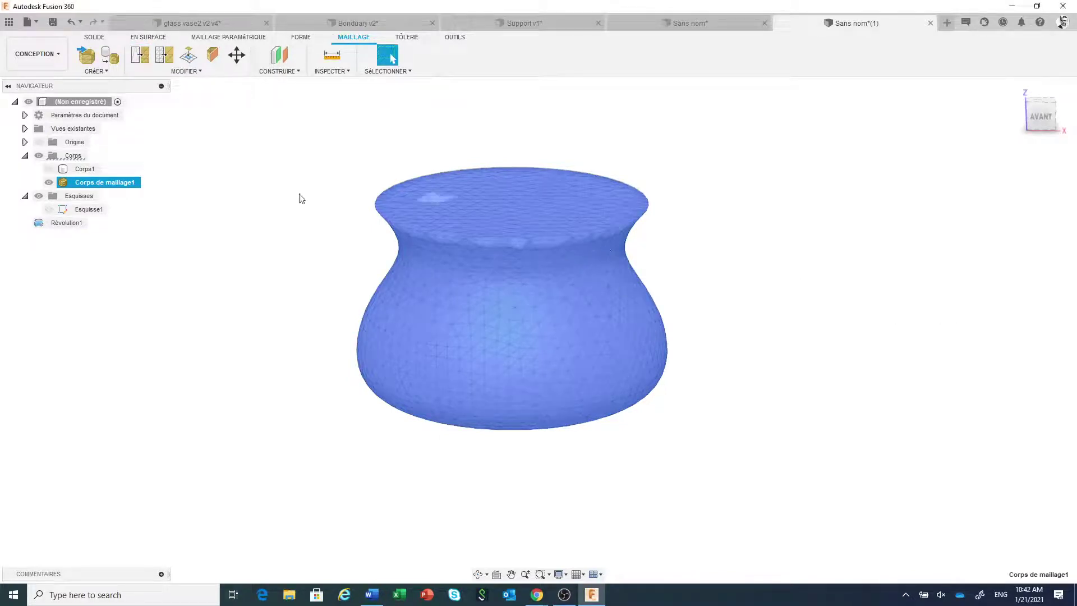
Step: Reduce the vase's mesh body with the adaptive type at a density of 0.10, with the preview enabled
left_click(164, 54)
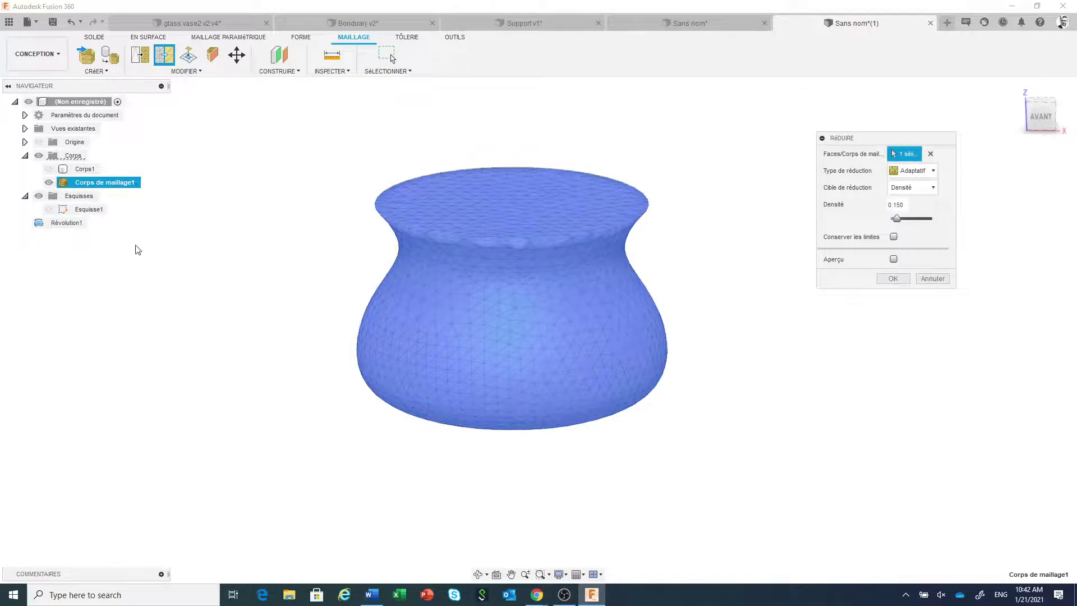
left_click(125, 182)
scroll(608, 334, "up", 3)
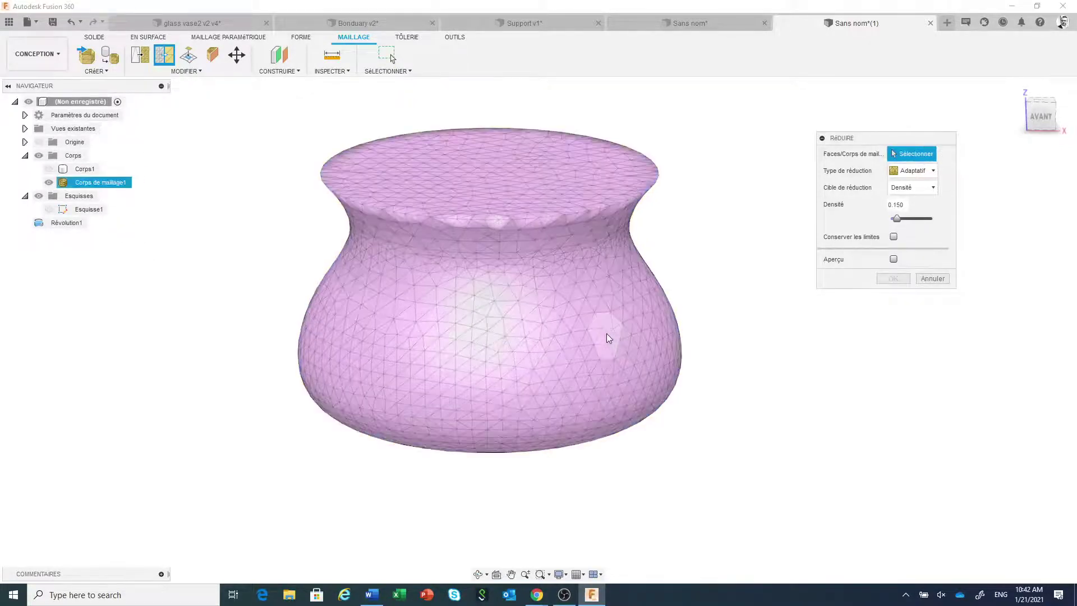
middle_click_drag(718, 361, 773, 403)
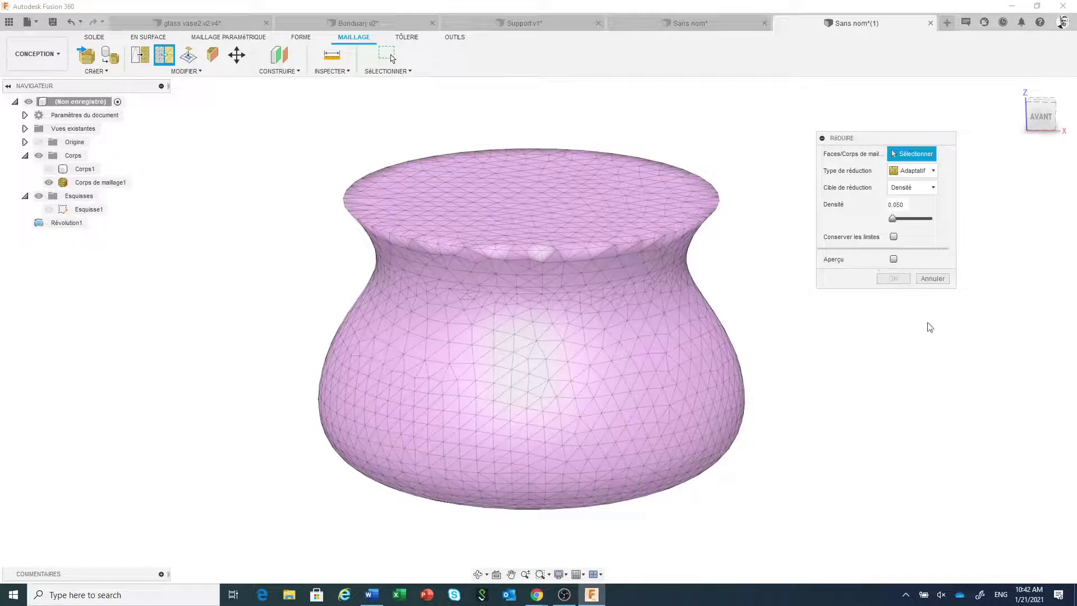
left_click(118, 184)
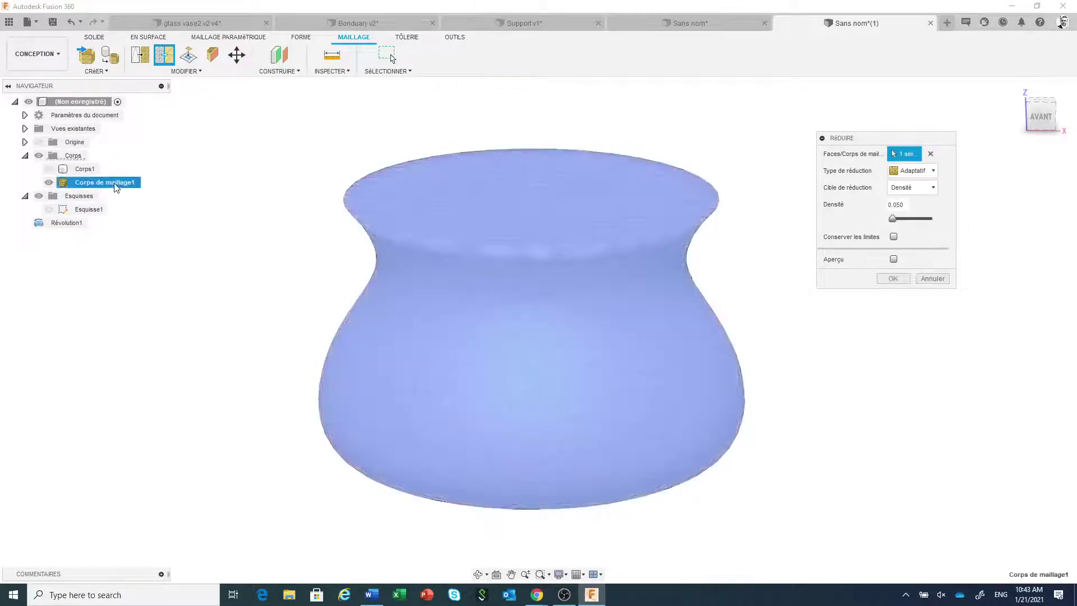
left_click(893, 259)
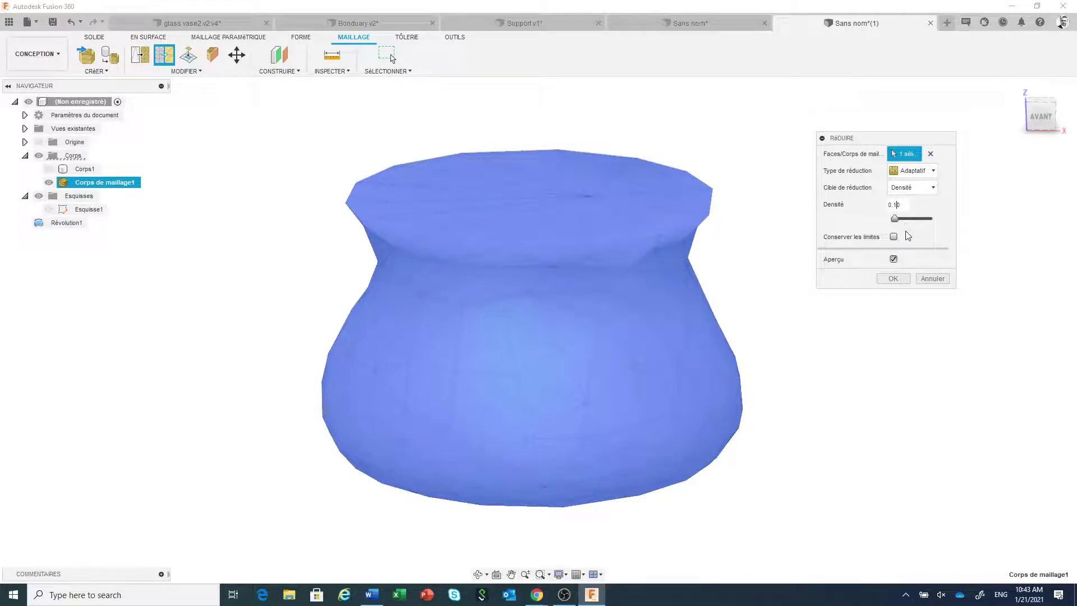
left_click(893, 278)
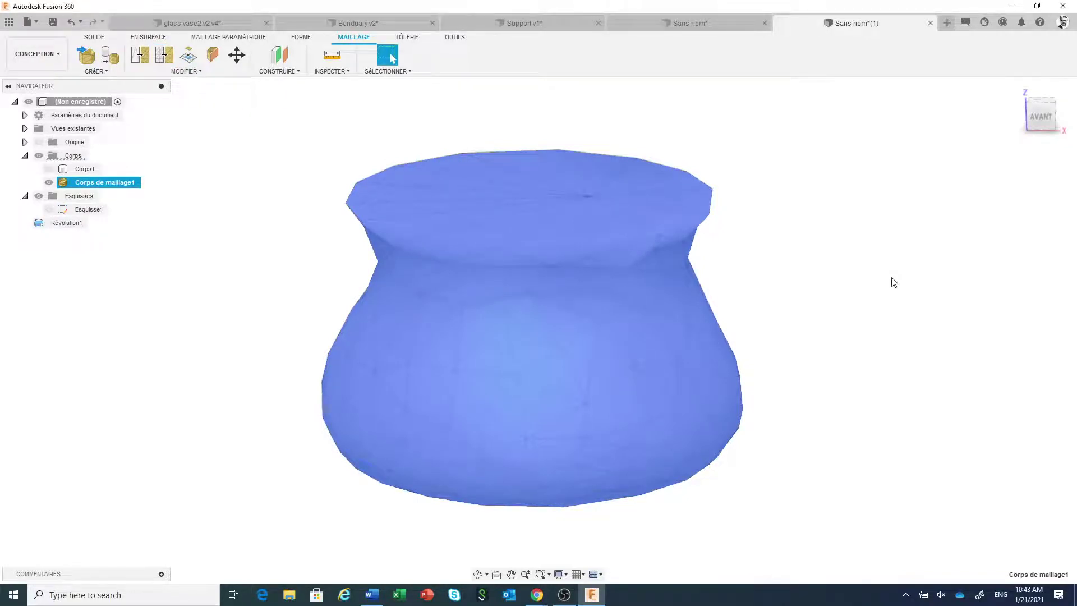
left_click(852, 298)
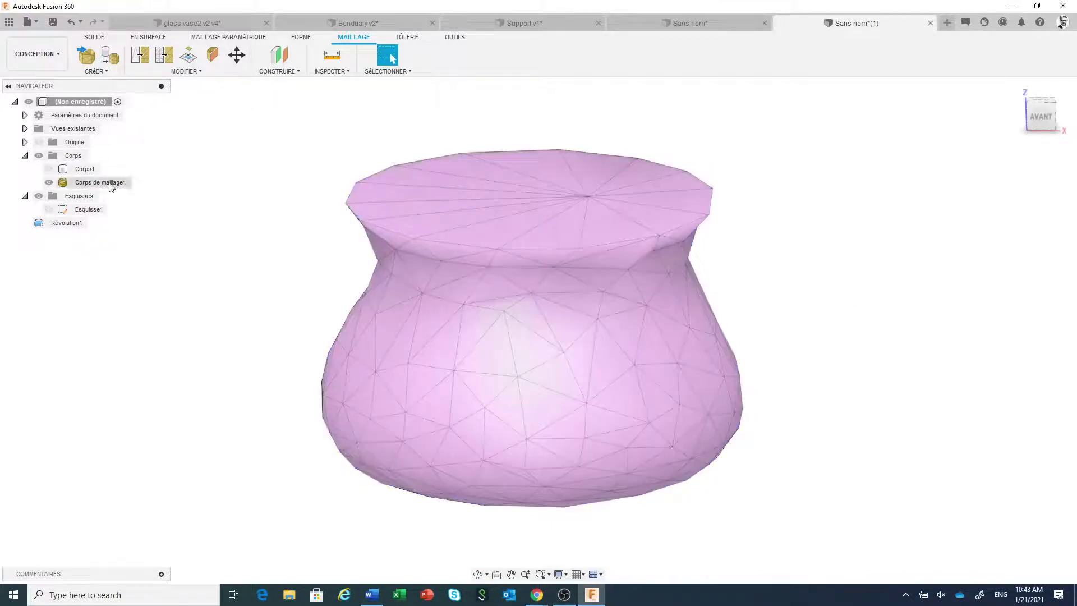
Step: Convert the reduced vase mesh to a BRep as a new body
left_click(94, 37)
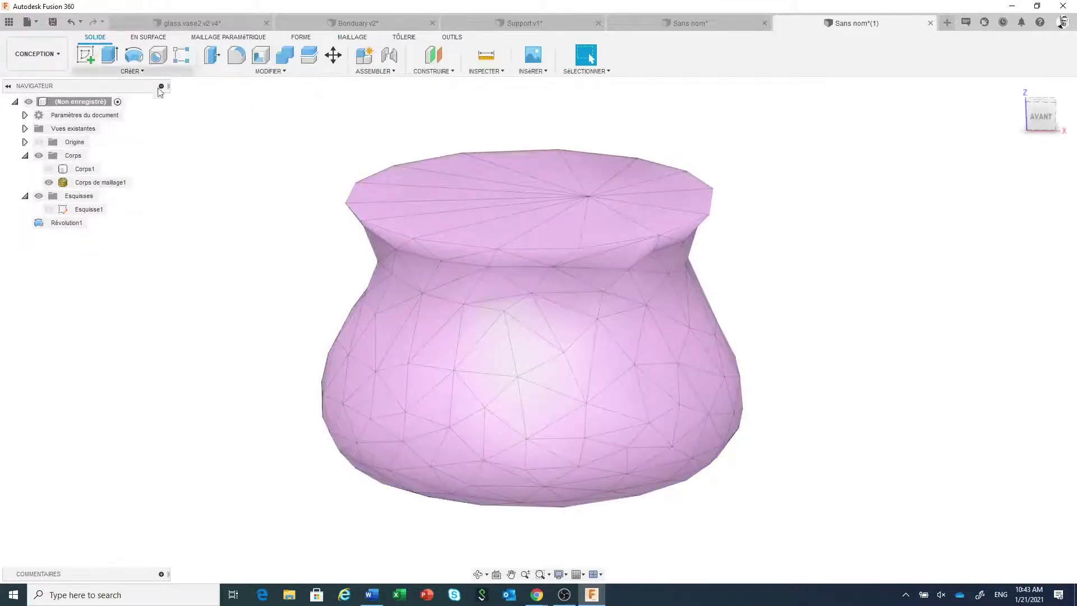
left_click(284, 72)
mouse_move(273, 346)
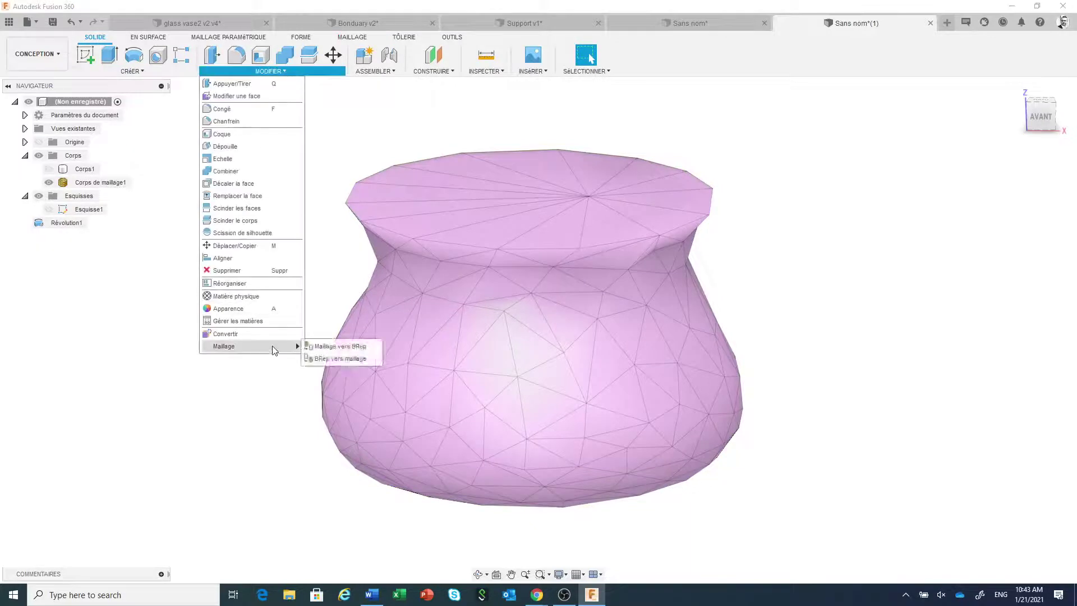
left_click(315, 348)
left_click(408, 358)
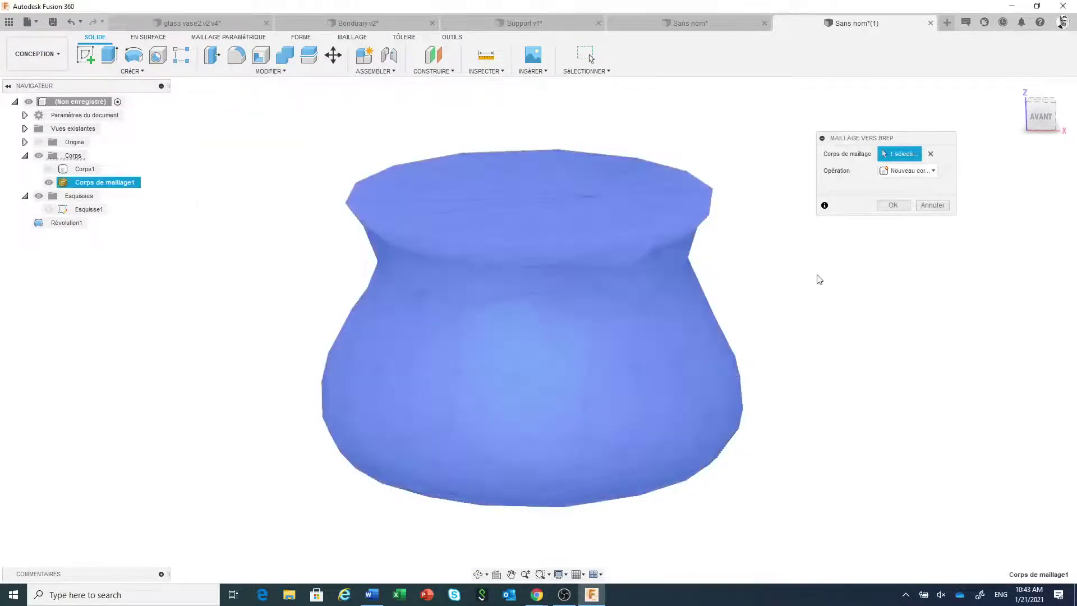
left_click(893, 205)
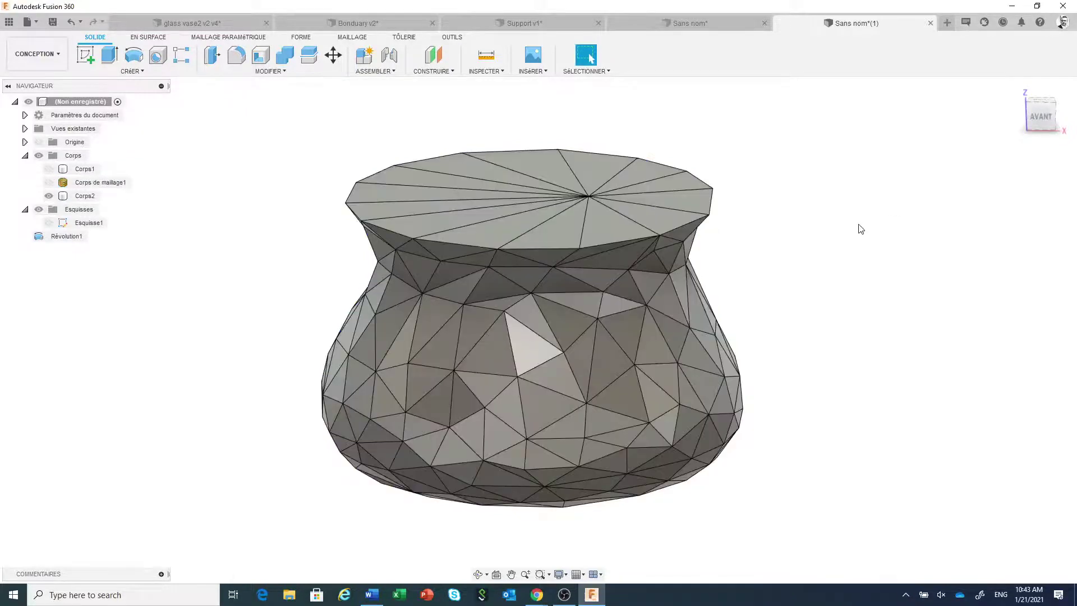
Step: Set the selection priority to edges and window-select all edges of the faceted vase body
scroll(842, 323, "down", 2)
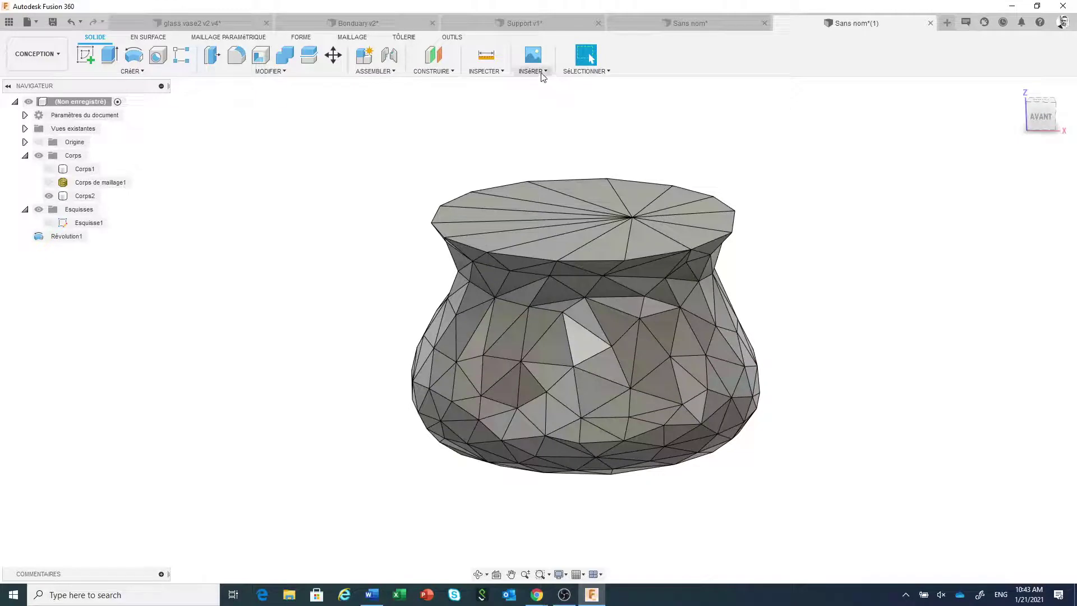
left_click(585, 71)
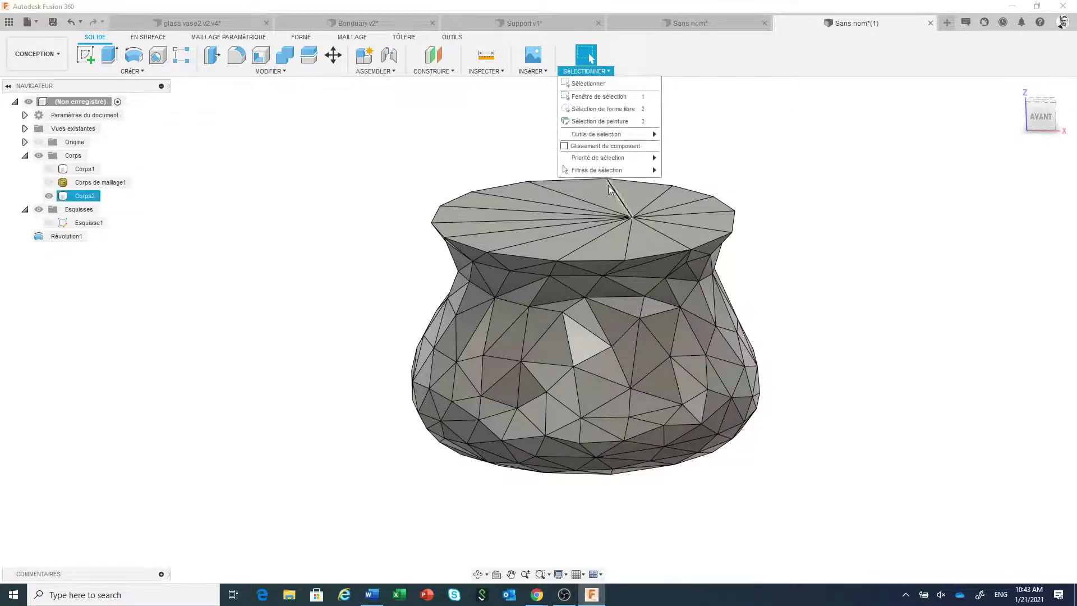
mouse_move(616, 157)
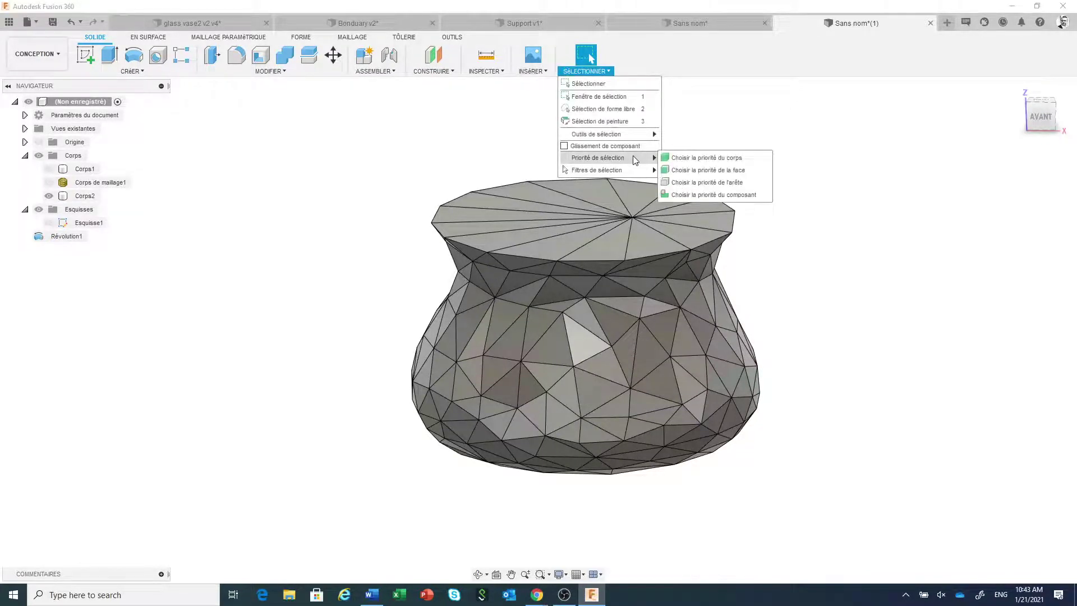
left_click(701, 183)
scroll(726, 207, "down", 2)
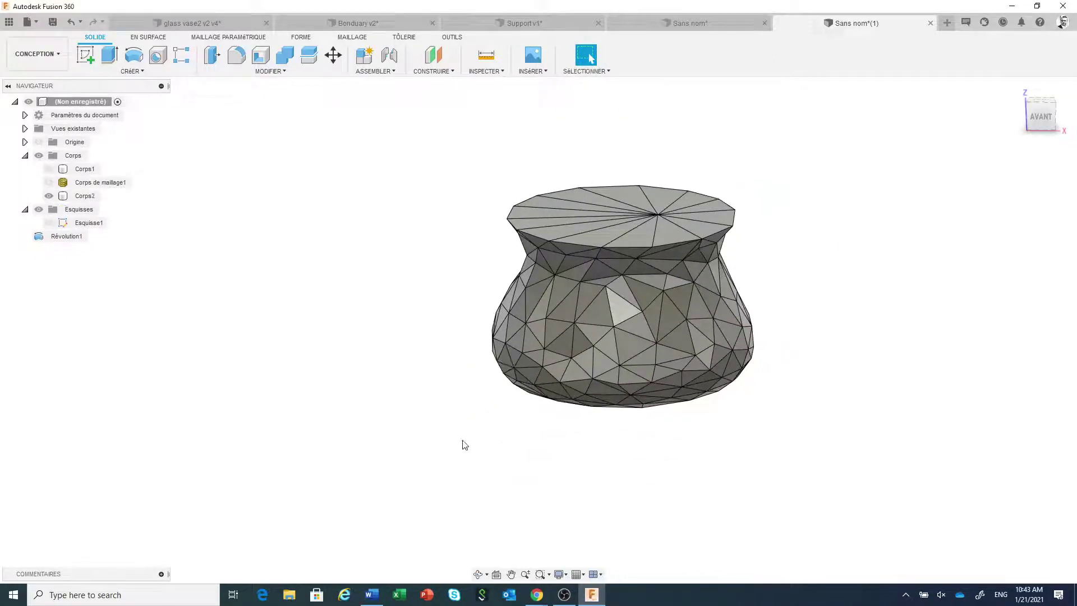
left_click_drag(436, 451, 769, 166)
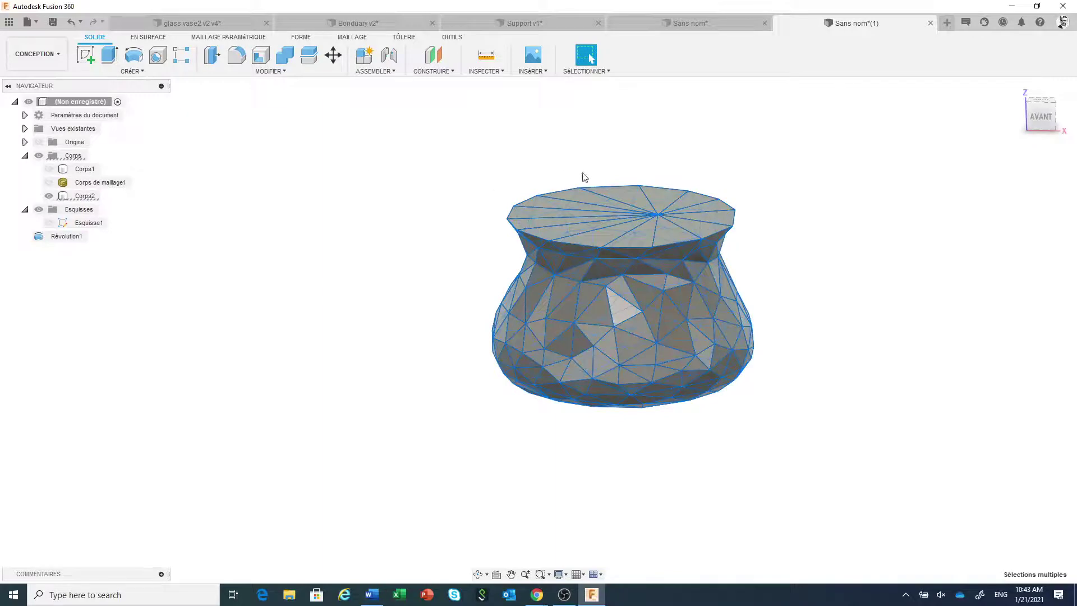
Step: Deselect the radial edges on the vase's flat top face, keeping the rim and side edges selected
middle_click_drag(535, 167, 534, 185, "shift")
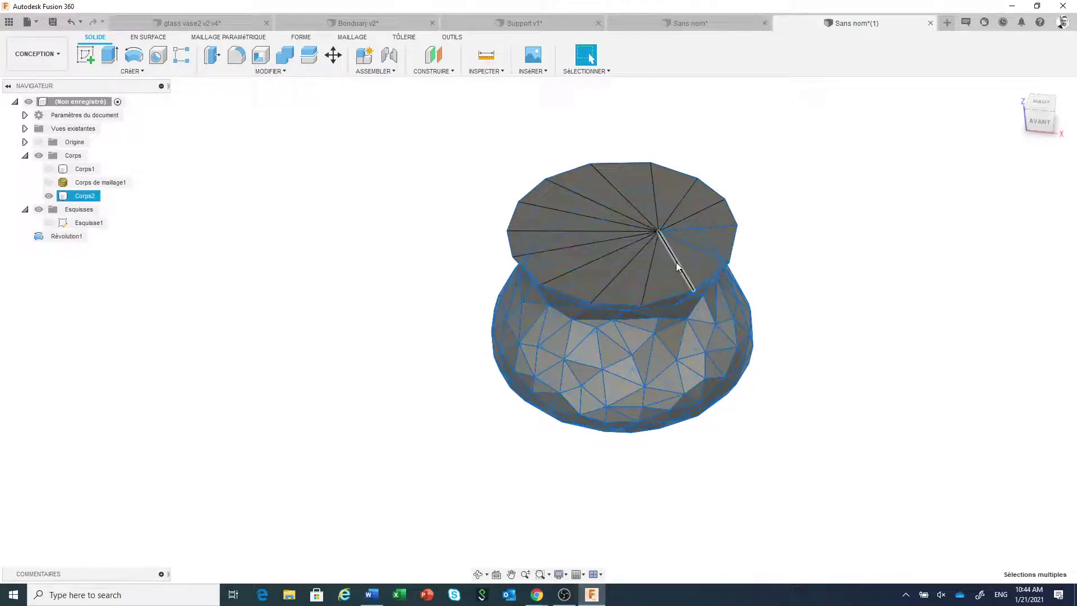
left_click(702, 227, "ctrl")
middle_click_drag(845, 350, 901, 321, "shift")
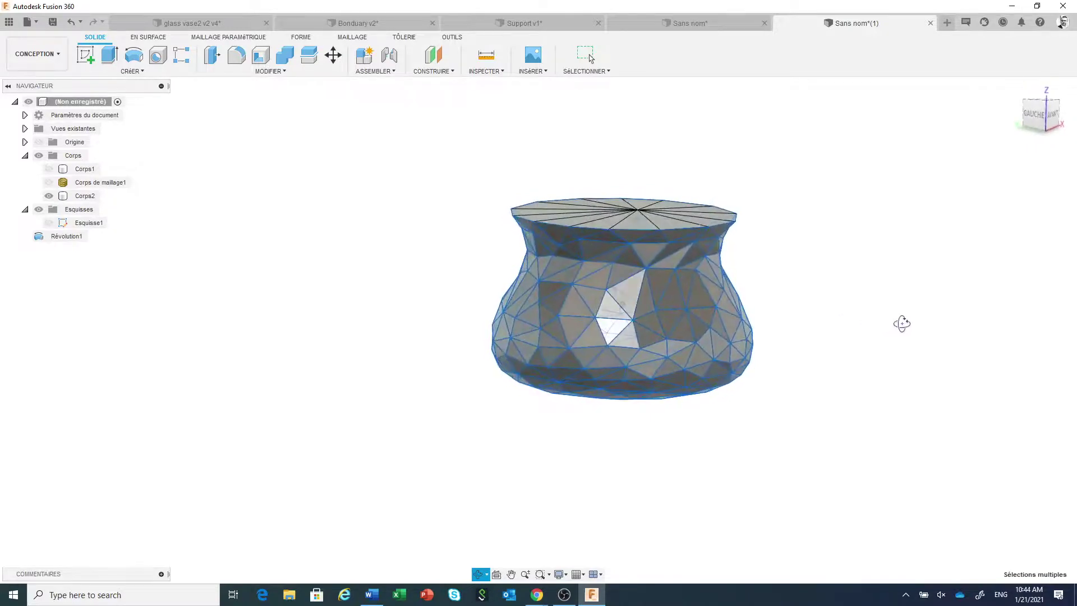
middle_click_drag(836, 334, 792, 354, "shift")
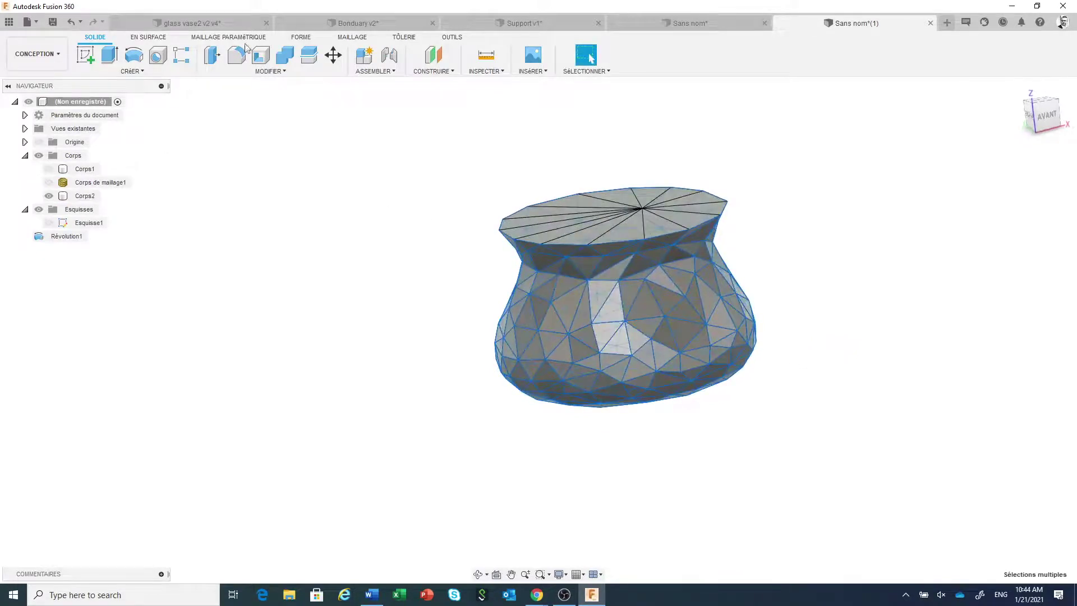
Step: Start a form Pipe along the selected edges with a 2.50 mm global diameter and the smooth display mode
left_click(301, 37)
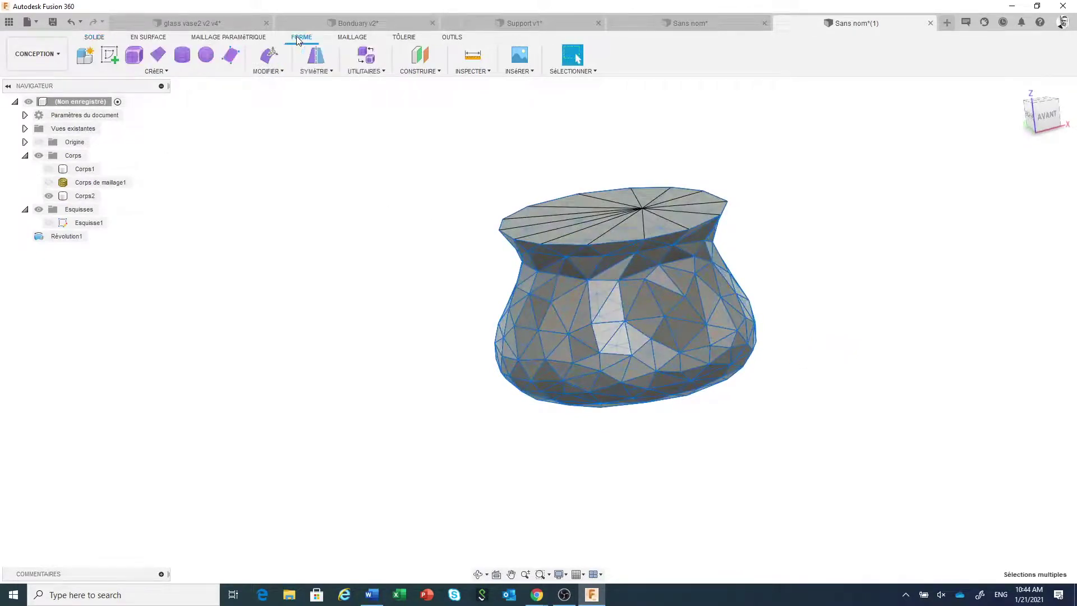
left_click(179, 75)
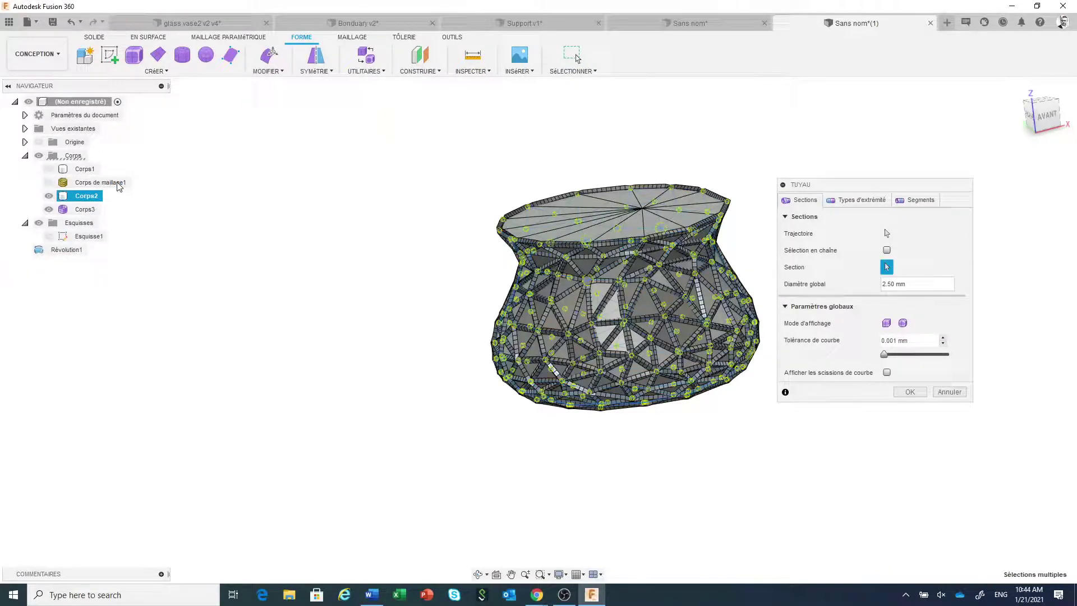
left_click(902, 323)
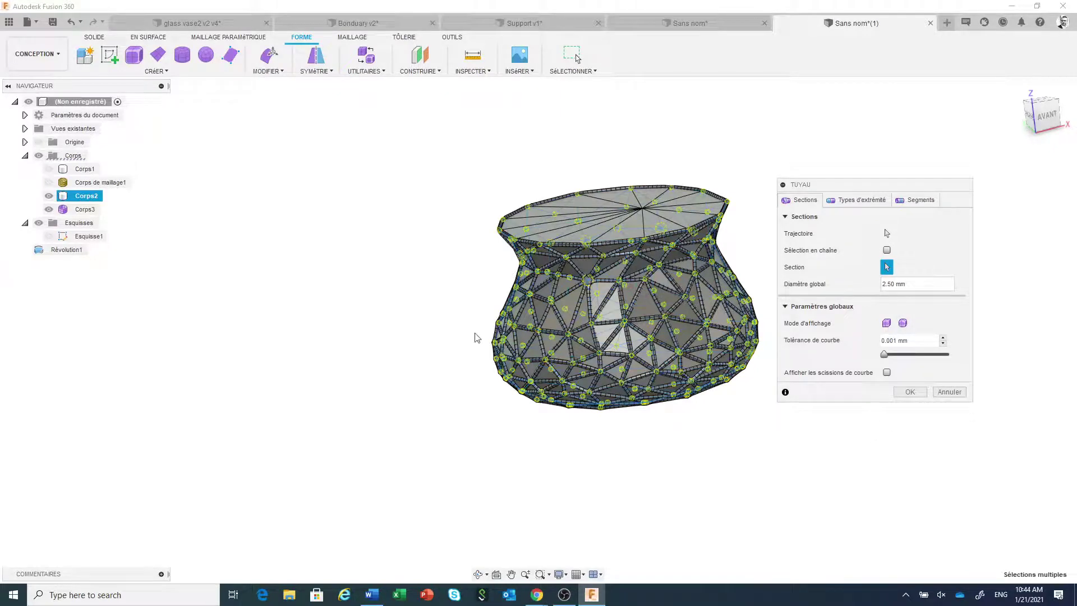
Step: Set the pipe's segment density to the lowest setting and create the lattice body
scroll(423, 305, "up", 4)
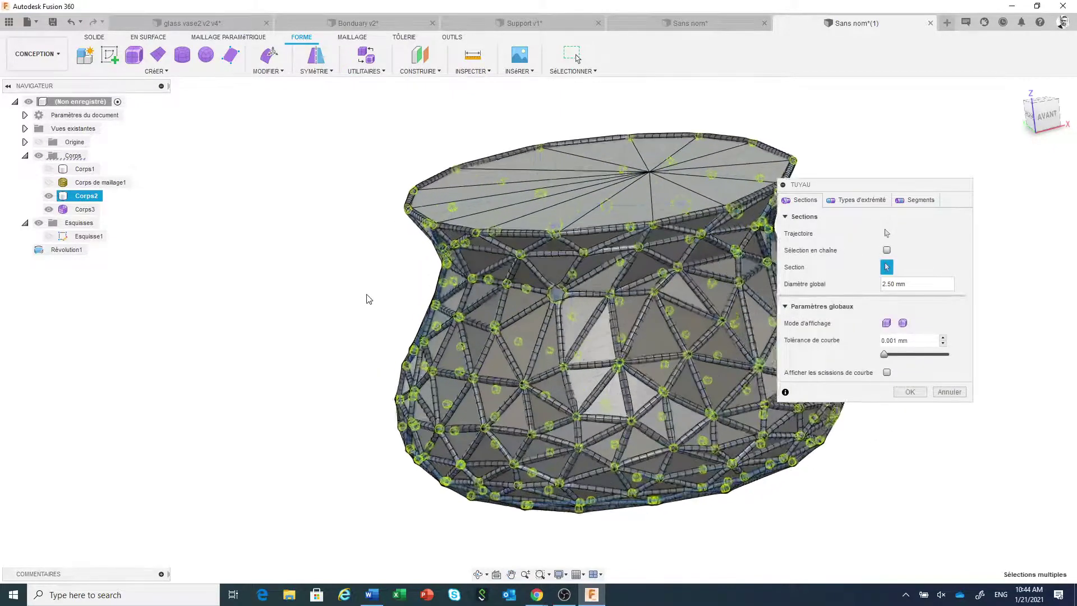
scroll(368, 299, "up", 2)
middle_click_drag(378, 284, 241, 248)
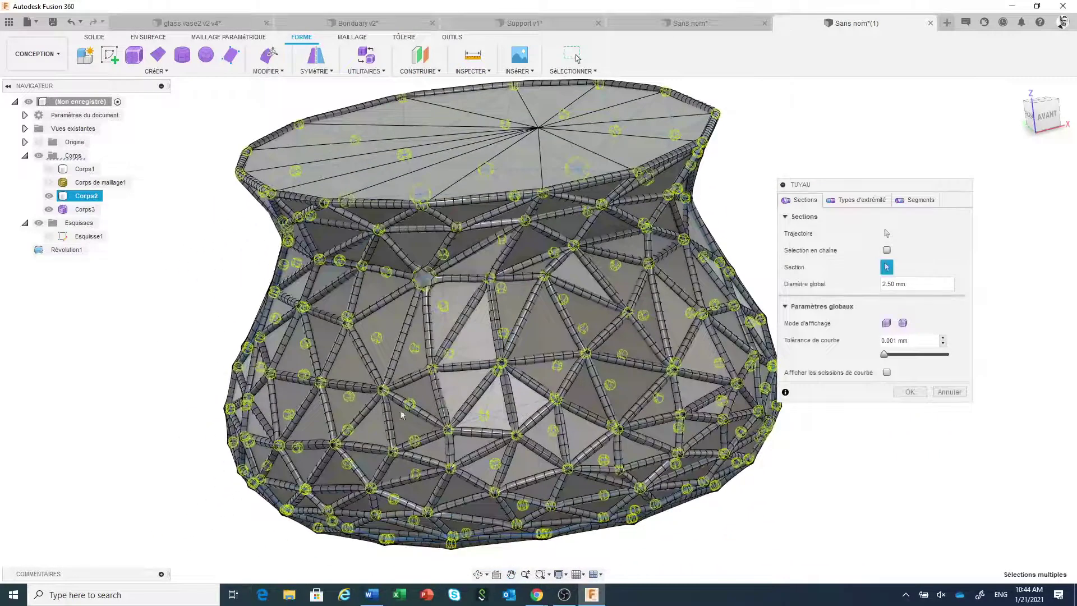
left_click(922, 201)
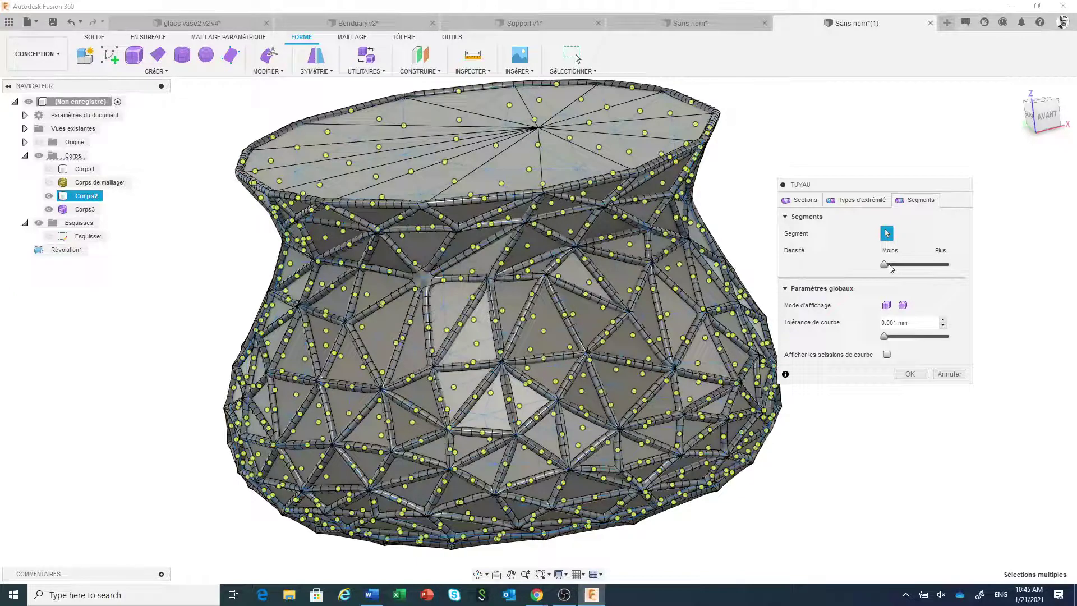
left_click_drag(889, 265, 893, 265)
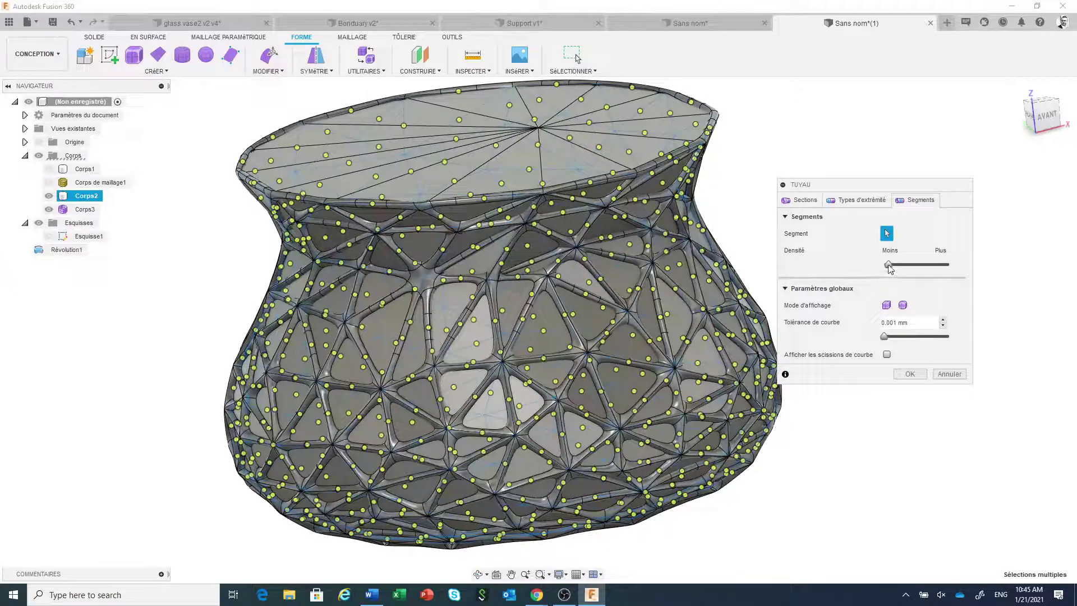
left_click_drag(888, 265, 860, 269)
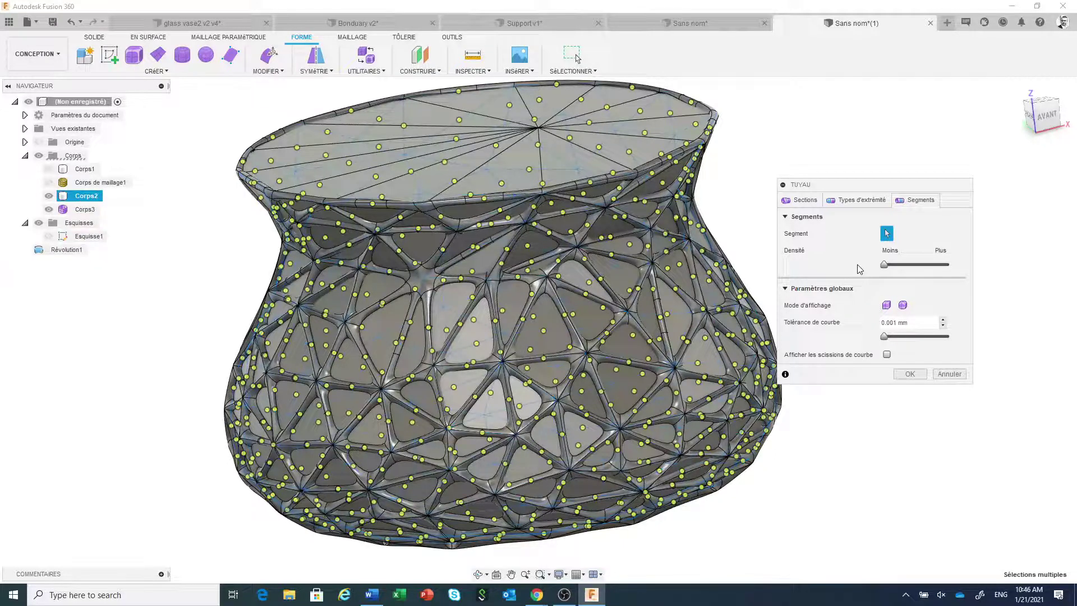
left_click(910, 374)
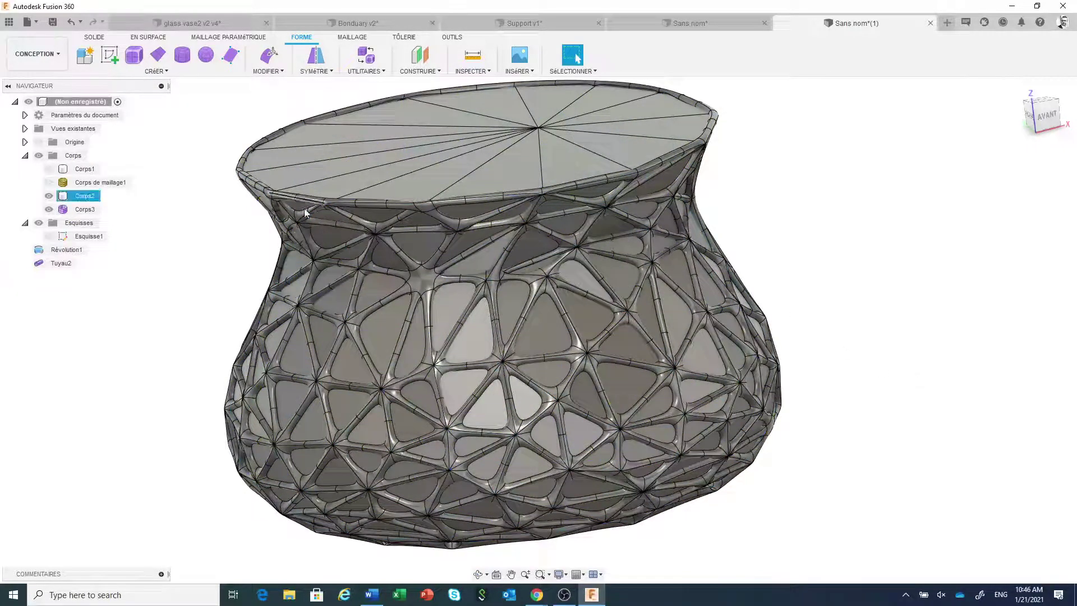
Step: Hide the faceted solid body so only the pipe lattice is displayed
left_click(49, 195)
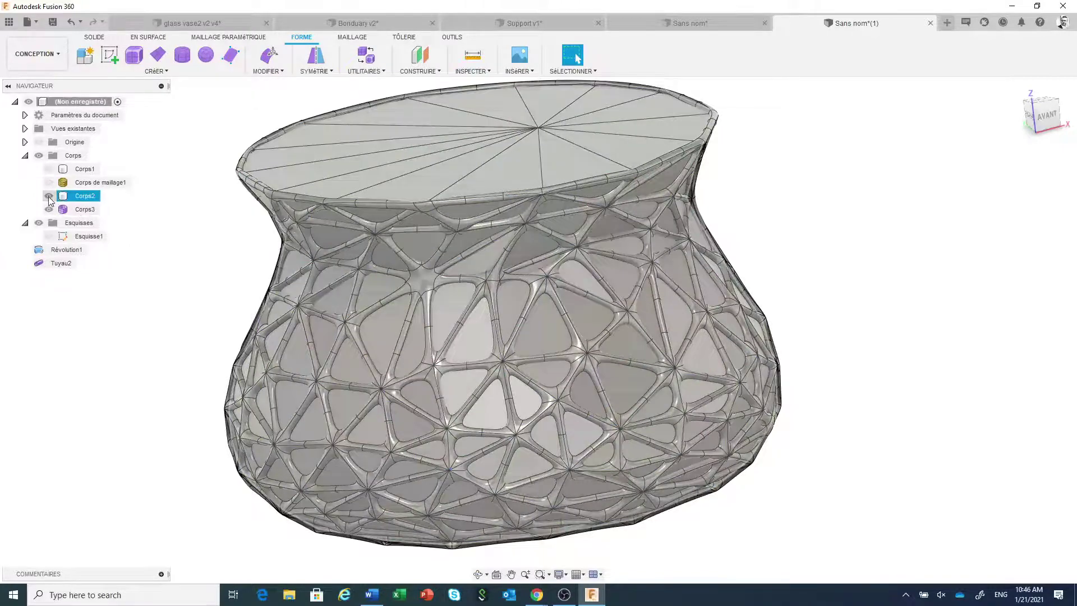
left_click(49, 195)
scroll(149, 312, "down", 2)
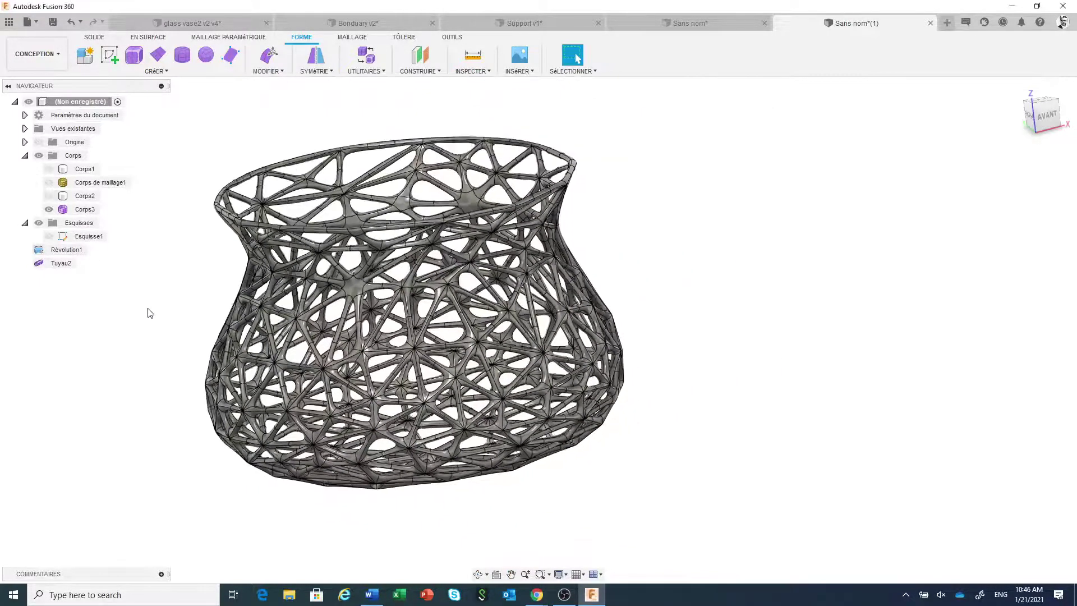
scroll(248, 329, "down", 2)
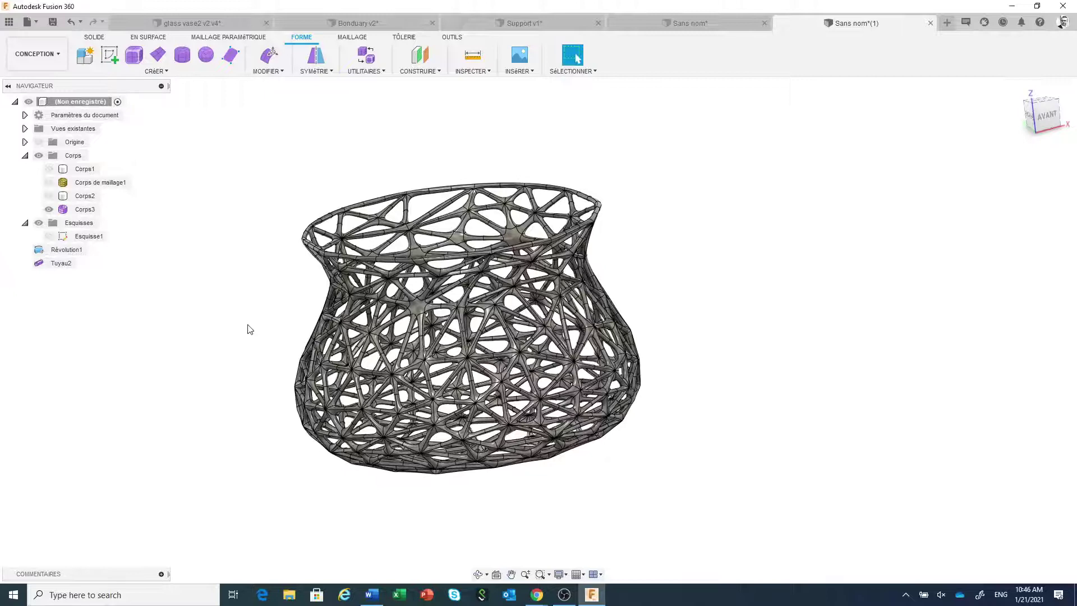
right_click(82, 210)
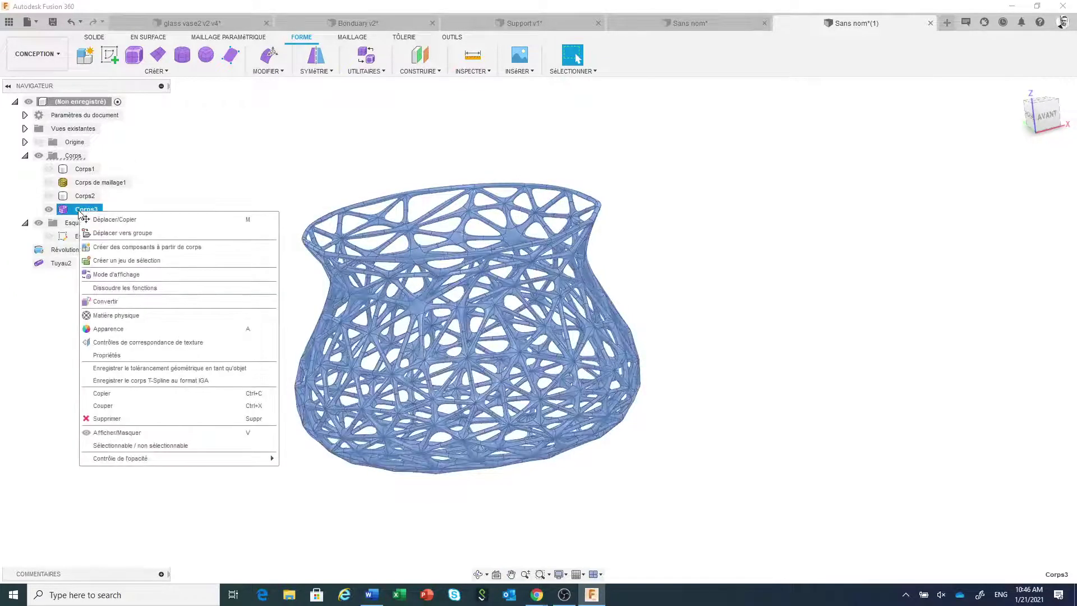
left_click(140, 300)
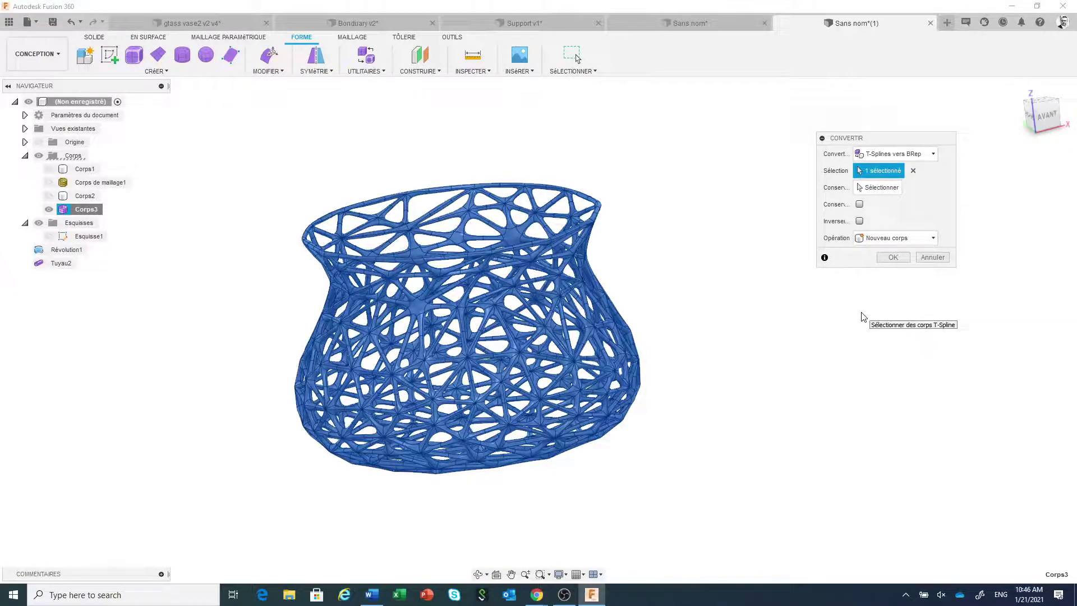
left_click(931, 257)
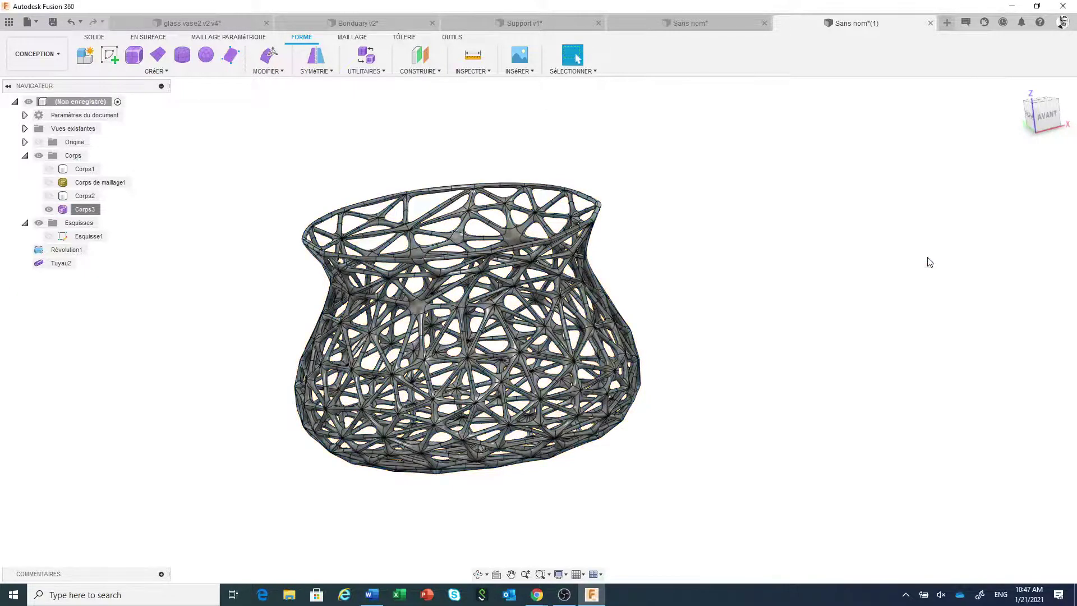
scroll(830, 321, "down", 1)
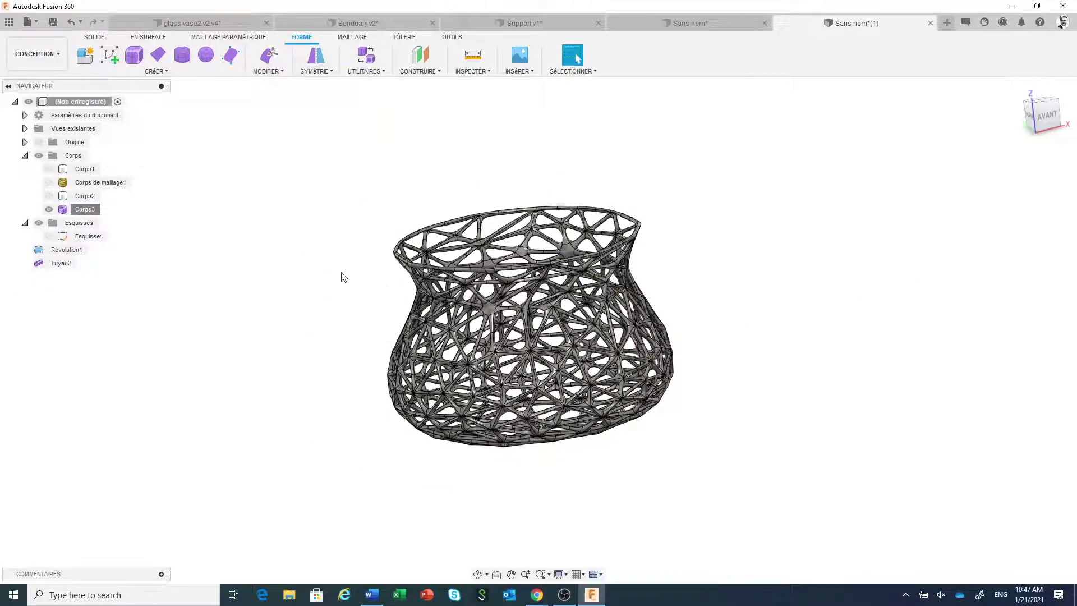
Step: Create a solid sphere about 362 mm in diameter as a new body, centred inside the lattice vase and fully enclosing it
left_click(102, 38)
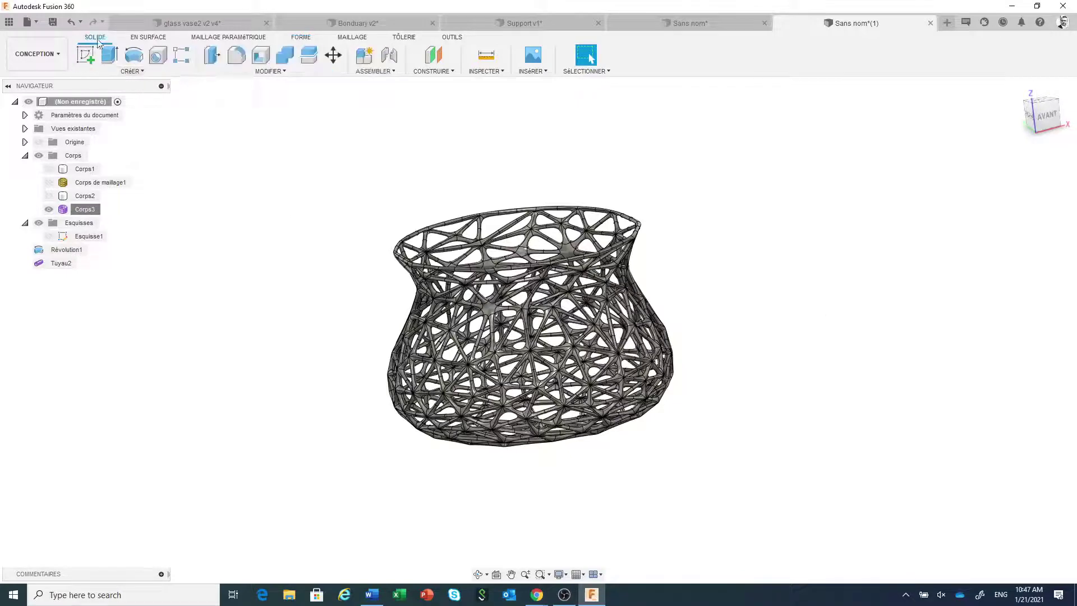
left_click(112, 72)
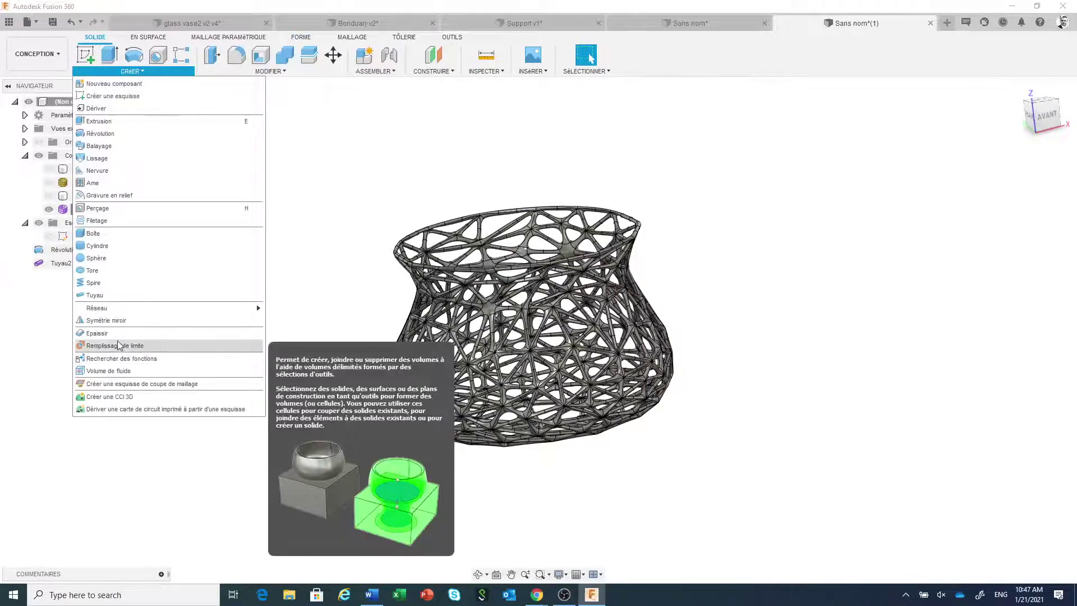
left_click(339, 228)
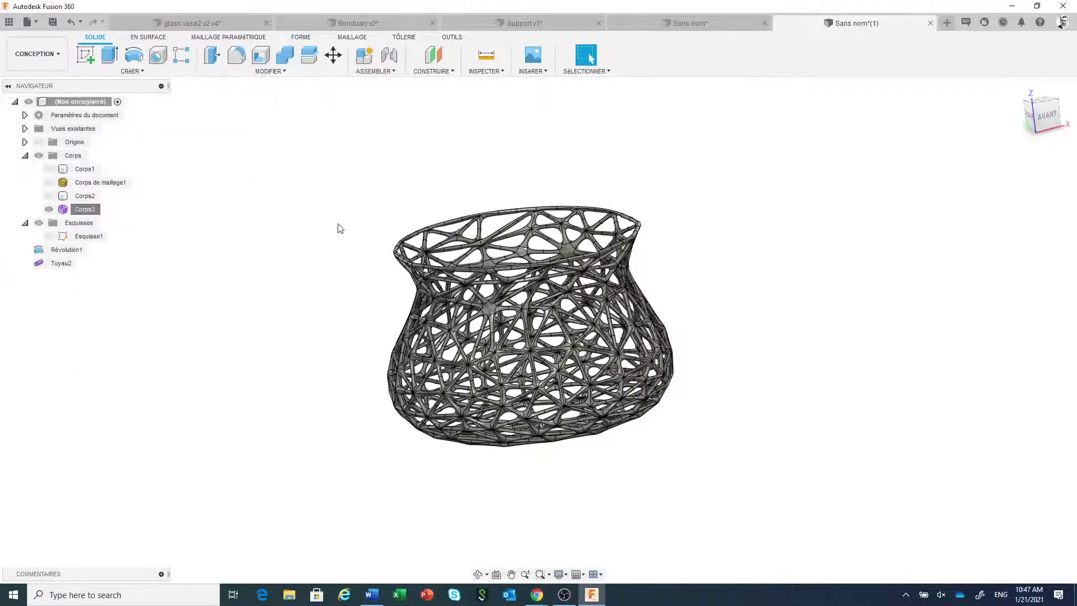
middle_click_drag(241, 166, 297, 197)
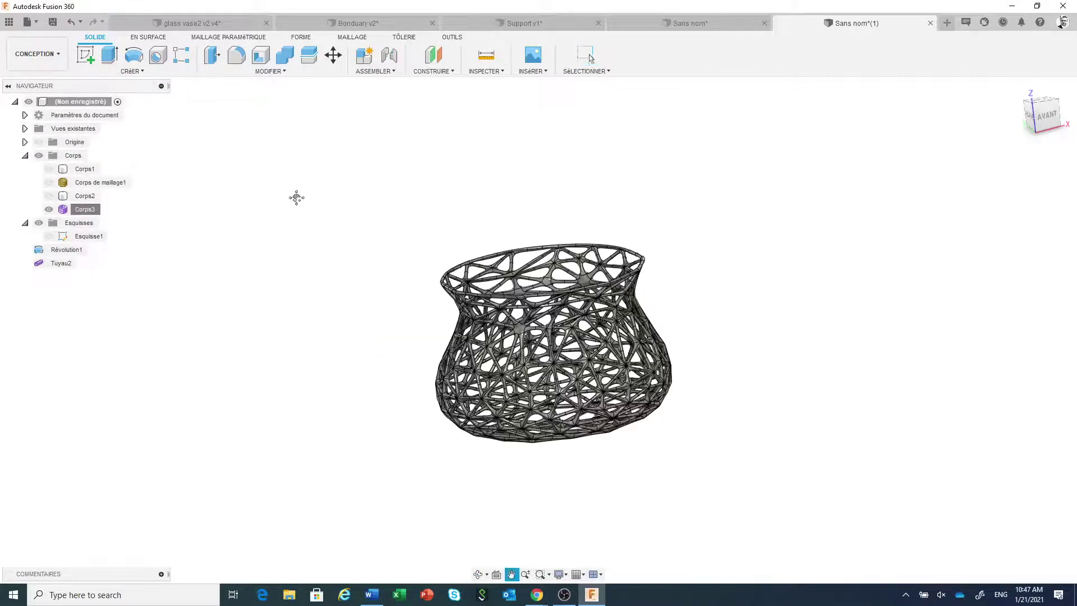
left_click(132, 71)
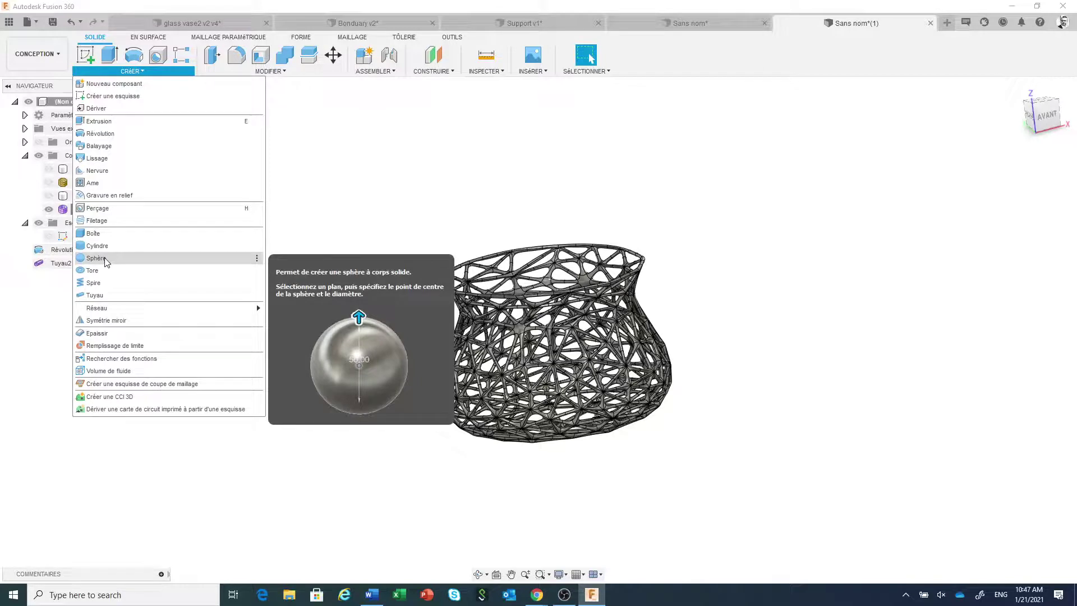
left_click(95, 258)
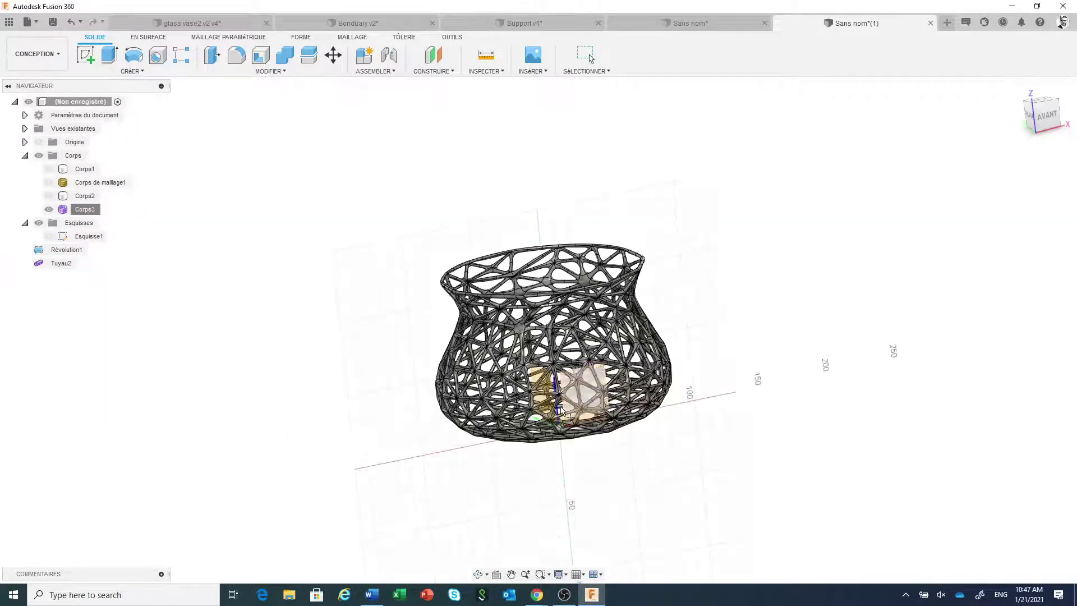
left_click(555, 411)
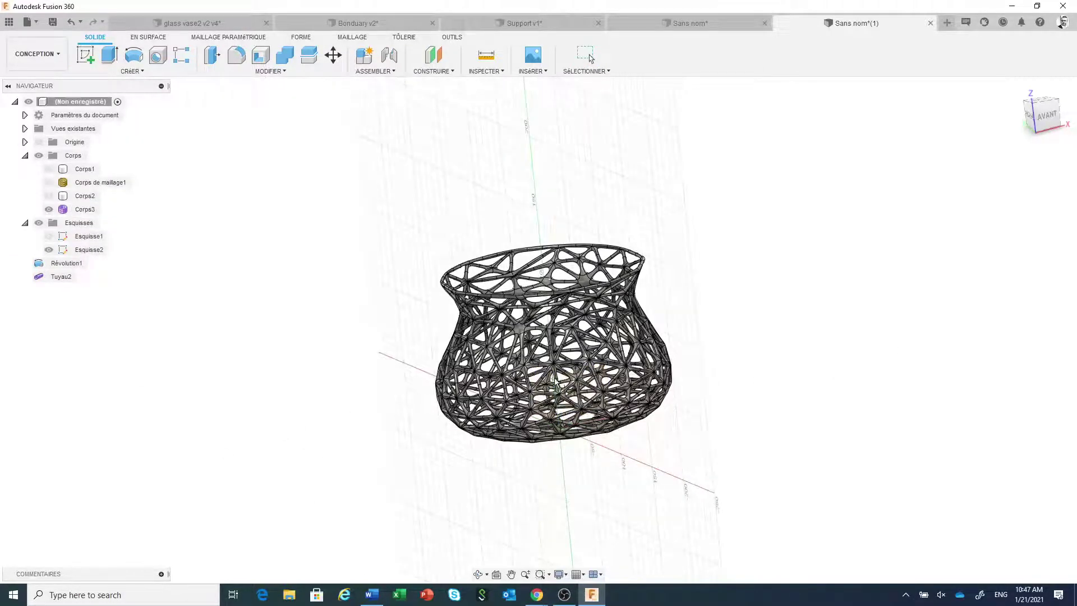
left_click(556, 382)
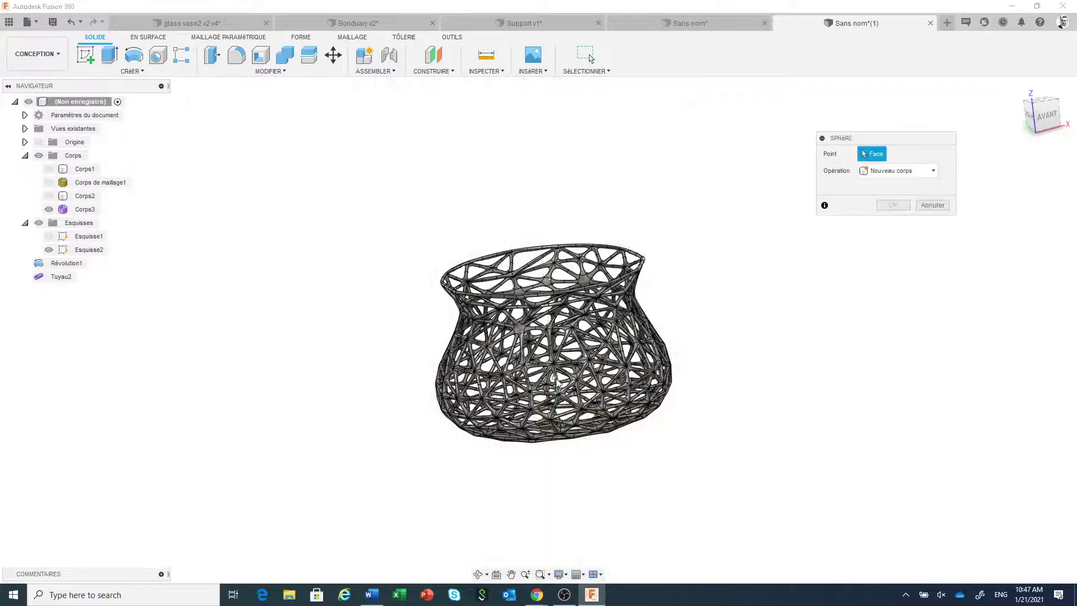
left_click(555, 381)
left_click_drag(593, 370, 793, 279)
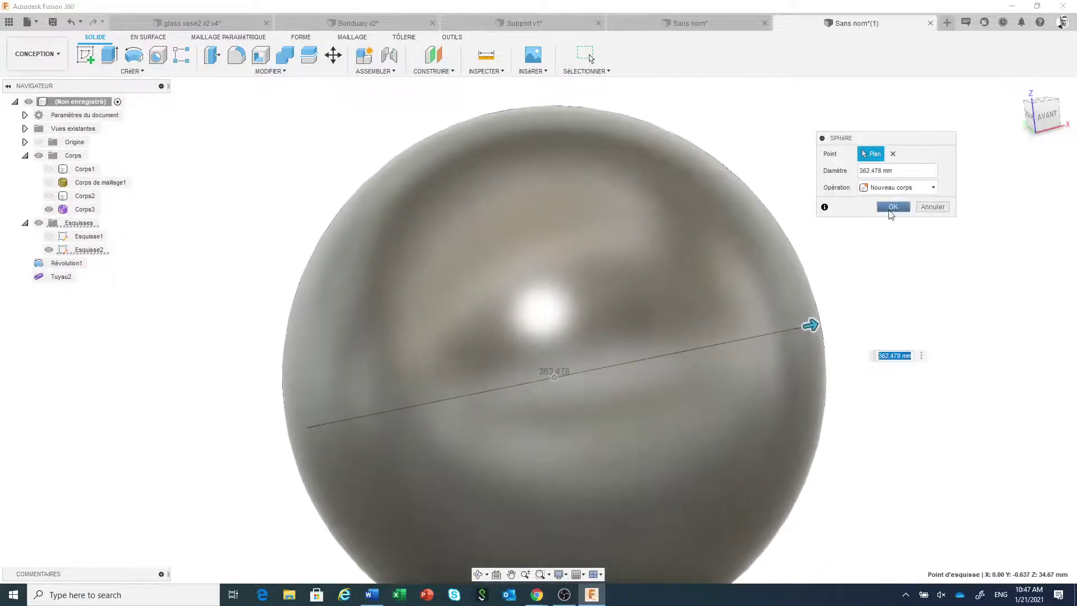
left_click(892, 206)
Step: Start a Boundary Fill with the lattice form body and the enclosing sphere as its tool bodies
scroll(868, 217, "down", 2)
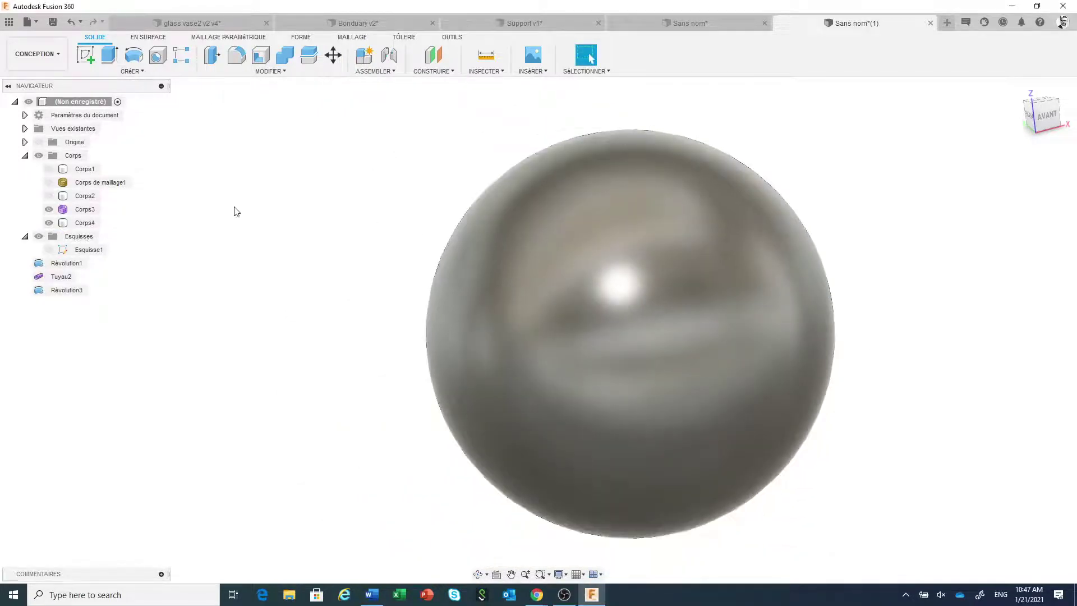
middle_click_drag(343, 283, 283, 268)
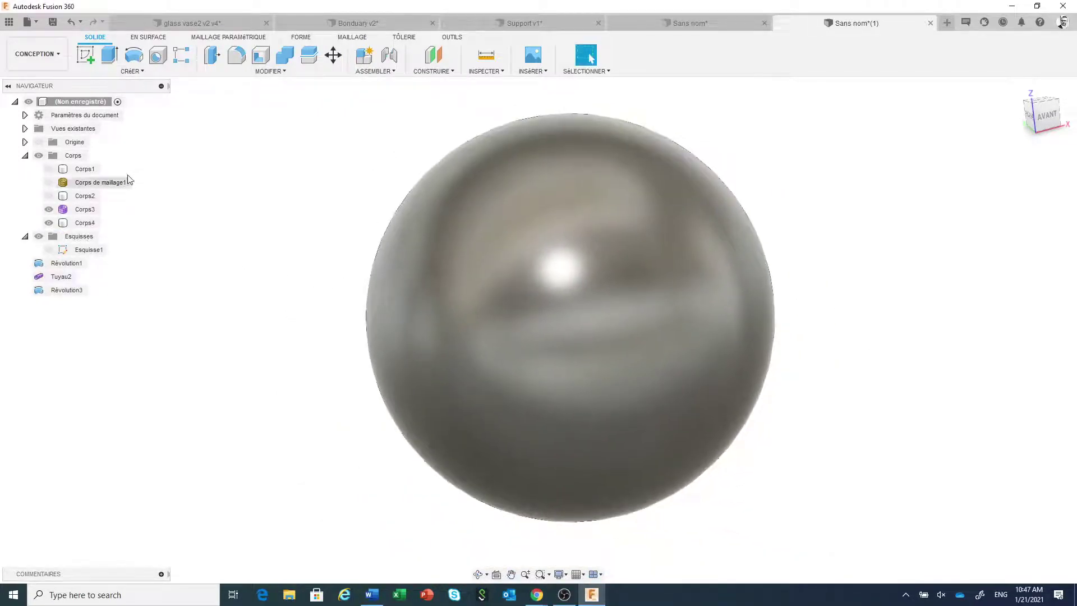
left_click(131, 72)
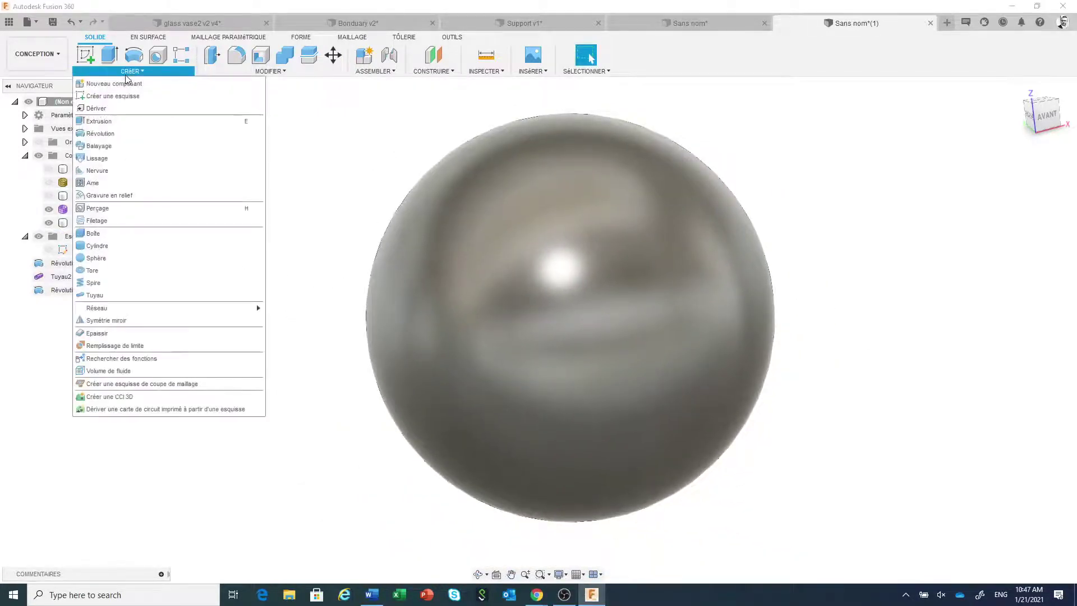
left_click(114, 346)
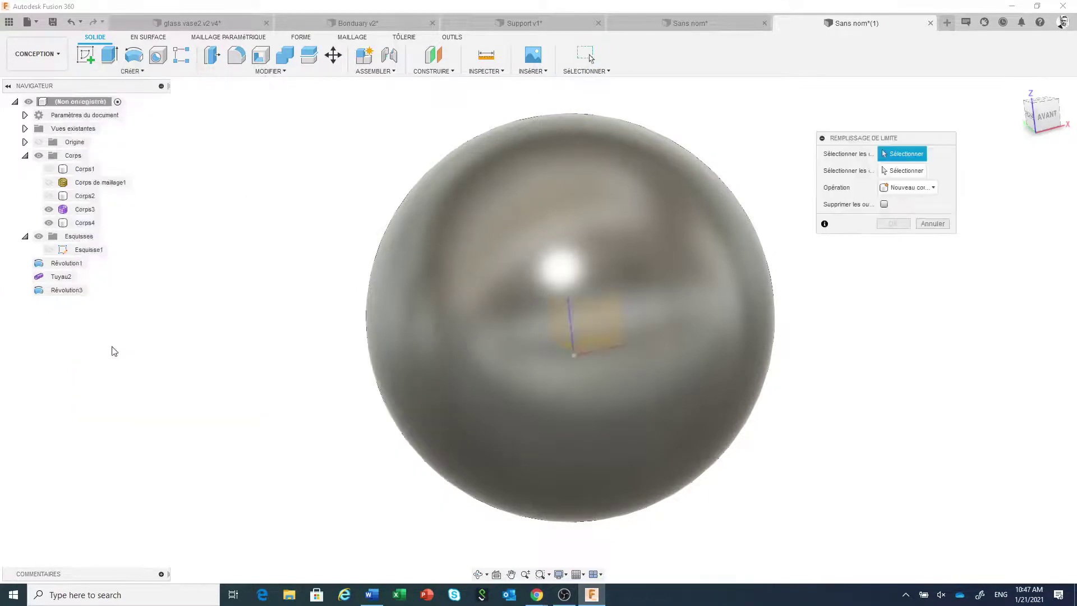
left_click(82, 211)
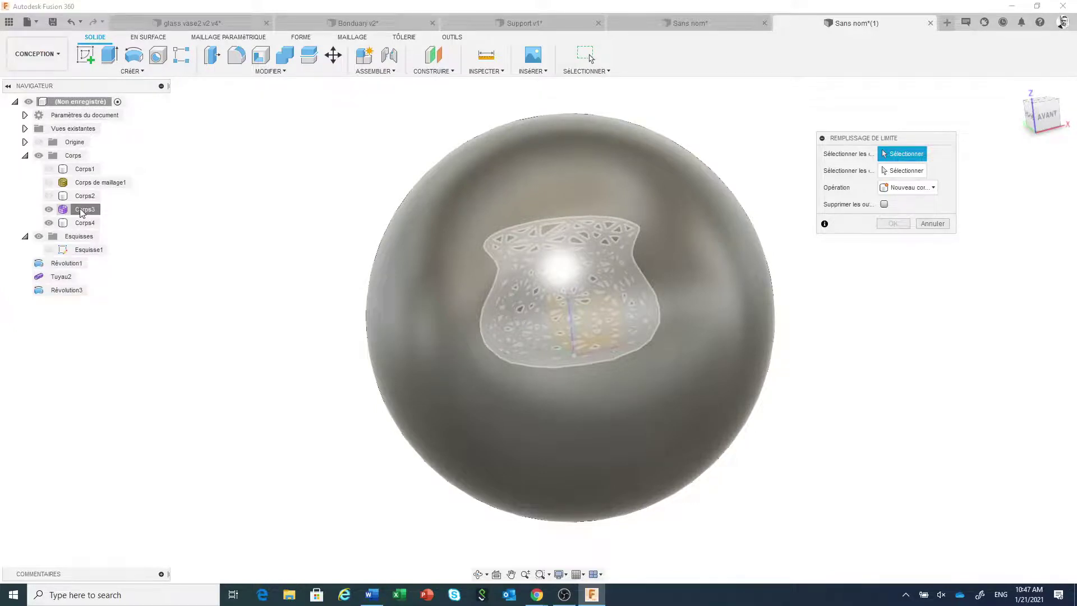
left_click(82, 211)
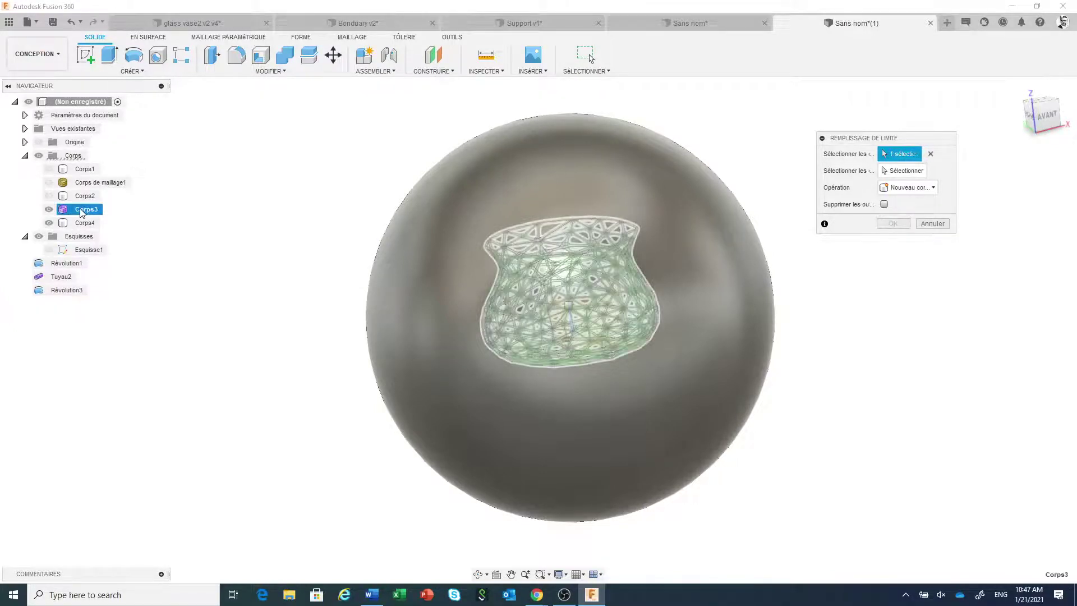
scroll(590, 335, "up", 3)
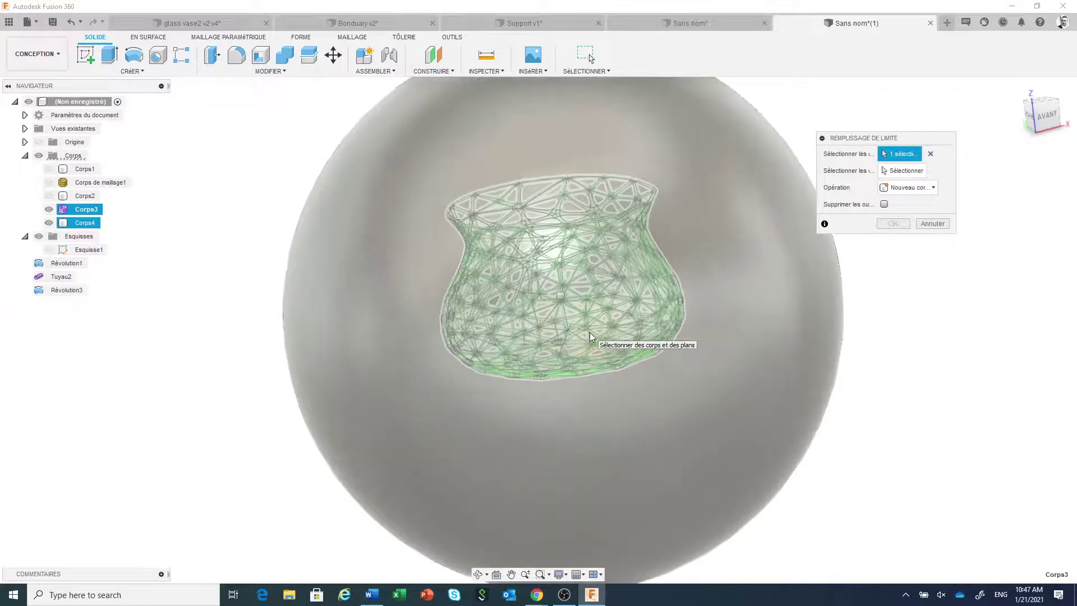
middle_click_drag(589, 342, 568, 359)
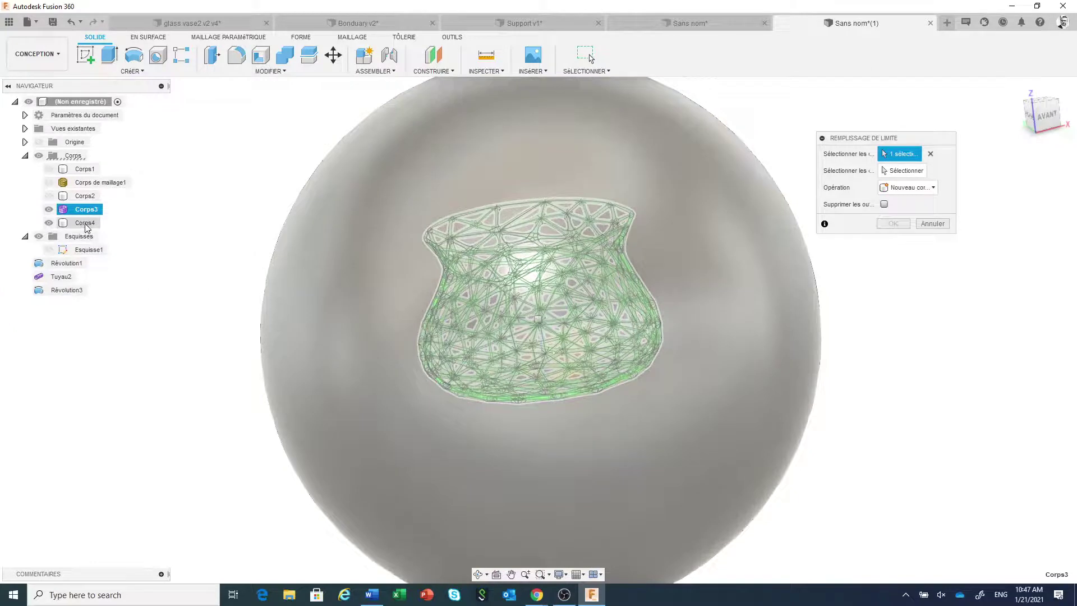
left_click(85, 224)
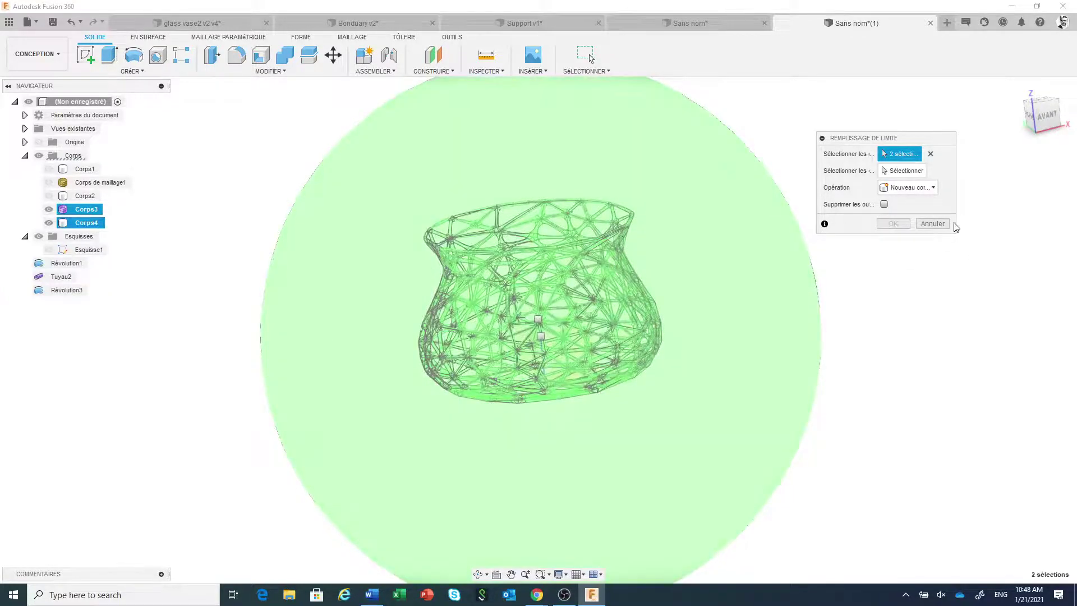
Step: Select the sphere's cell around the lattice, set the Boundary Fill operation to Cut, and apply it
left_click(916, 174)
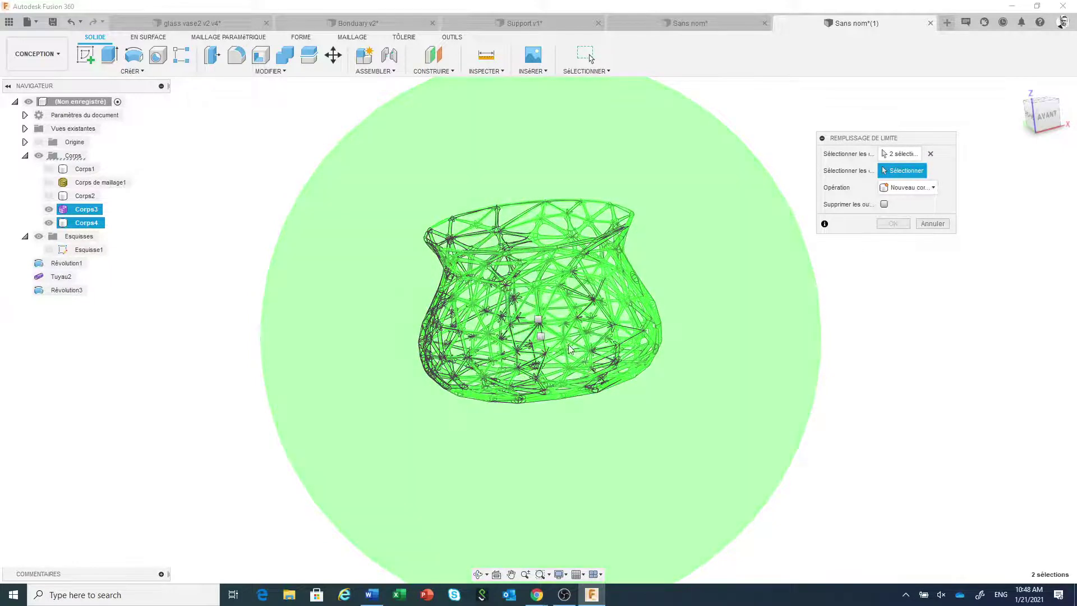
left_click(541, 337)
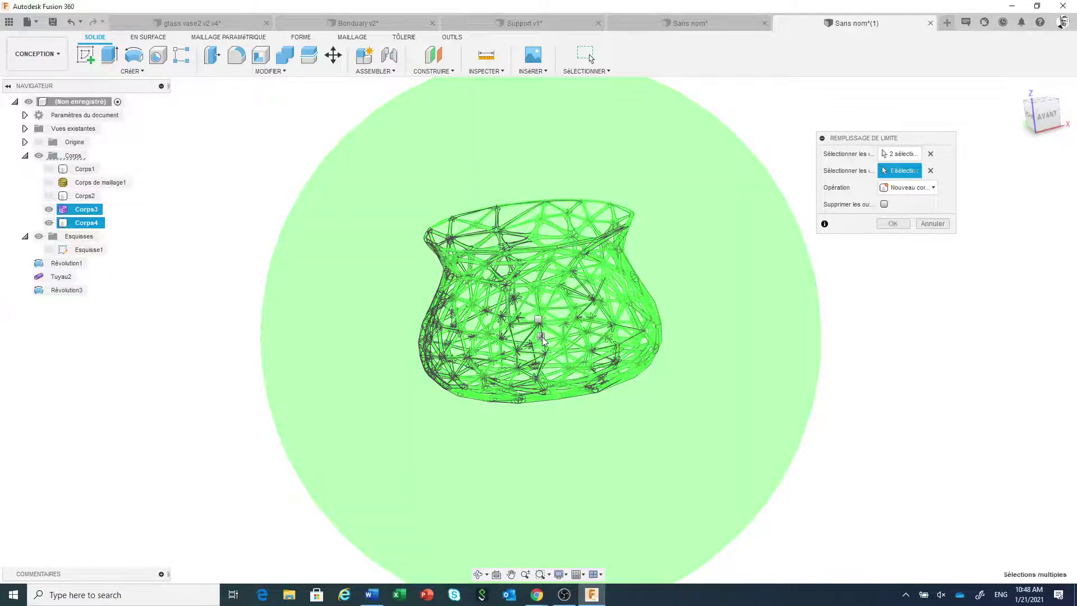
left_click(913, 188)
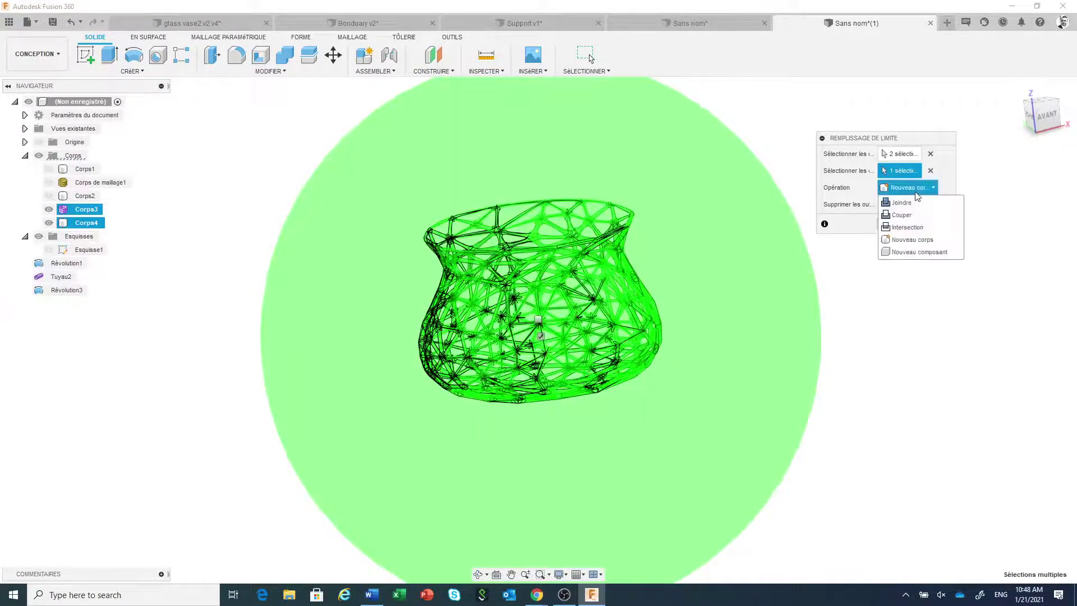
left_click(911, 216)
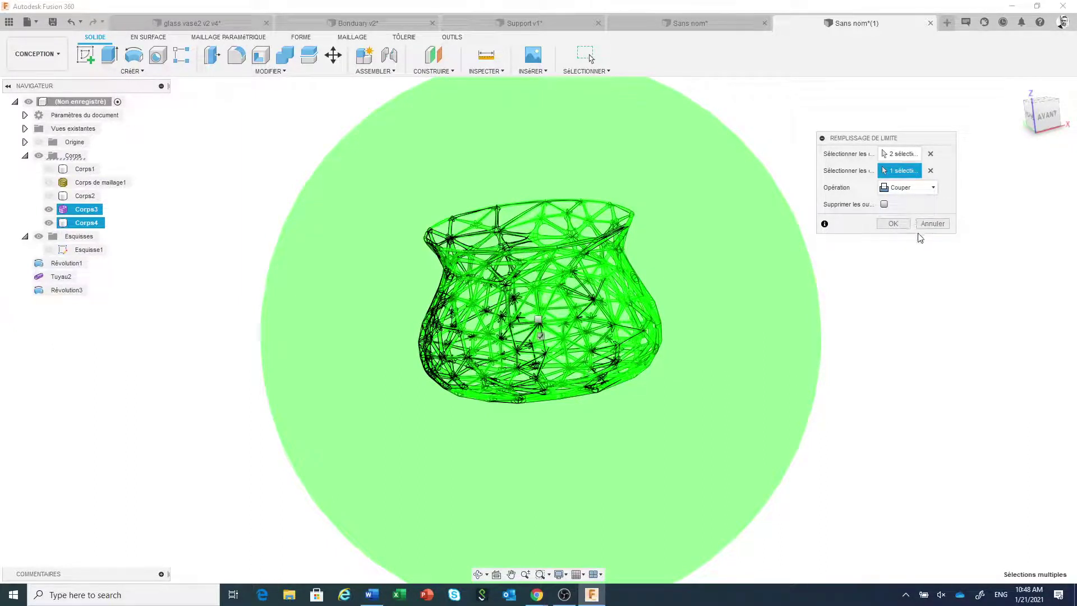
left_click(897, 227)
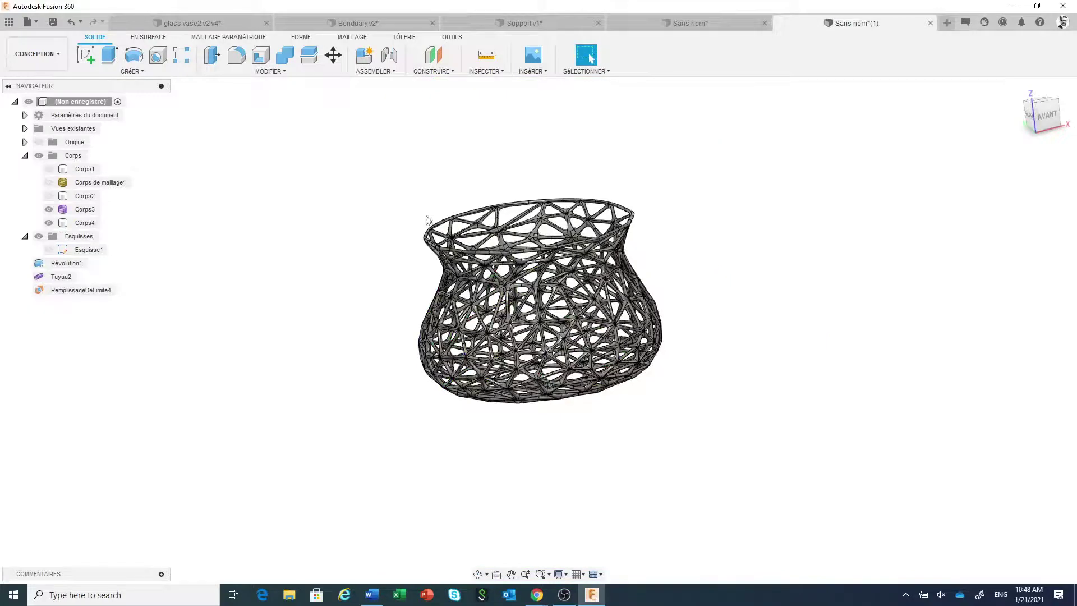
Step: Compare the new solid lattice with the original form lattice up close by switching the form body's visibility off and on
left_click(467, 313)
scroll(493, 300, "up", 3)
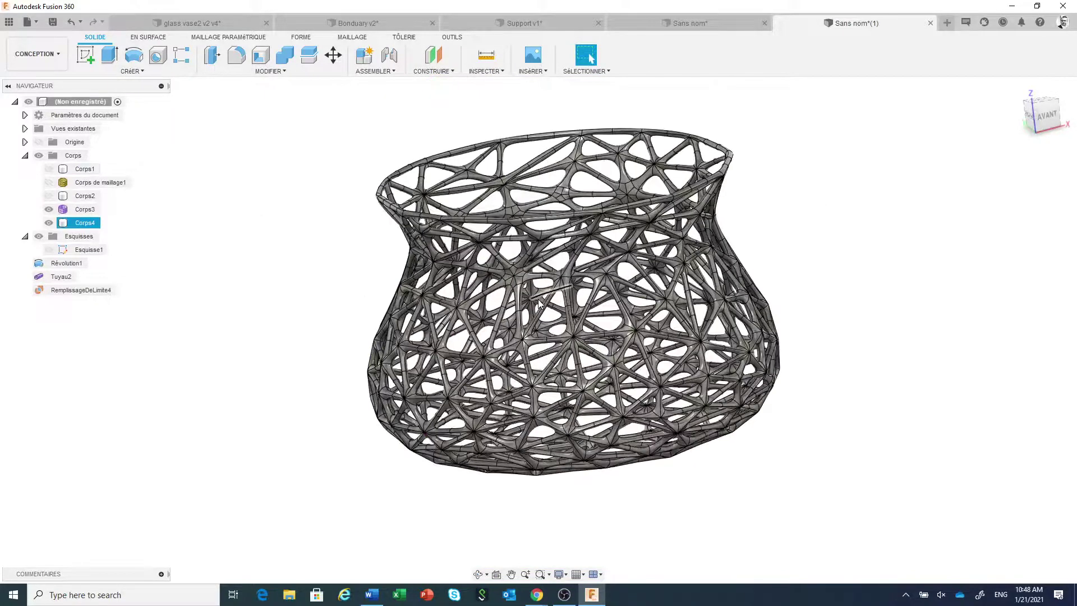
scroll(537, 299, "up", 5)
left_click(460, 354)
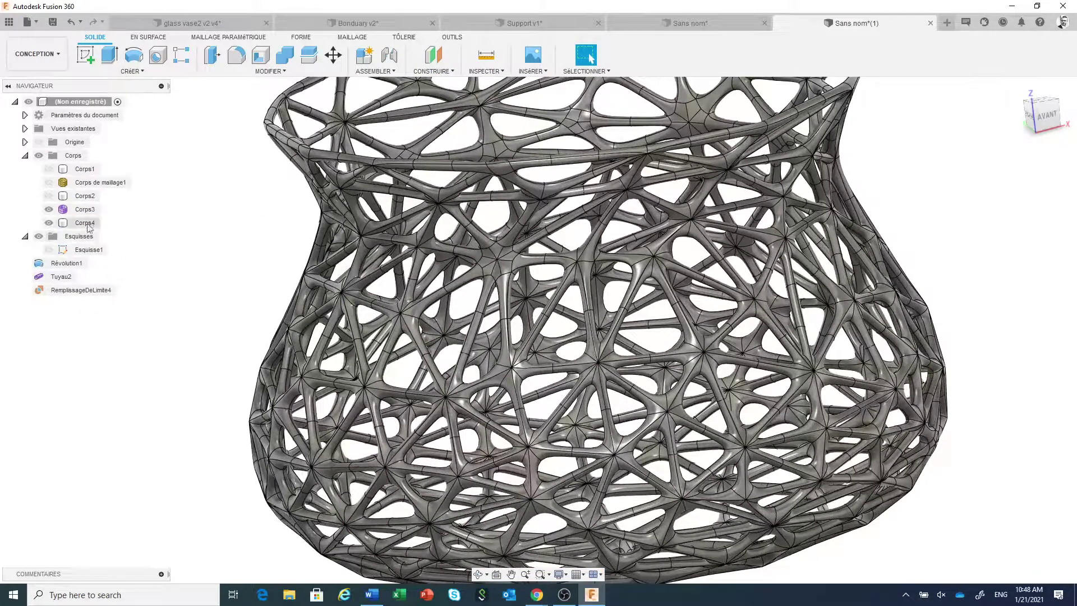
left_click(49, 210)
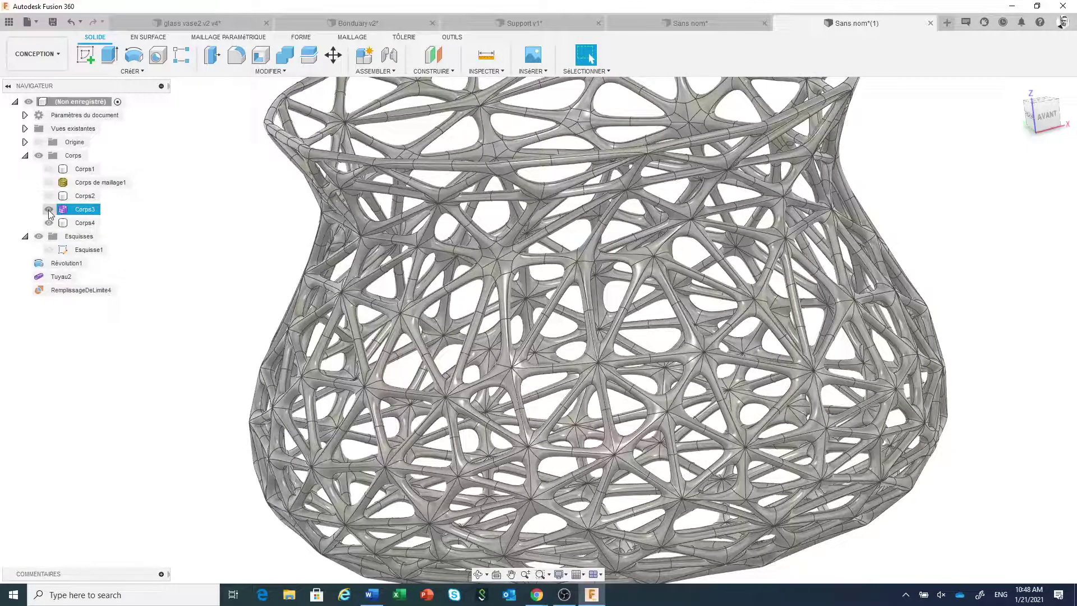
left_click(48, 210)
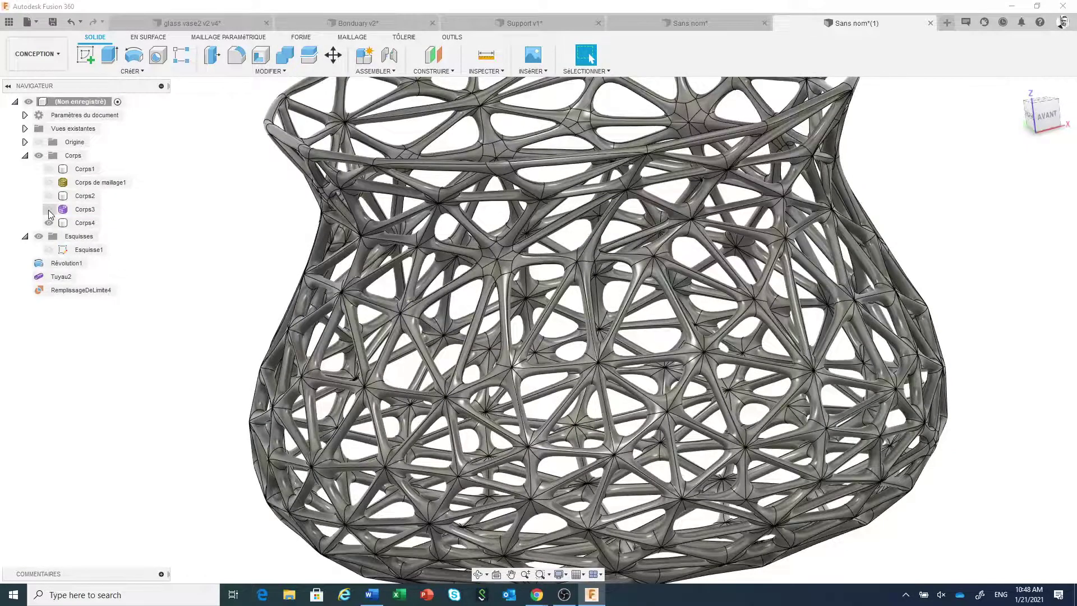
left_click(49, 209)
left_click(85, 222)
scroll(480, 330, "up", 4)
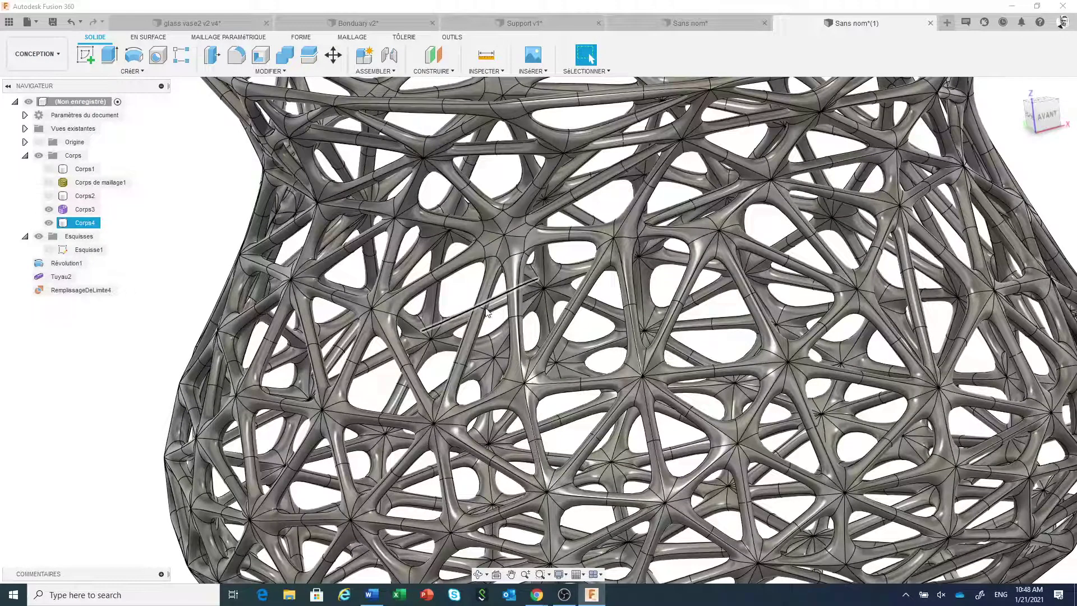
Step: Hide the original form lattice body so only the solid lattice is displayed
left_click(49, 210)
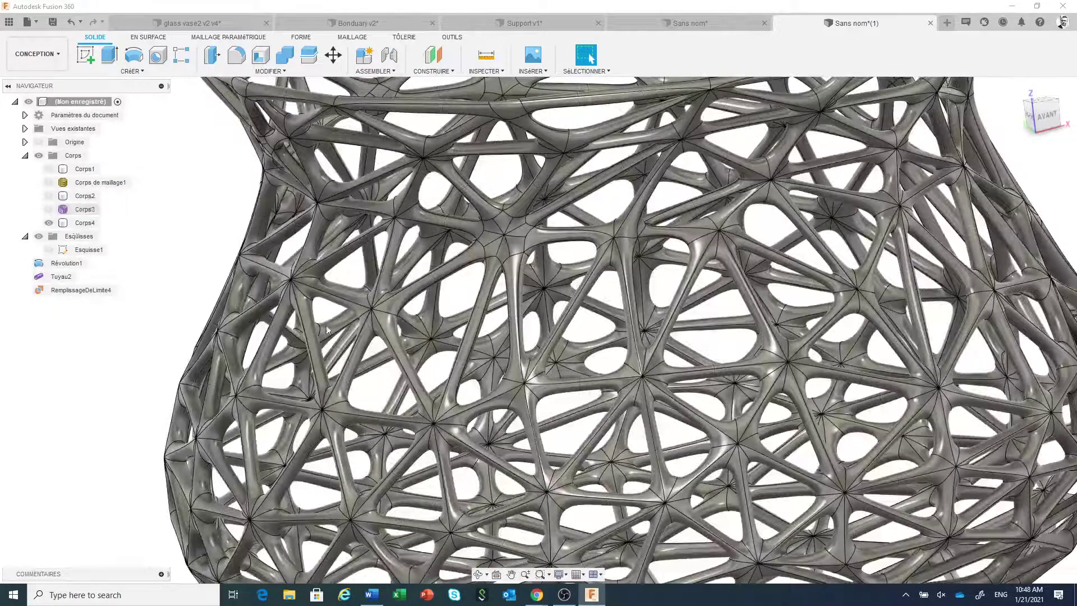
left_click(84, 223)
scroll(488, 370, "down", 6)
scroll(489, 370, "up", 3)
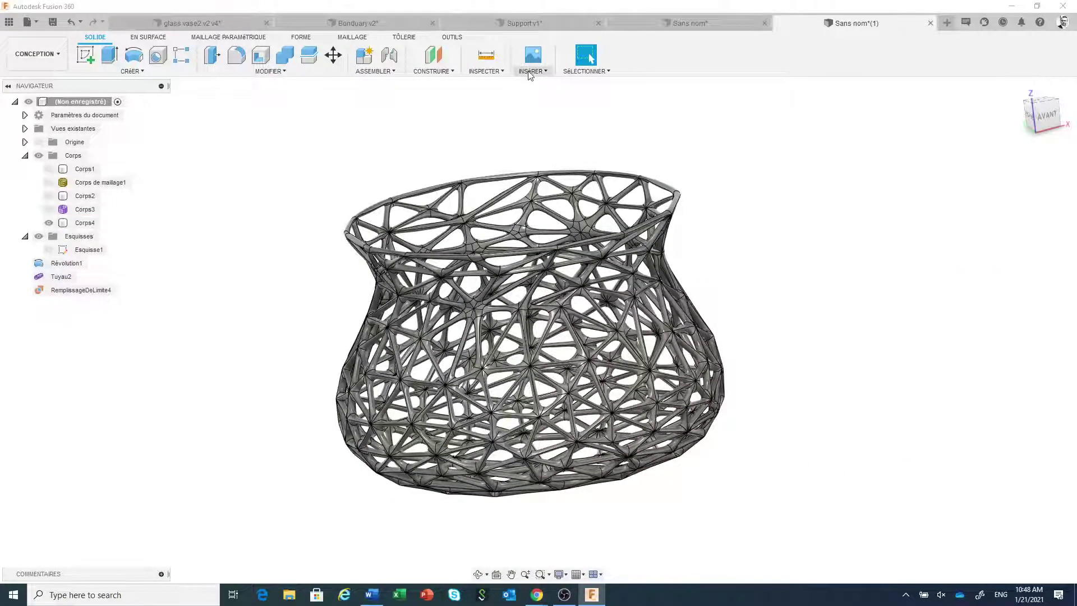
Step: Inspect the solid lattice with a section analysis parallel to the XY plane at about 73 mm, and hide the analysis
left_click(486, 73)
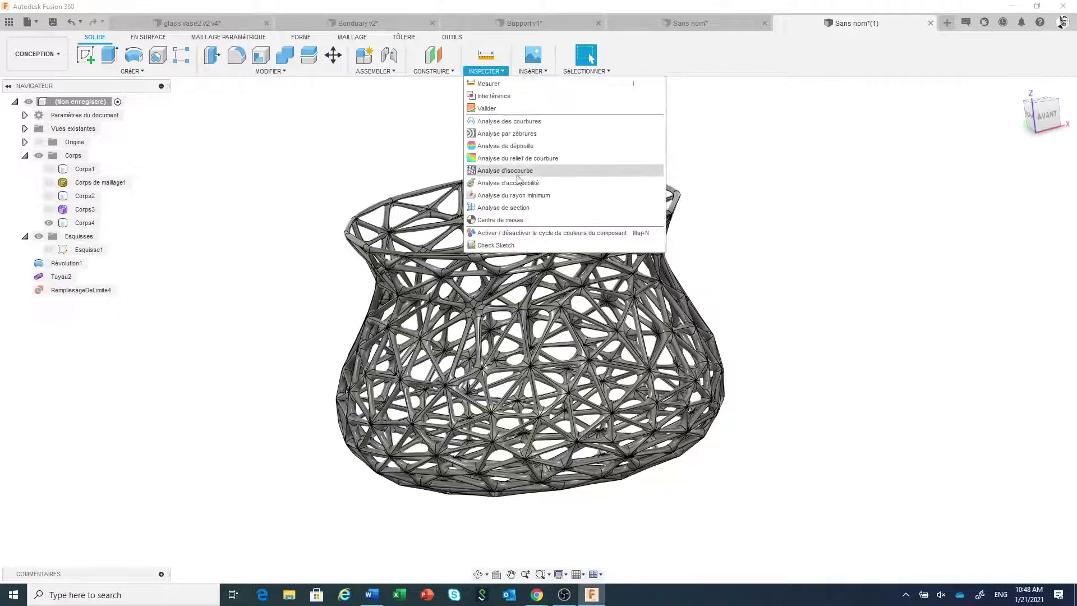
left_click(503, 209)
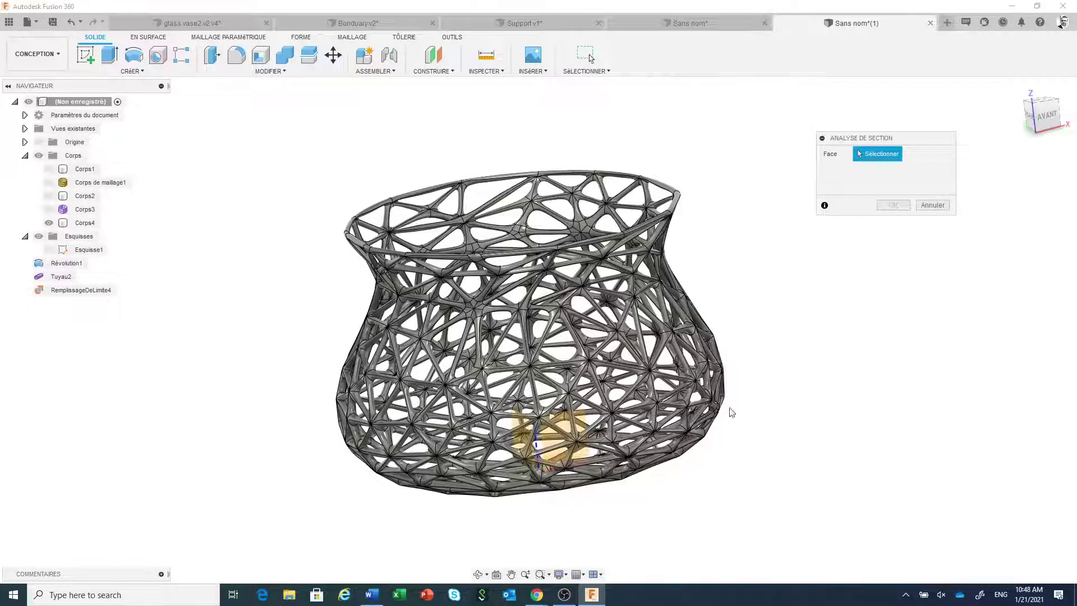
middle_click_drag(701, 522, 705, 496, "shift")
left_click(548, 491)
left_click_drag(559, 361, 565, 292)
middle_click_drag(583, 337, 569, 383)
left_click_drag(543, 347, 544, 276)
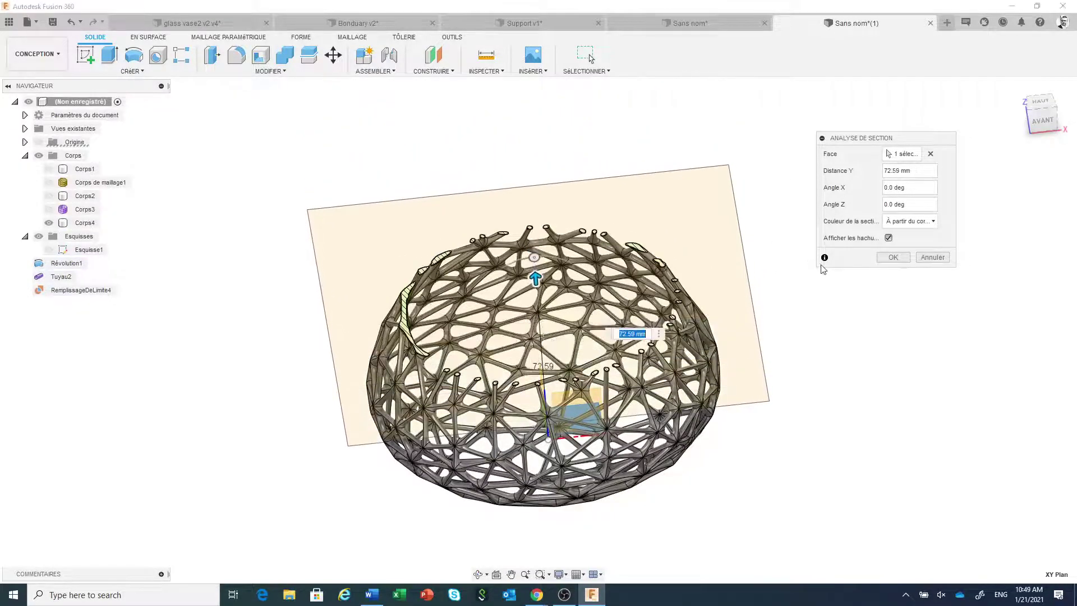
left_click(892, 256)
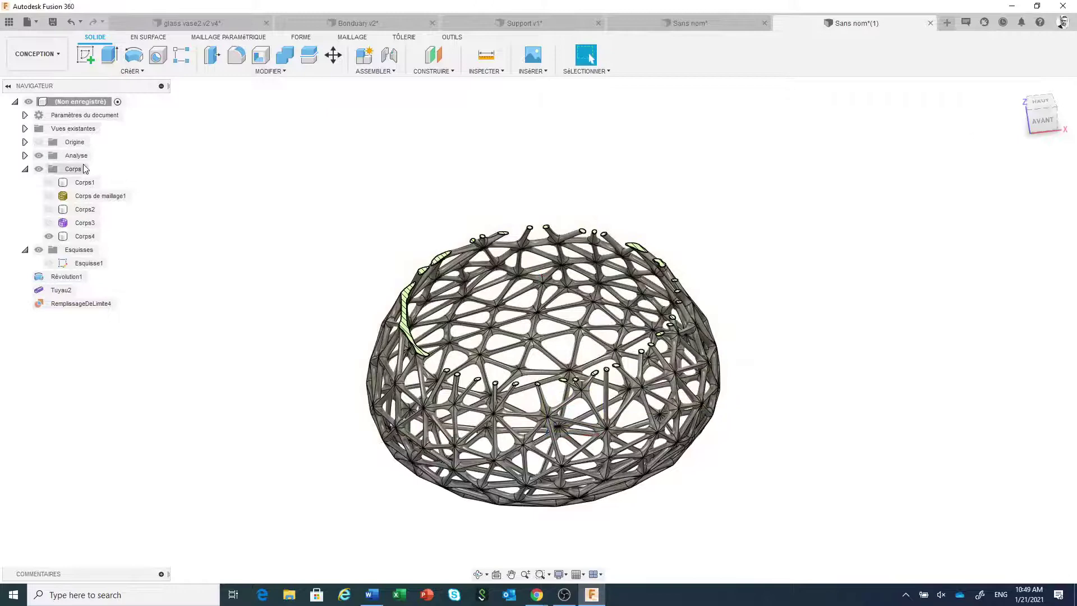
left_click(39, 156)
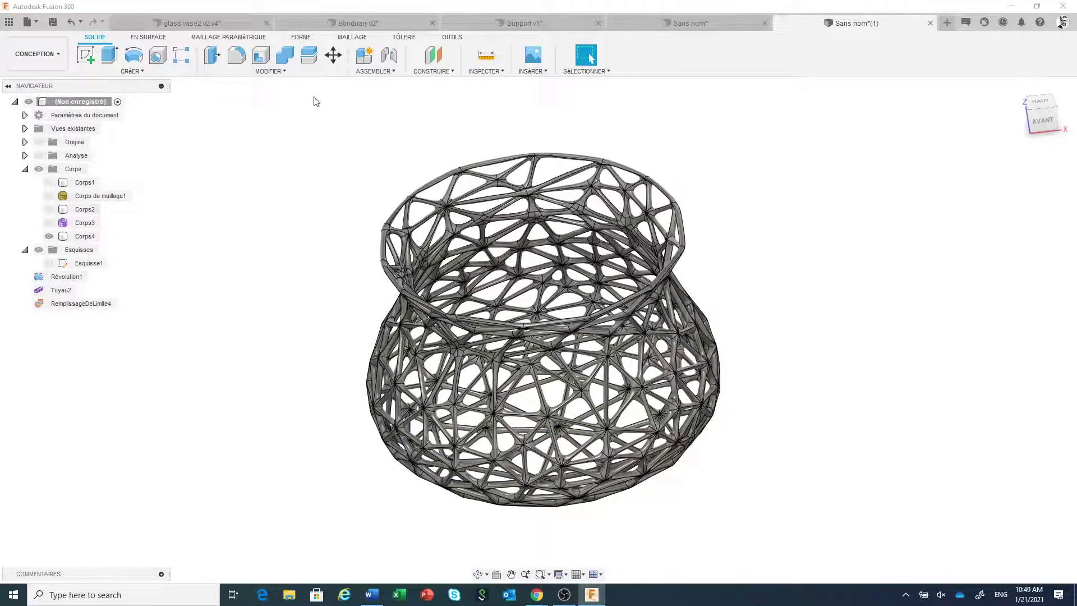
Step: Apply the Cuivre - Brut appearance from the copper library folder to the whole solid lattice body
scroll(303, 140, "down", 2)
left_click(270, 72)
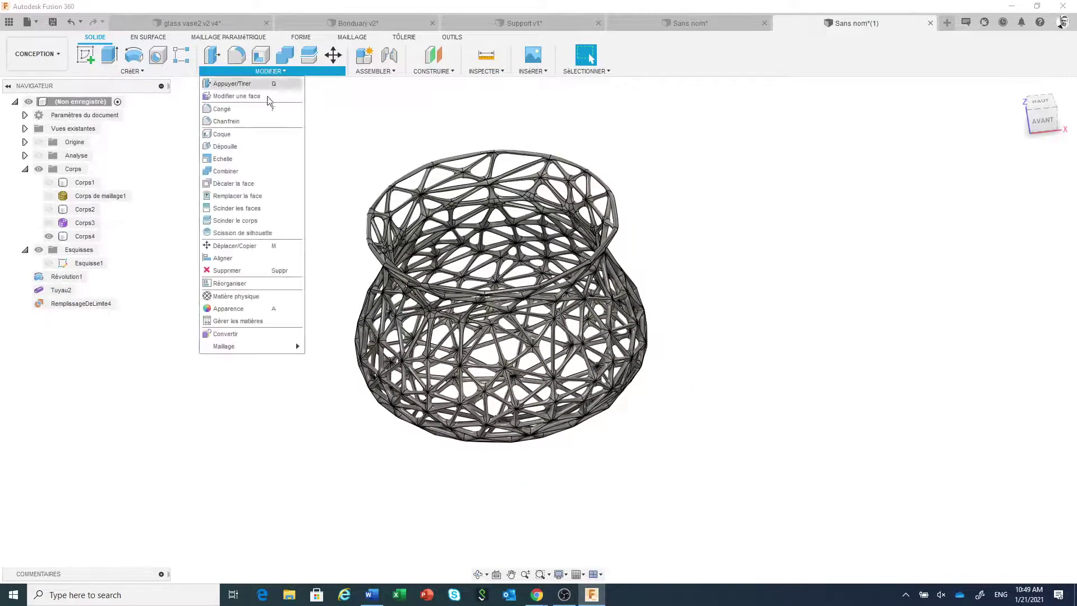
left_click(253, 309)
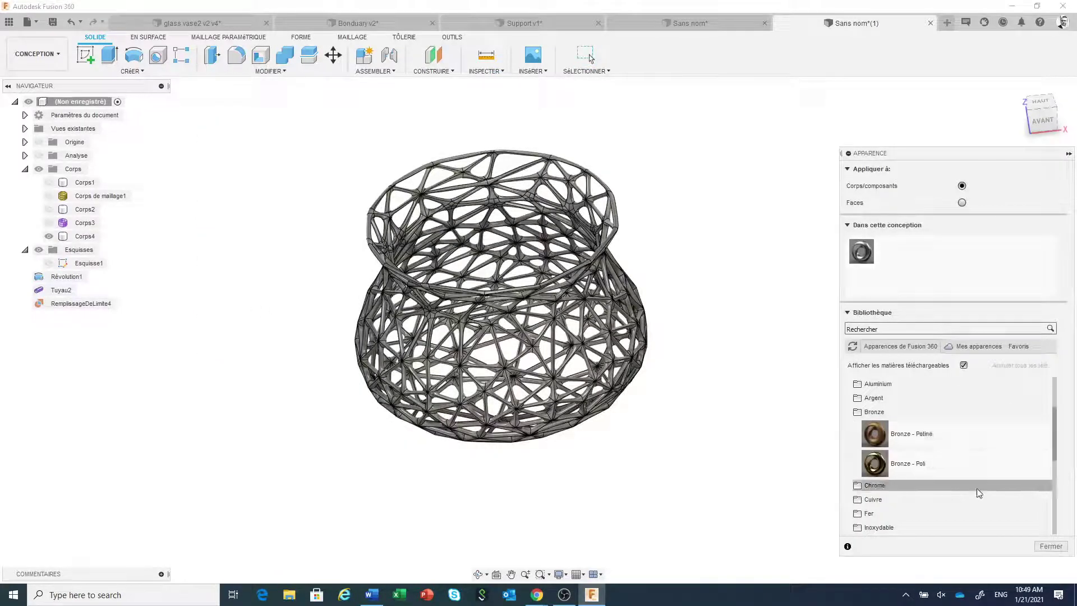
scroll(979, 493, "down", 1)
scroll(953, 471, "down", 1)
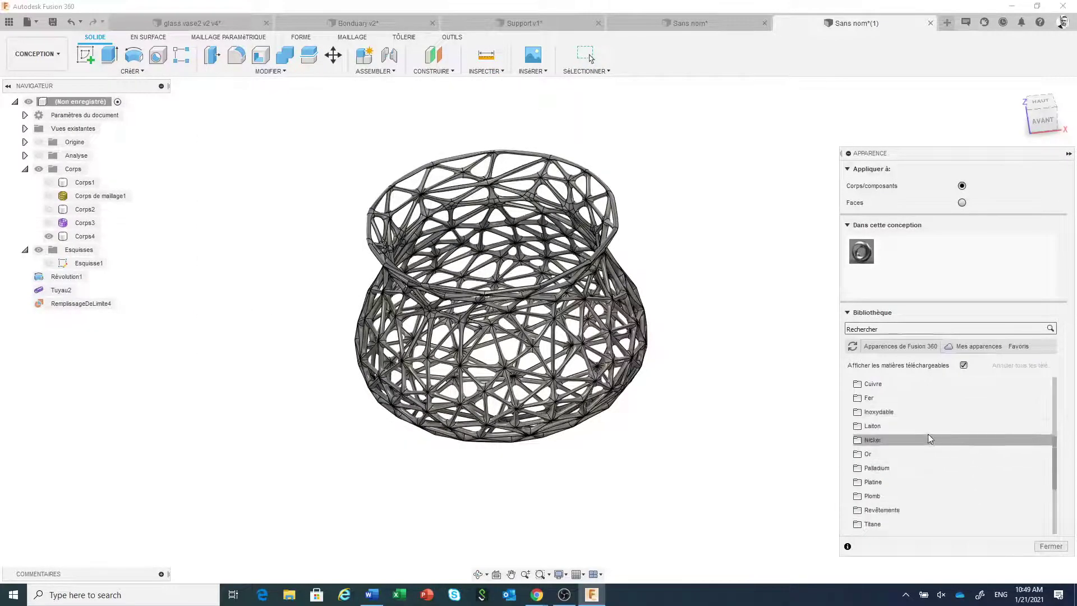
scroll(928, 443, "up", 1)
left_click(914, 458)
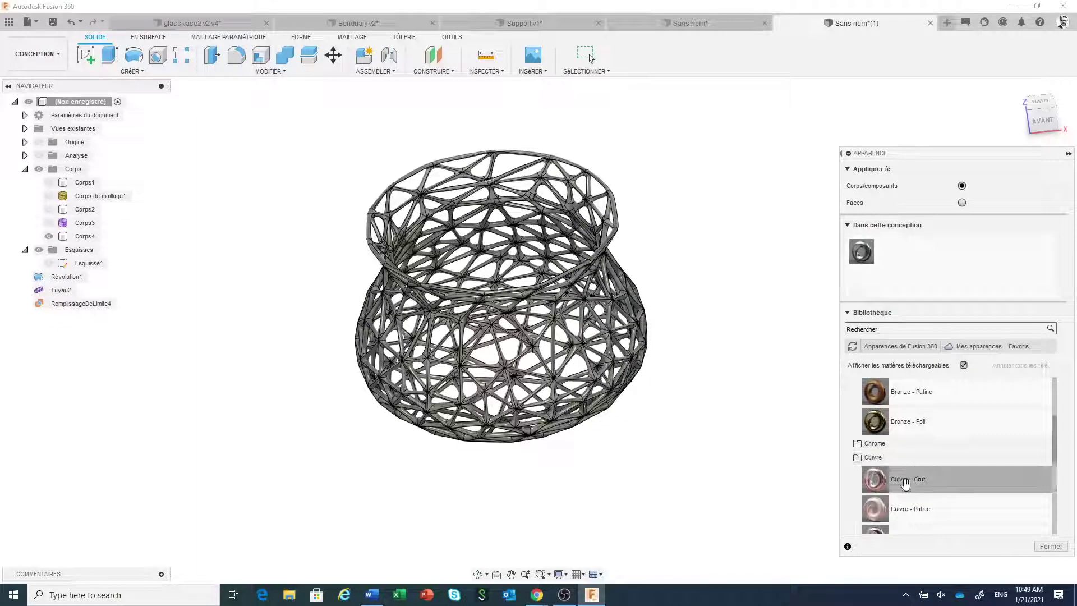
left_click_drag(873, 478, 637, 397)
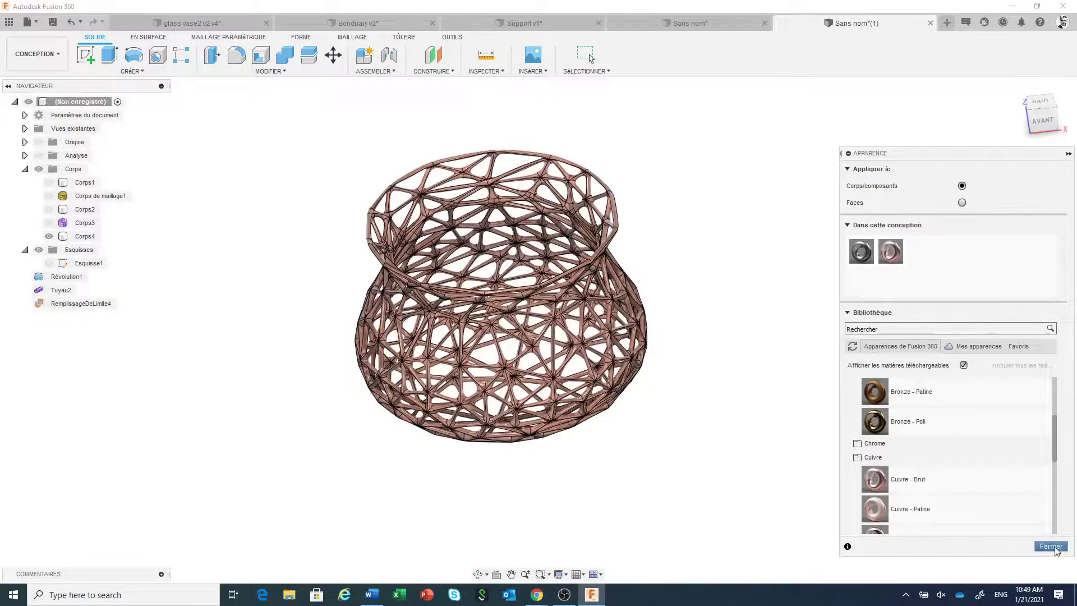
left_click(1050, 546)
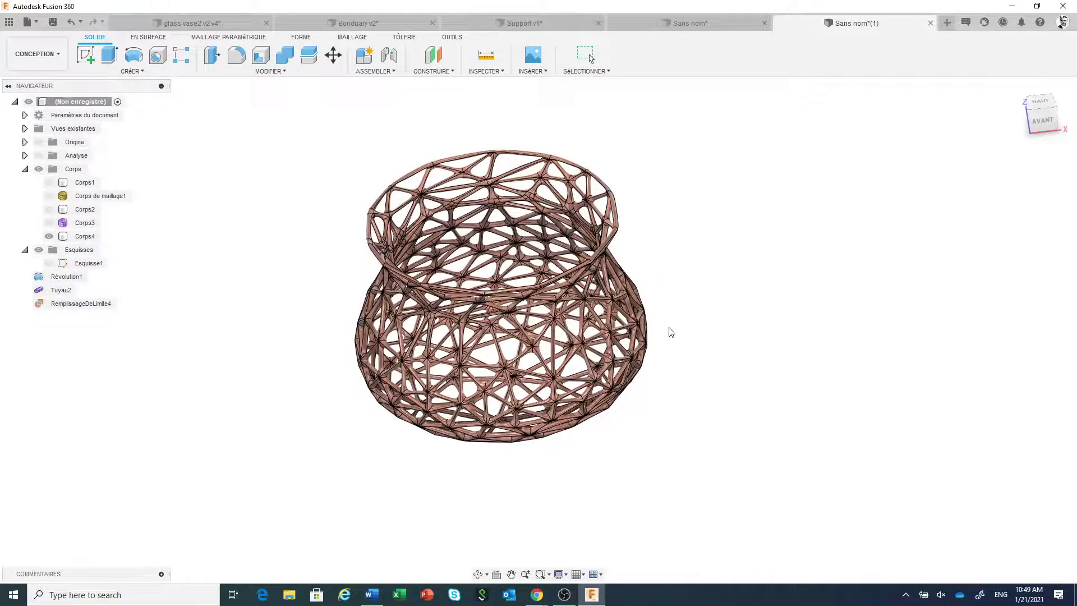
Step: View the copper lattice vase from the side and switch from the design workspace to the Render workspace
scroll(716, 346, "up", 3)
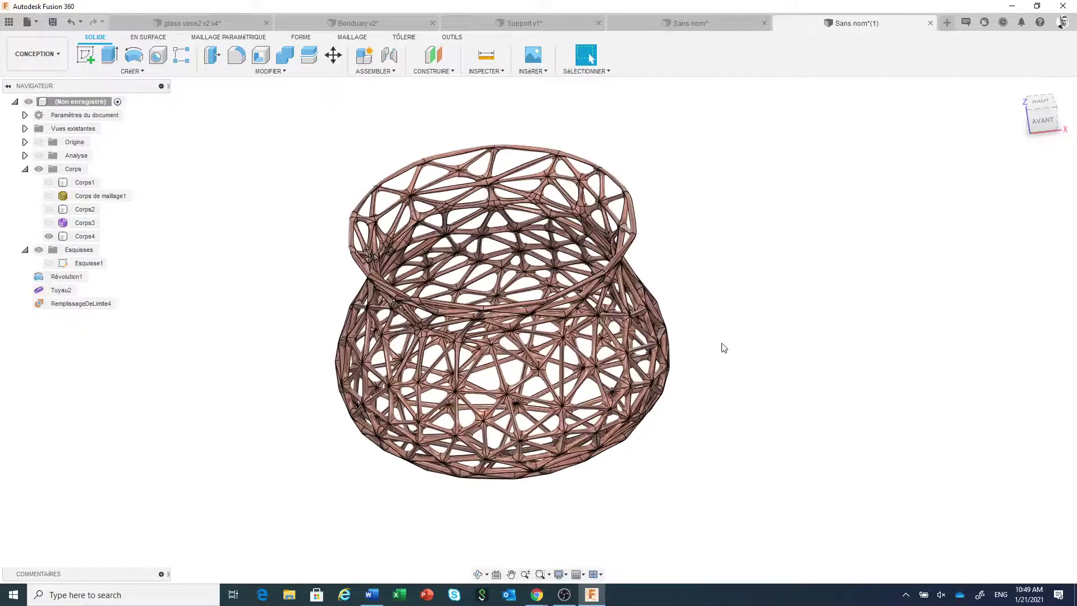
middle_click_drag(724, 348, 759, 312, "shift")
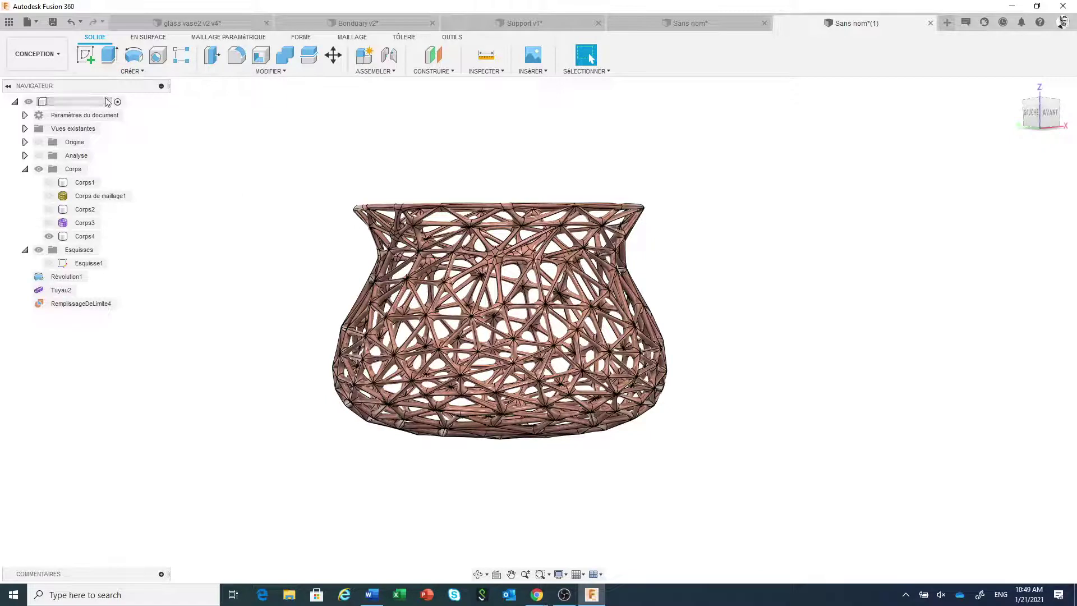
left_click(36, 54)
left_click(25, 121)
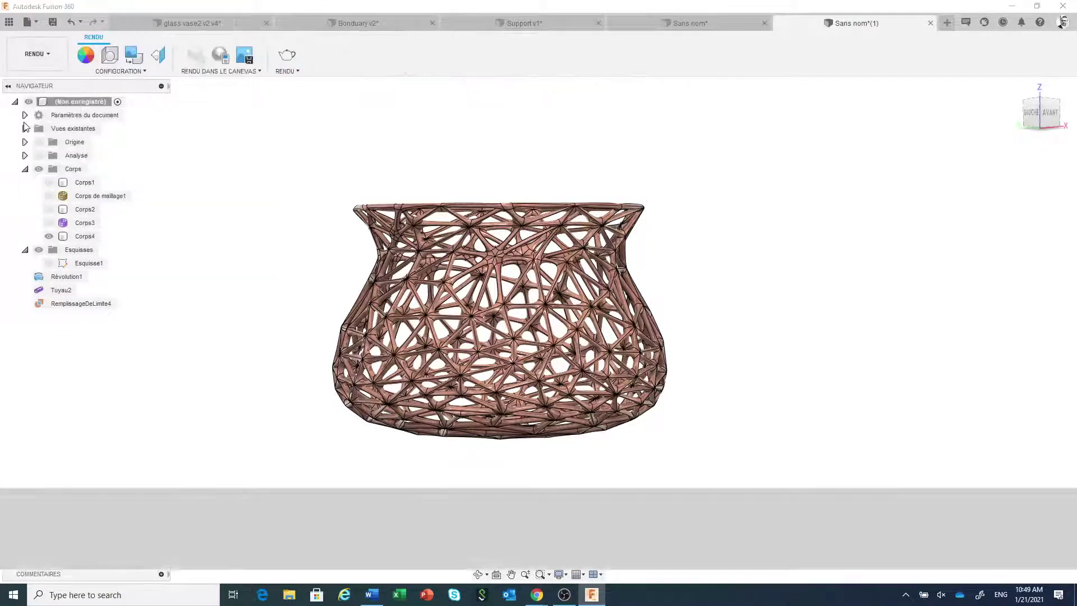
Step: Set the scene environment to Photobooth from the Fusion library and check how the vase looks in it from another angle
left_click(110, 54)
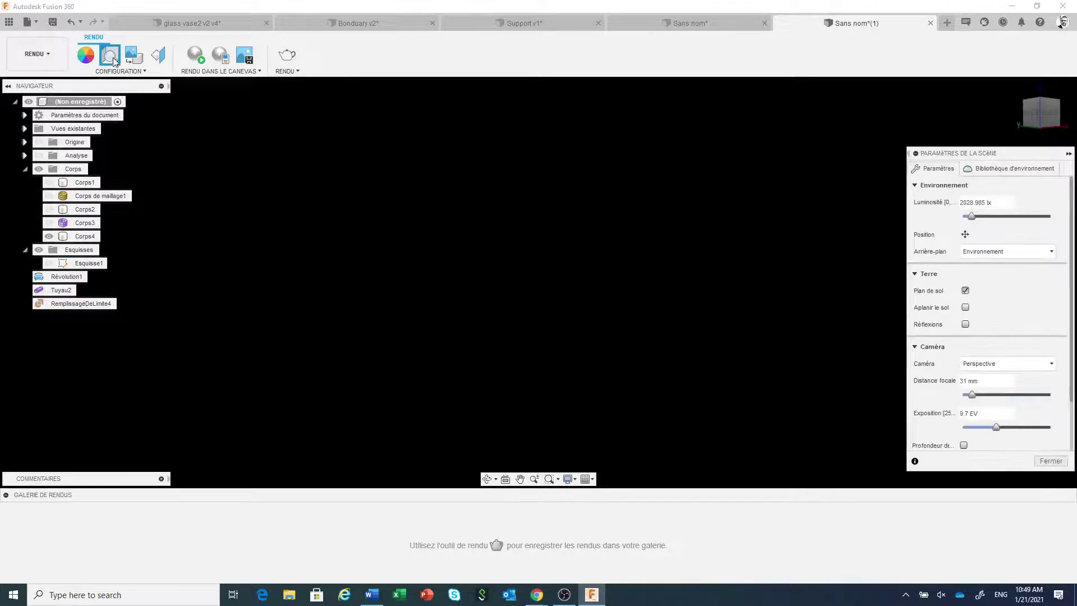
left_click(987, 168)
scroll(1054, 347, "down", 3)
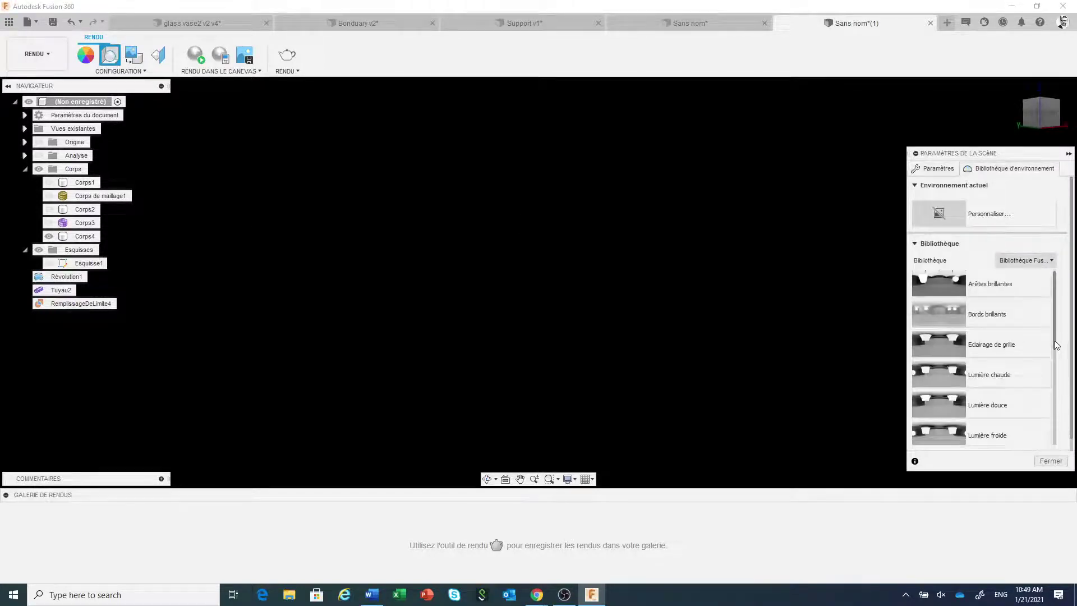
left_click_drag(947, 393, 718, 327)
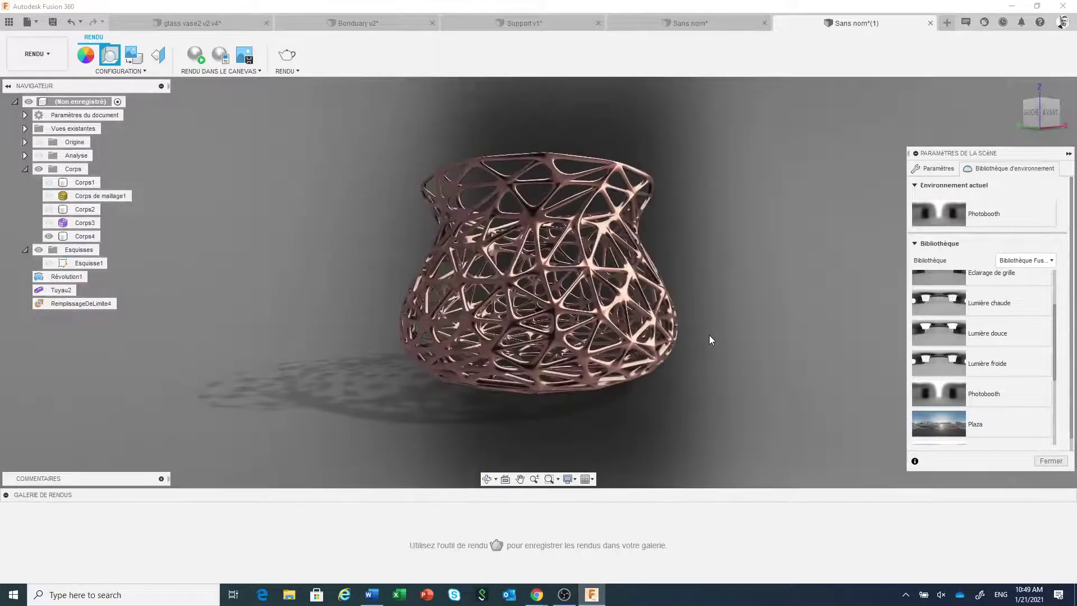
mouse_move(710, 339)
middle_mouse_down("shift")
mouse_move(762, 383)
mouse_move(733, 404)
mouse_move(774, 348)
mouse_move(796, 355)
mouse_move(790, 368)
mouse_move(762, 351)
mouse_move(709, 365)
mouse_move(764, 339)
mouse_move(722, 327)
mouse_move(700, 354)
middle_mouse_up("shift")
scroll(714, 361, "down", 1)
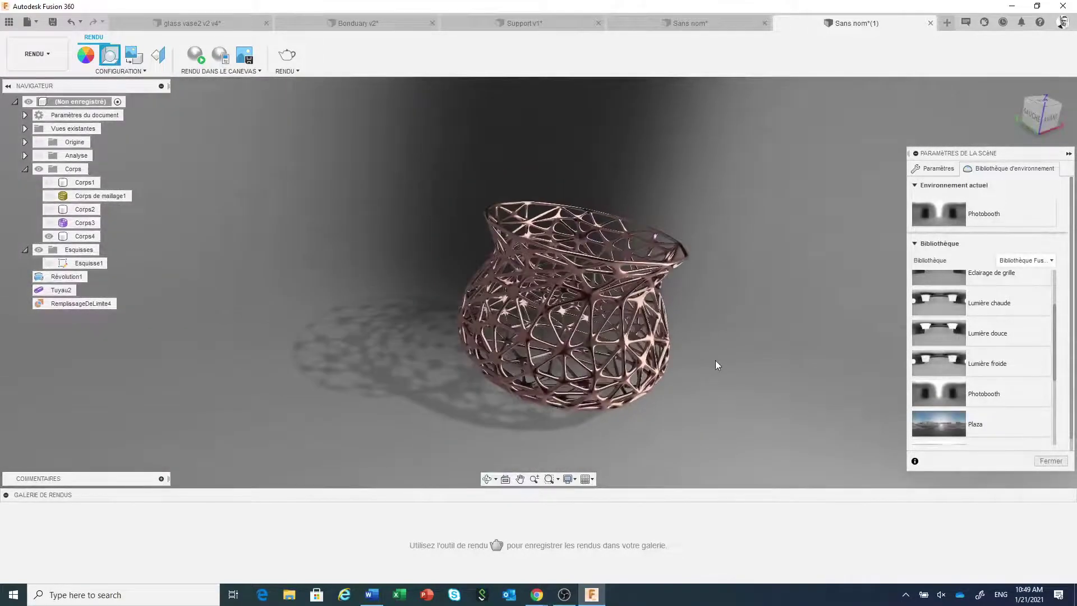
left_click(1054, 461)
scroll(738, 359, "up", 3)
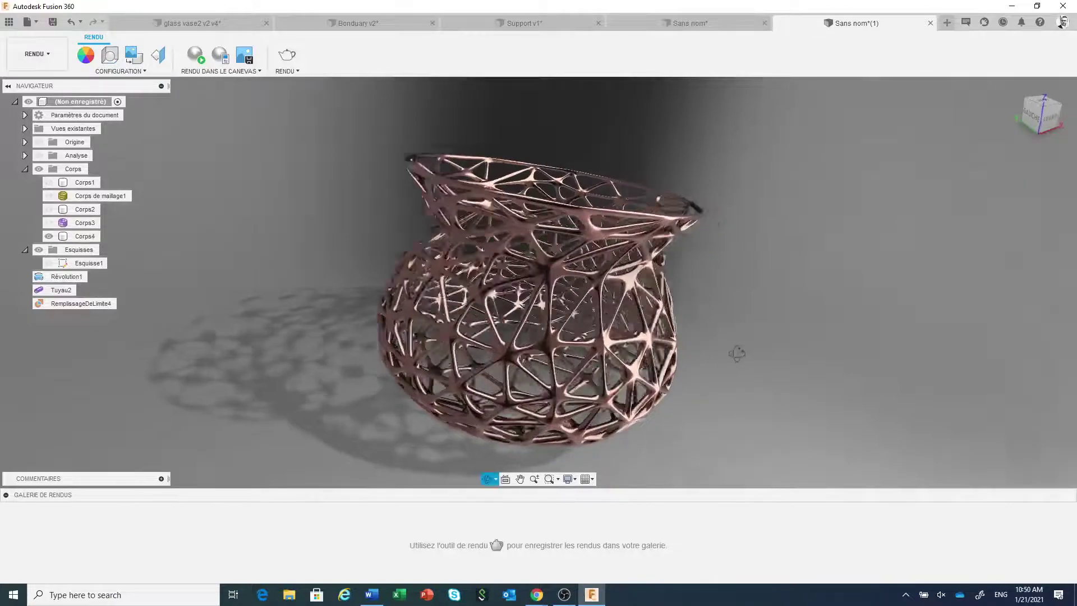